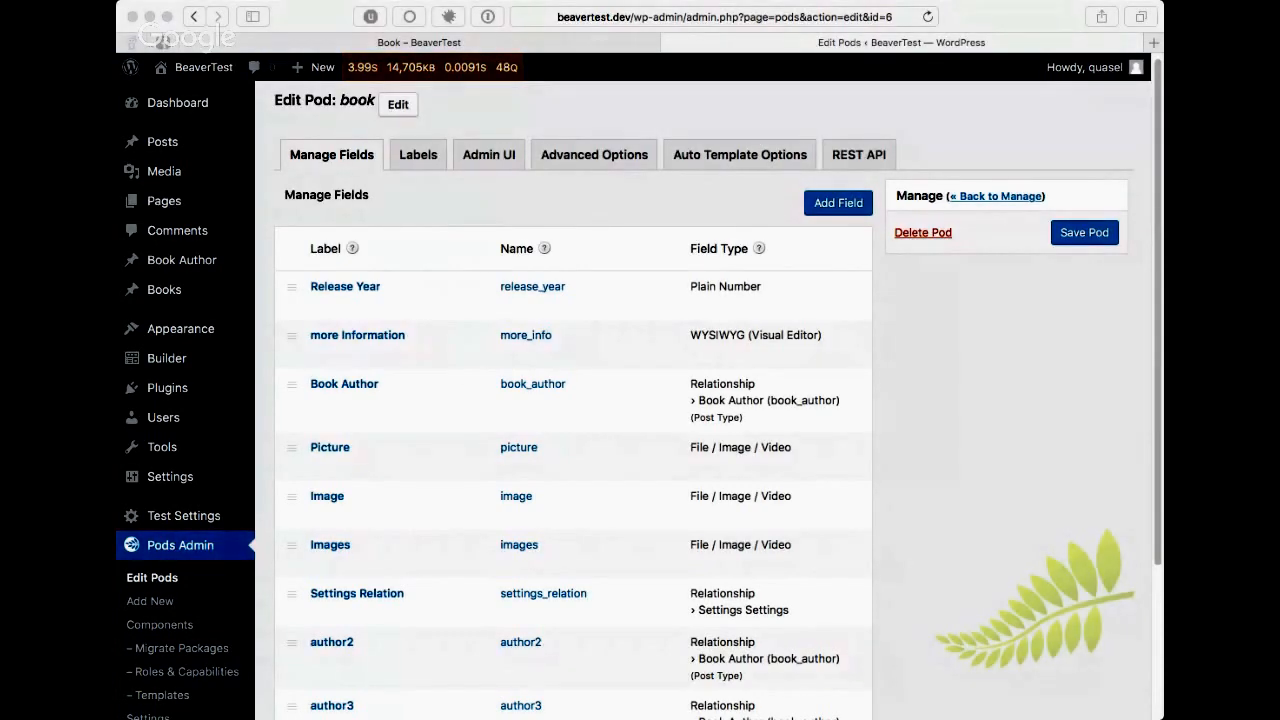
- Open the book pod's Book Author field and examine its label, name, field type and related-to settings
click(344, 385)
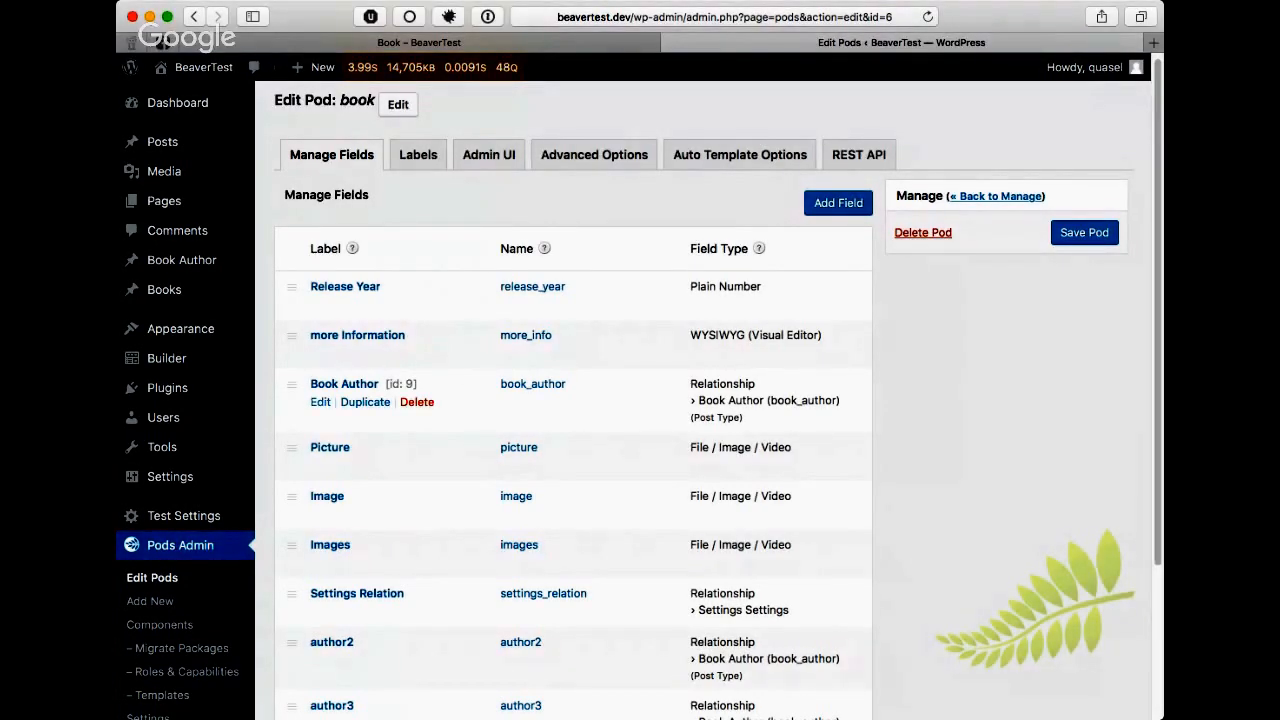
click(344, 385)
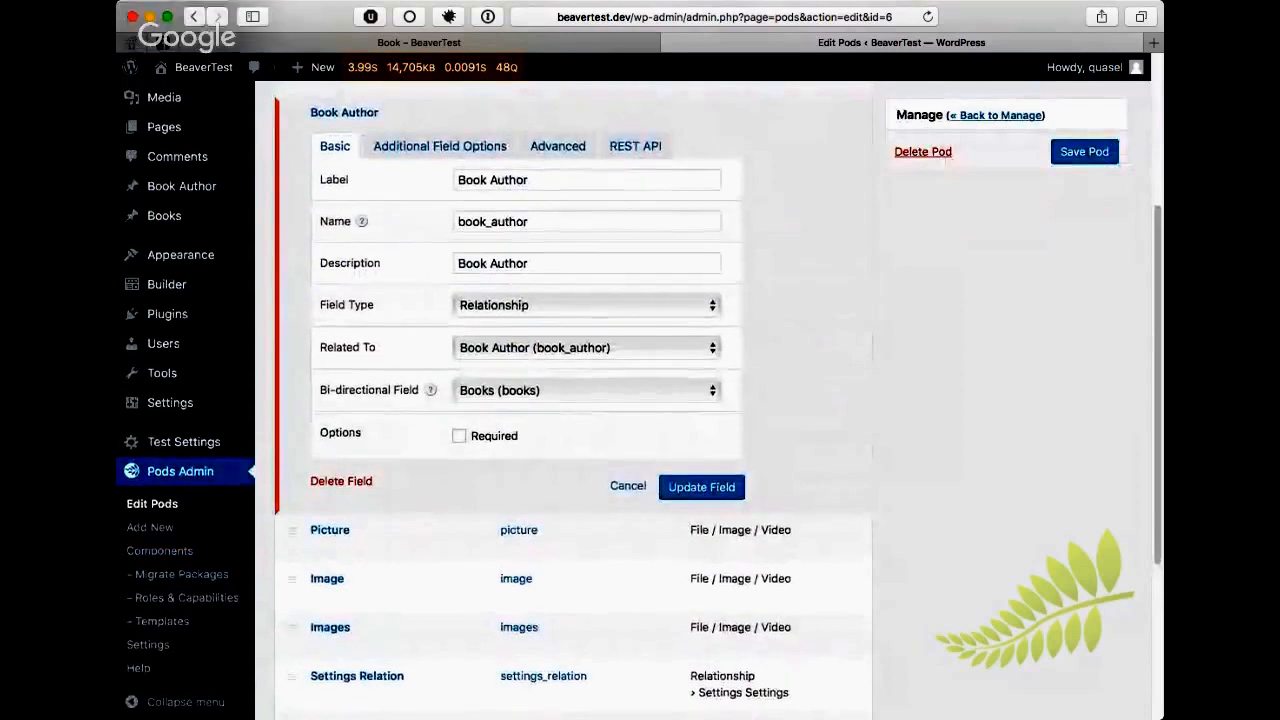
scroll(574, 400, up, 1)
scroll(574, 400, up, 1)
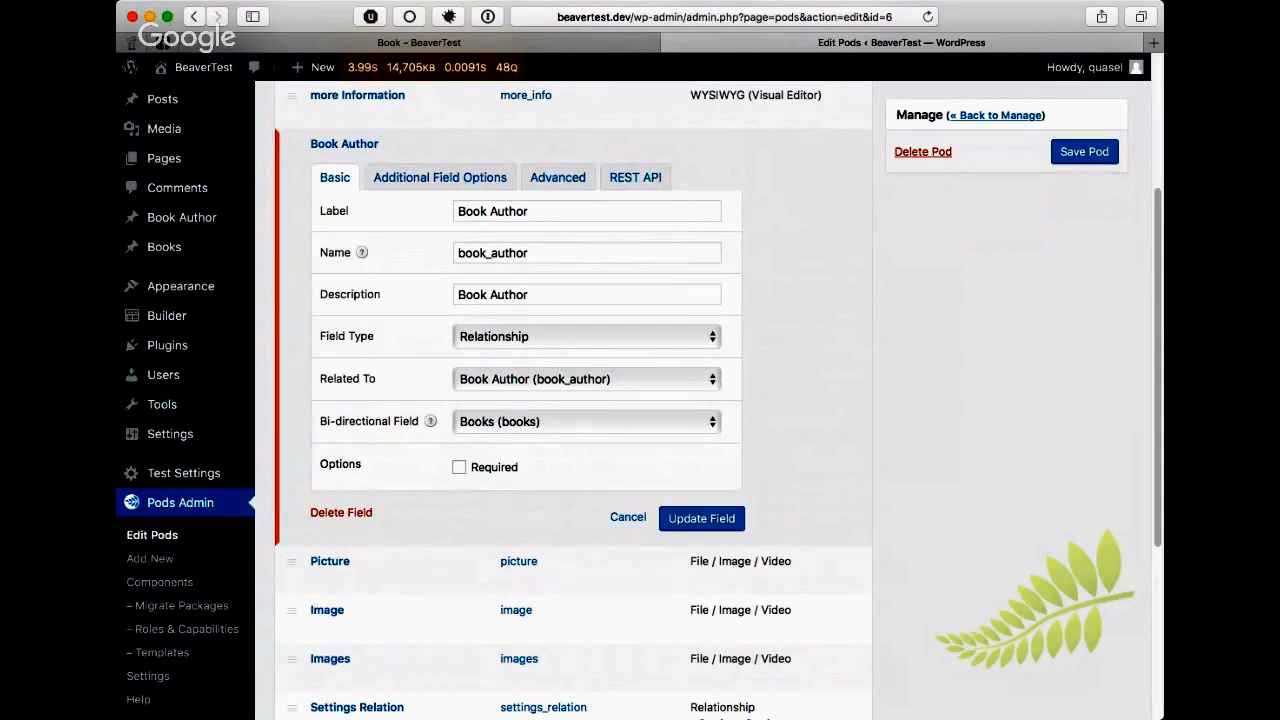
click(540, 211)
click(540, 253)
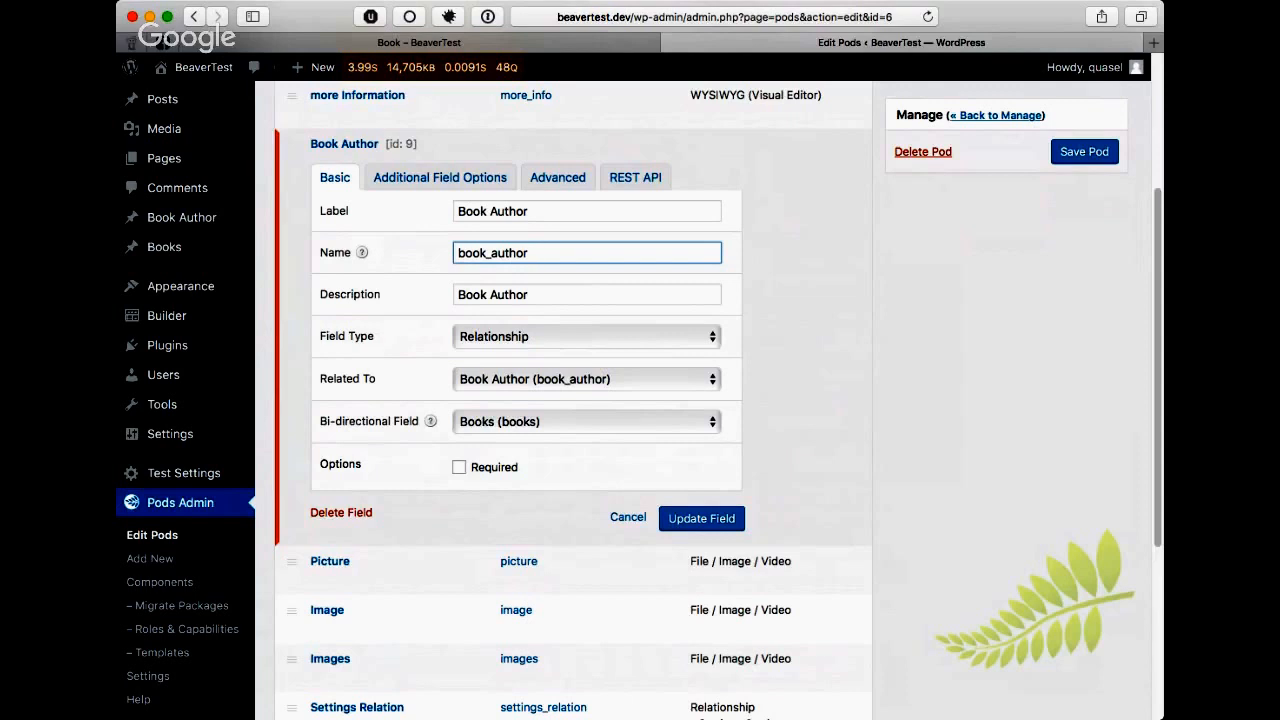
click(587, 337)
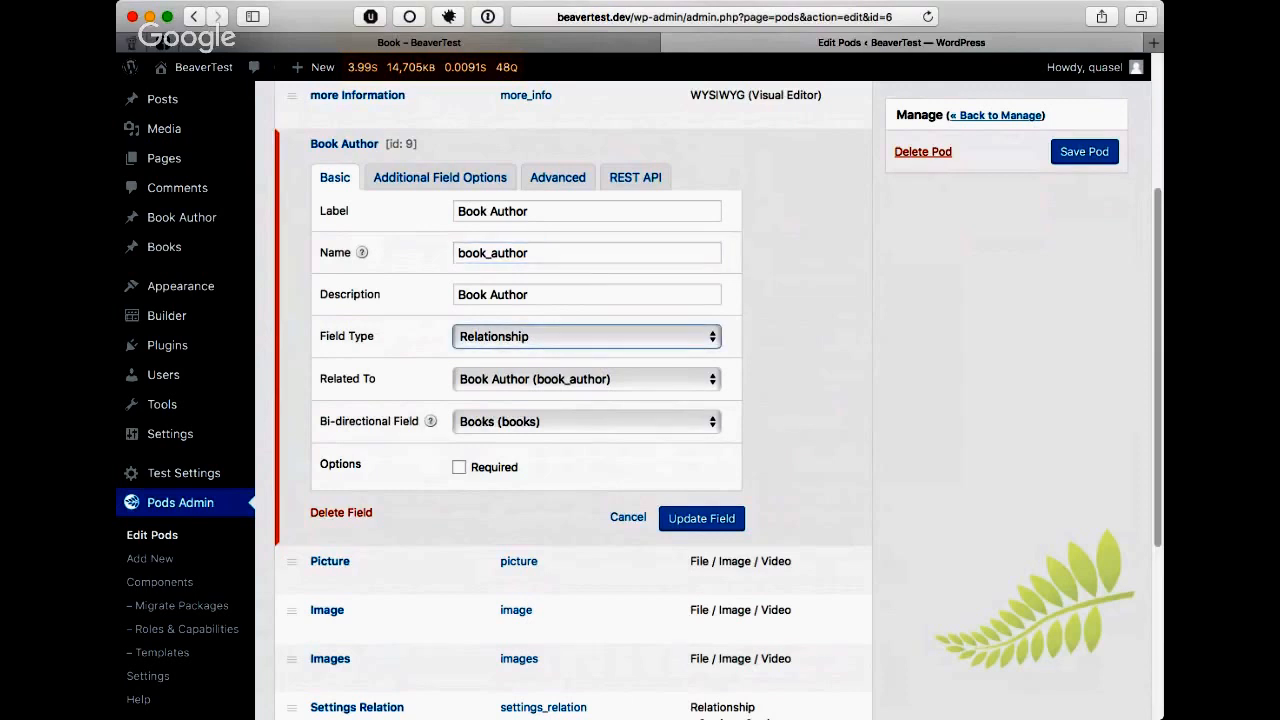
click(587, 379)
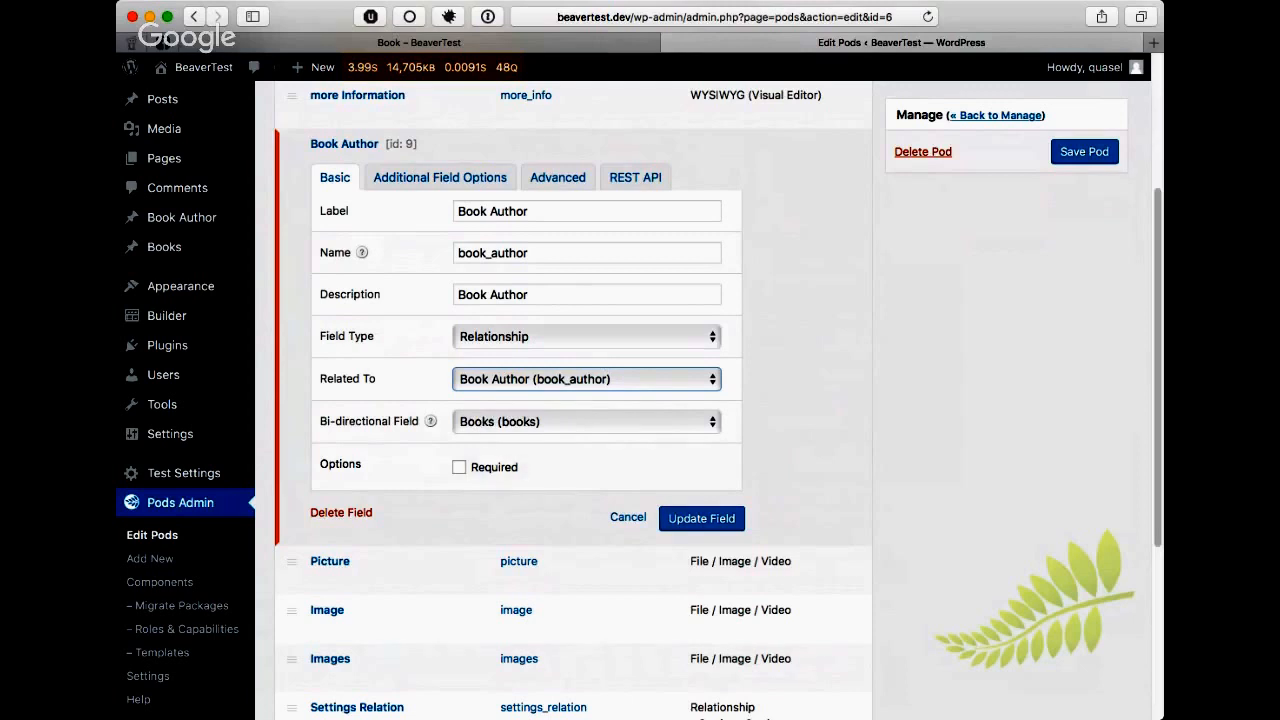
- Try to delete the author2 and author3 relationship fields and save the book pod
scroll(573, 400, down, 3)
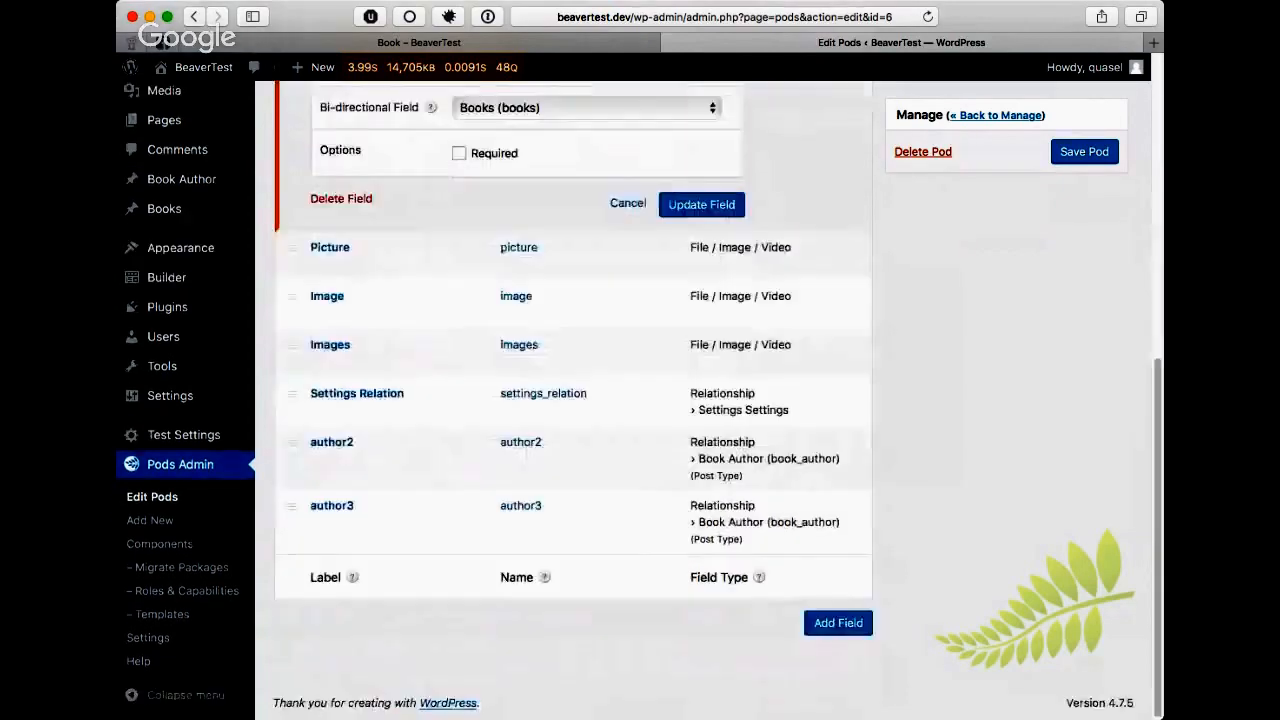
scroll(573, 400, up, 3)
scroll(573, 400, up, 3)
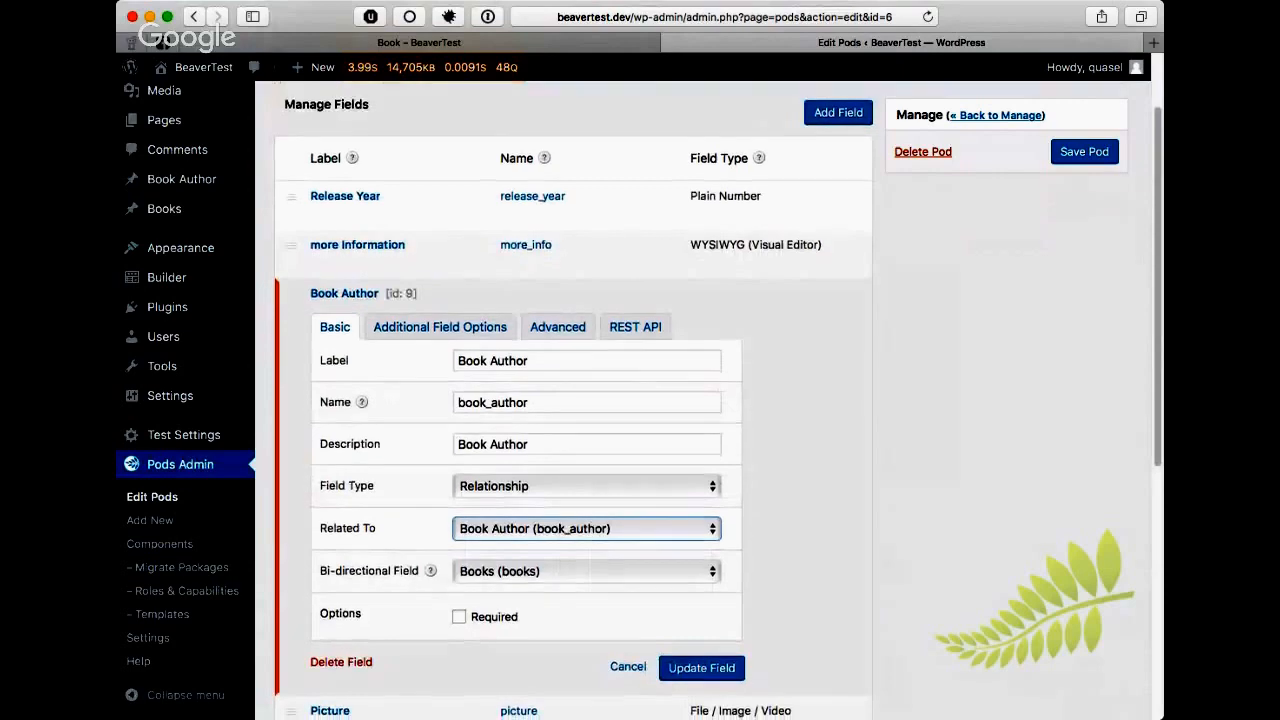
scroll(573, 400, down, 5)
scroll(573, 400, down, 2)
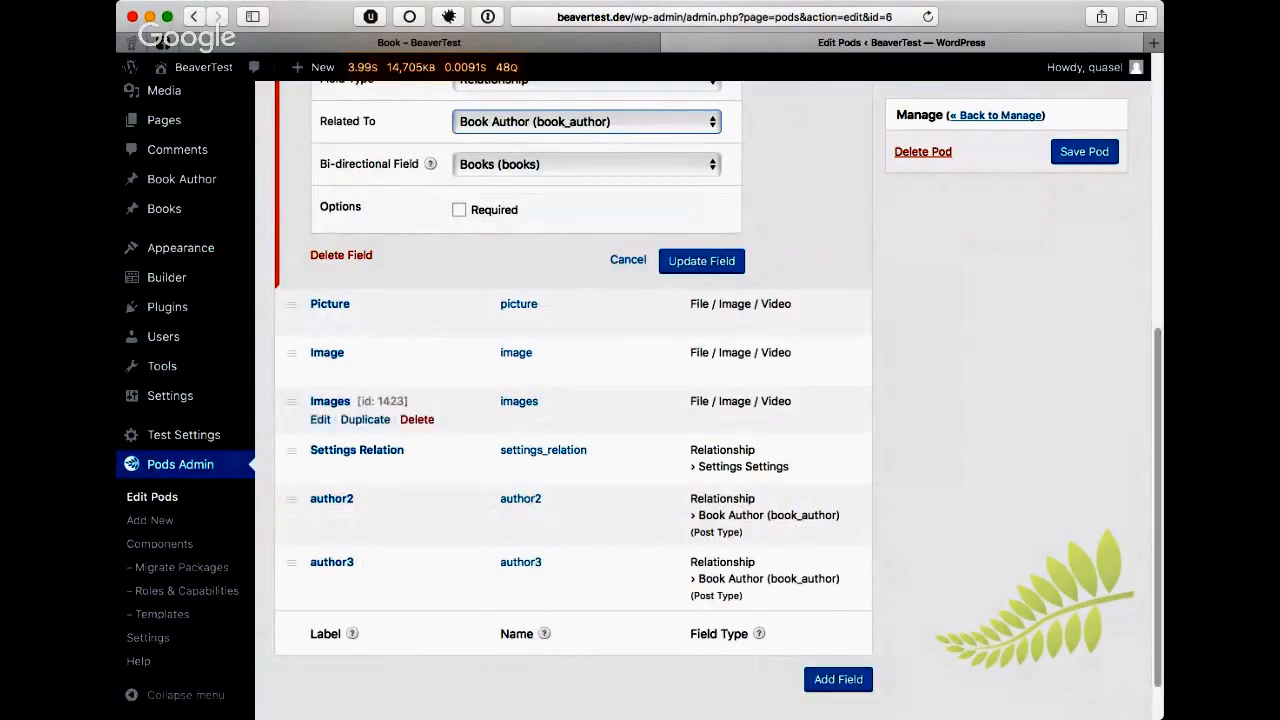
click(417, 517)
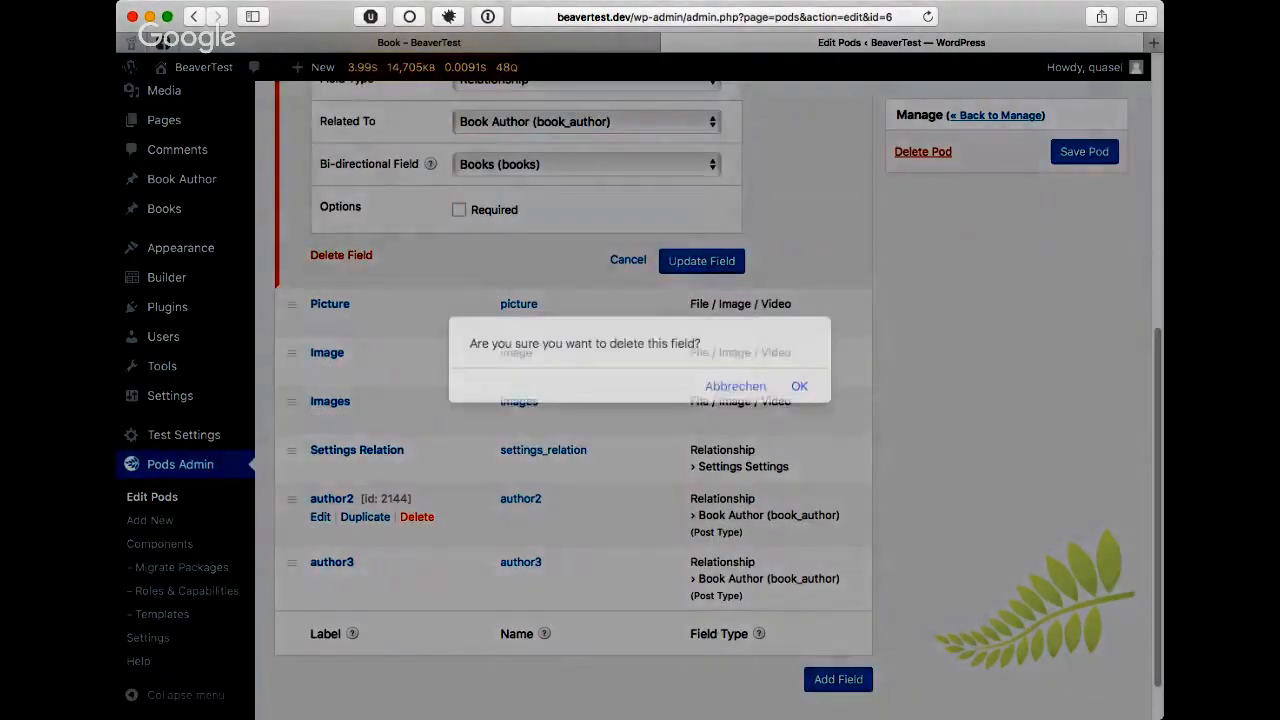
key(Return)
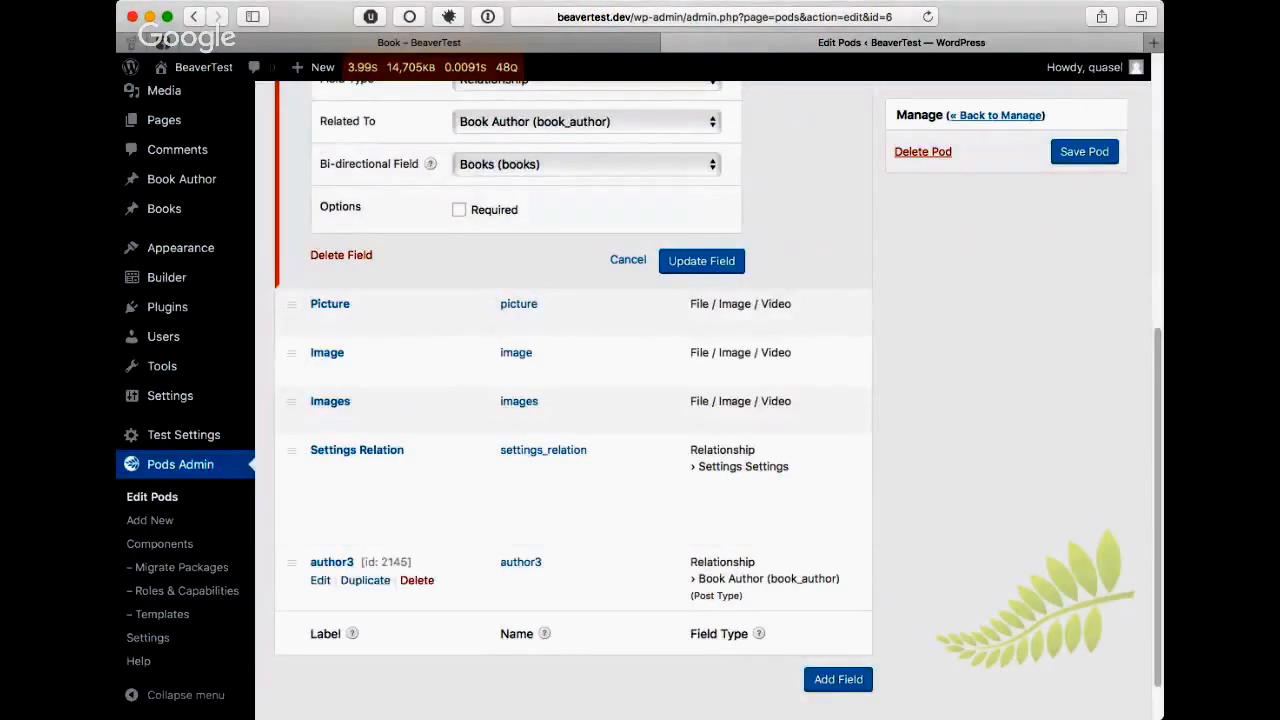
click(417, 523)
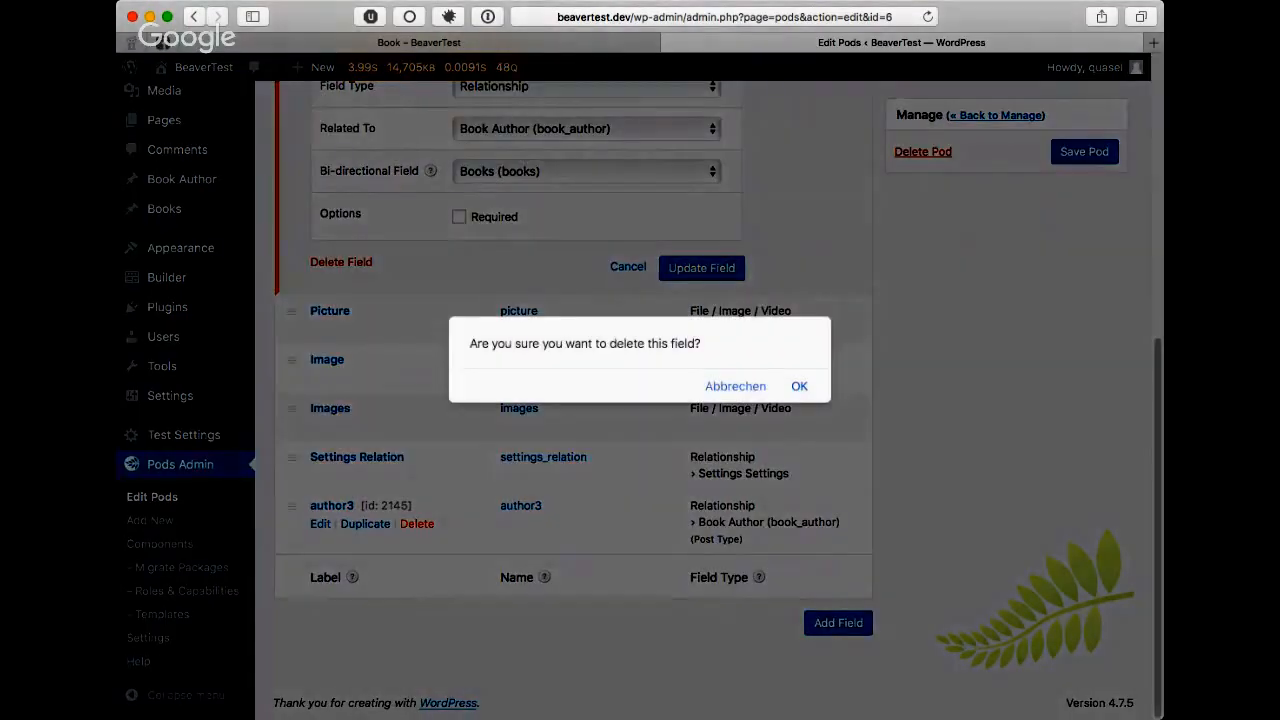
key(Return)
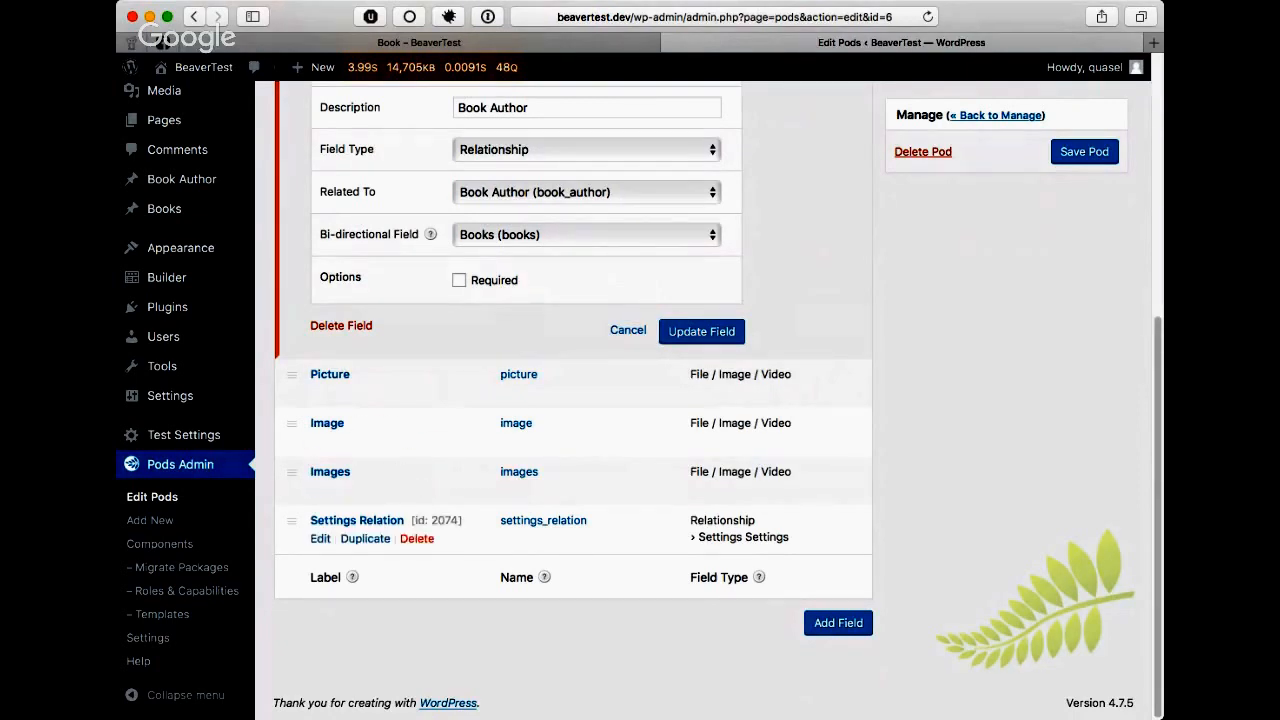
click(1084, 151)
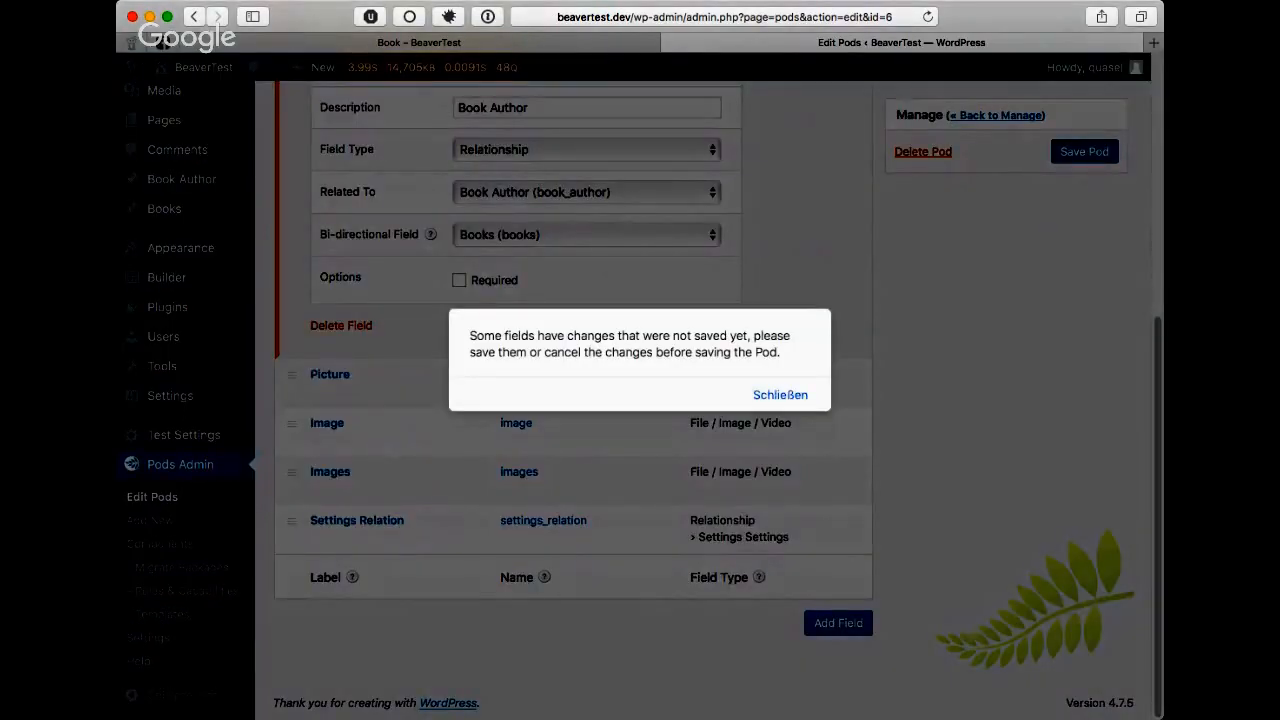
click(780, 394)
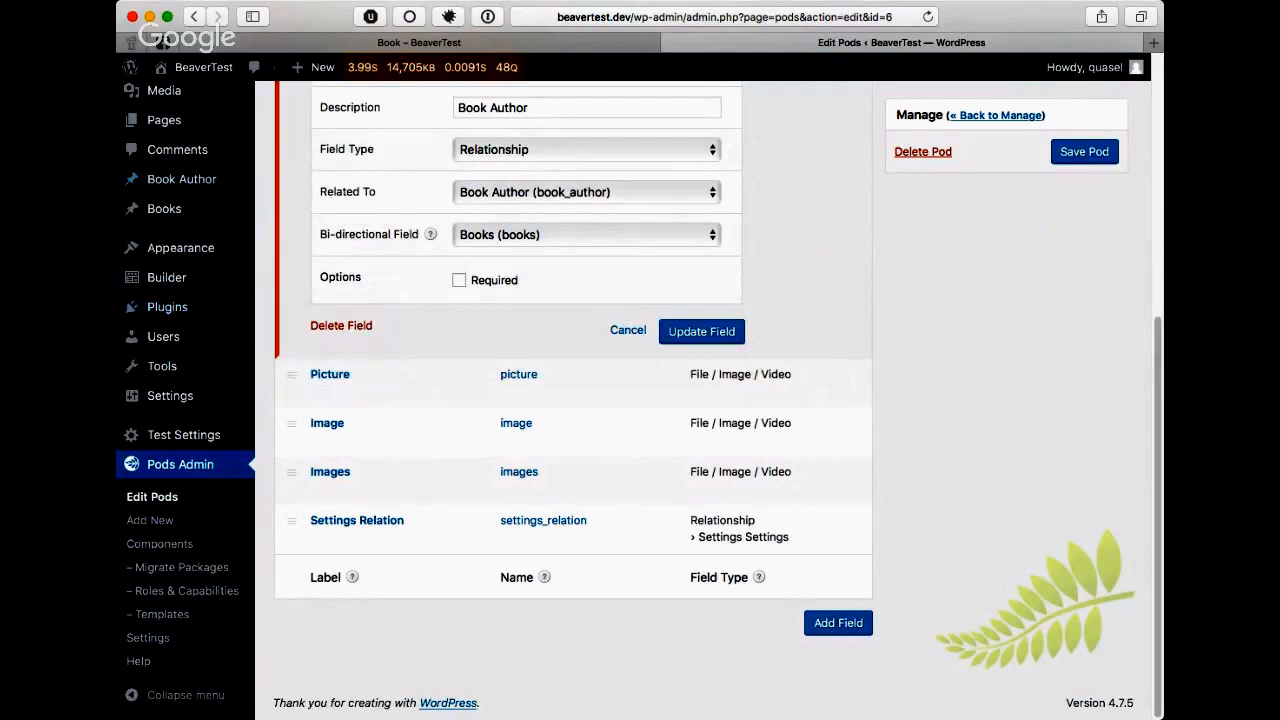
- Reopen the Books pod to check its fields, and open the Book Author pod to view its field list
click(180, 465)
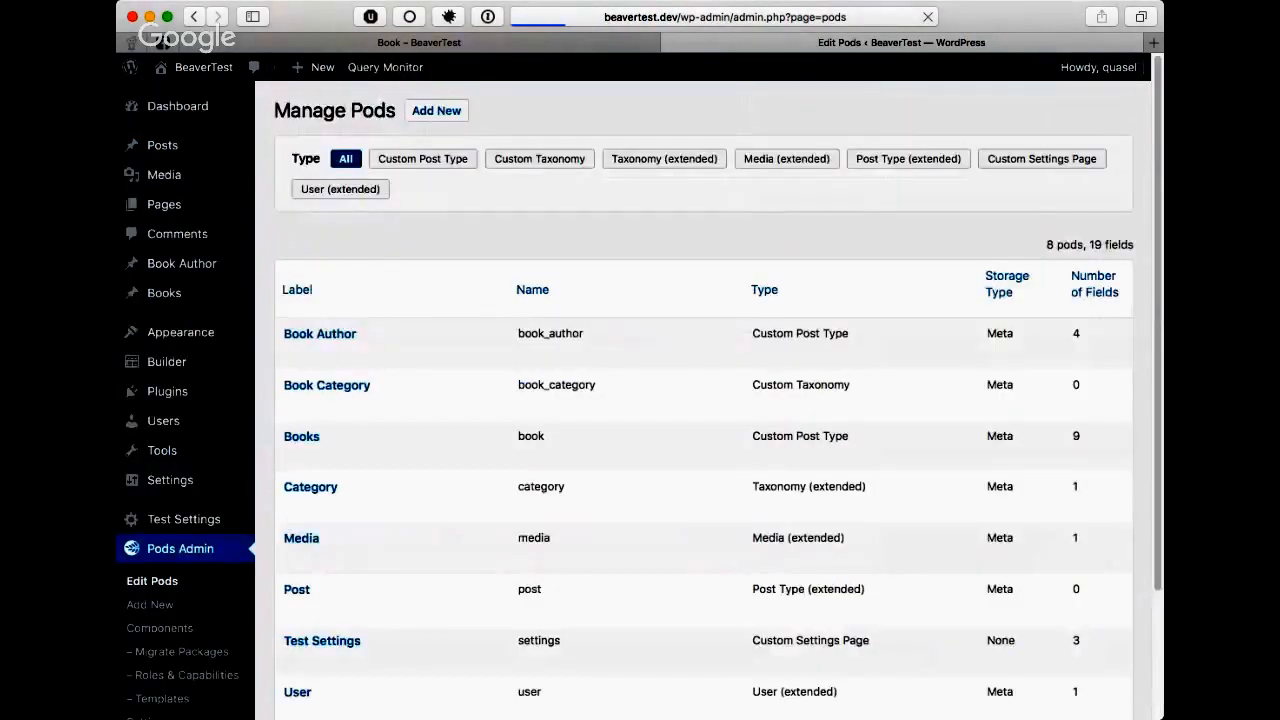
click(293, 456)
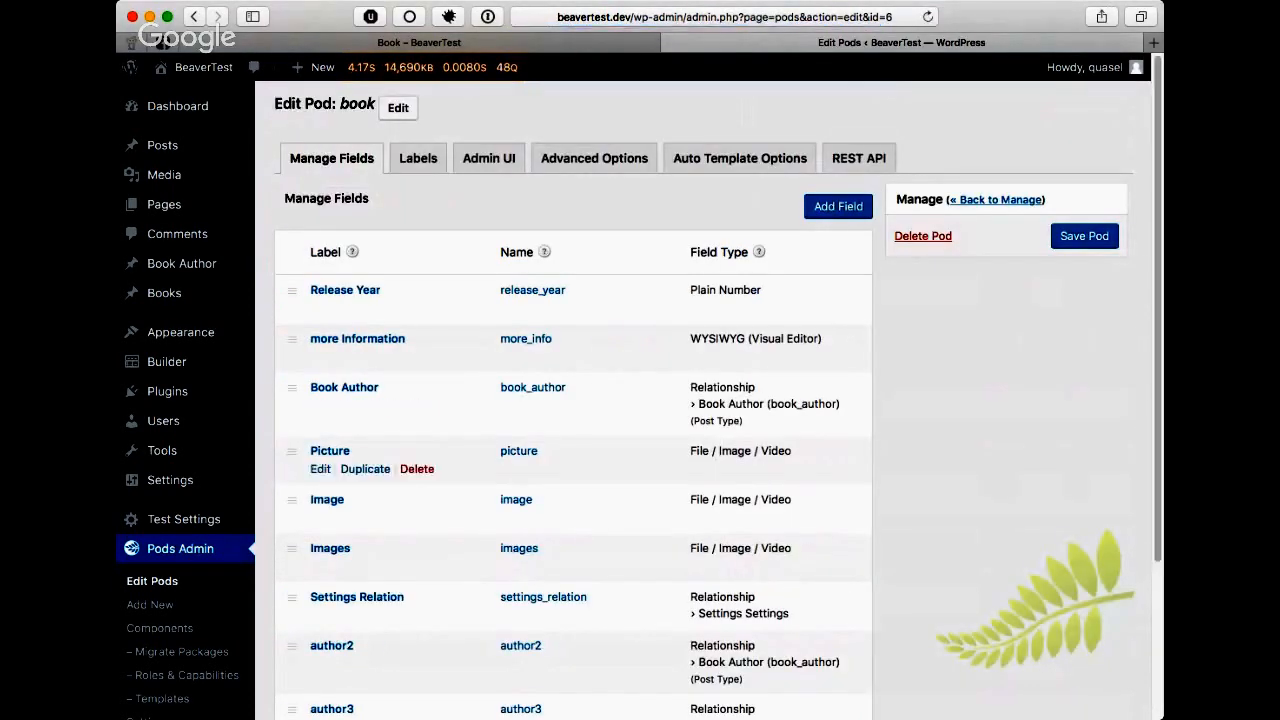
click(180, 549)
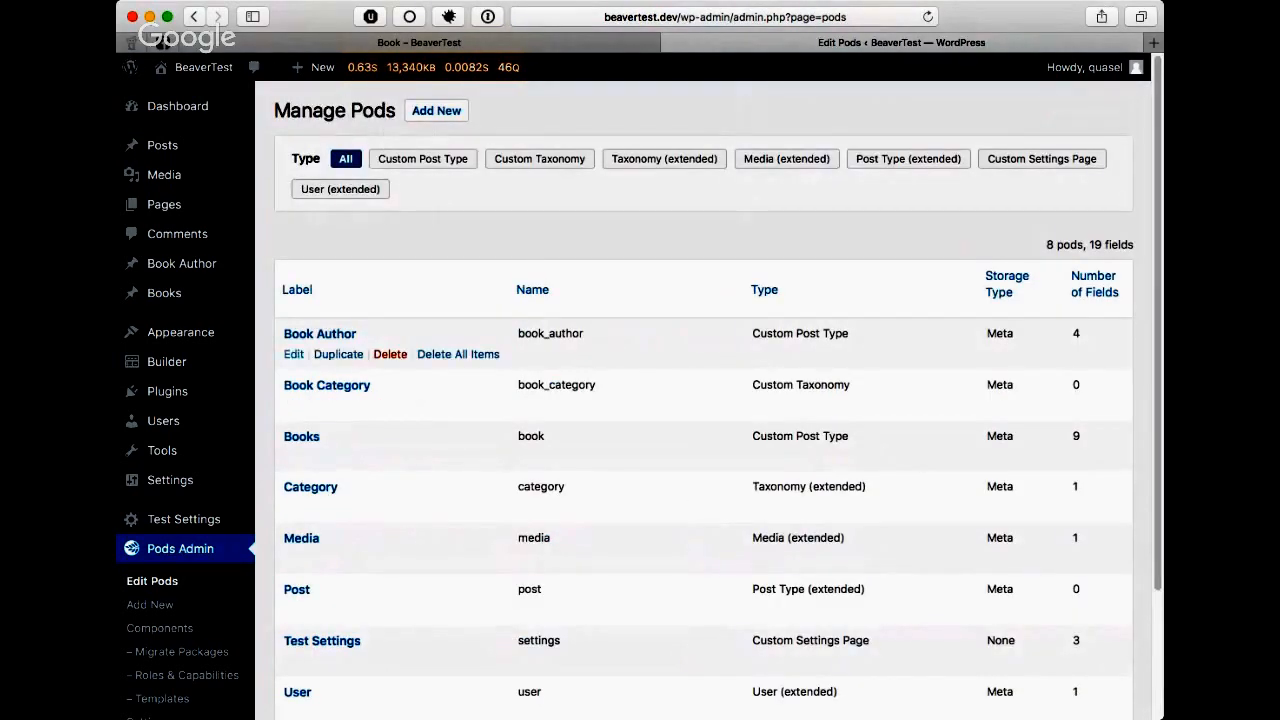
click(293, 354)
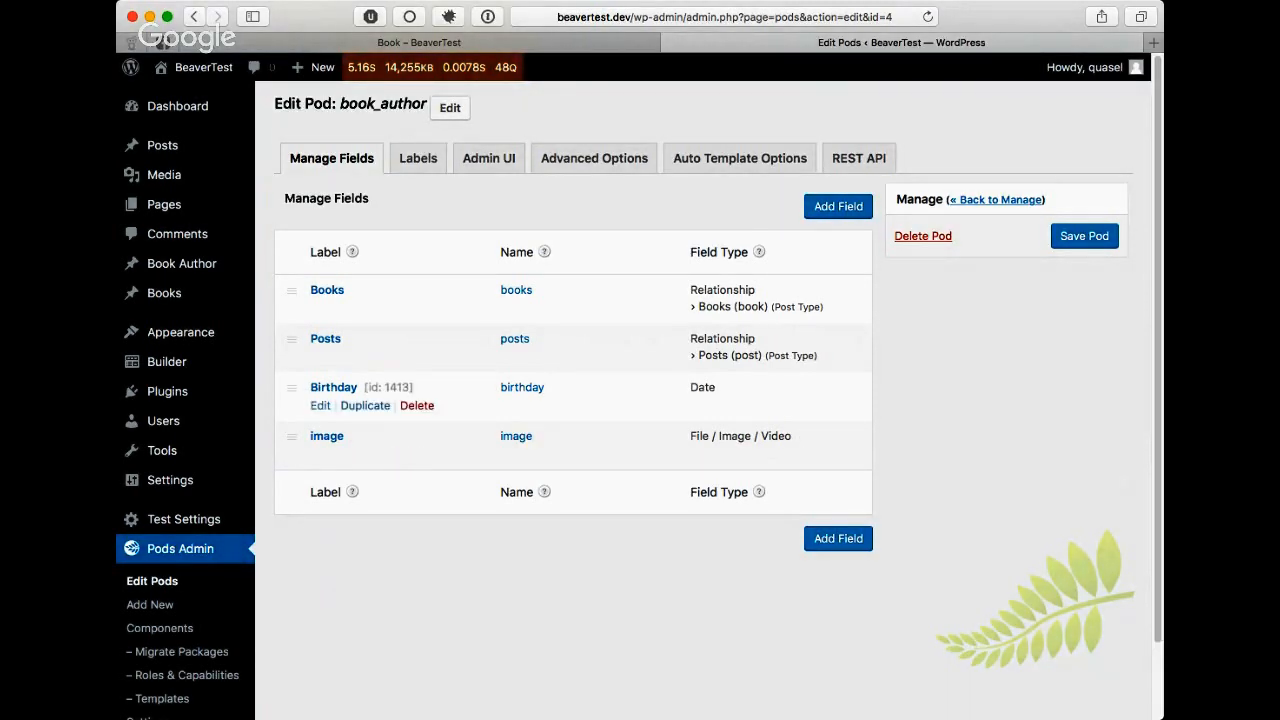
- Open the singular Book theme layout in Page Builder
mouse_move(162, 451)
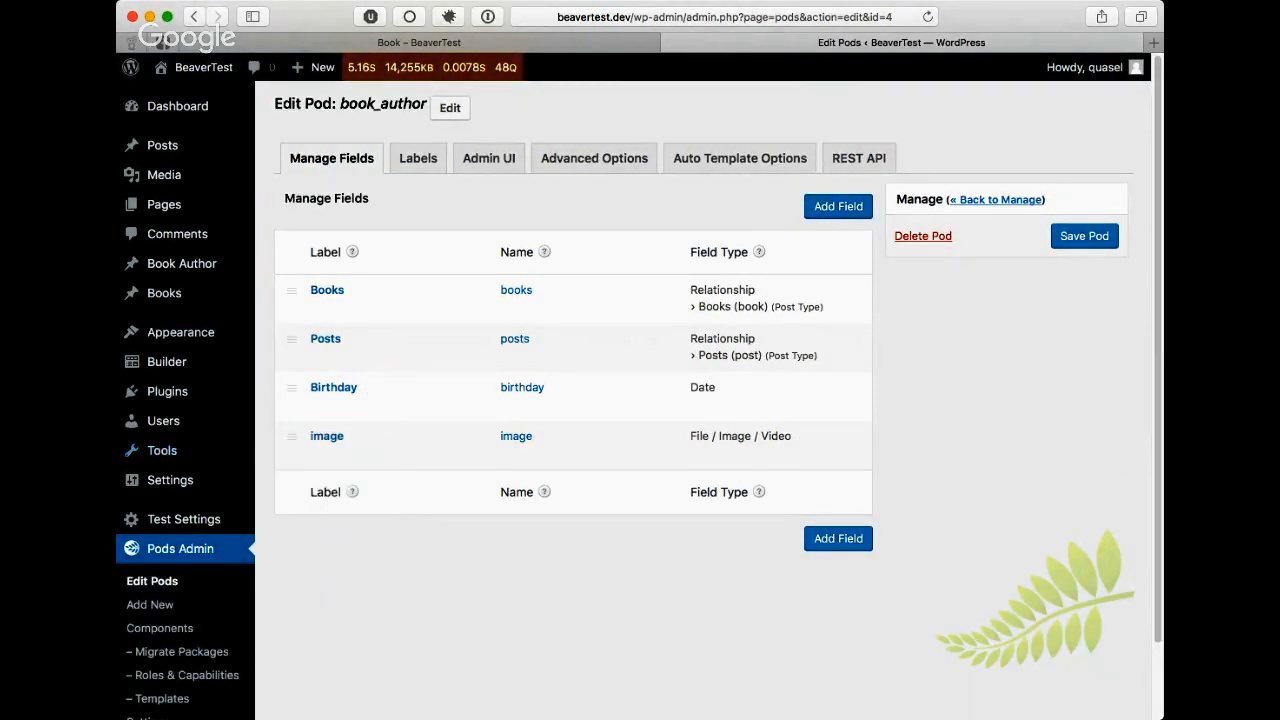
mouse_move(167, 391)
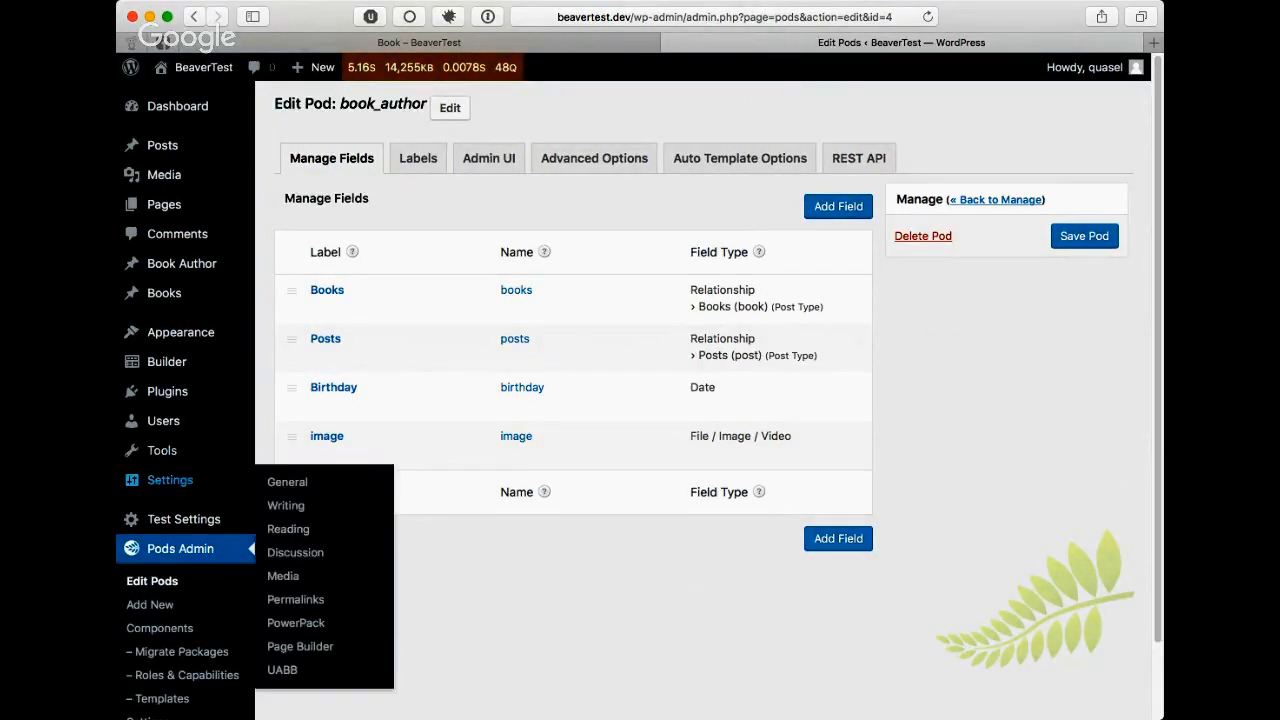
mouse_move(167, 361)
click(307, 363)
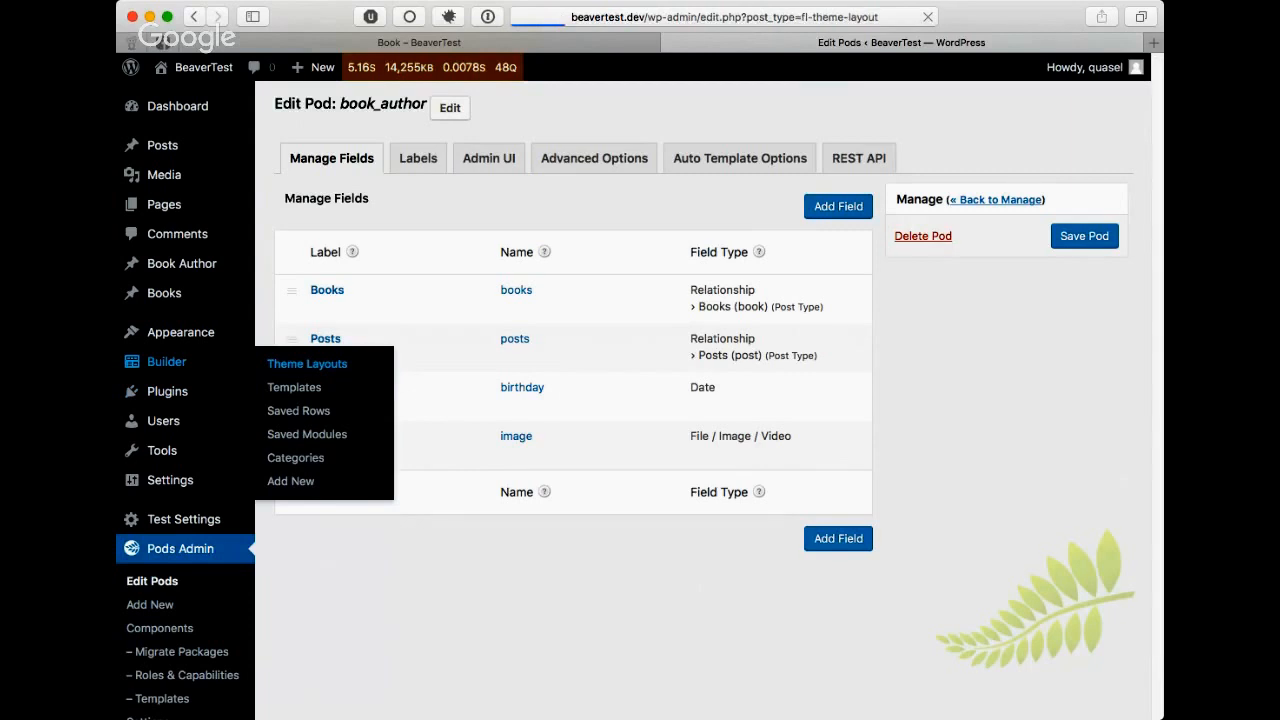
mouse_move(381, 547)
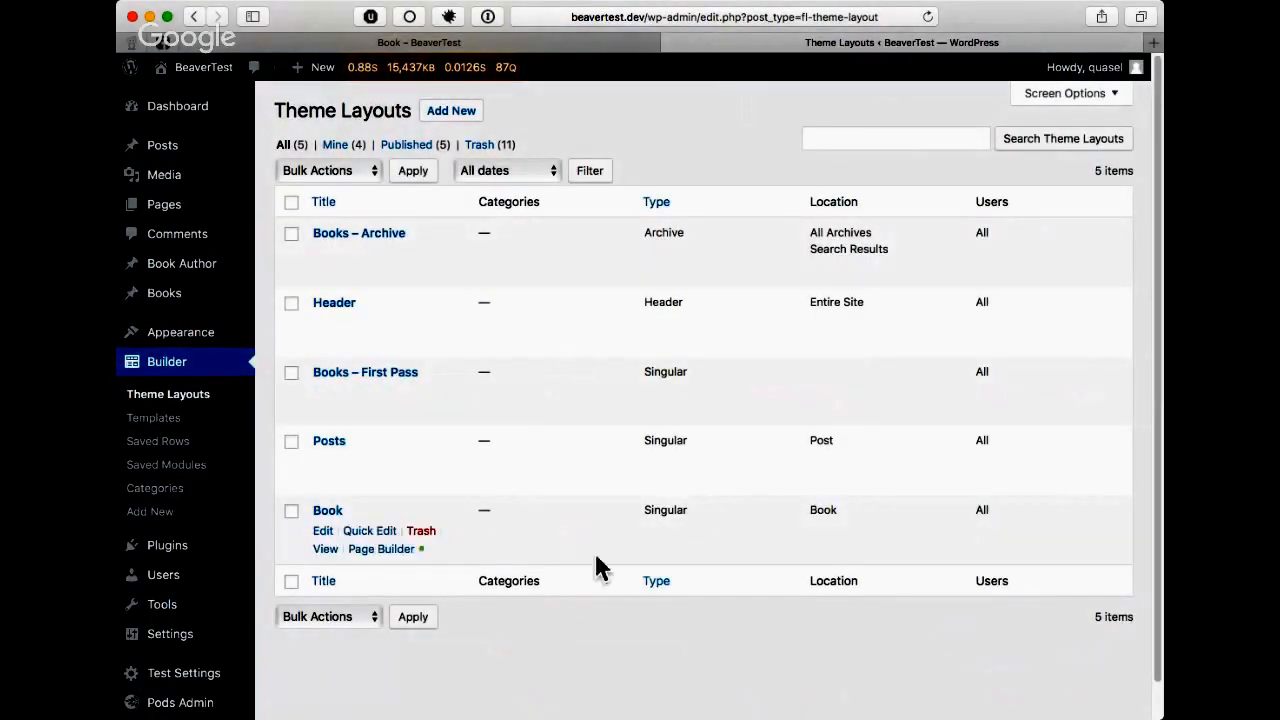
click(381, 548)
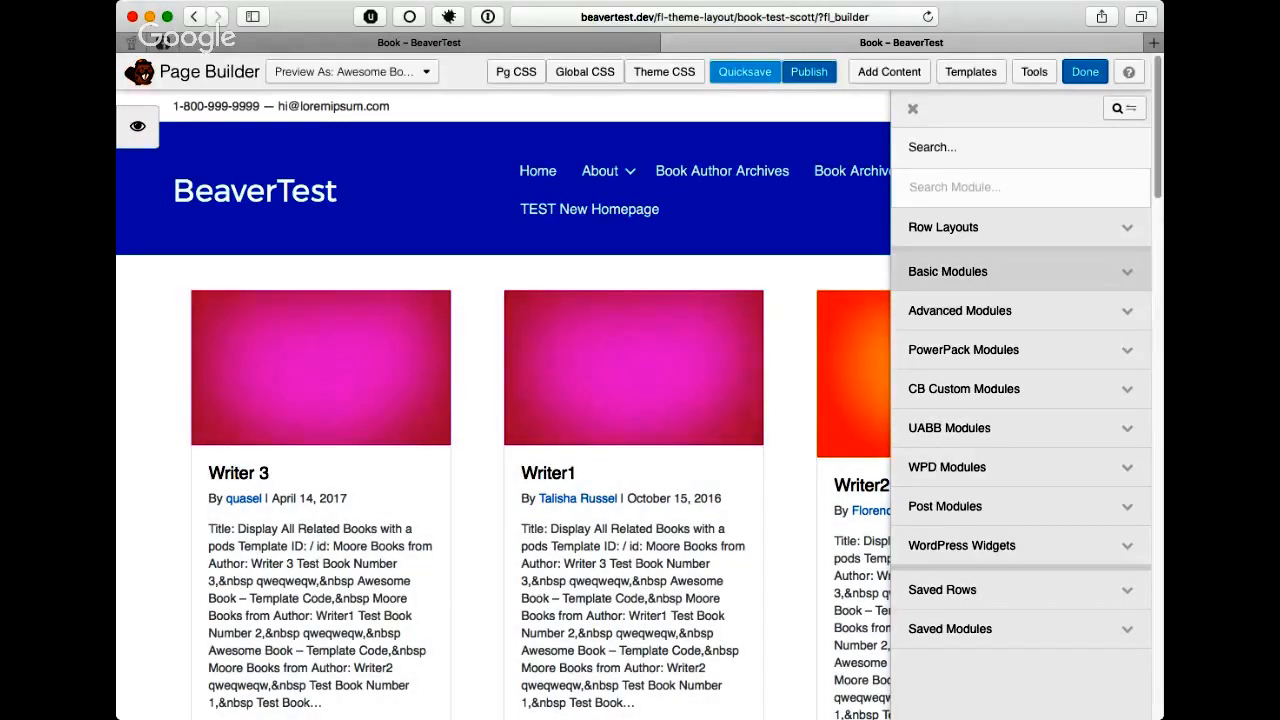
- Add a Heading module above the writer posts grid, connect its heading text to Post Title, and save it
click(948, 271)
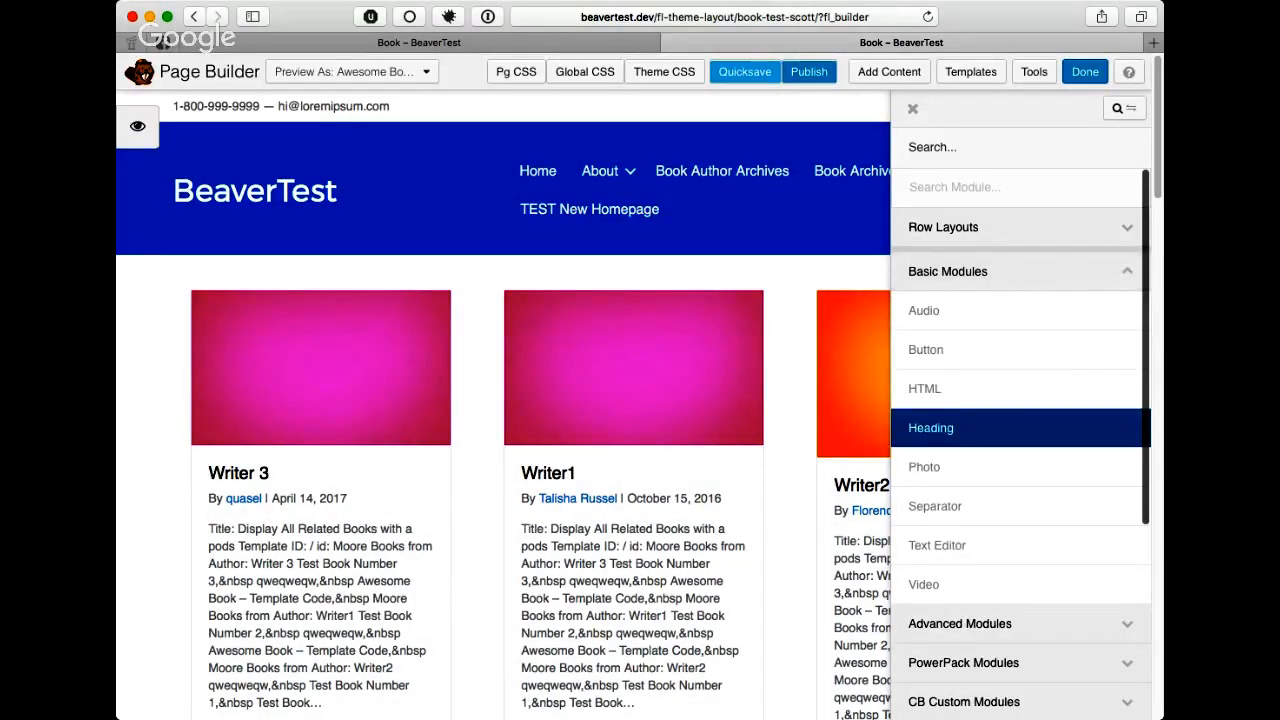
drag(930, 427, 362, 312)
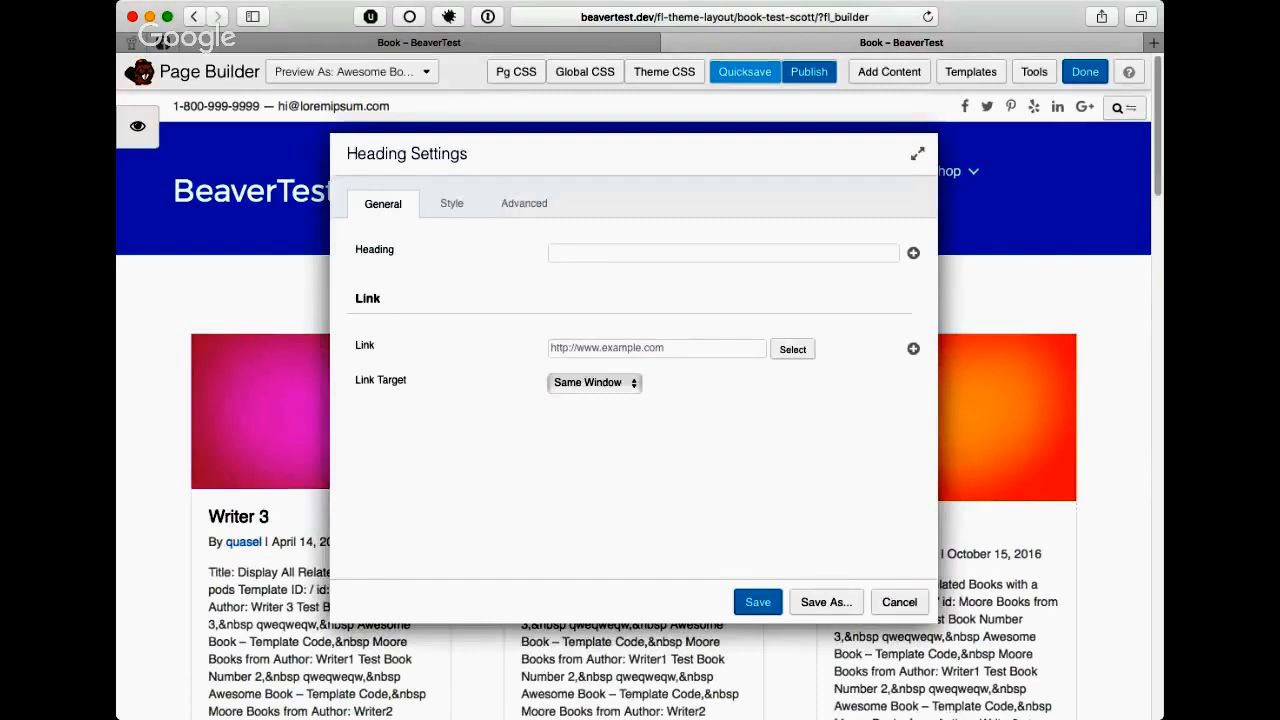
click(912, 252)
scroll(720, 350, down, 5)
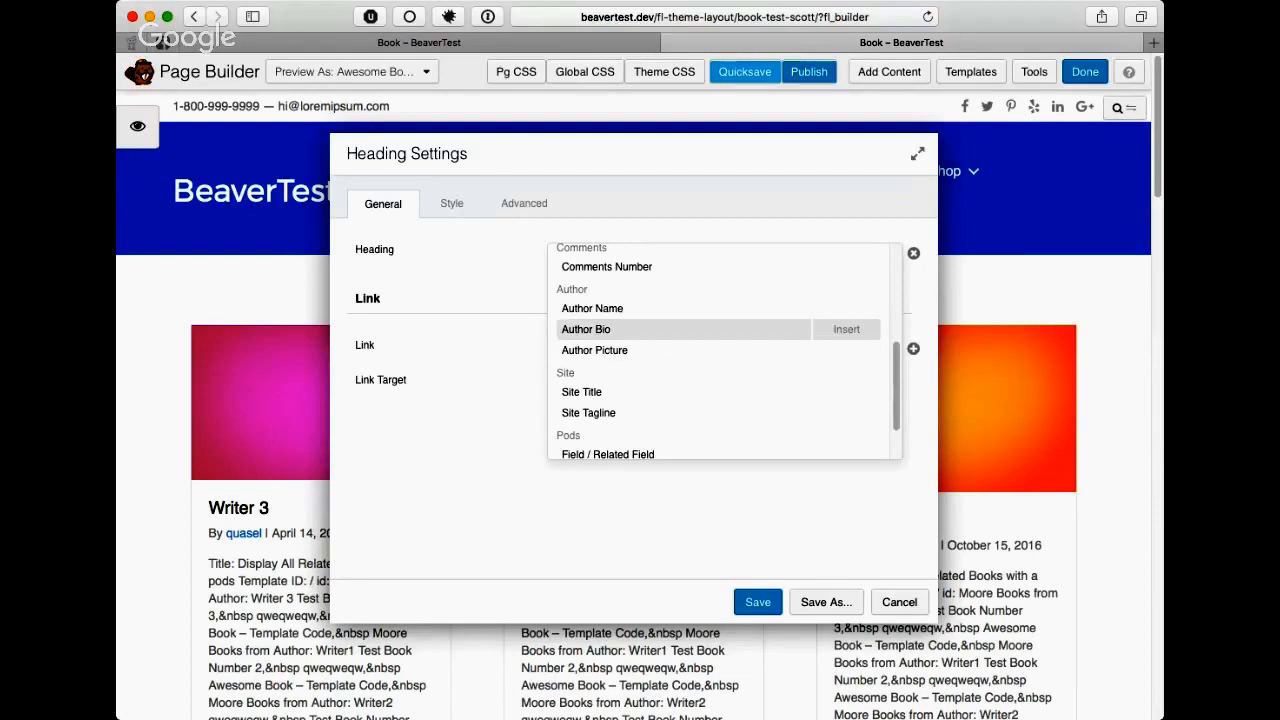
scroll(720, 350, up, 5)
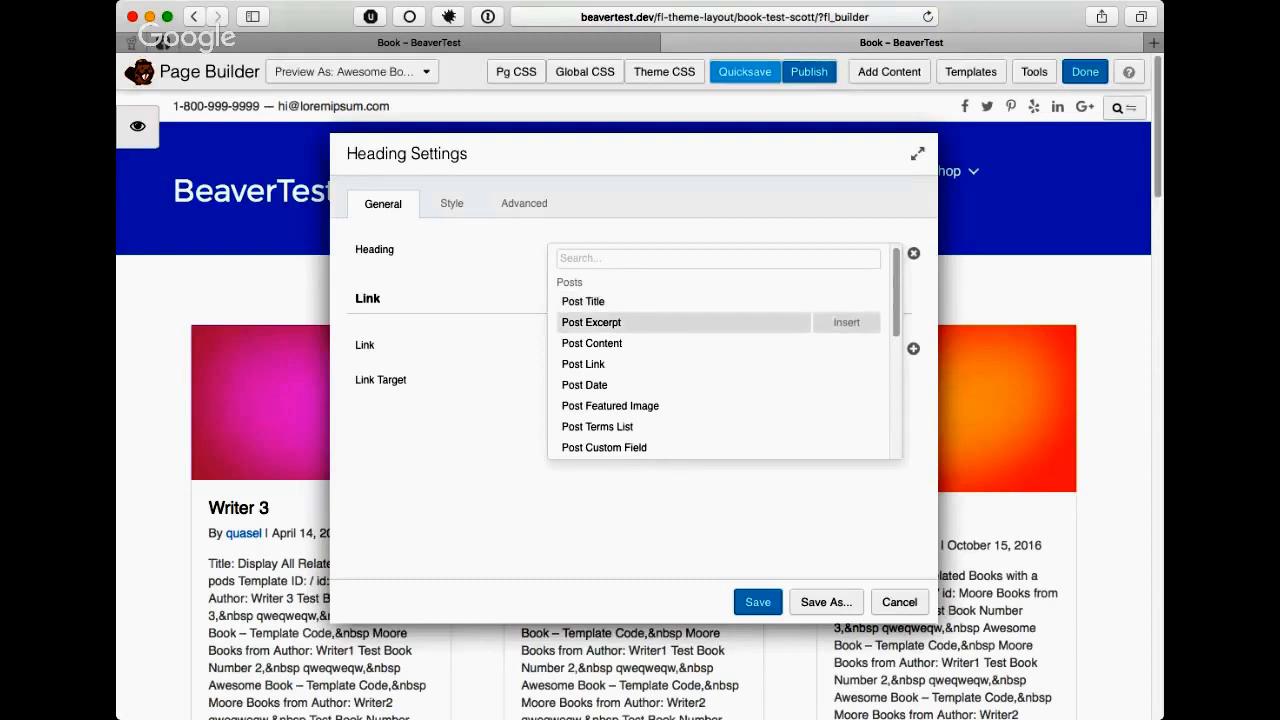
scroll(720, 350, down, 2)
scroll(720, 350, up, 2)
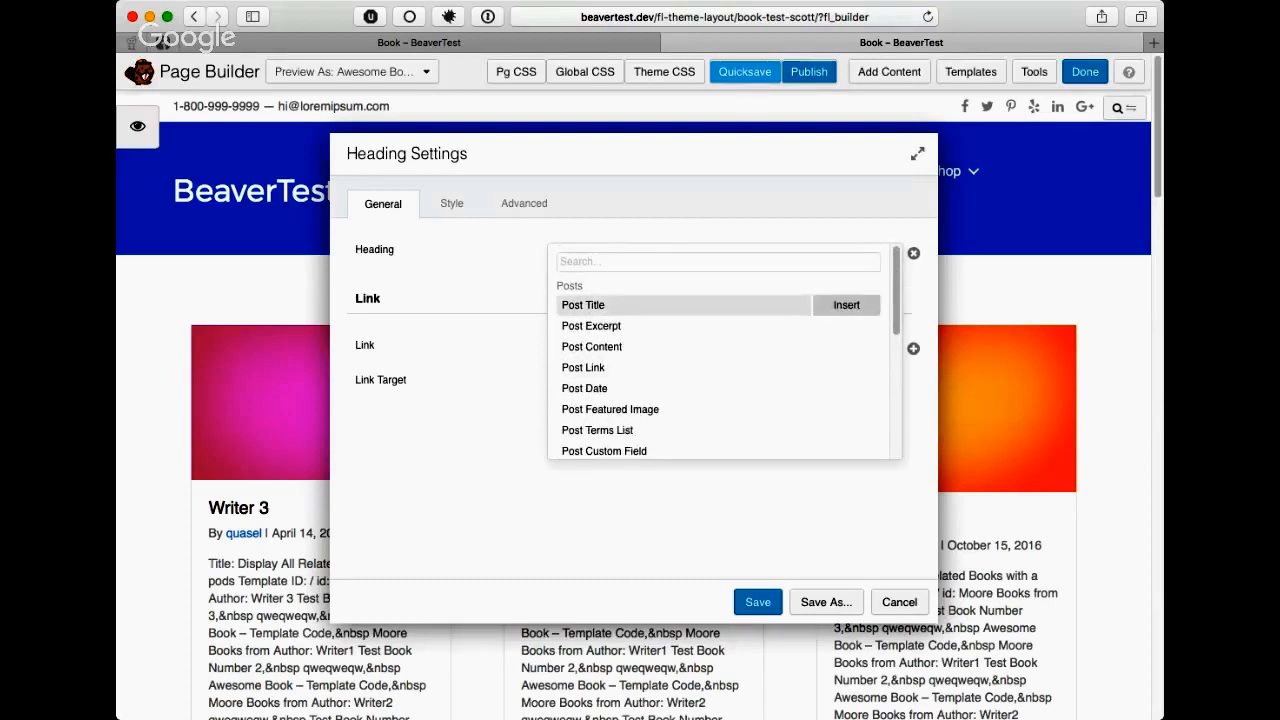
click(846, 305)
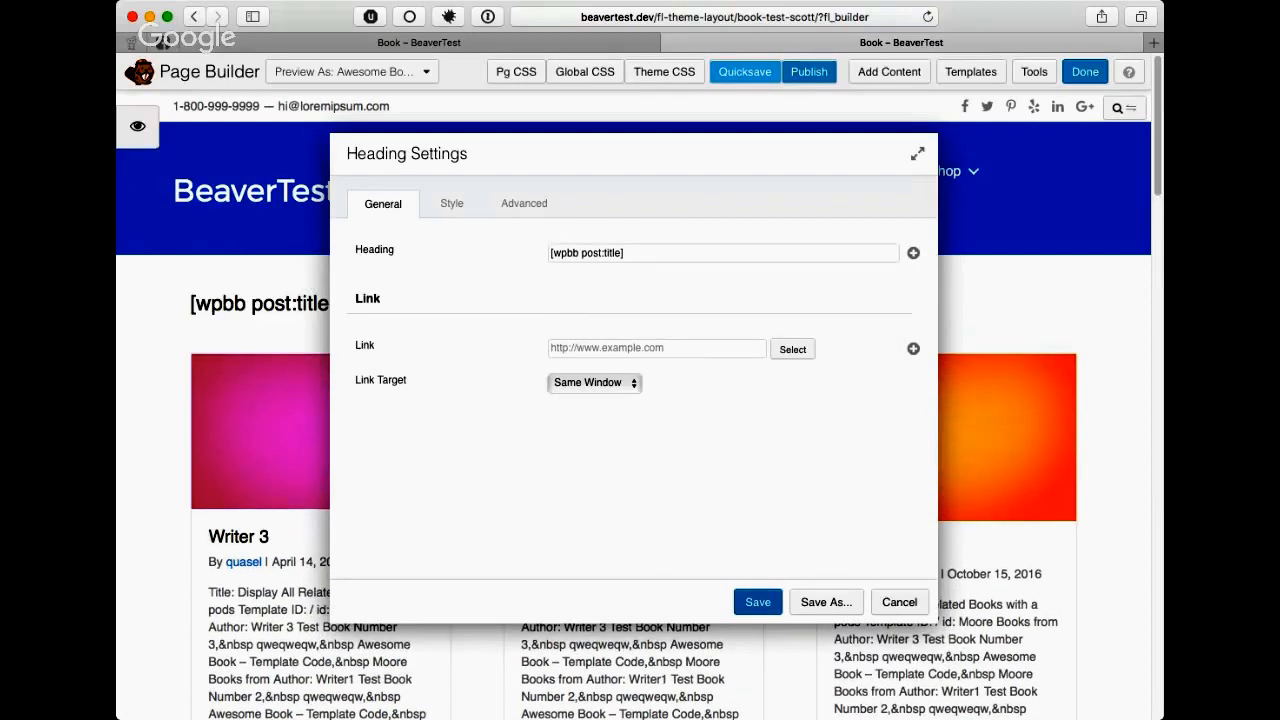
click(757, 601)
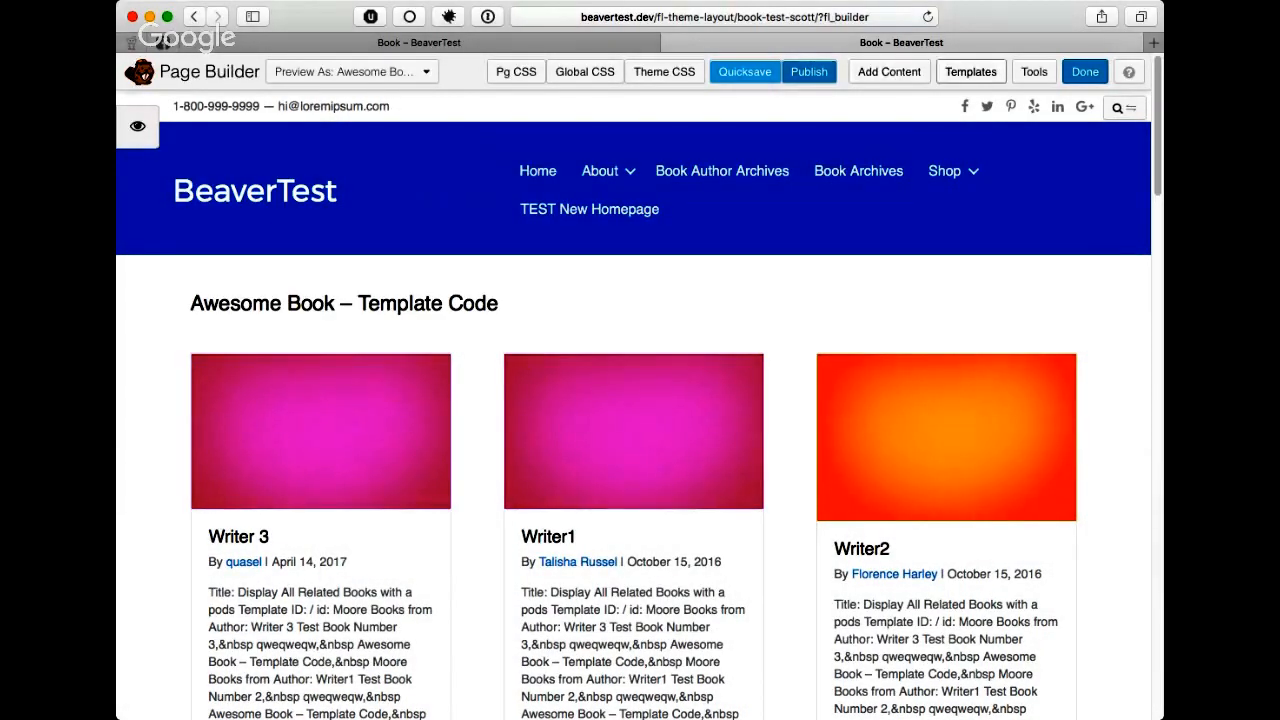
- Add an HTML module between the book title heading and the writer posts grid
click(889, 72)
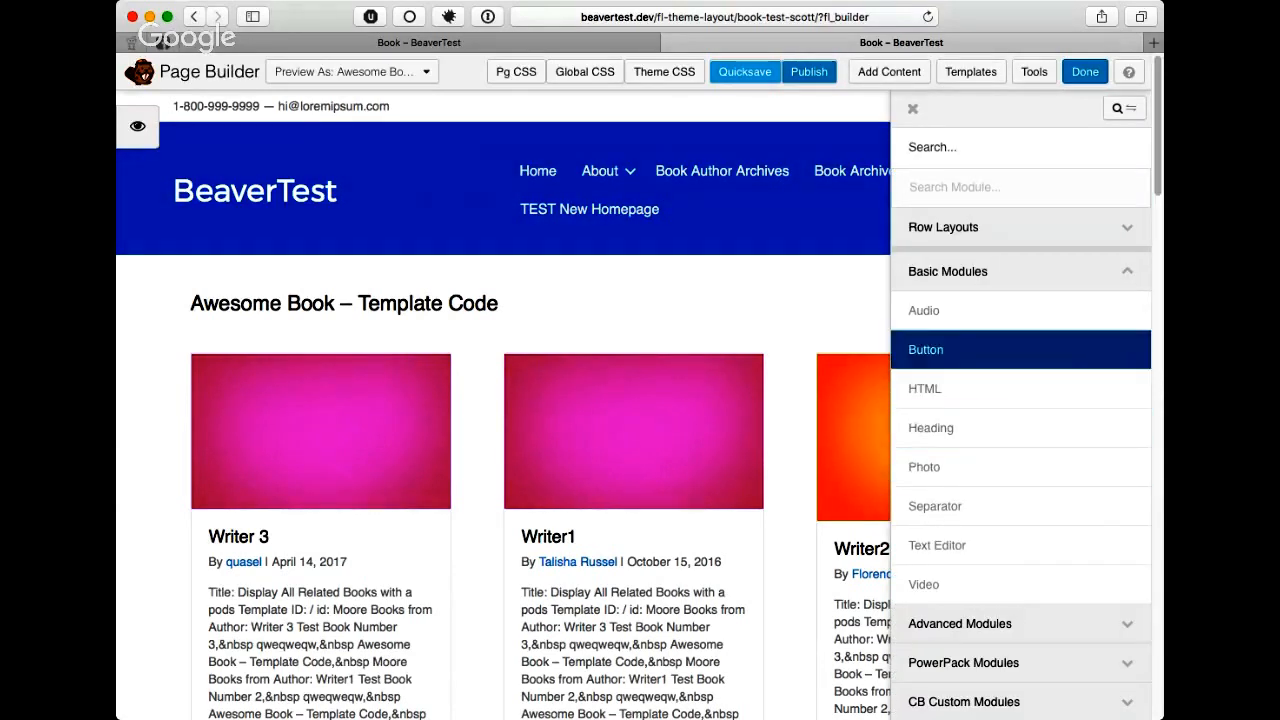
click(1000, 227)
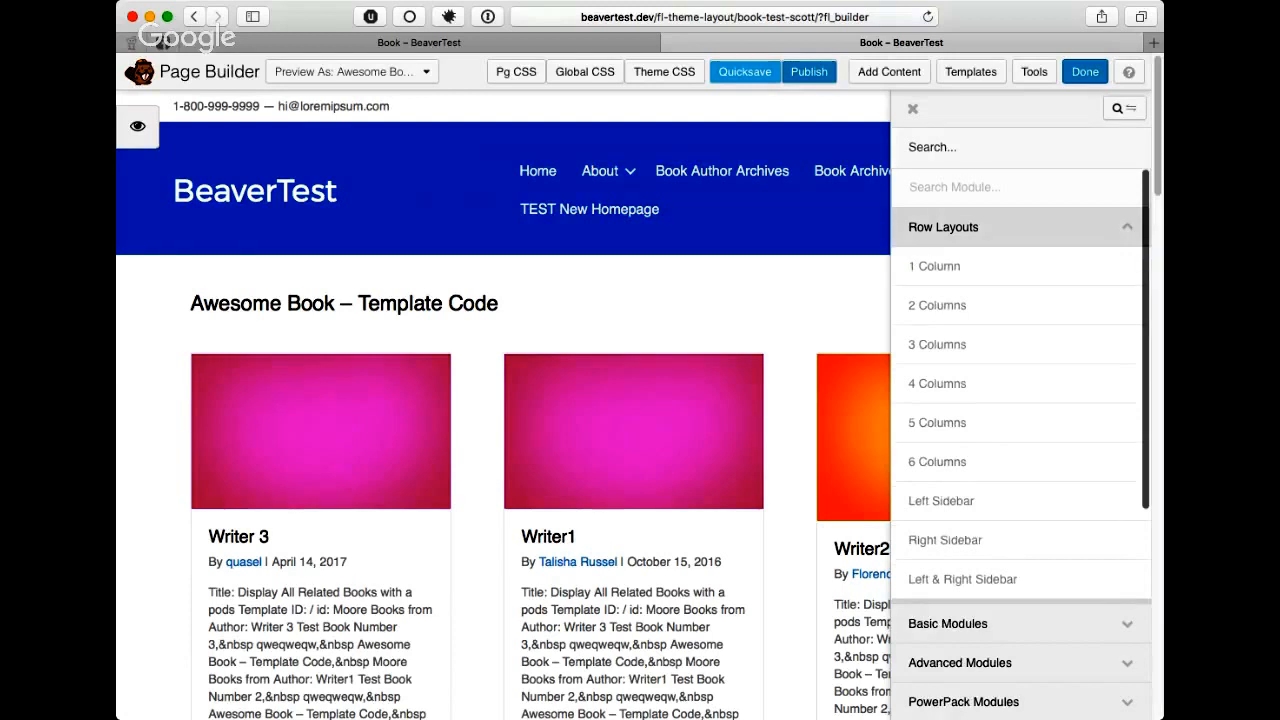
click(1000, 227)
click(1000, 271)
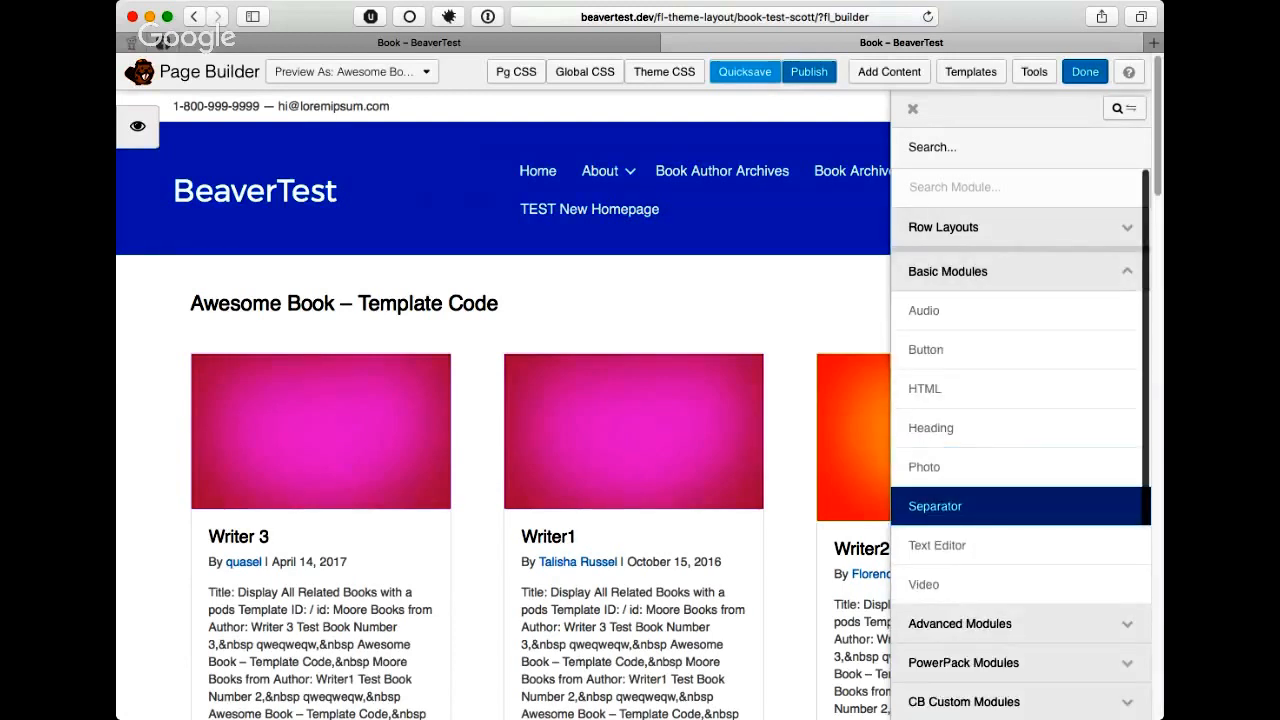
drag(925, 388, 440, 360)
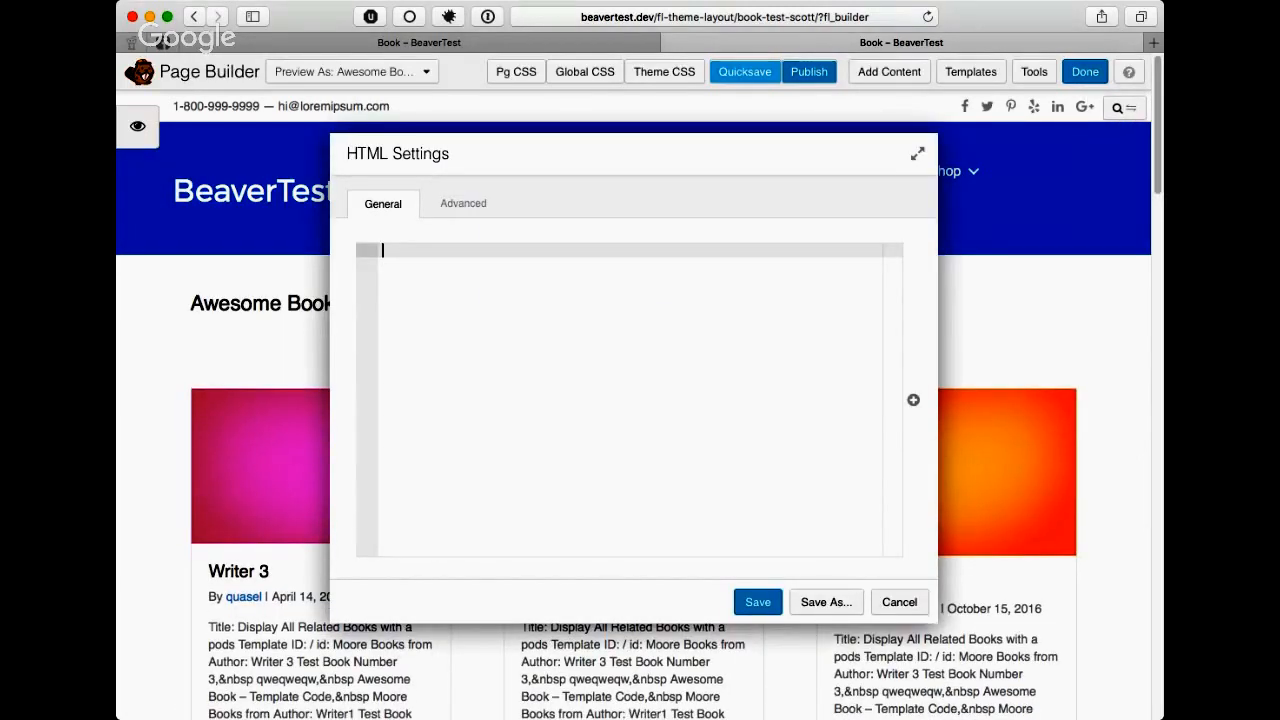
- Insert the Pods Field / Related Field connection for more_info into the HTML module and save the module
click(913, 400)
scroll(620, 408, down, 3)
scroll(620, 408, up, 2)
scroll(620, 408, down, 2)
scroll(628, 350, down, 2)
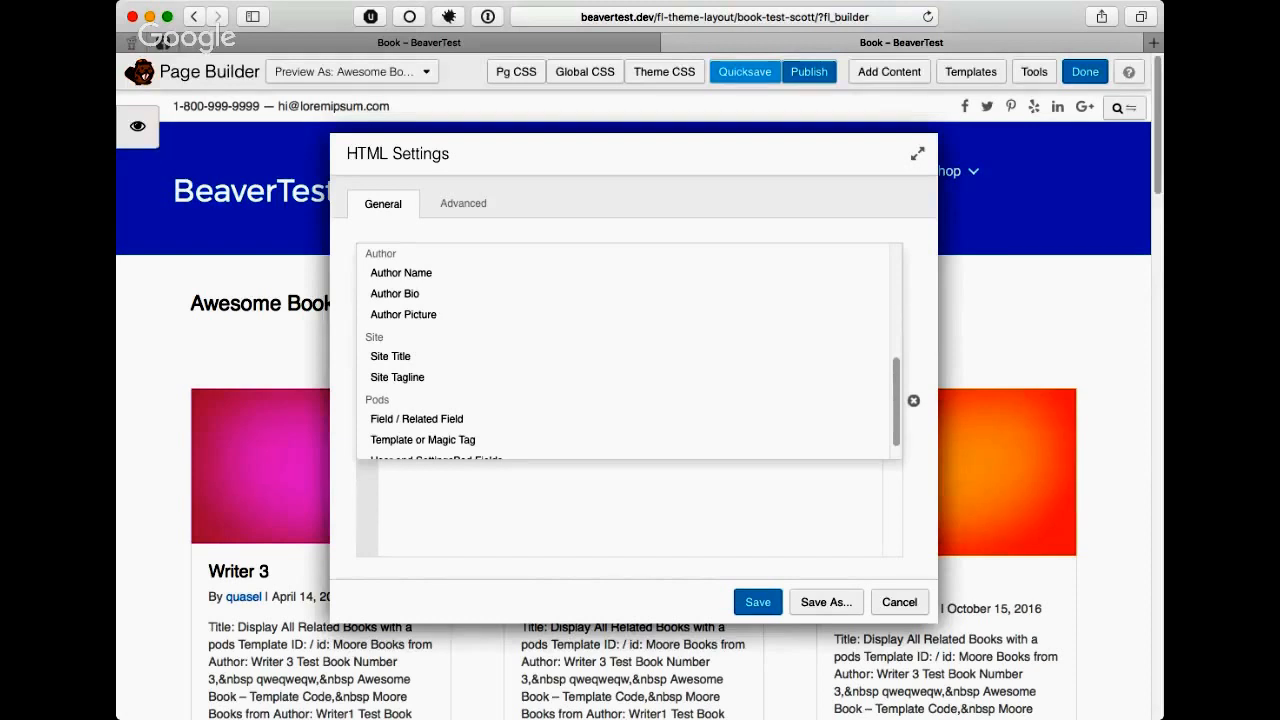
scroll(620, 394, down, 2)
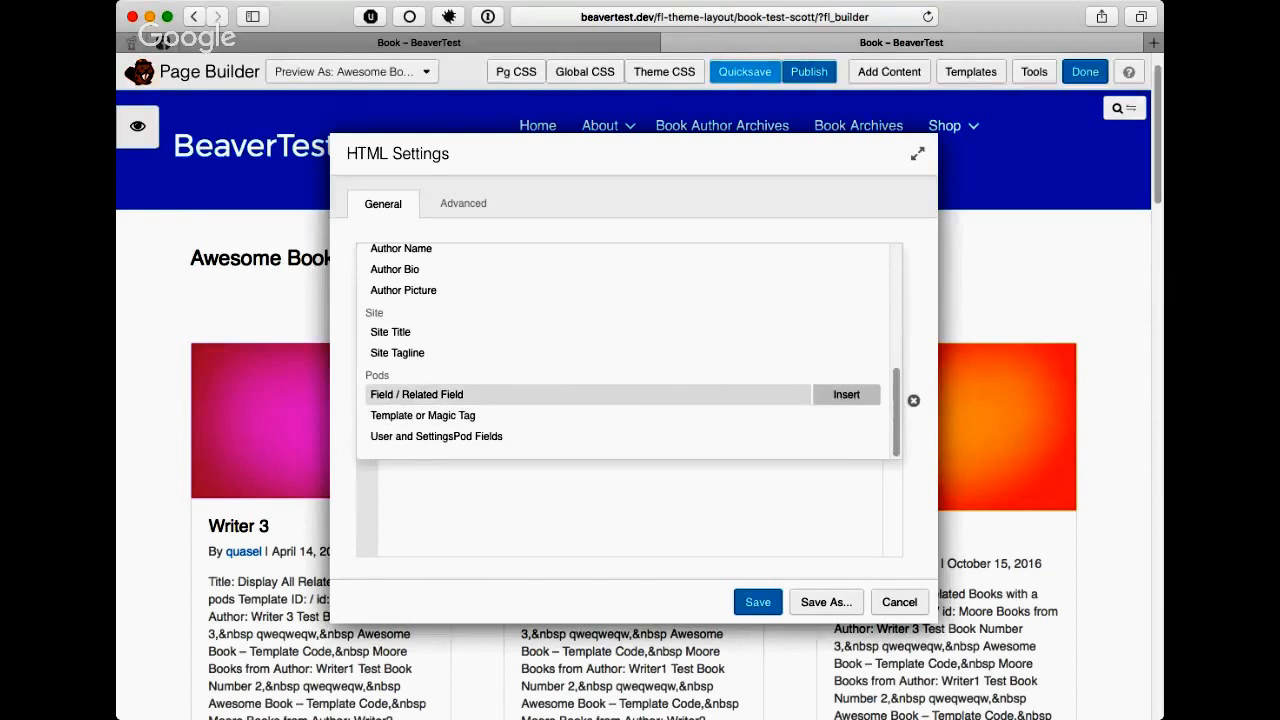
click(846, 394)
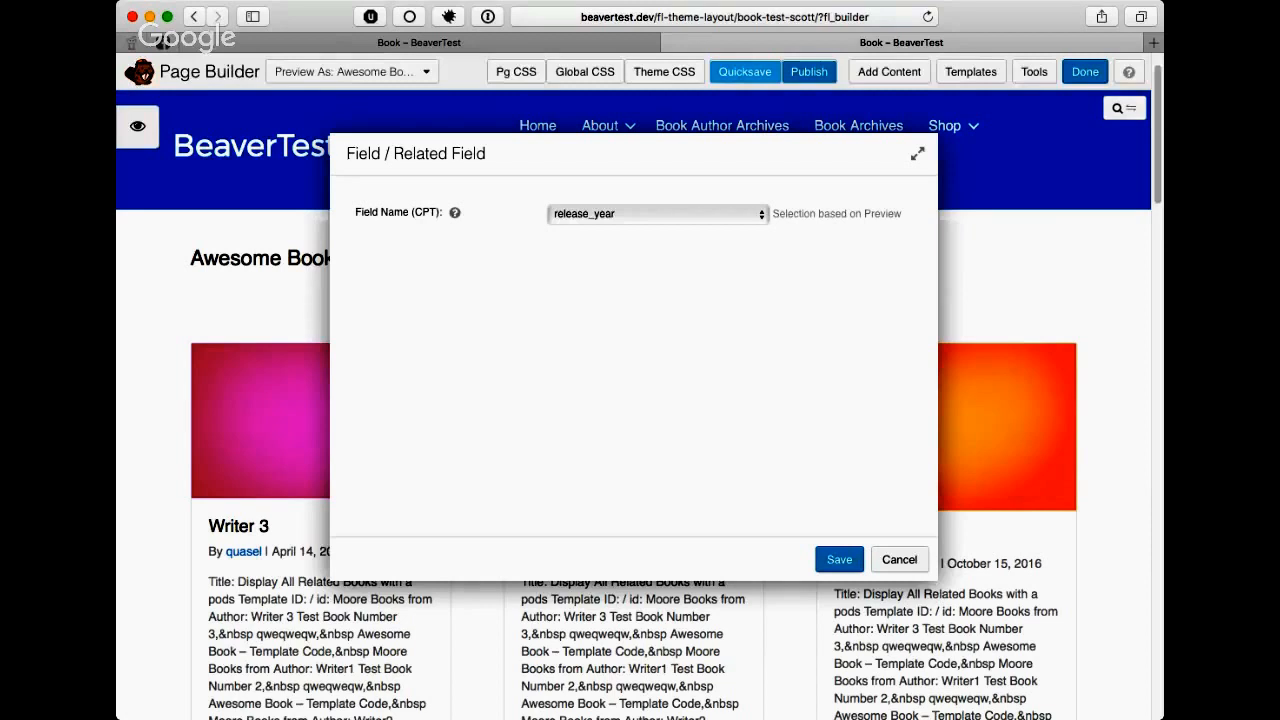
click(658, 214)
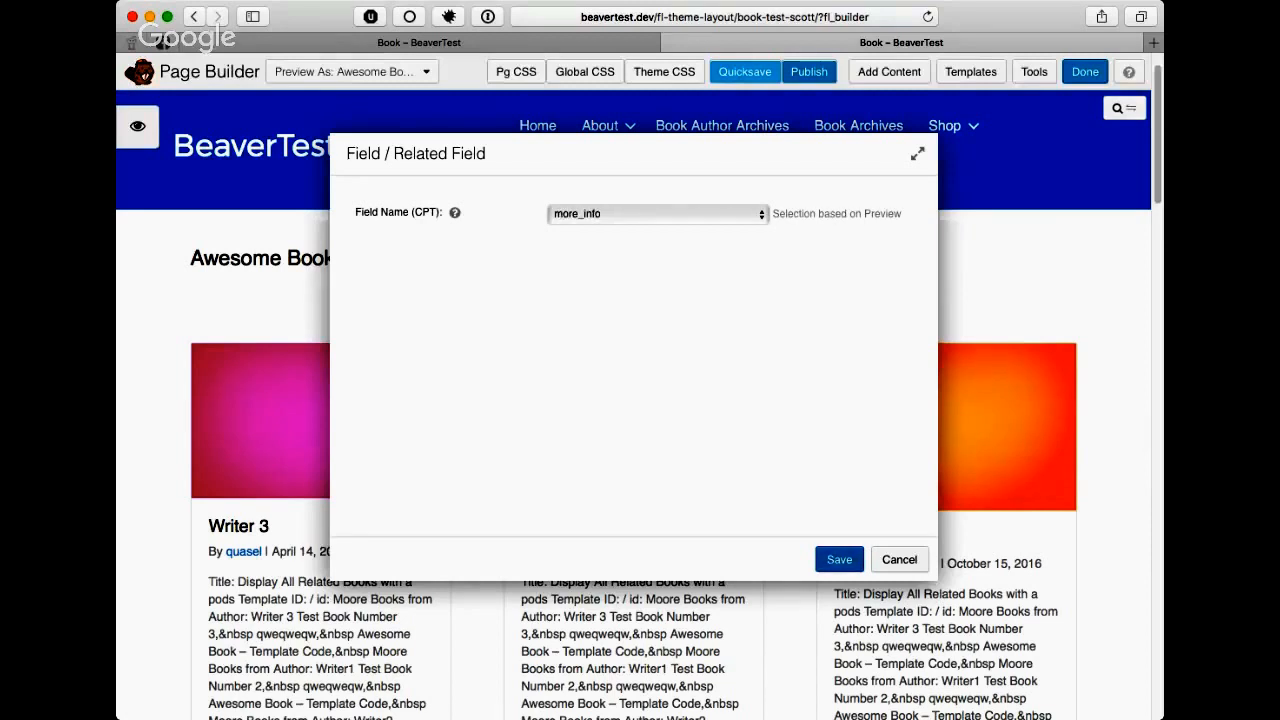
click(839, 559)
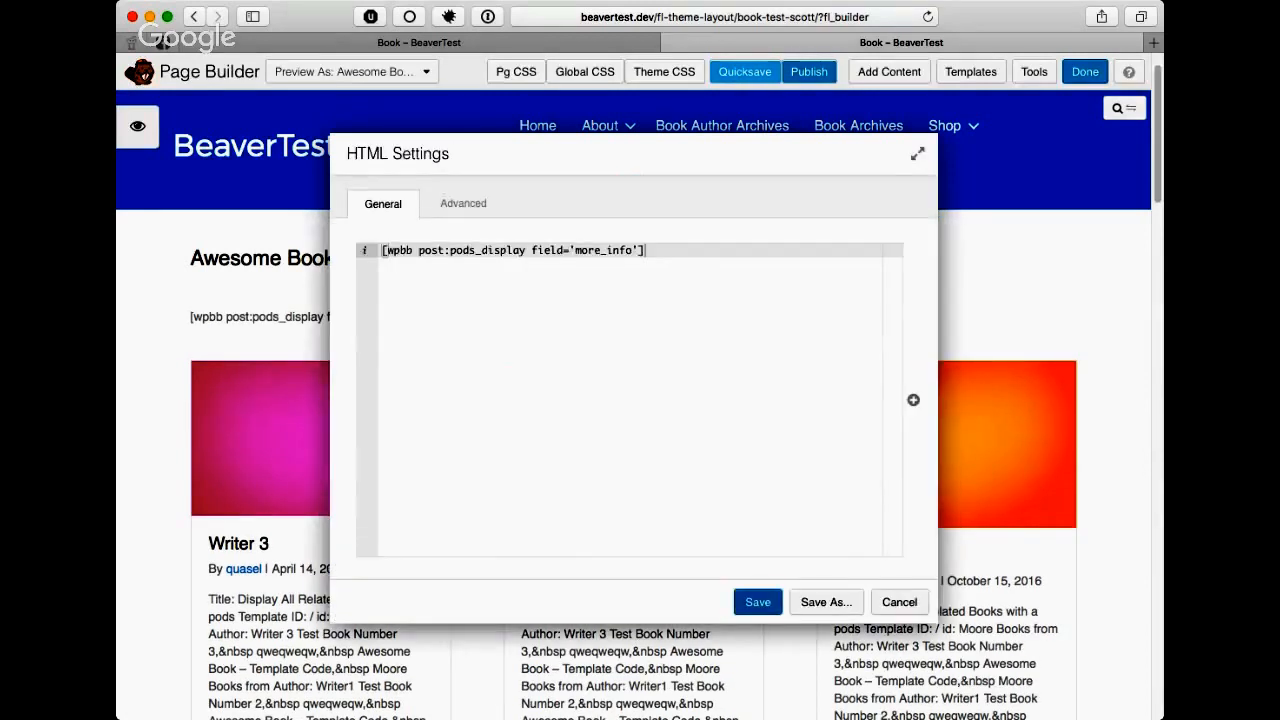
click(758, 602)
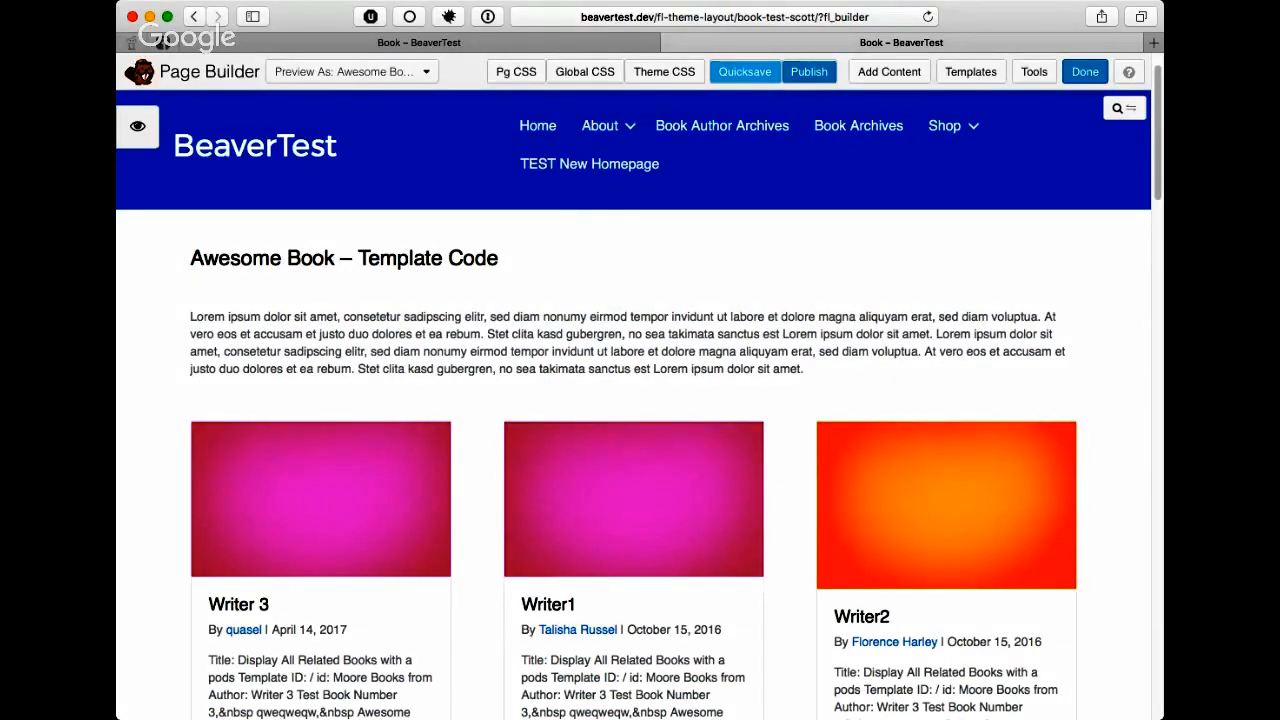
- Open the book "Awesome Book – Template Code" for editing from the Books list in the WordPress admin
key(ctrl+shift+Tab)
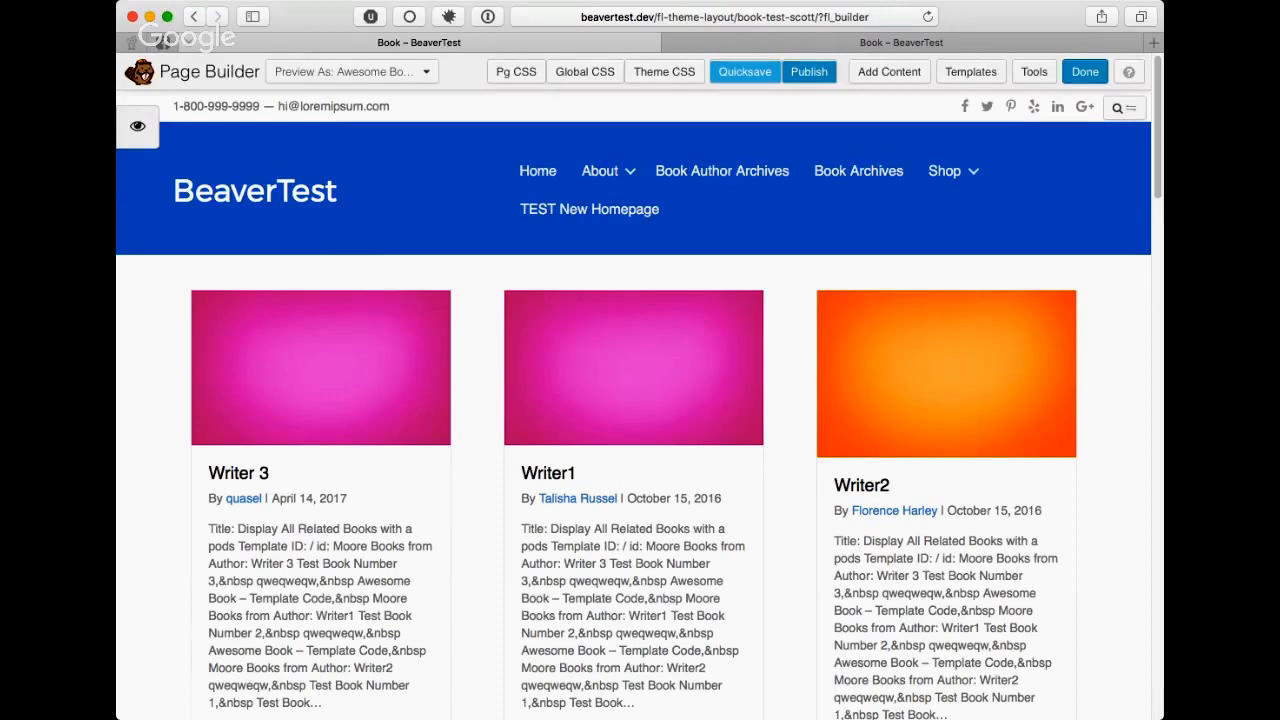
click(194, 16)
click(164, 293)
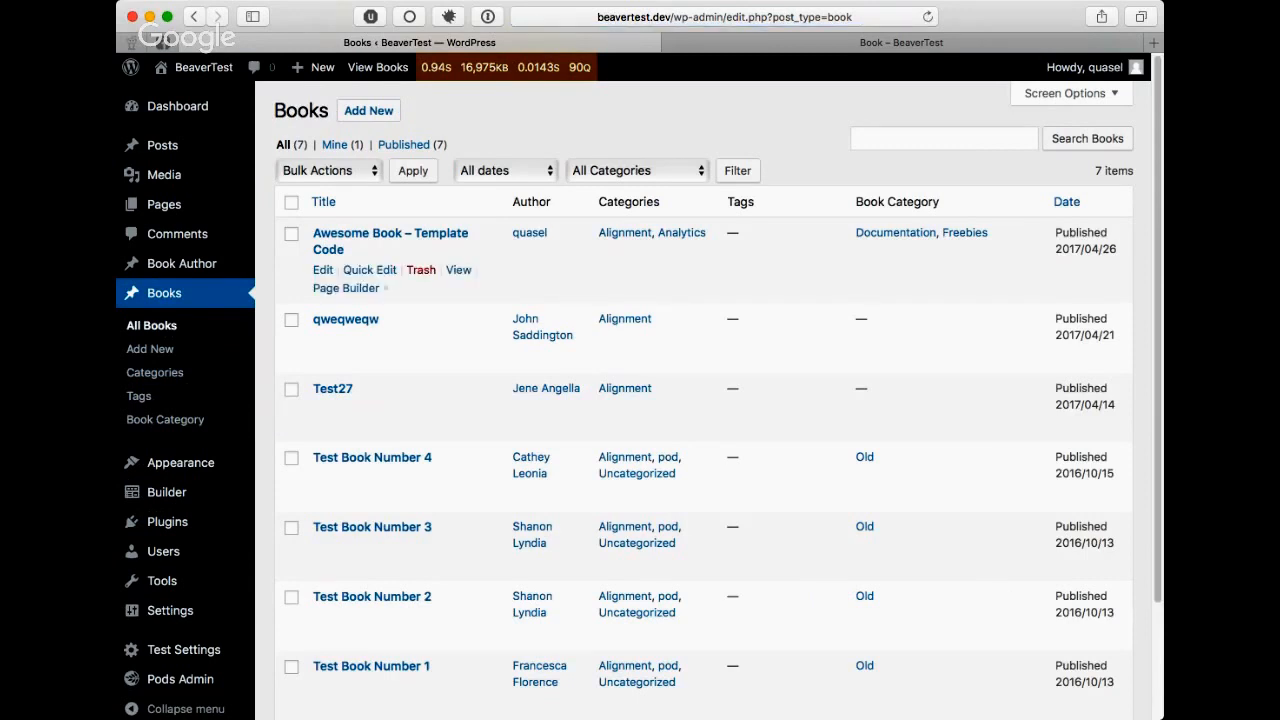
click(390, 234)
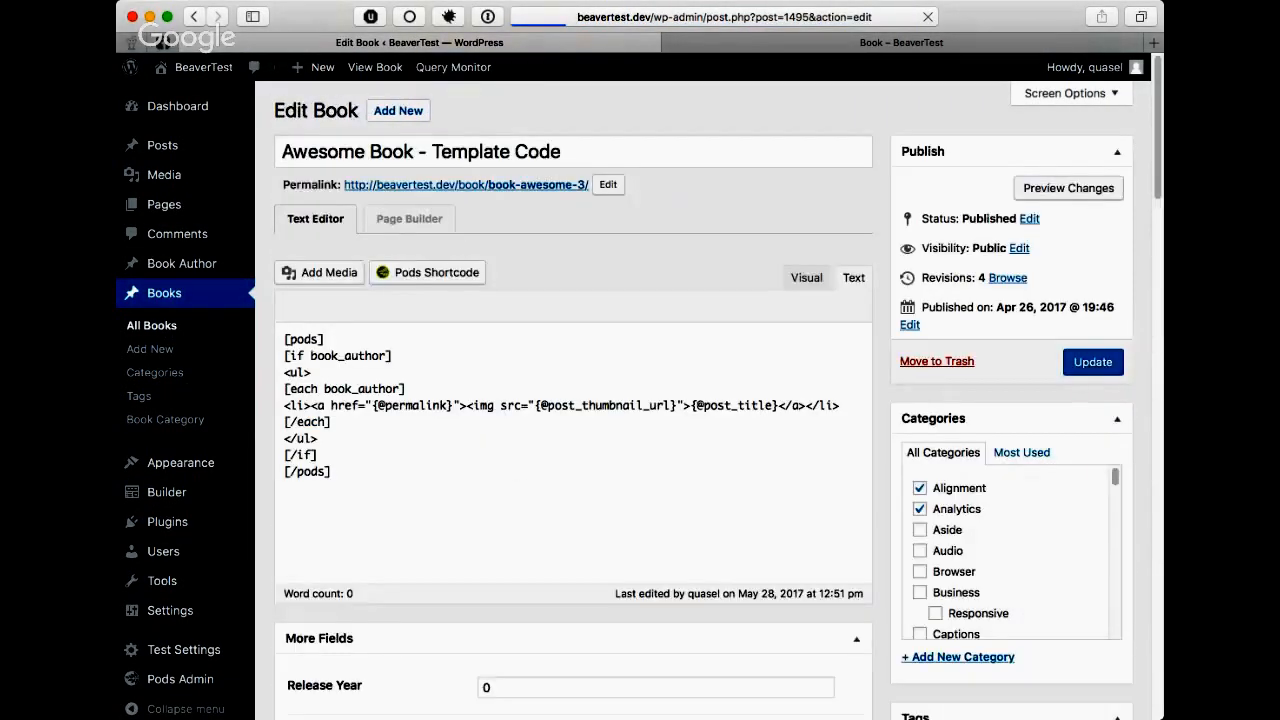
- Delete all the Pods template code from the book's main content
drag(318, 455, 352, 466)
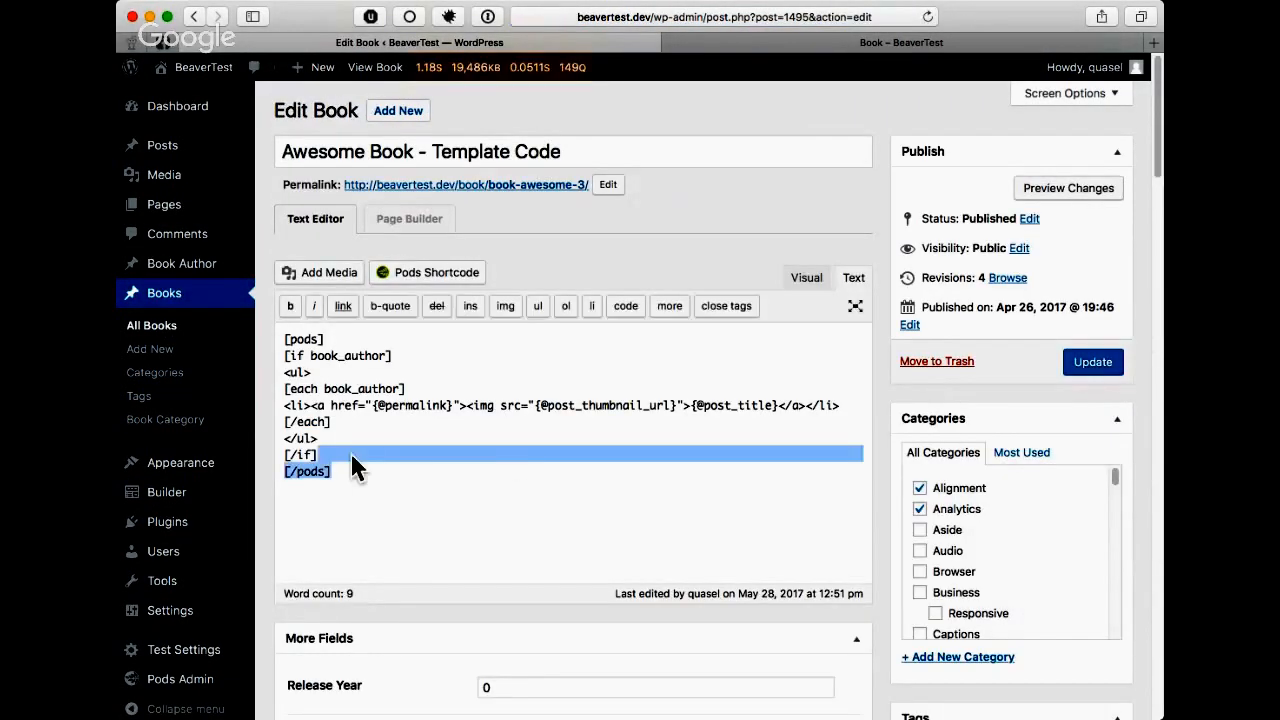
key(super+a)
key(BackSpace)
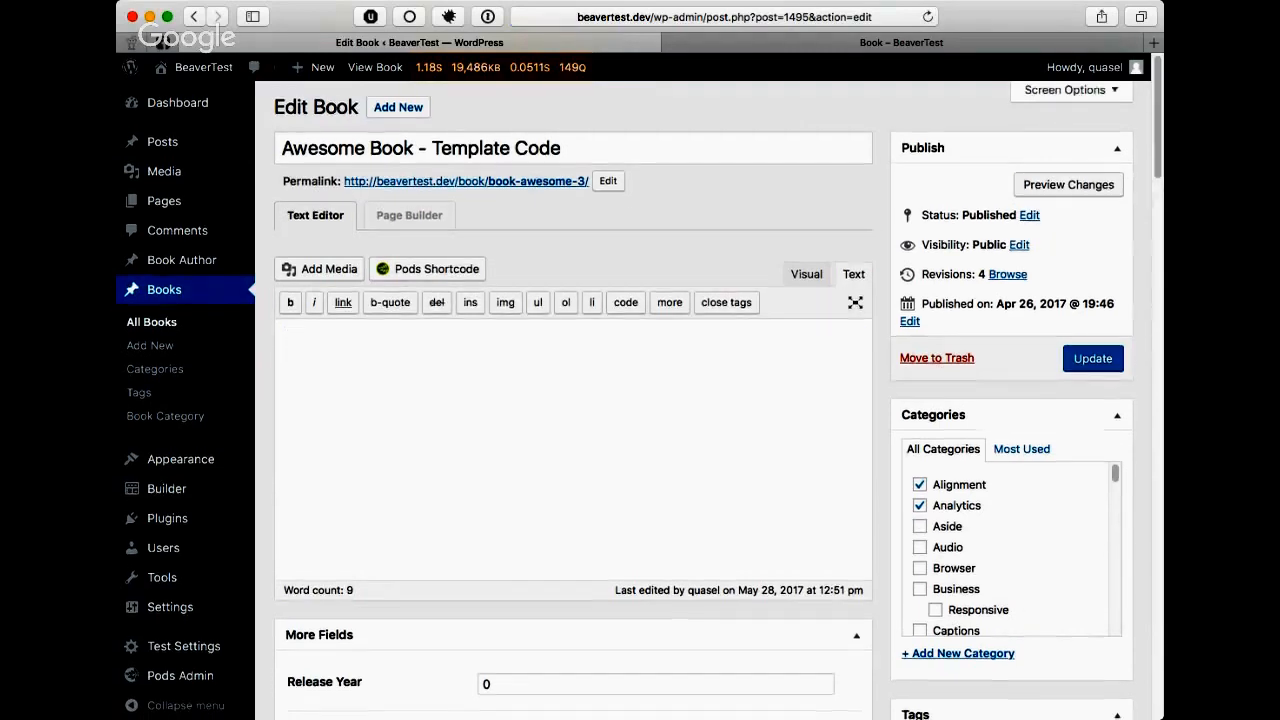
- Check the book's more Information field under More Fields, and return to the Book theme layout
scroll(640, 400, down, 2)
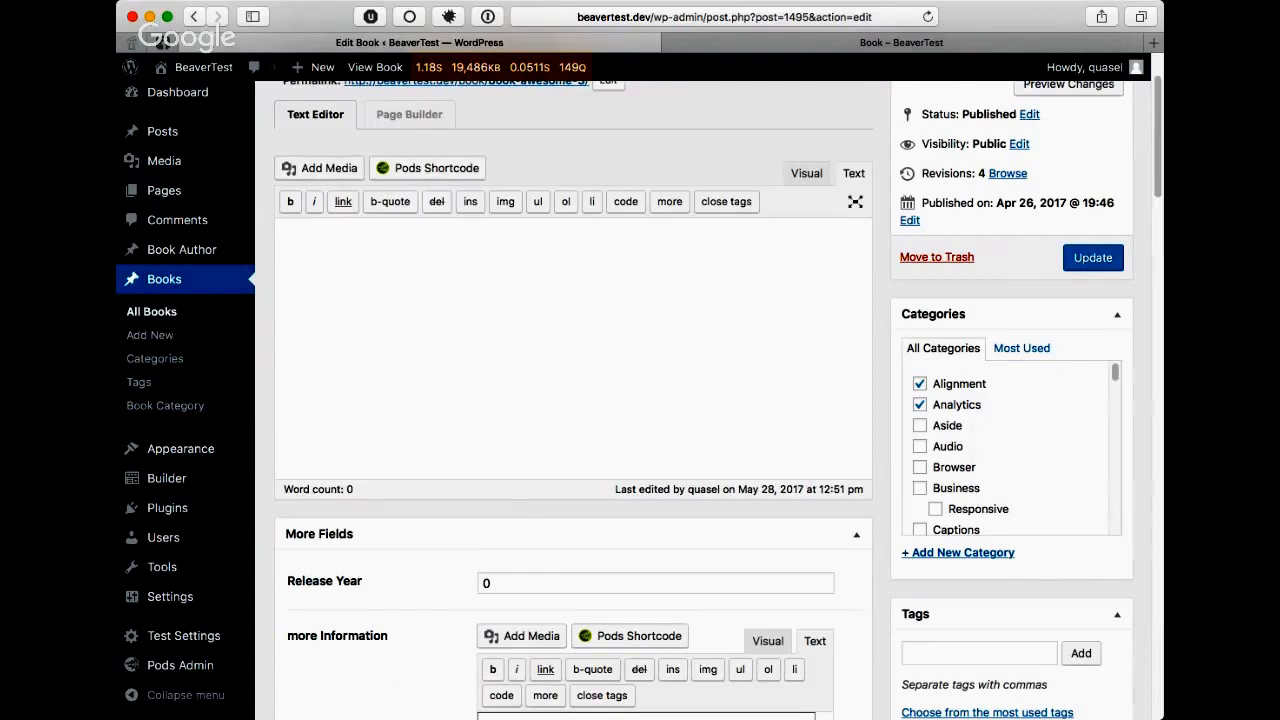
scroll(573, 400, down, 5)
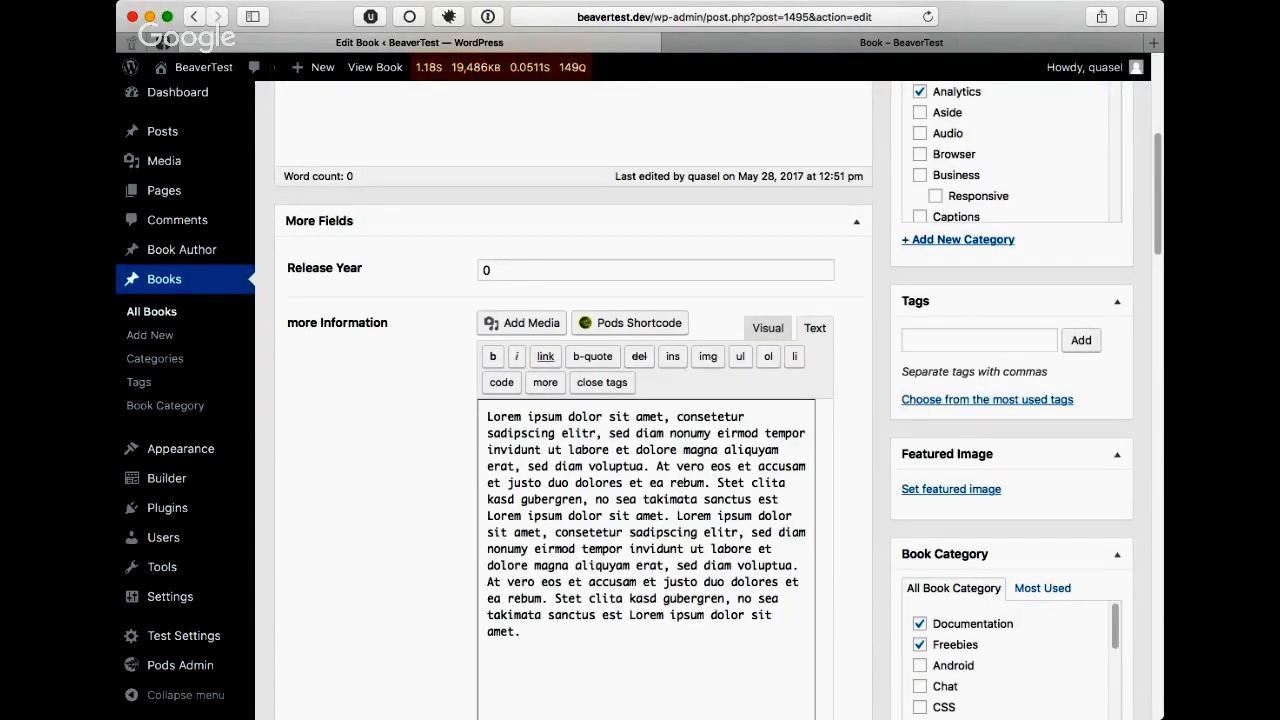
scroll(573, 400, up, 1)
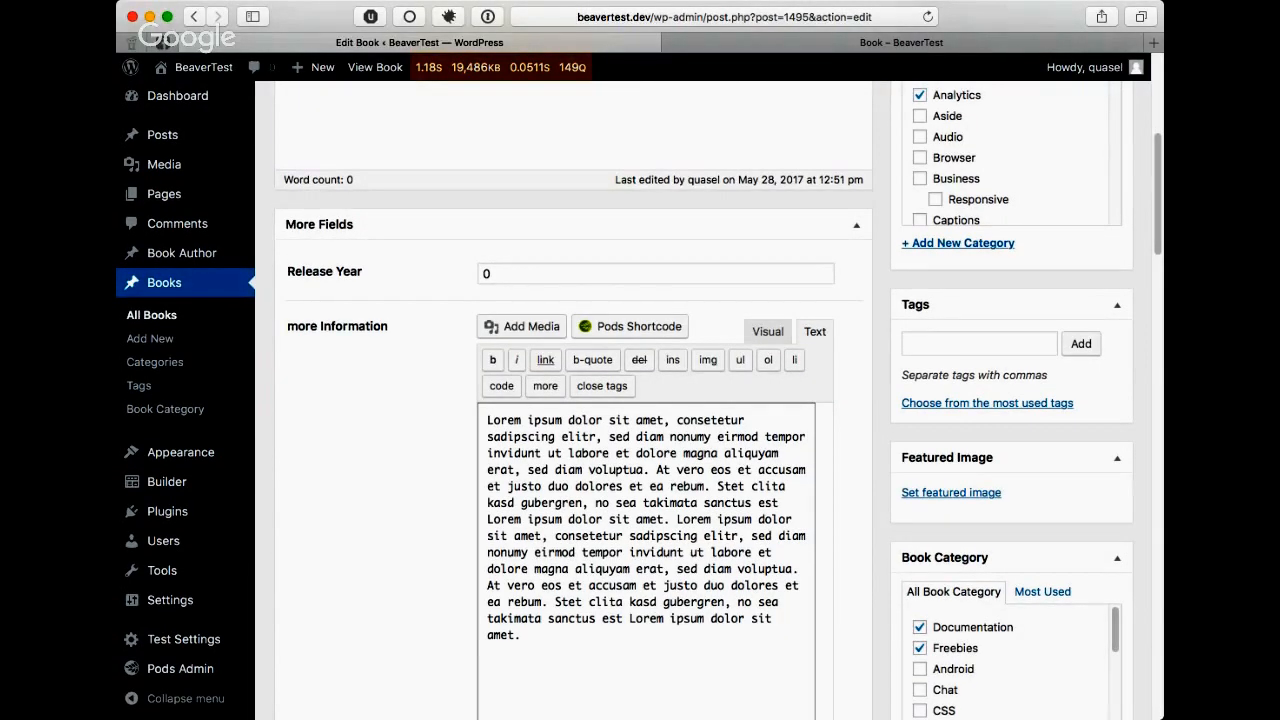
scroll(573, 400, up, 3)
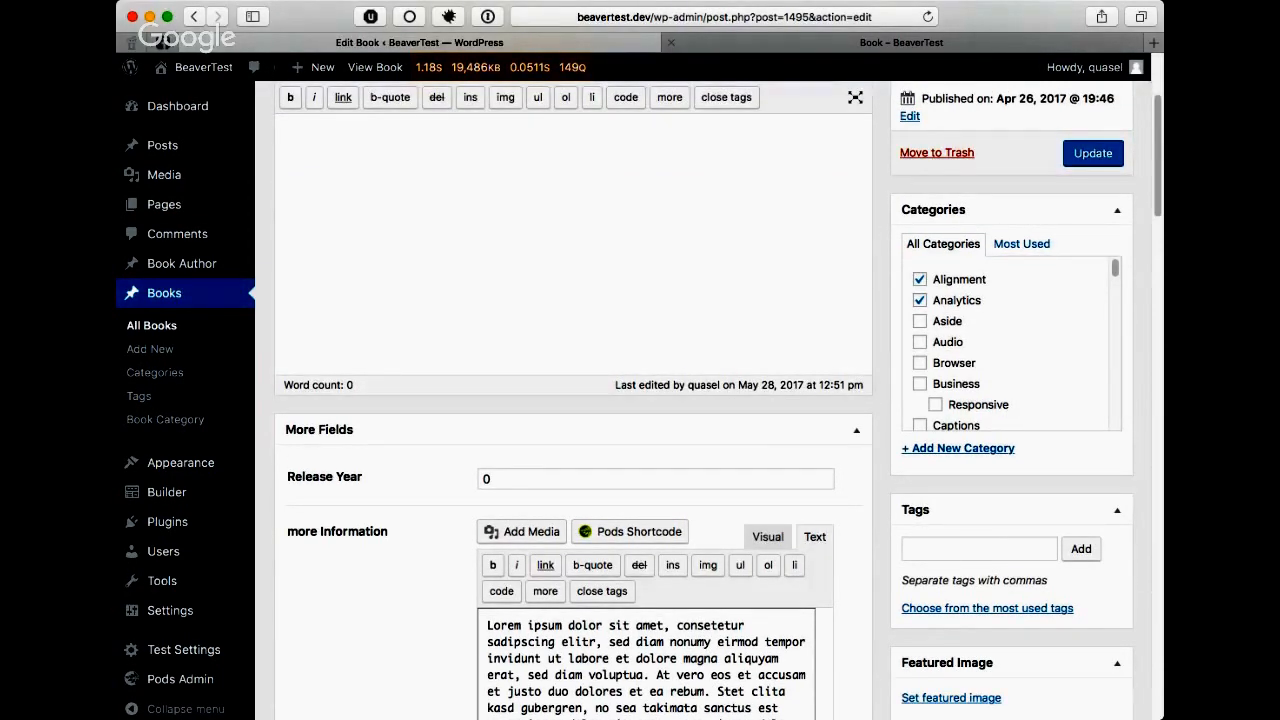
click(901, 43)
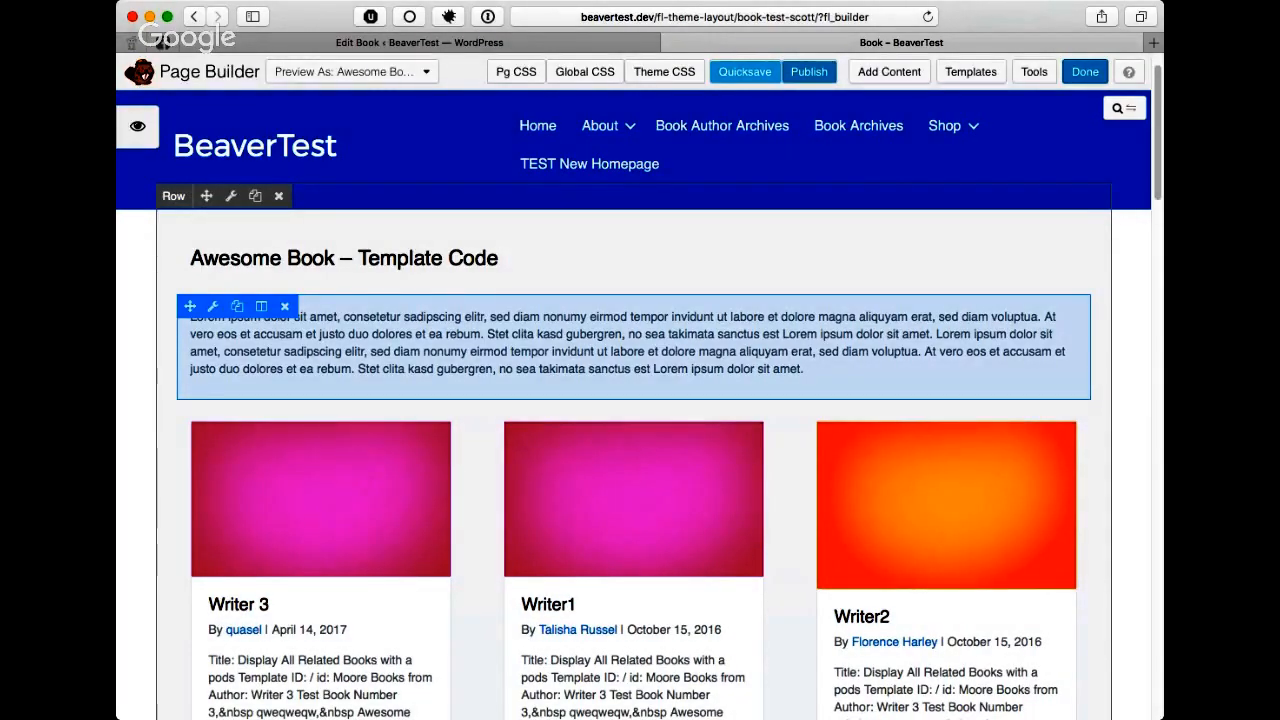
- Add an HTML module between the book information text and the writer posts grid, insert the Pods related field book_author, and save it
click(889, 71)
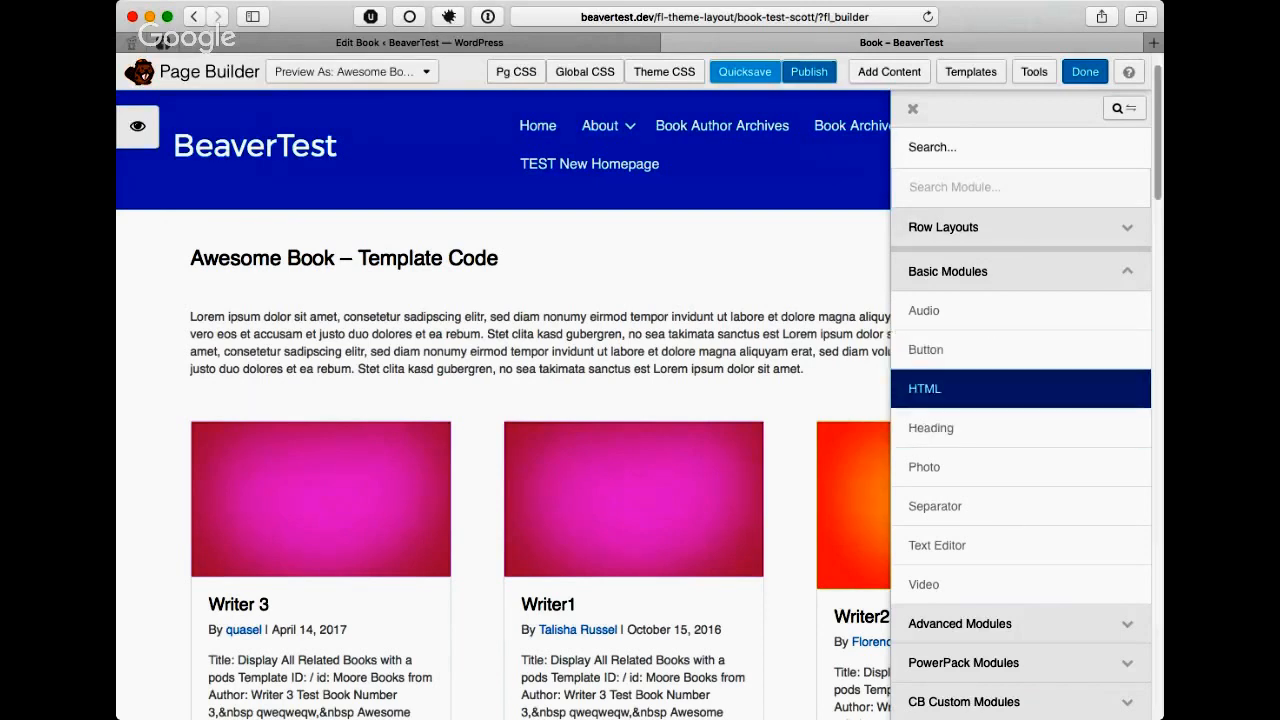
drag(1000, 389, 634, 506)
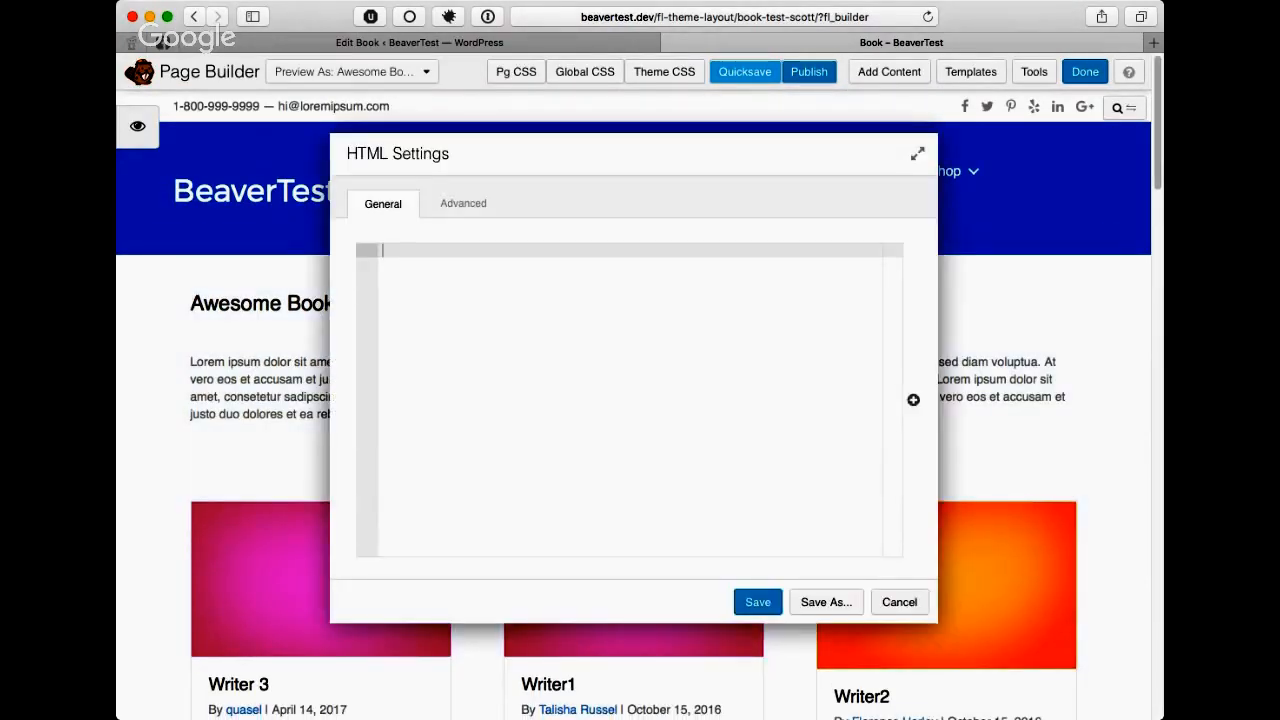
click(913, 399)
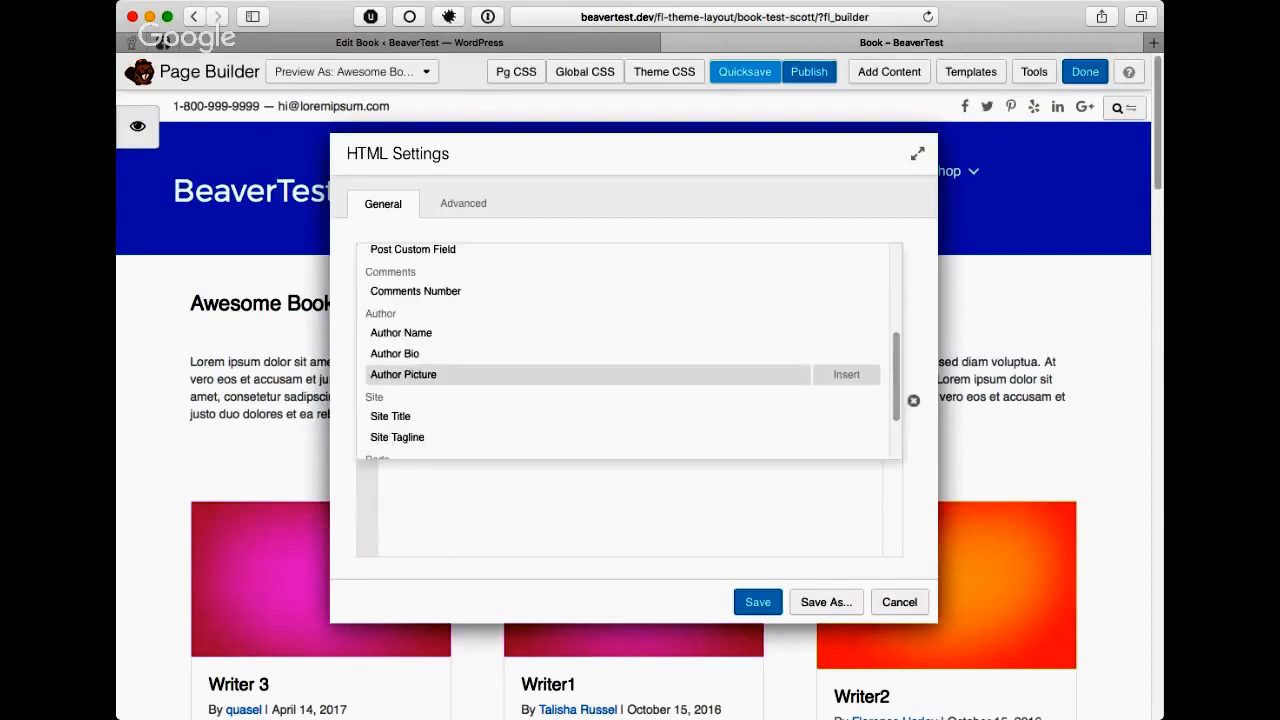
scroll(600, 384, down, 2)
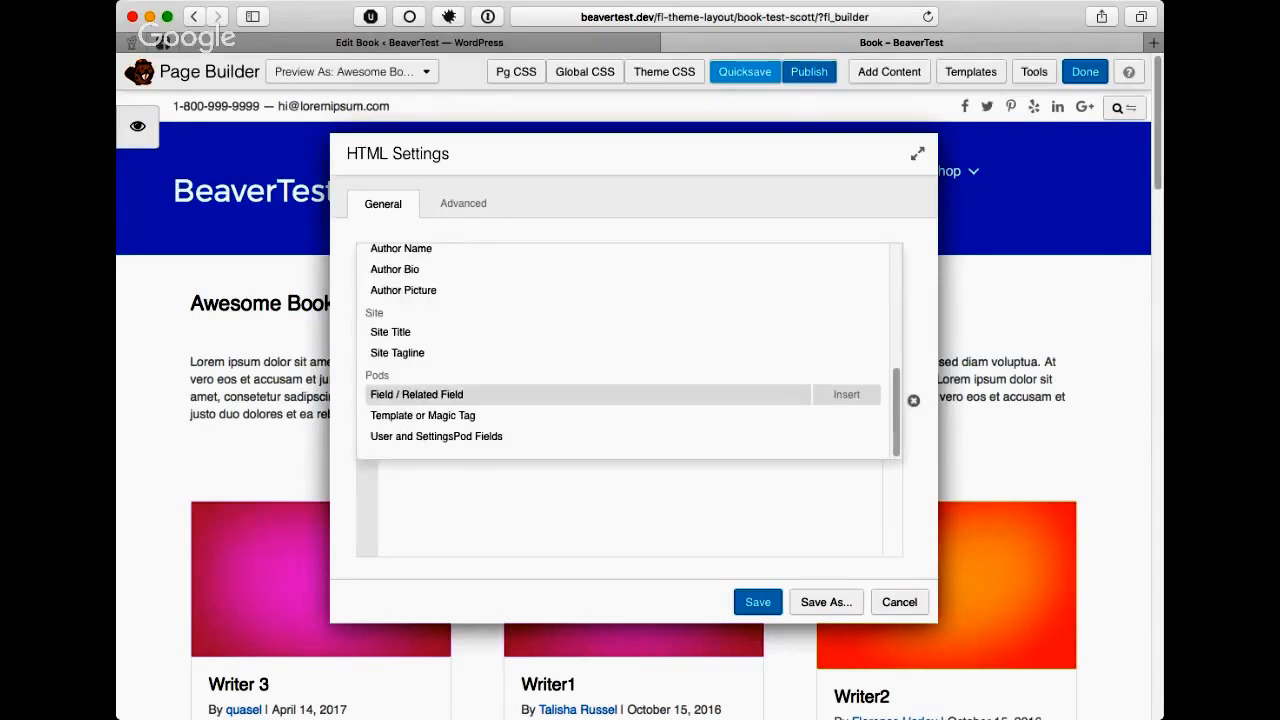
click(600, 394)
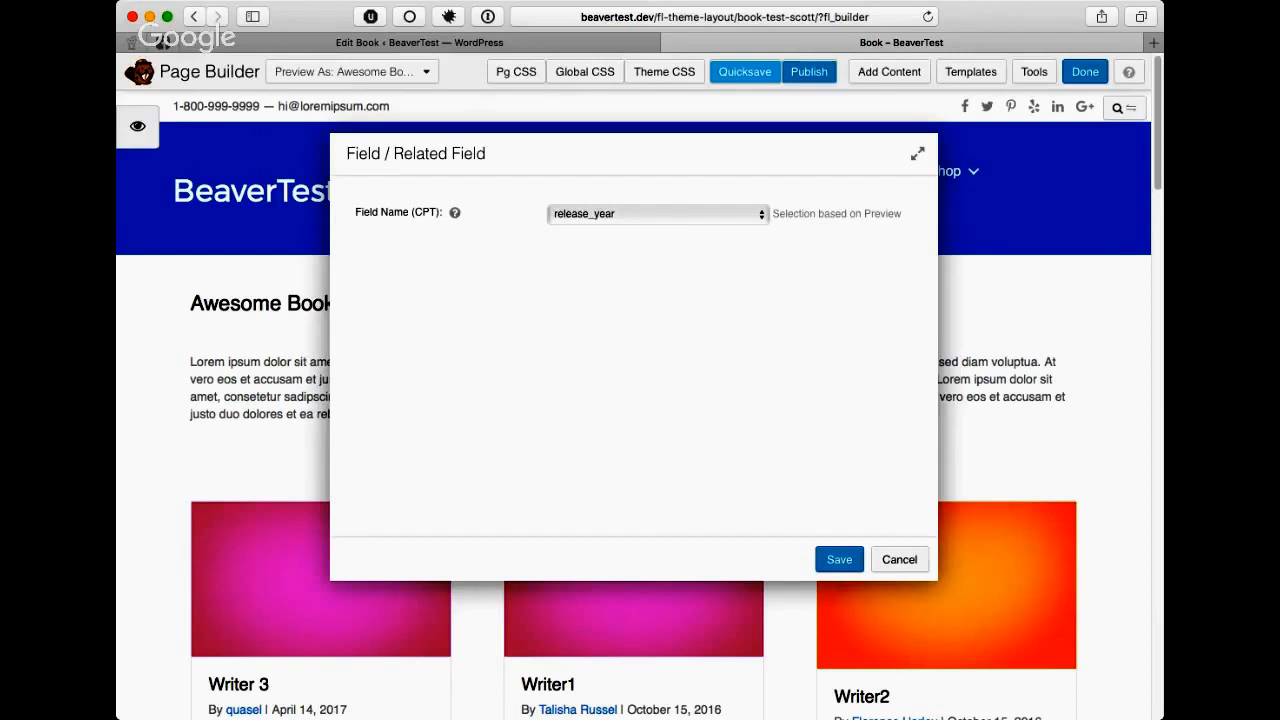
click(657, 214)
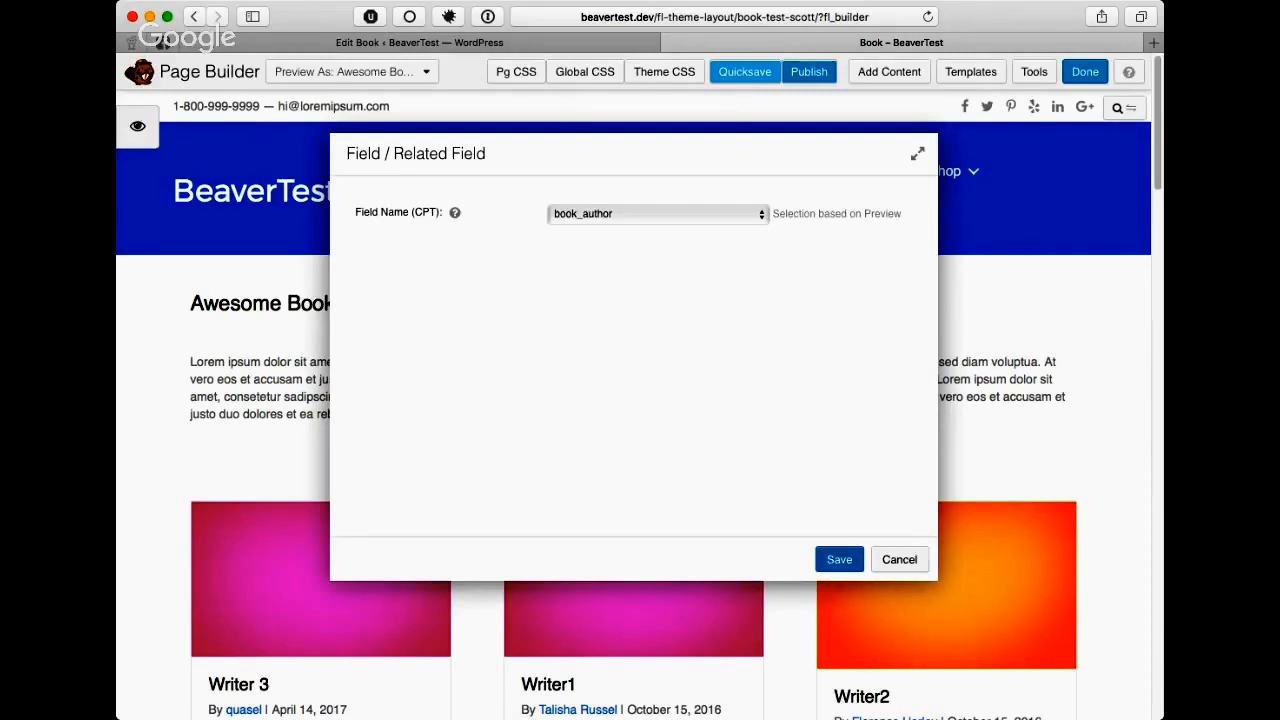
click(839, 559)
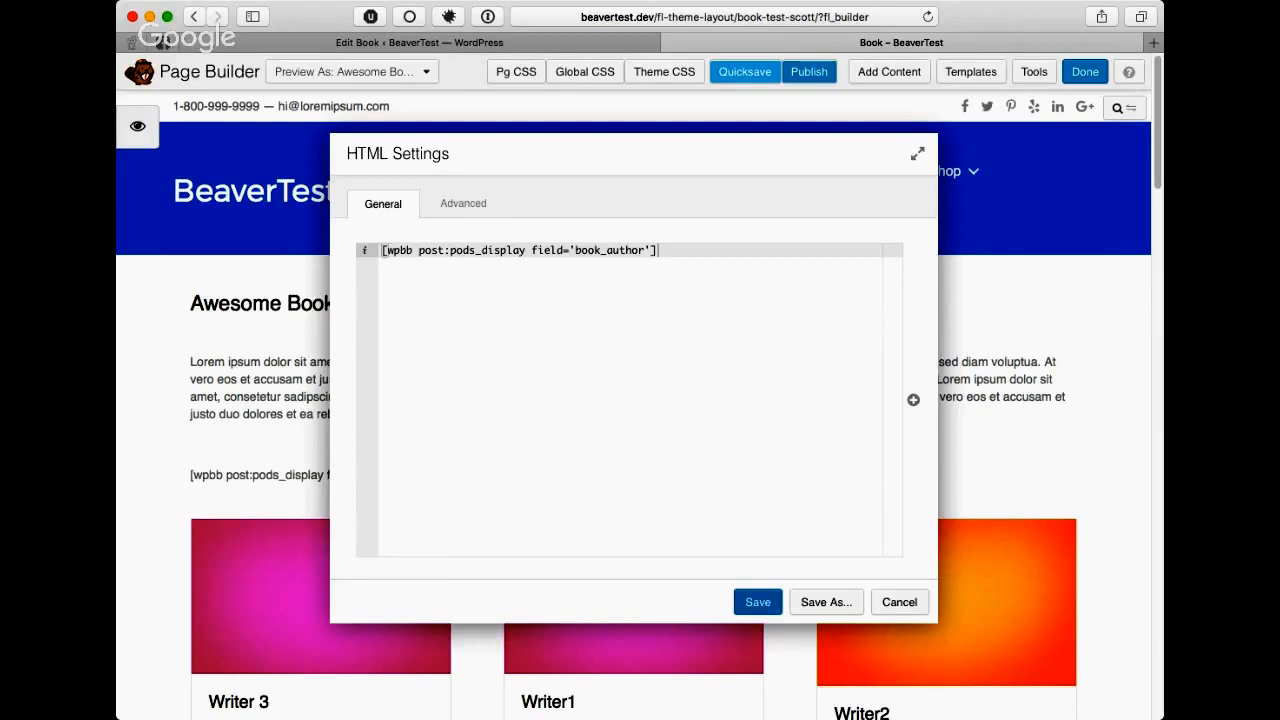
click(758, 602)
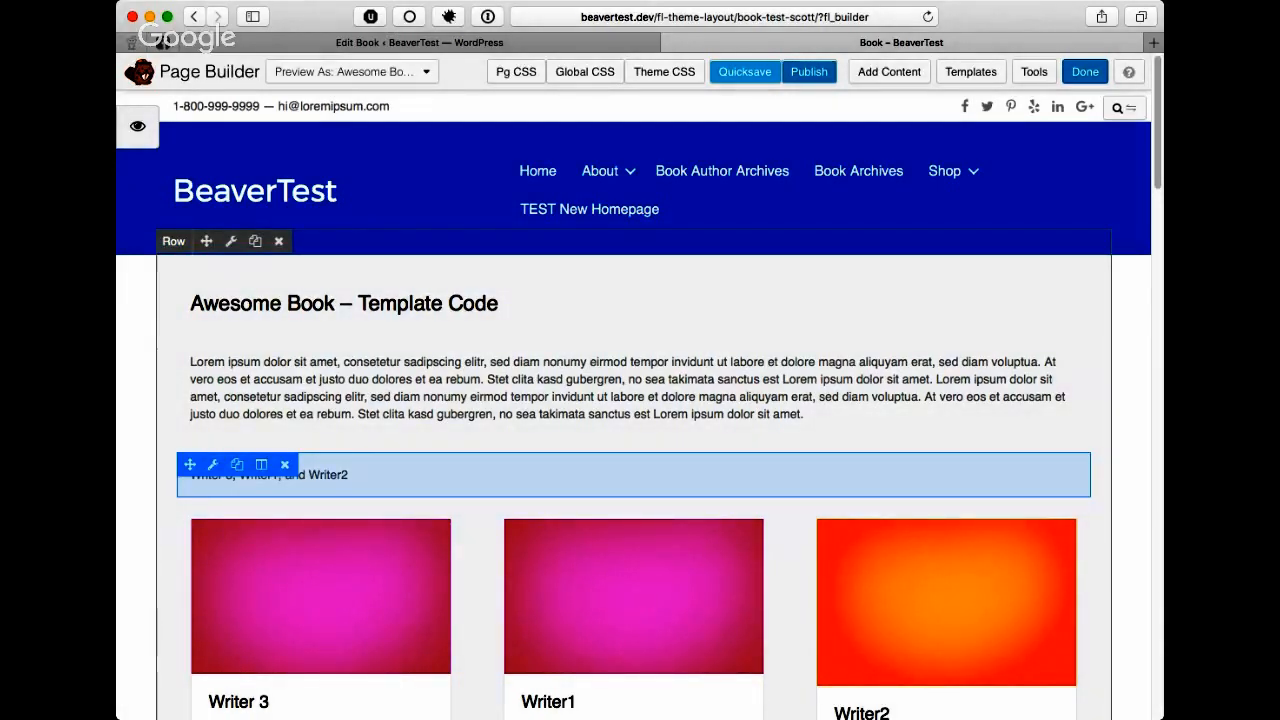
- Delete the existing writer posts grid below the author names
scroll(640, 400, down, 2)
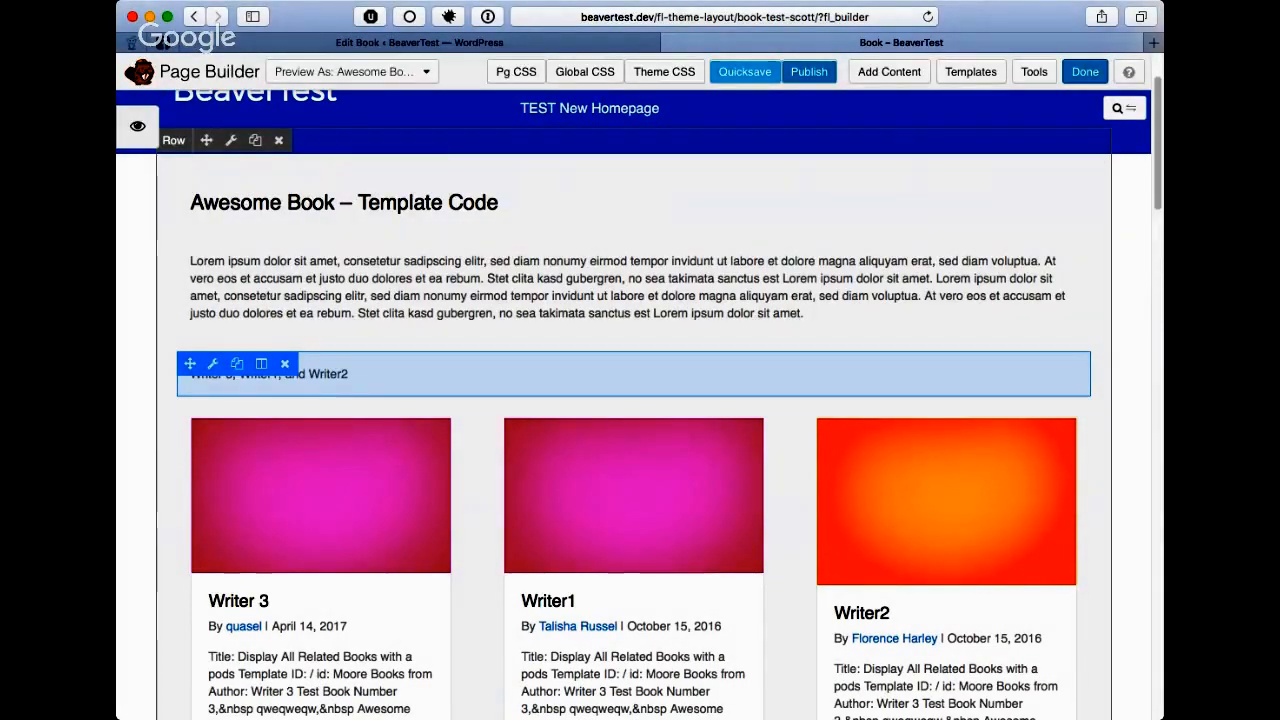
scroll(640, 400, down, 1)
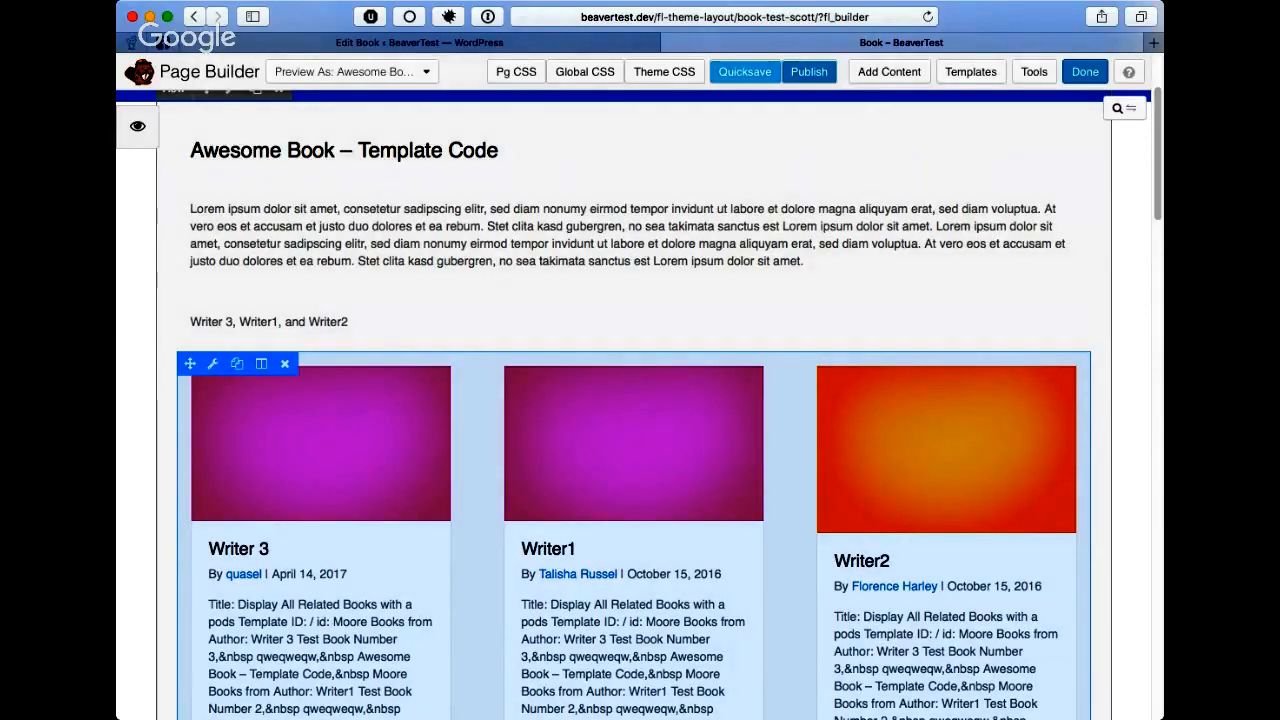
scroll(640, 400, down, 2)
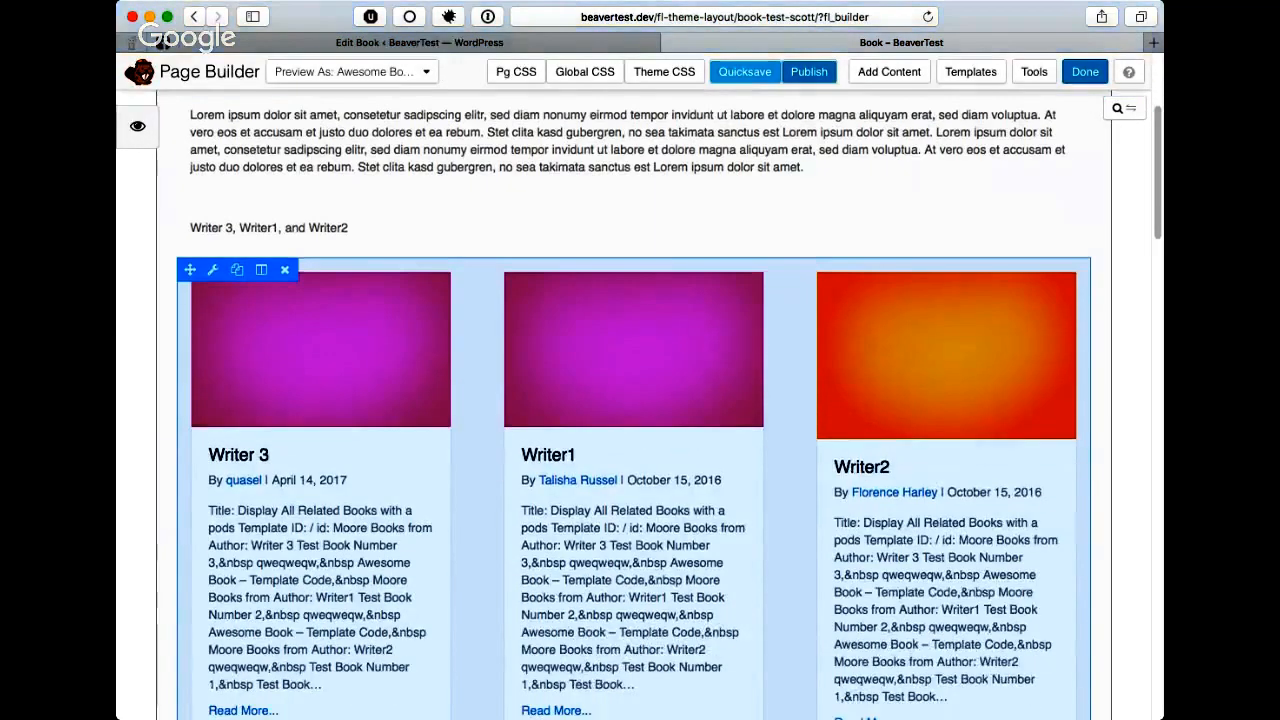
click(285, 270)
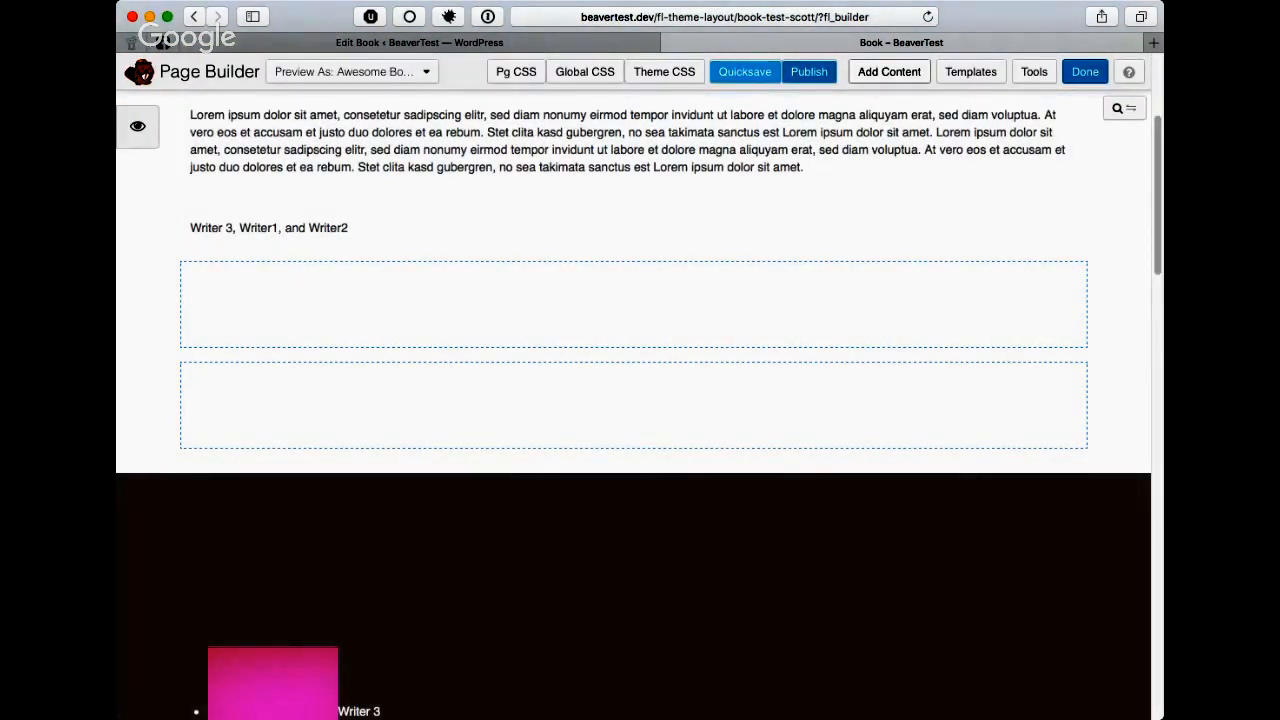
- Add a Posts module from the advanced modules to the empty column directly below the author names
click(889, 71)
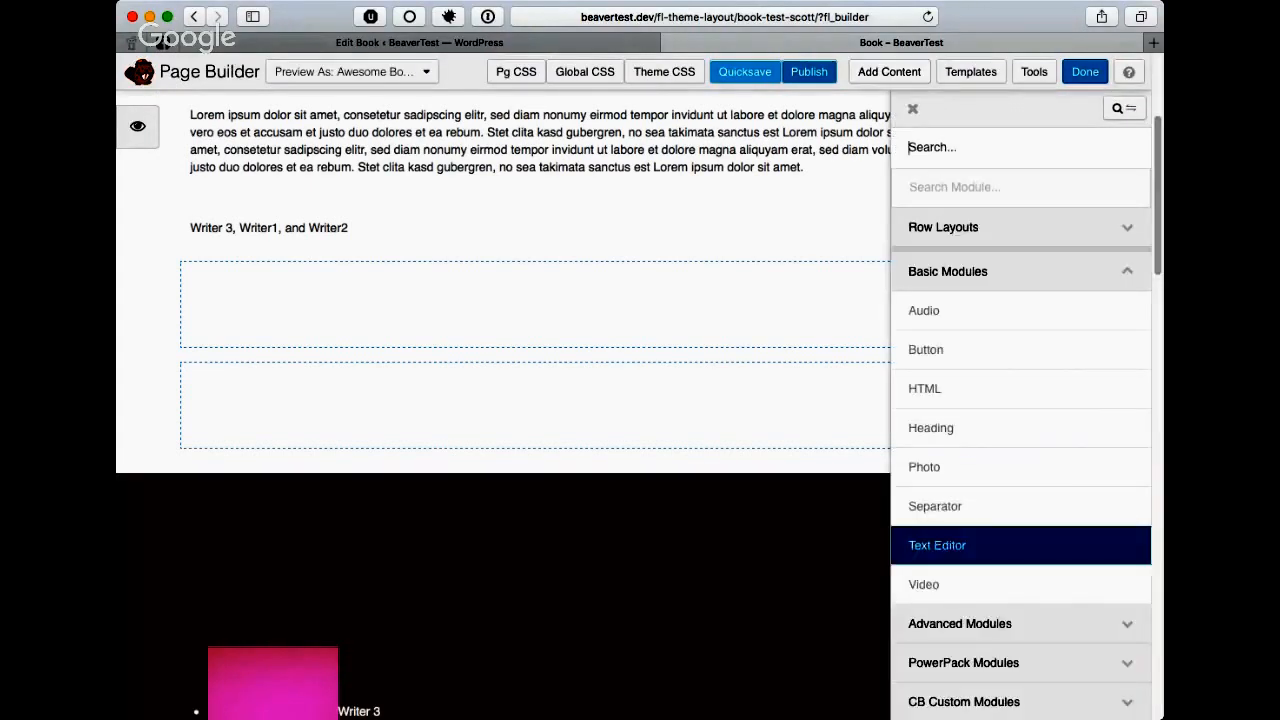
click(960, 623)
scroll(1000, 380, down, 3)
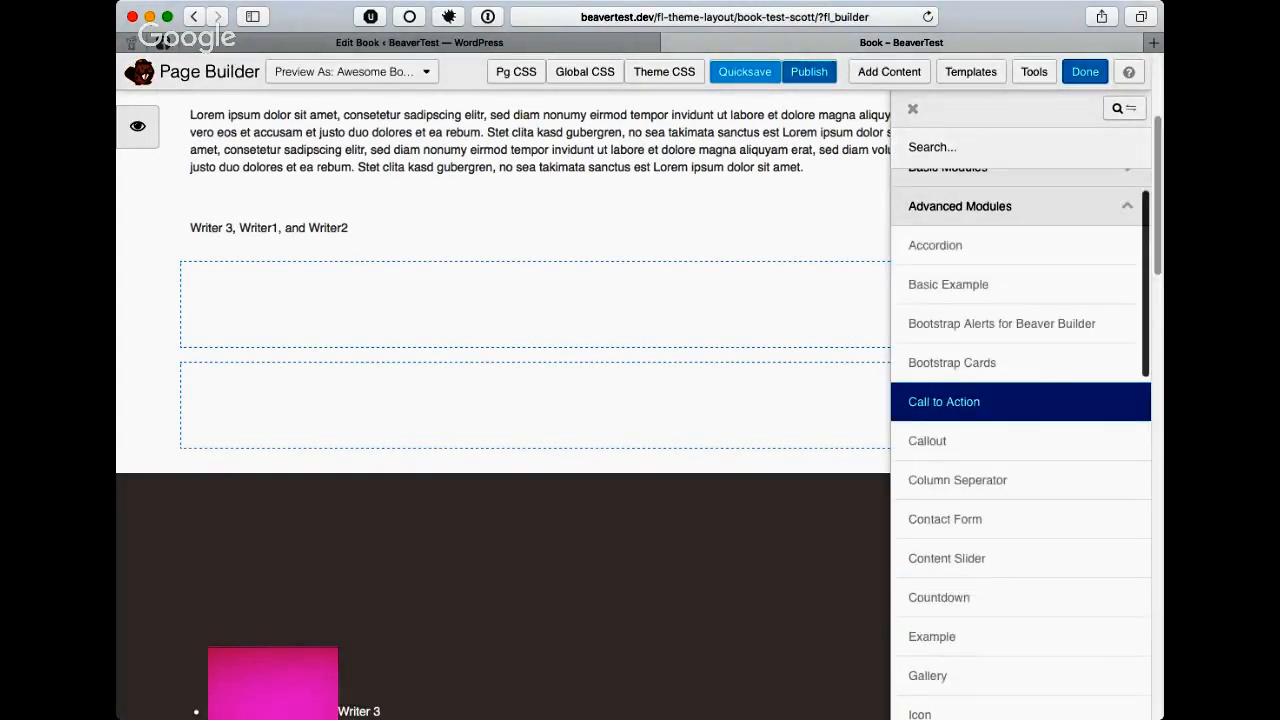
scroll(1020, 450, down, 5)
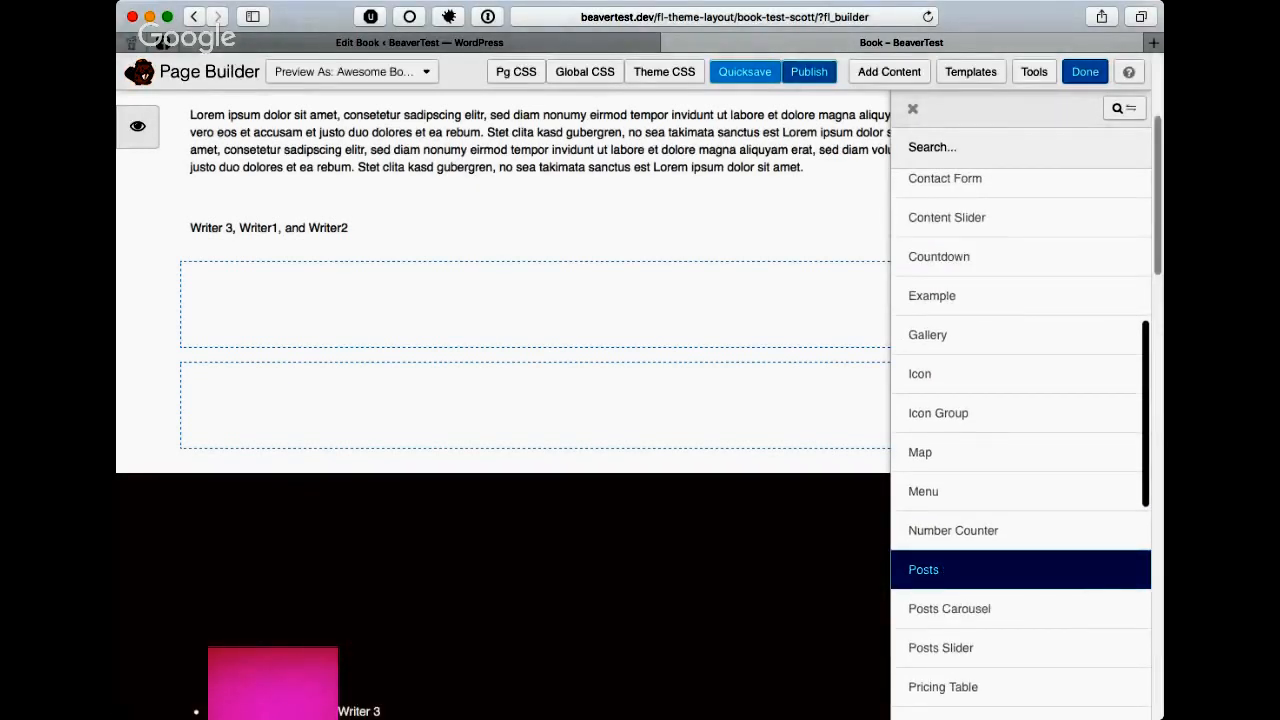
drag(923, 569, 905, 580)
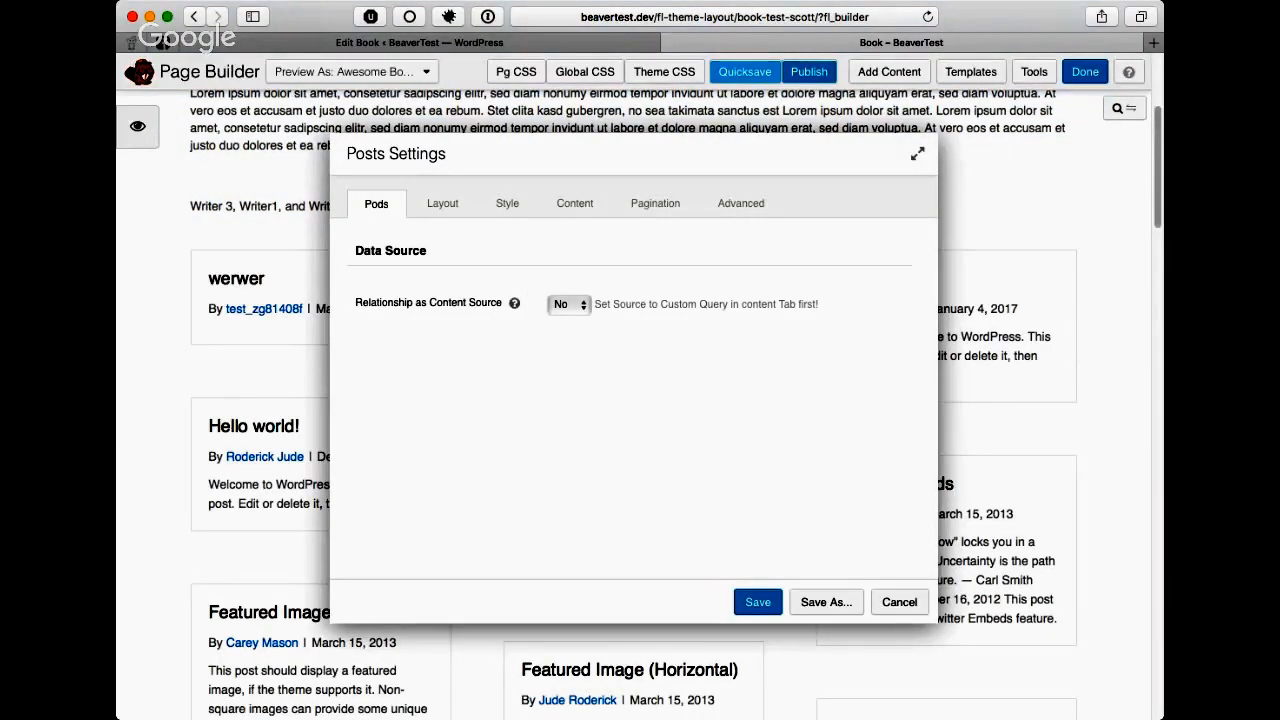
- Enable Relationship as Content Source for the Posts module and set its CPT Relationship field to book_author
click(569, 305)
click(566, 323)
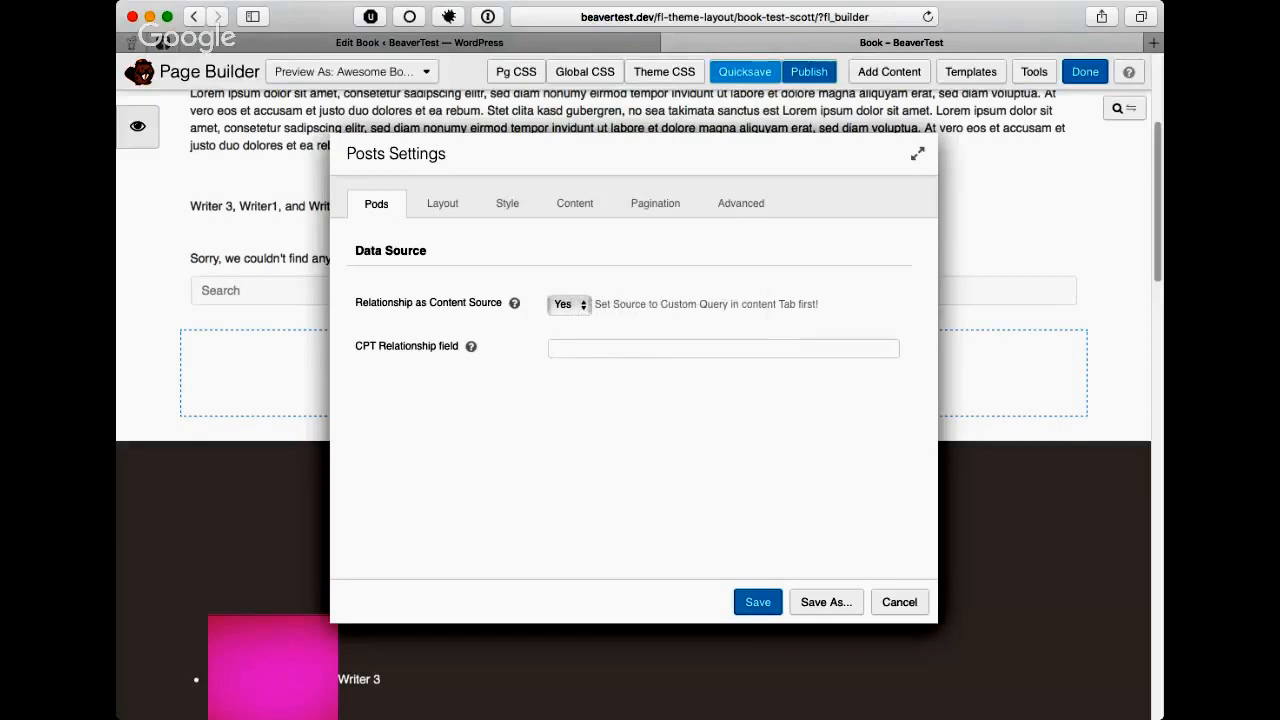
text(k_author)
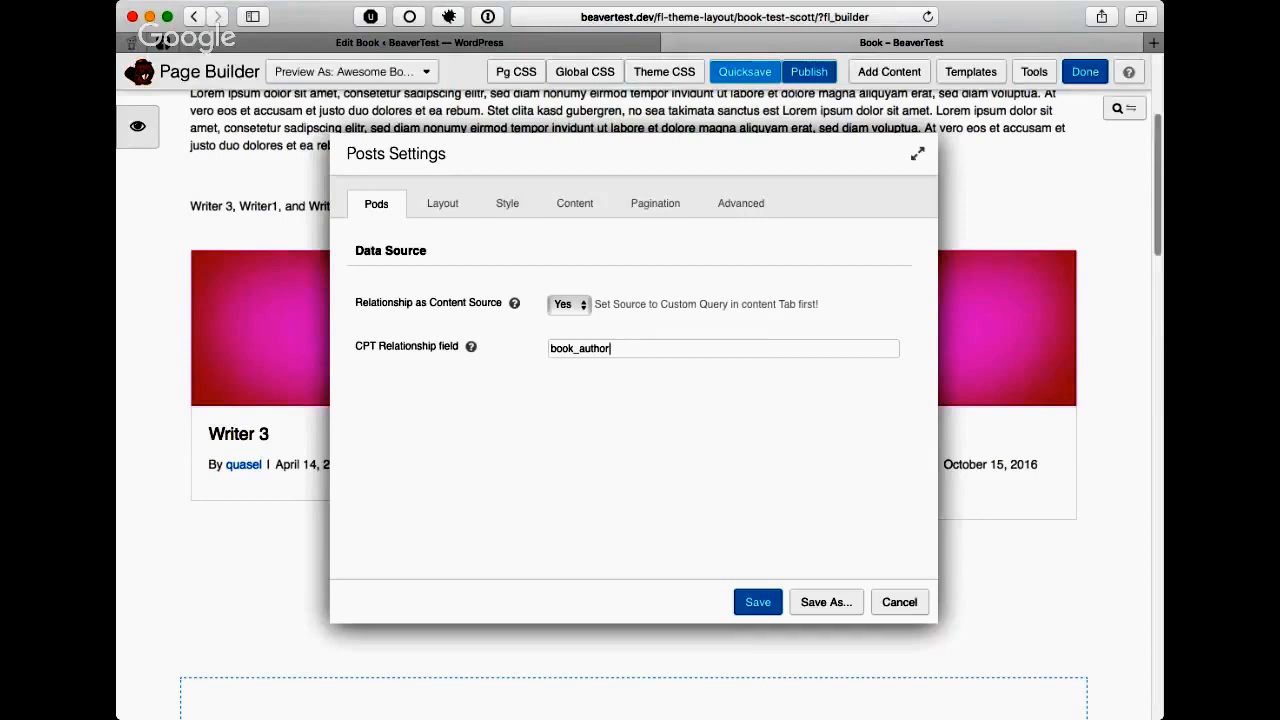
key(super+a)
mouse_move(470, 346)
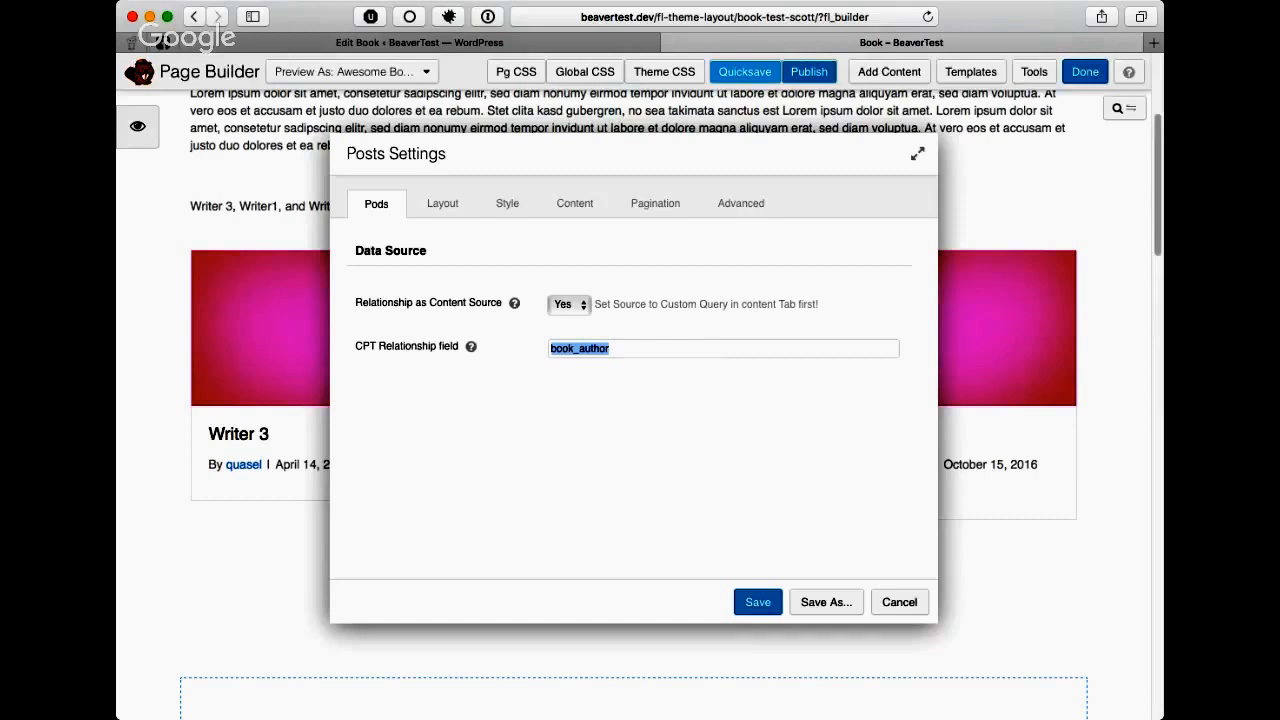
- Save the Posts module settings and preview the layout as the Awesome Book - Template Code book
click(640, 348)
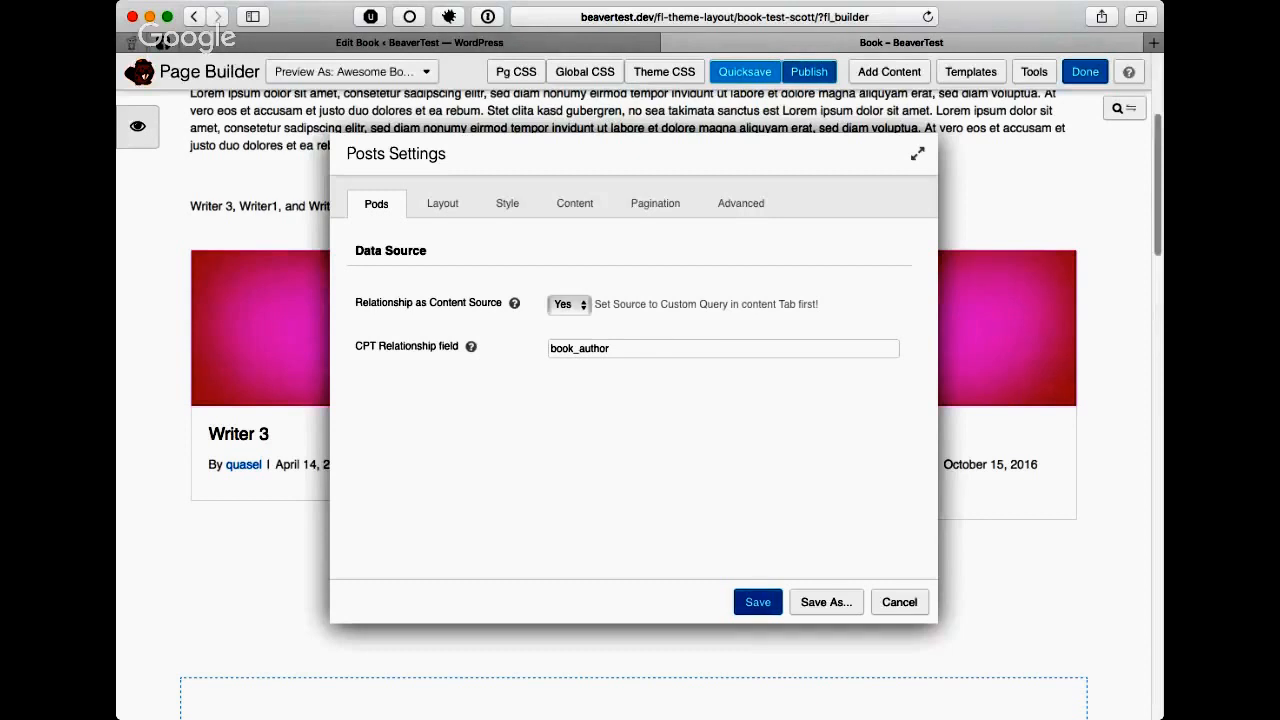
click(757, 602)
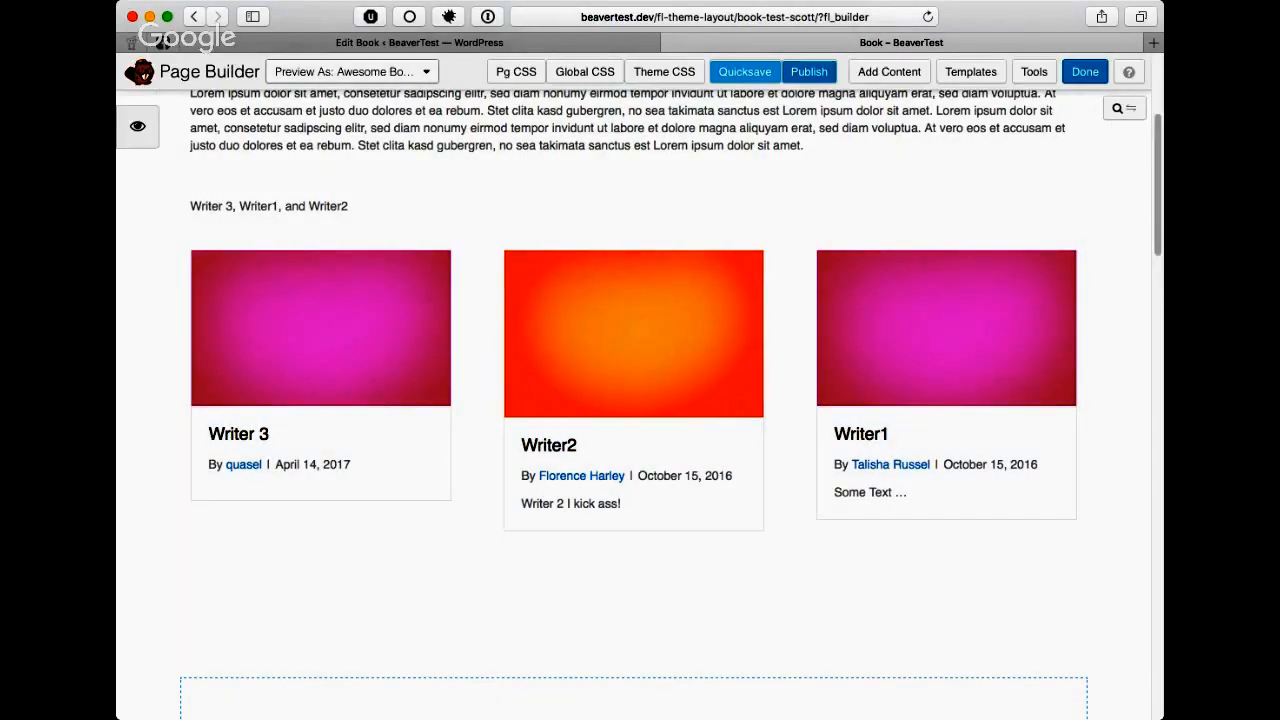
click(352, 72)
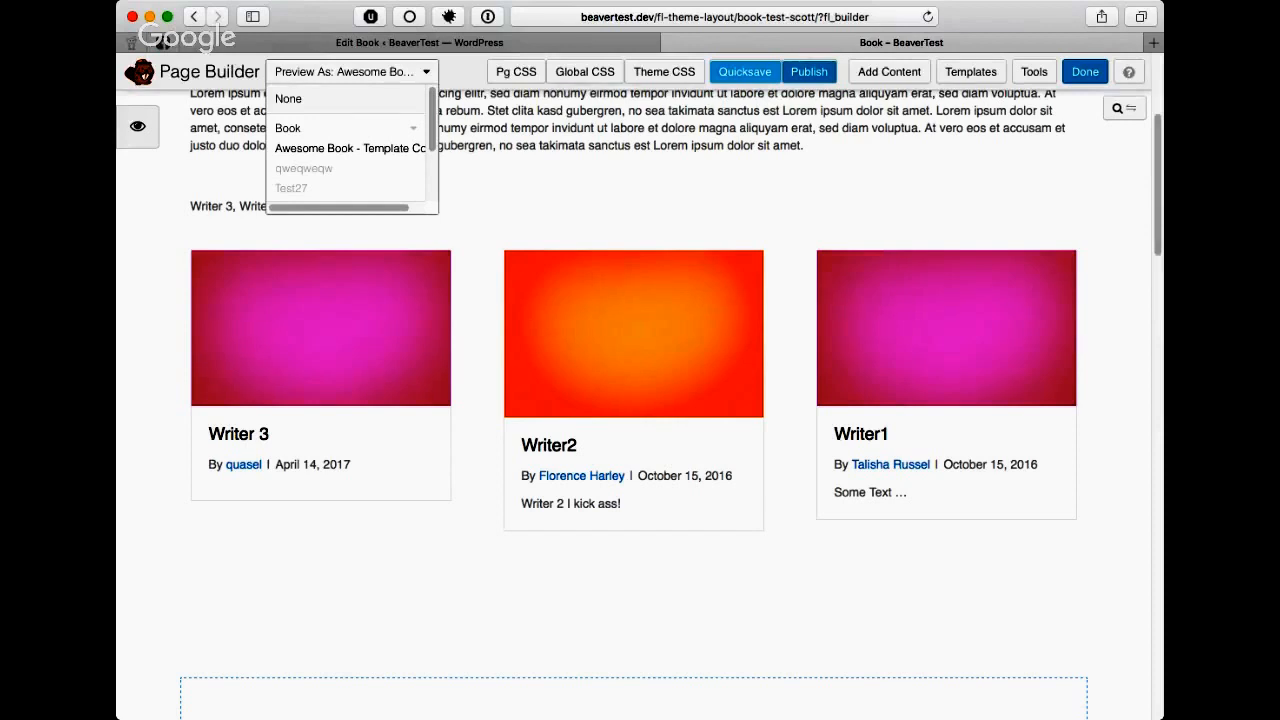
click(349, 148)
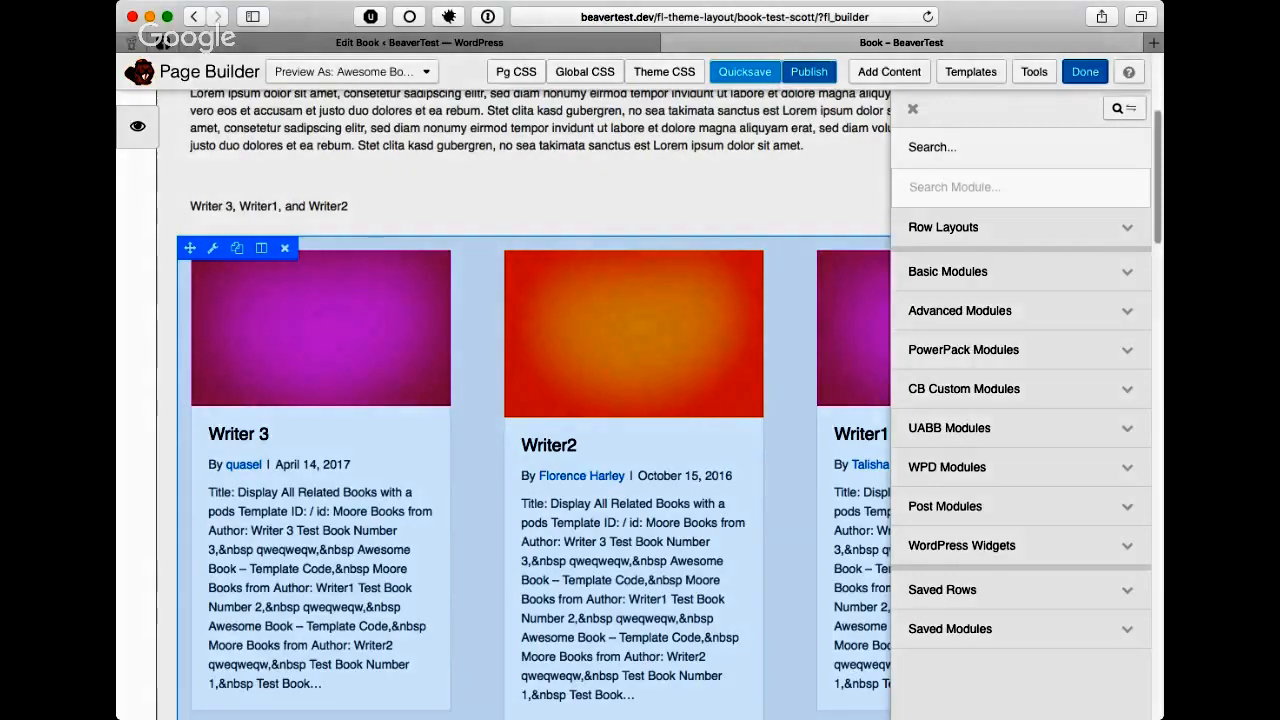
- Set the writer Posts module's custom query to Ascending order and Order By to Random
click(213, 248)
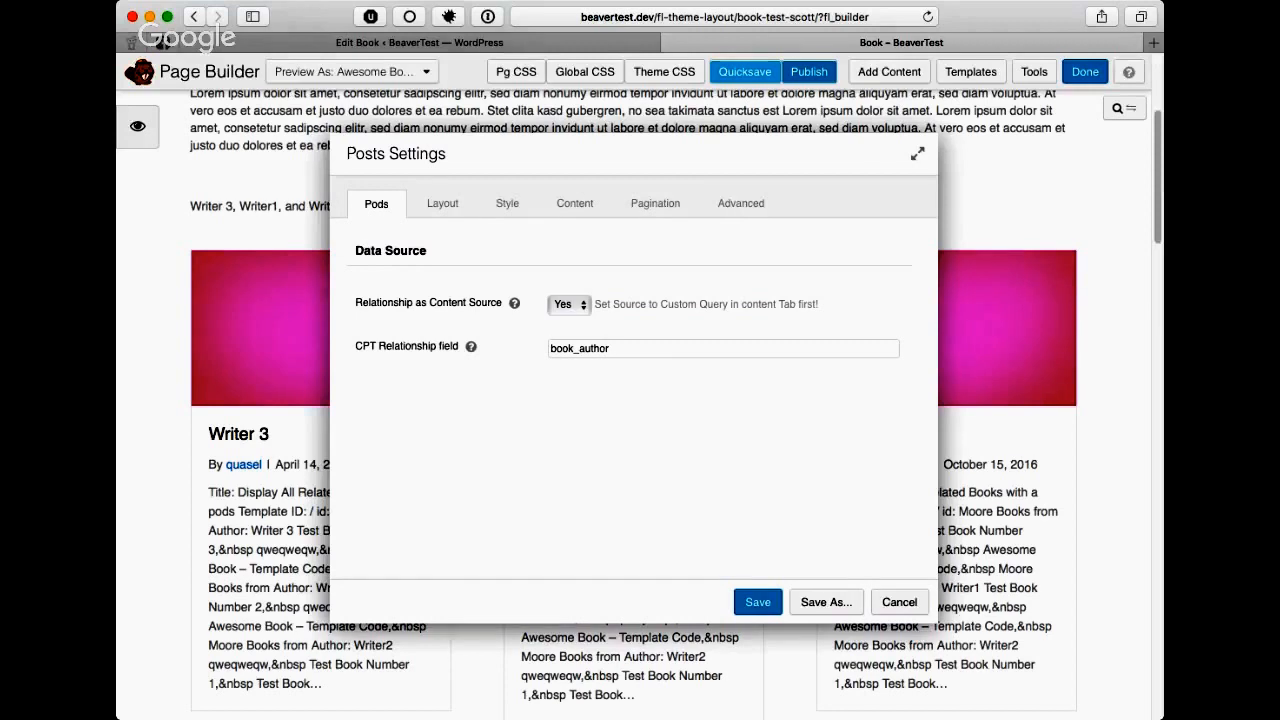
drag(600, 154, 718, 130)
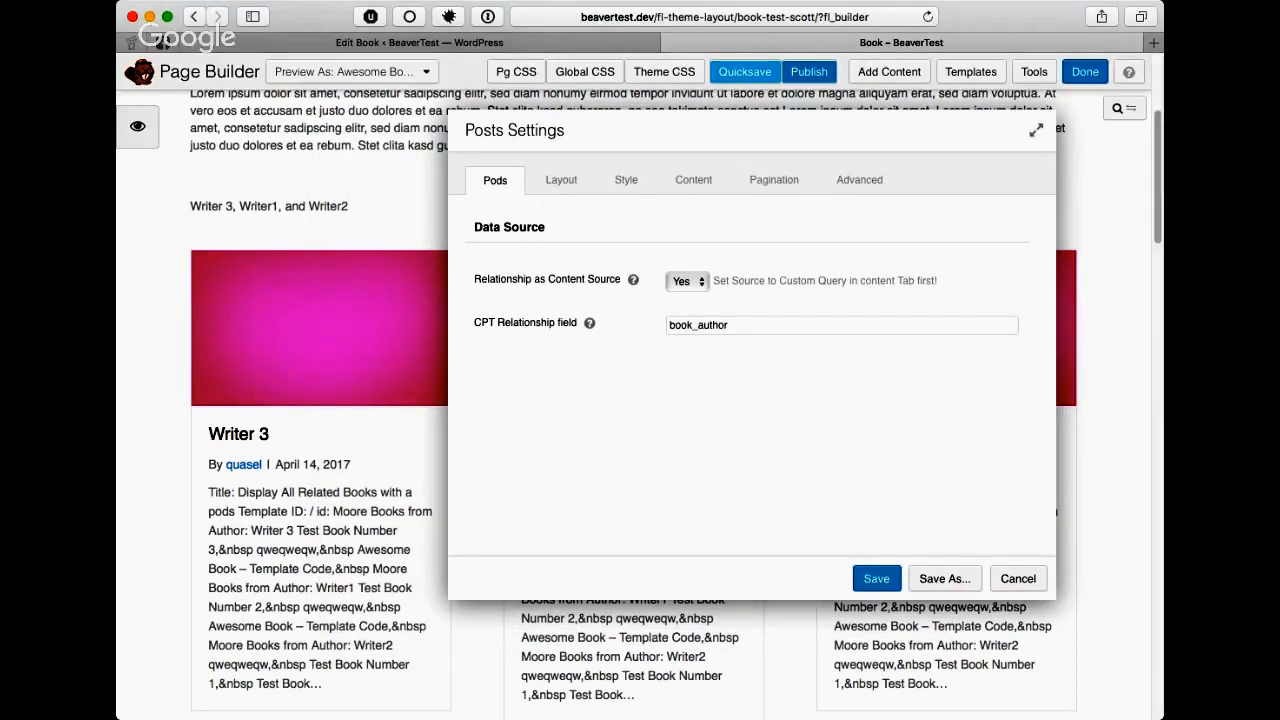
click(693, 180)
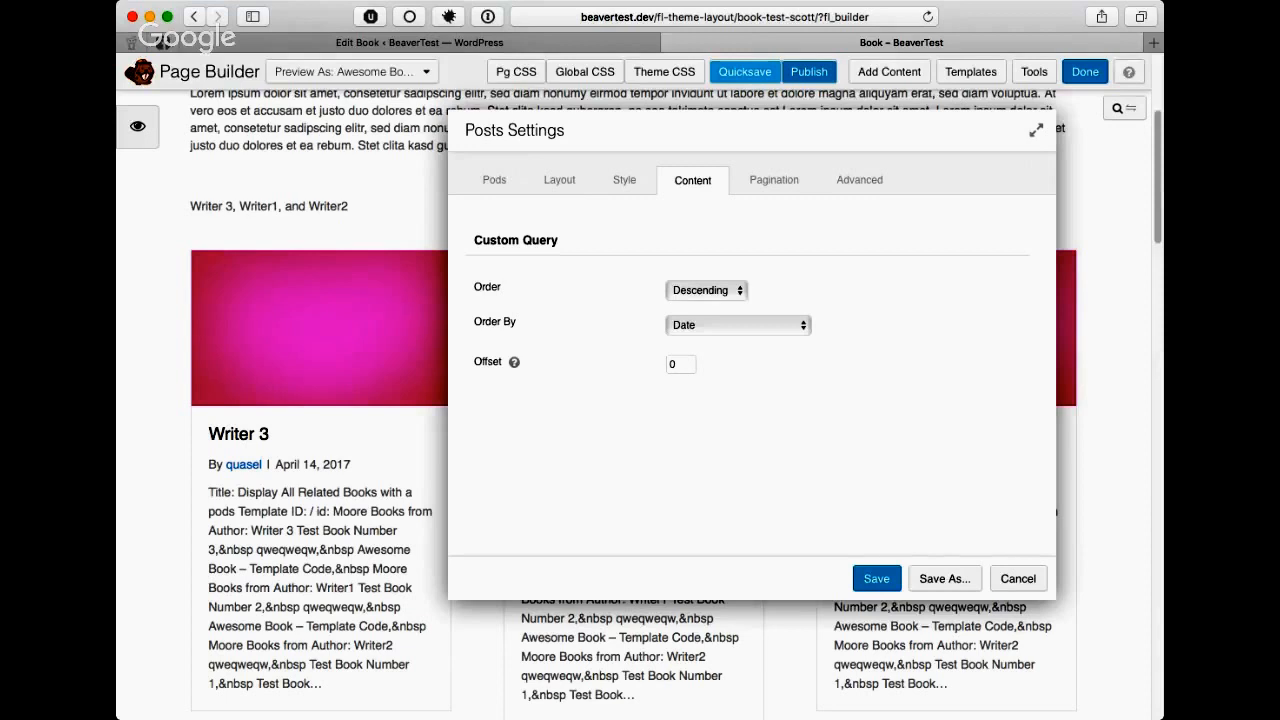
click(702, 307)
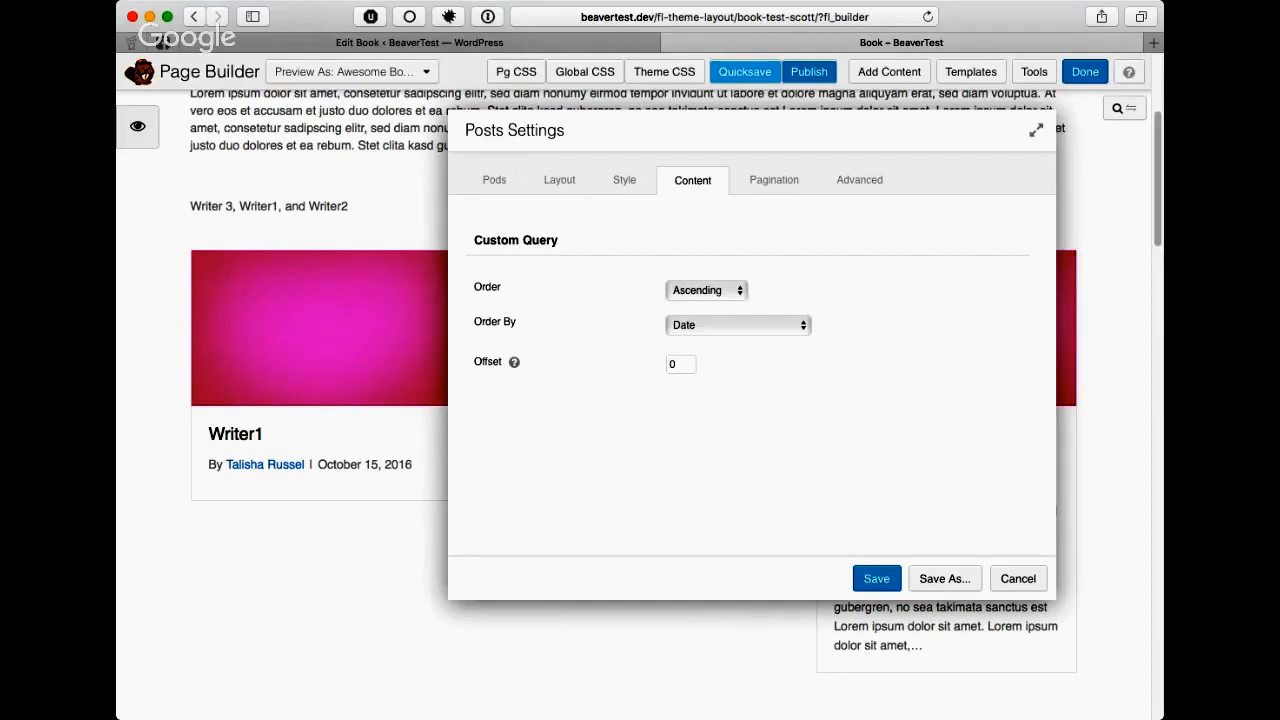
drag(736, 131, 488, 227)
drag(480, 226, 731, 99)
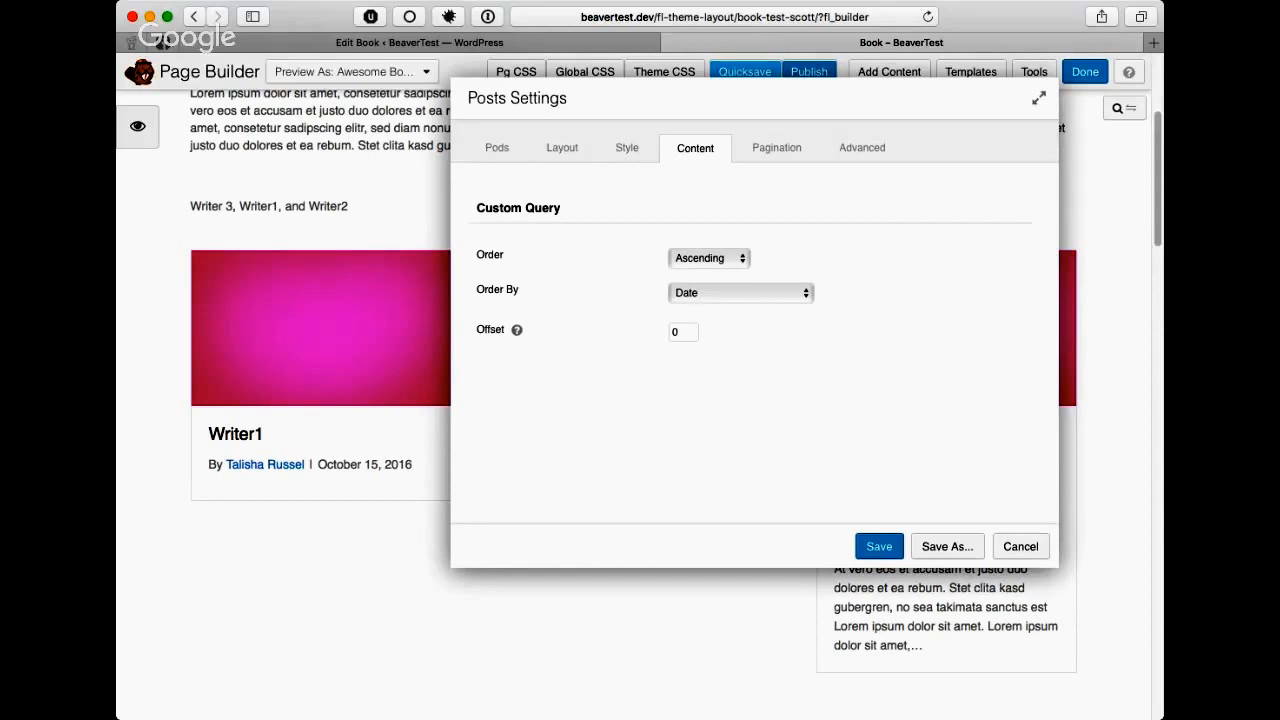
click(740, 293)
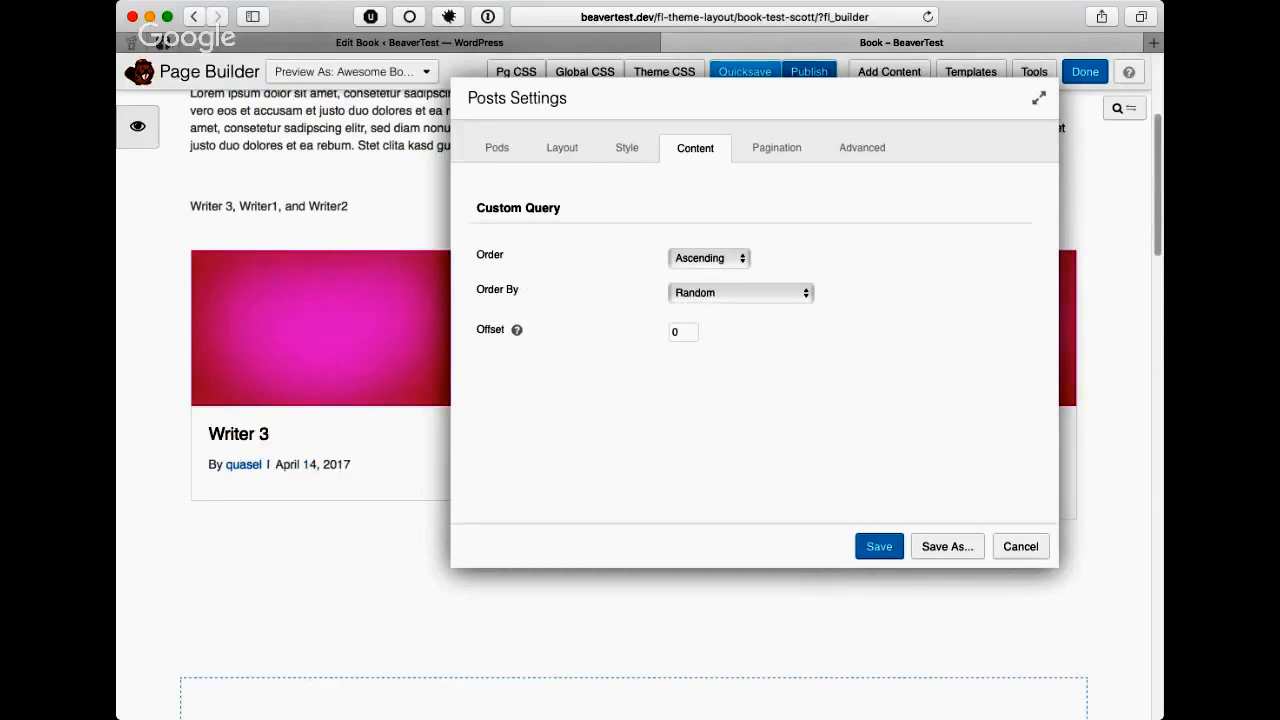
- Set the Posts module's query Offset to 2 and save the module
drag(700, 98, 708, 145)
text(2)
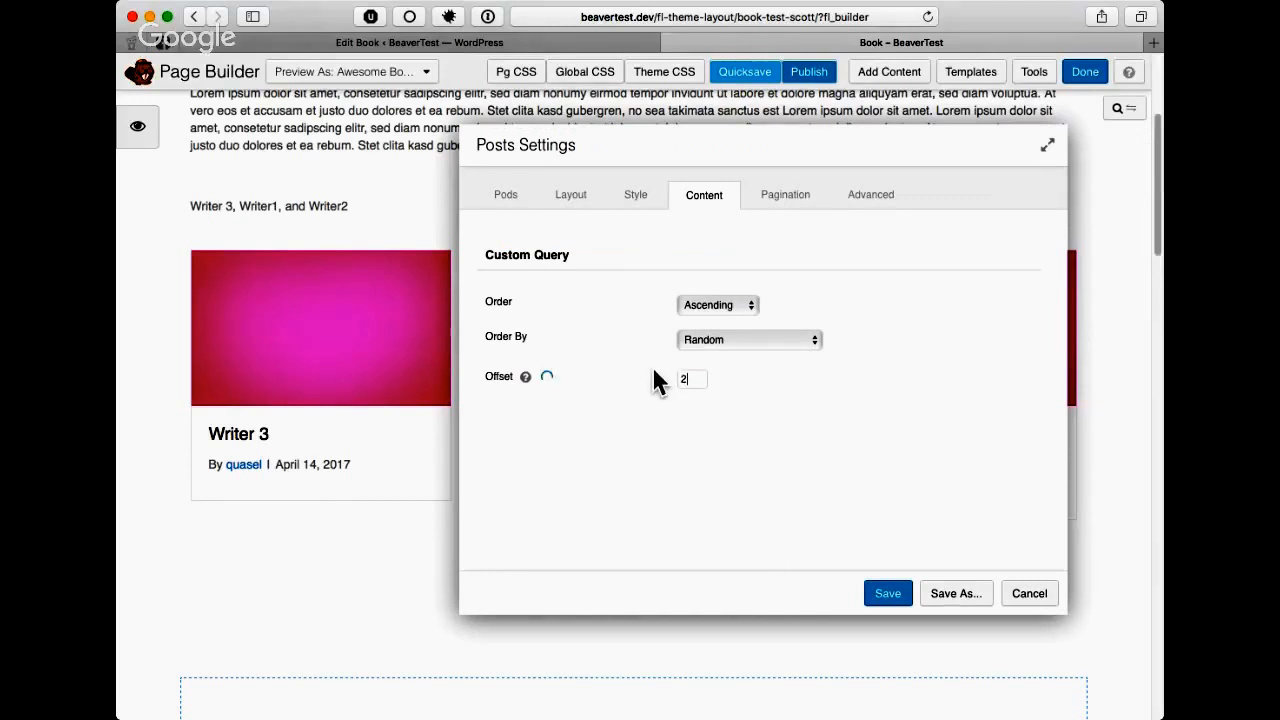
drag(708, 145, 667, 138)
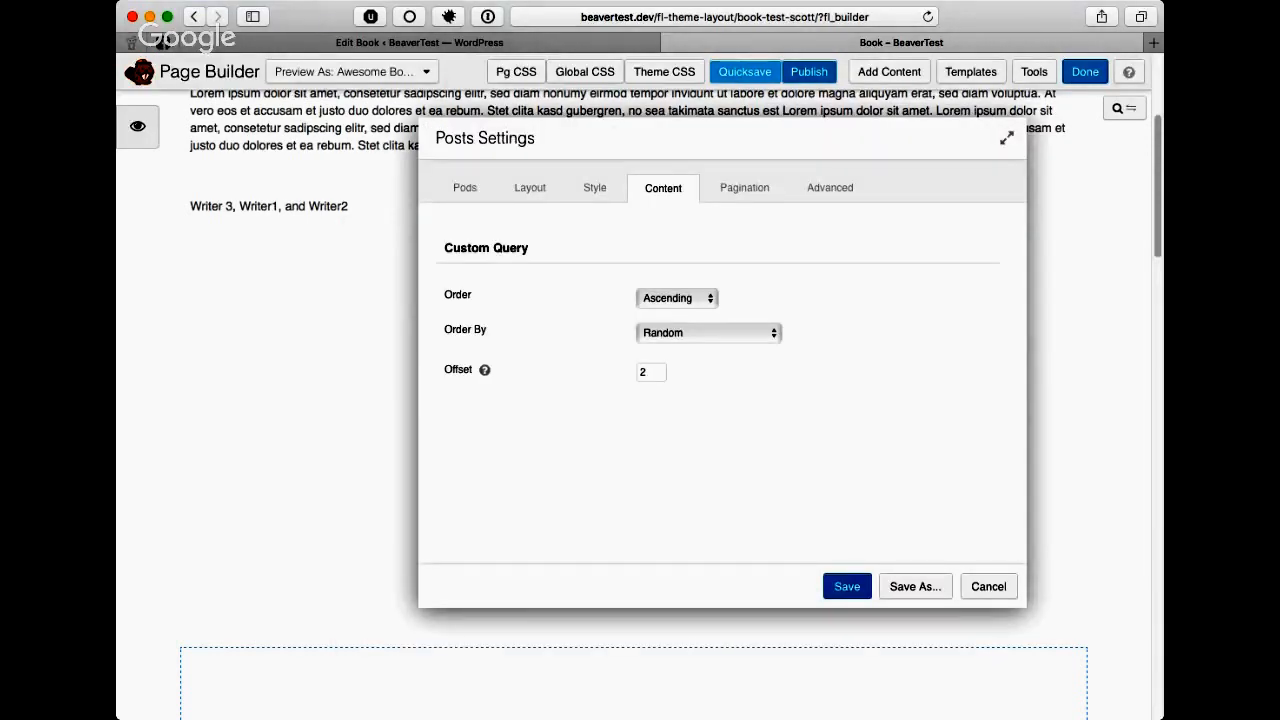
click(847, 587)
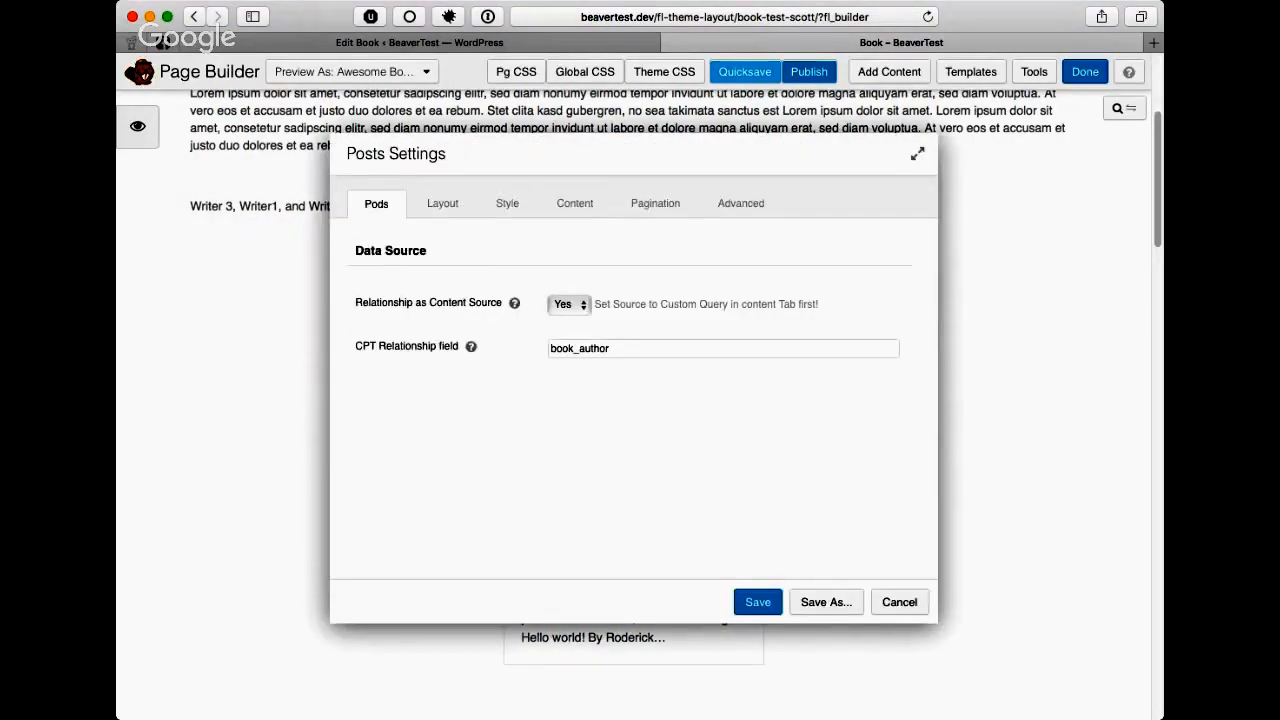
- Set the Posts module's query to Descending order, Order By Menu Order and Offset 0, and save it
click(575, 204)
double_click(556, 388)
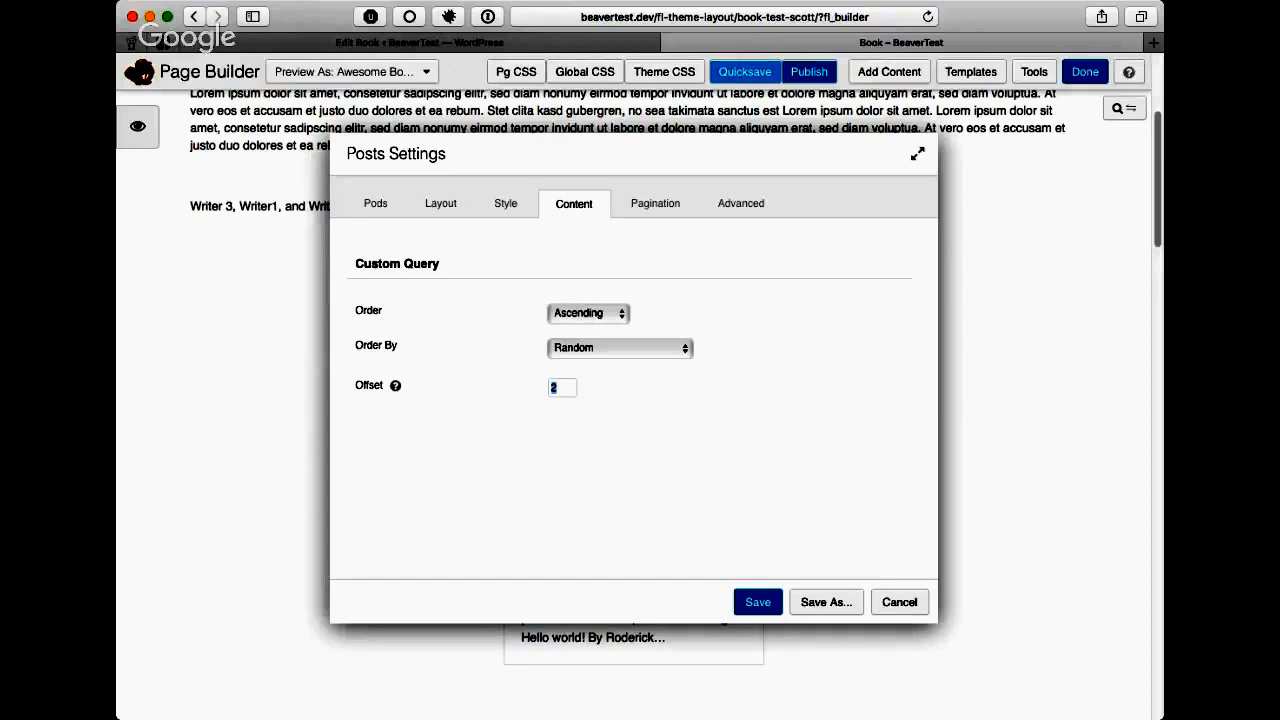
click(563, 388)
click(584, 299)
click(590, 304)
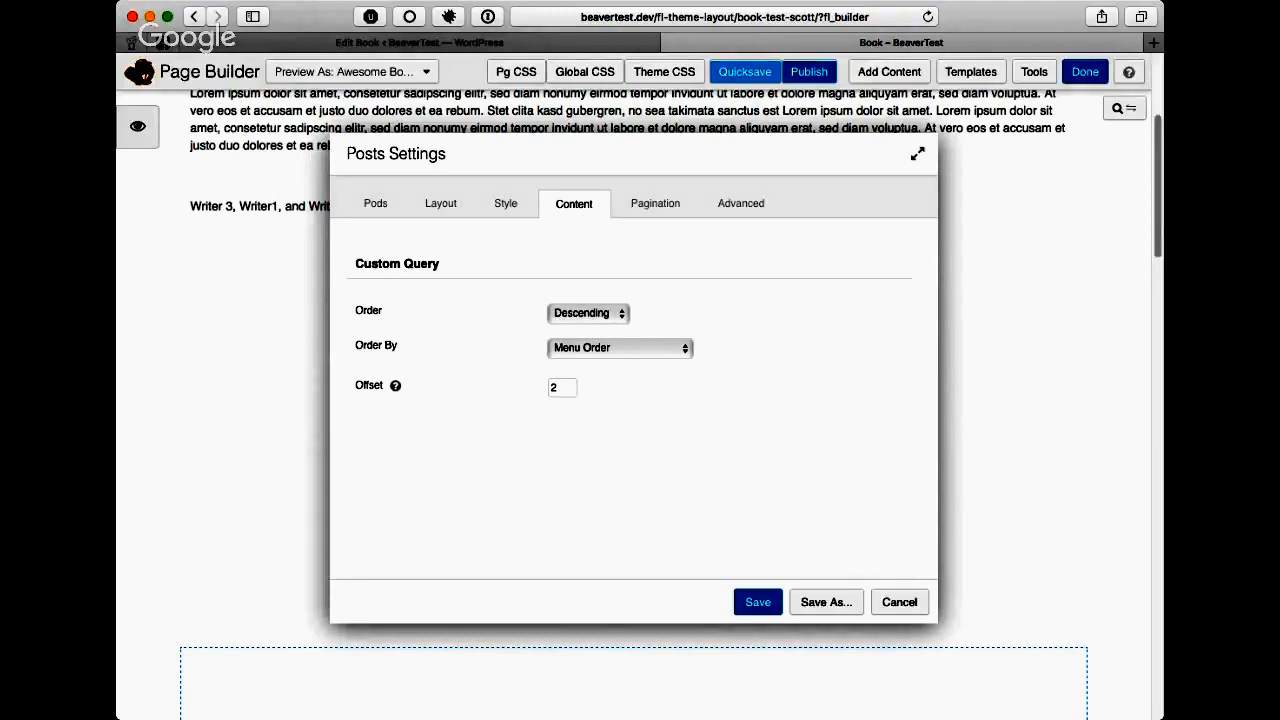
double_click(554, 388)
text(0)
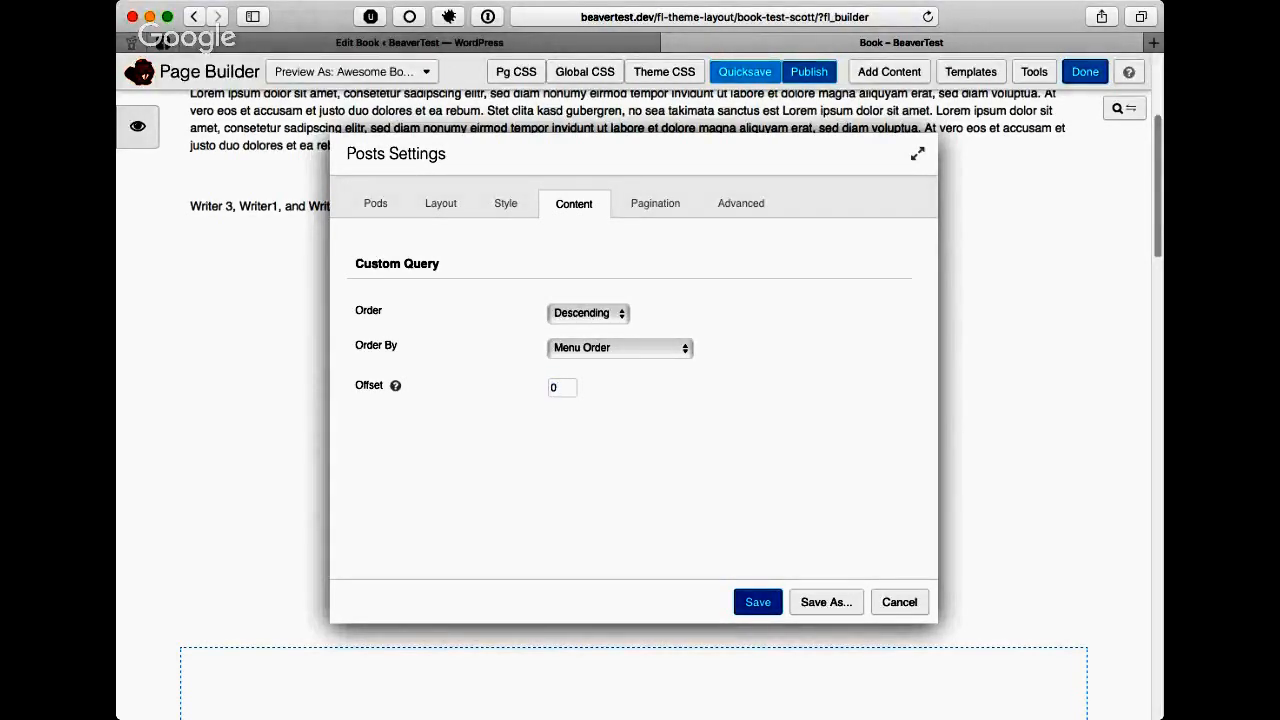
click(758, 602)
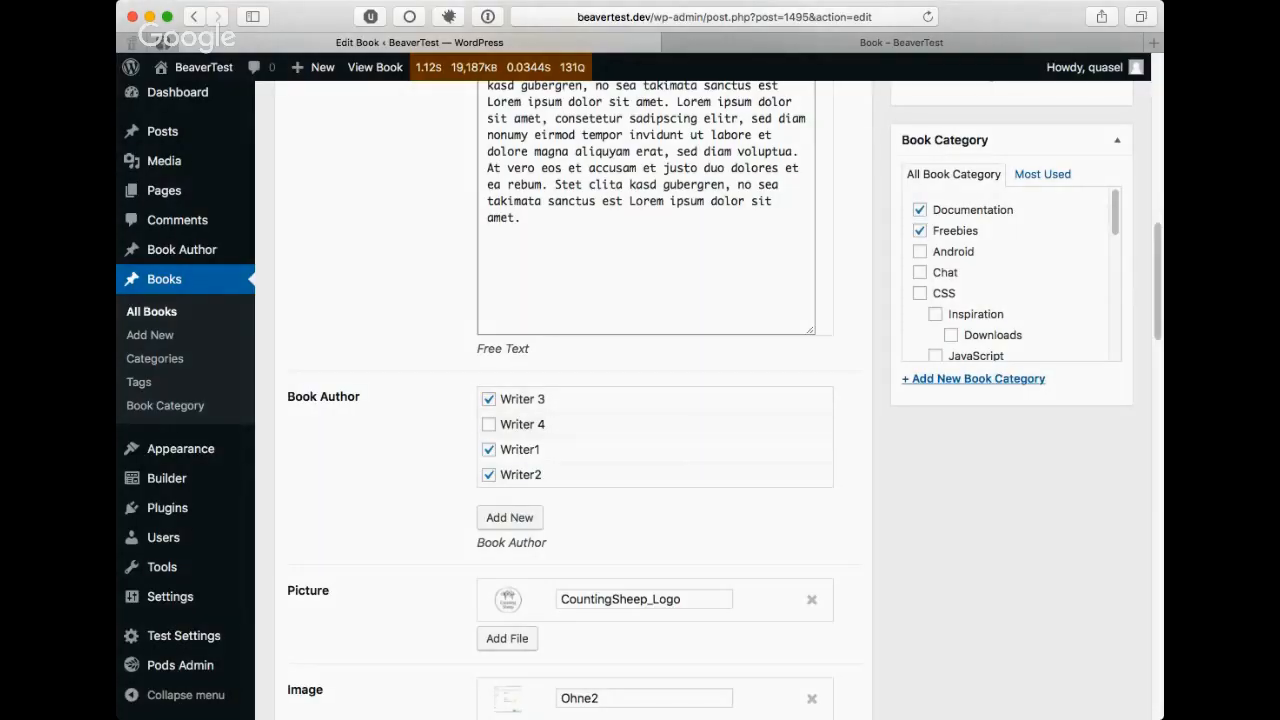
- Open the Books pod in Pods Admin and open its Book Author relationship field for editing
mouse_move(180, 664)
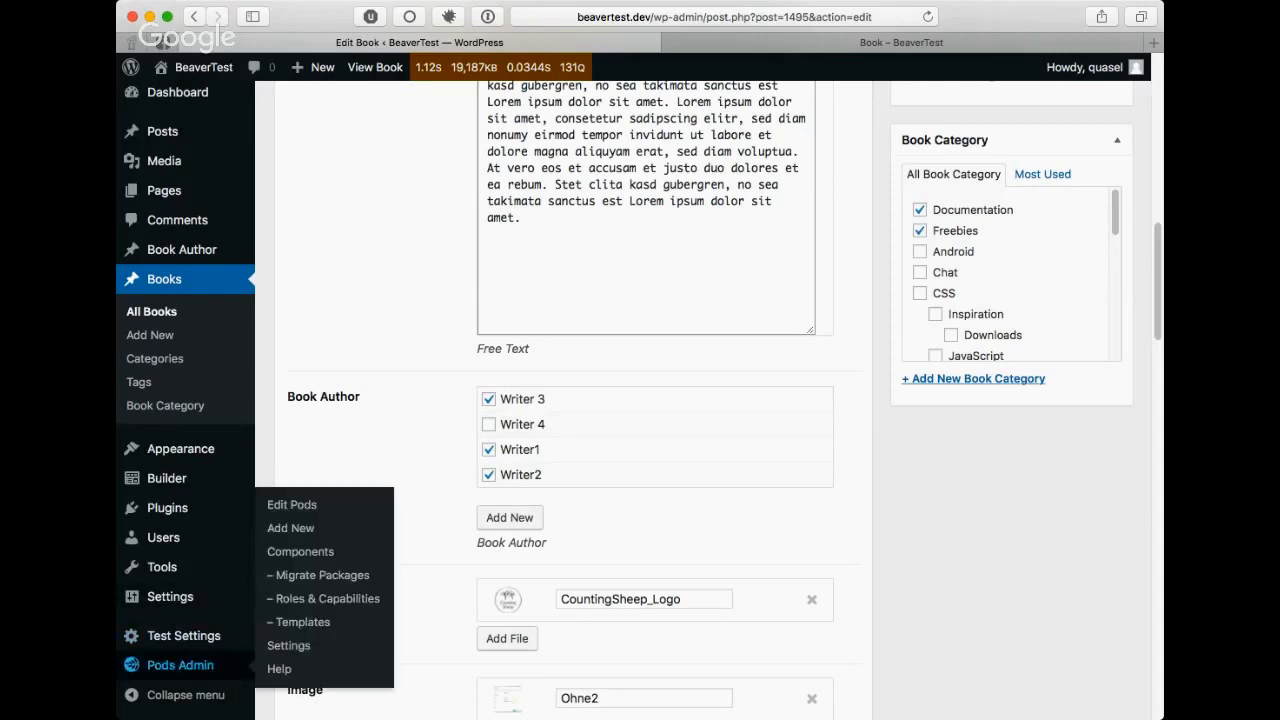
click(291, 504)
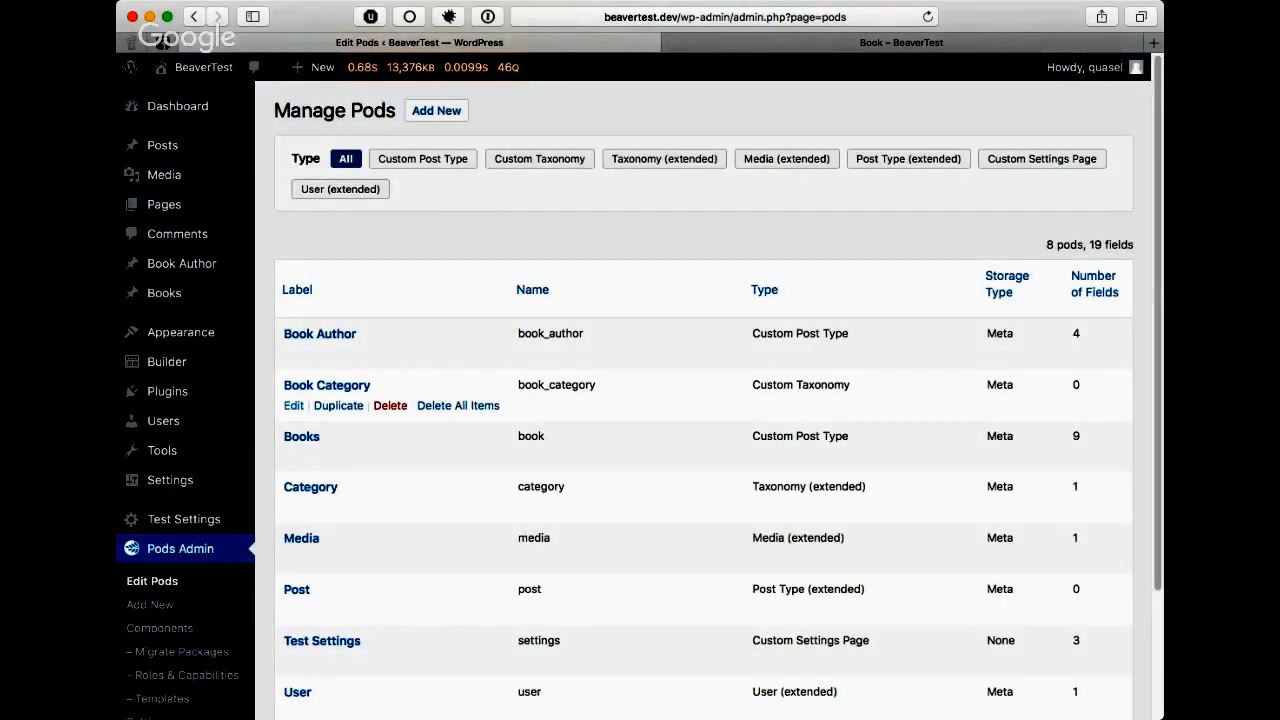
click(293, 455)
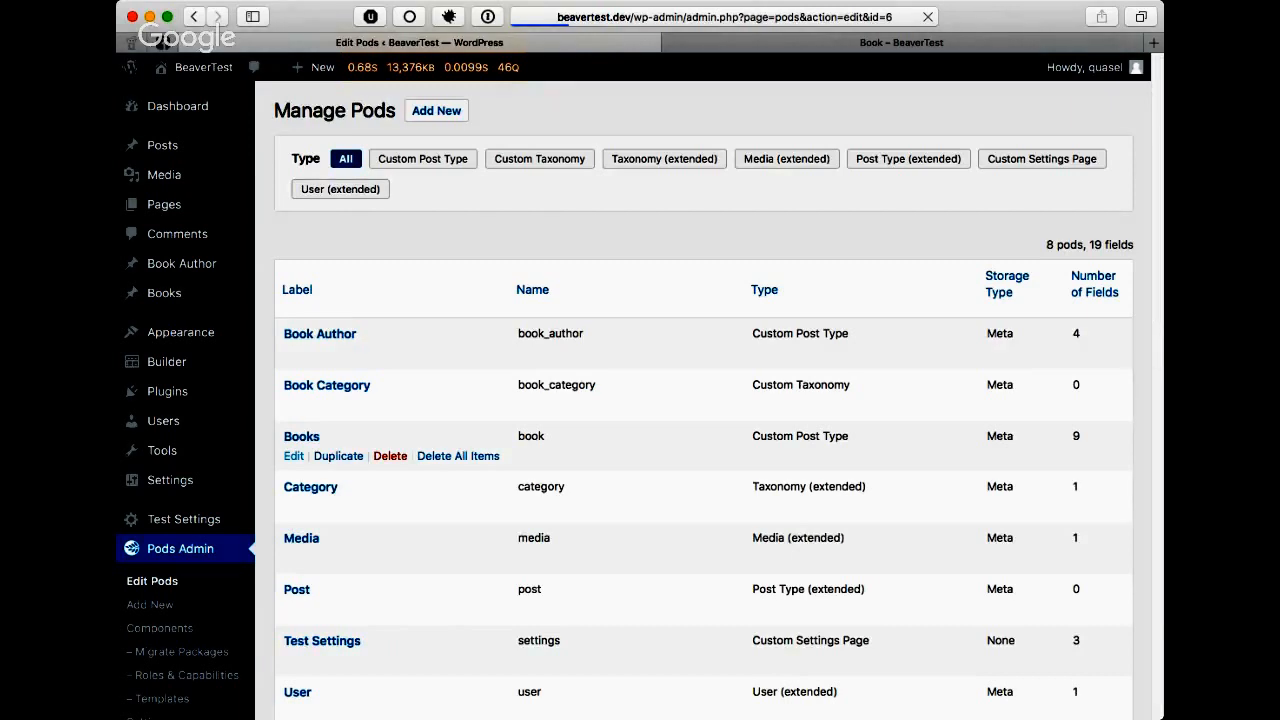
scroll(564, 404, down, 1)
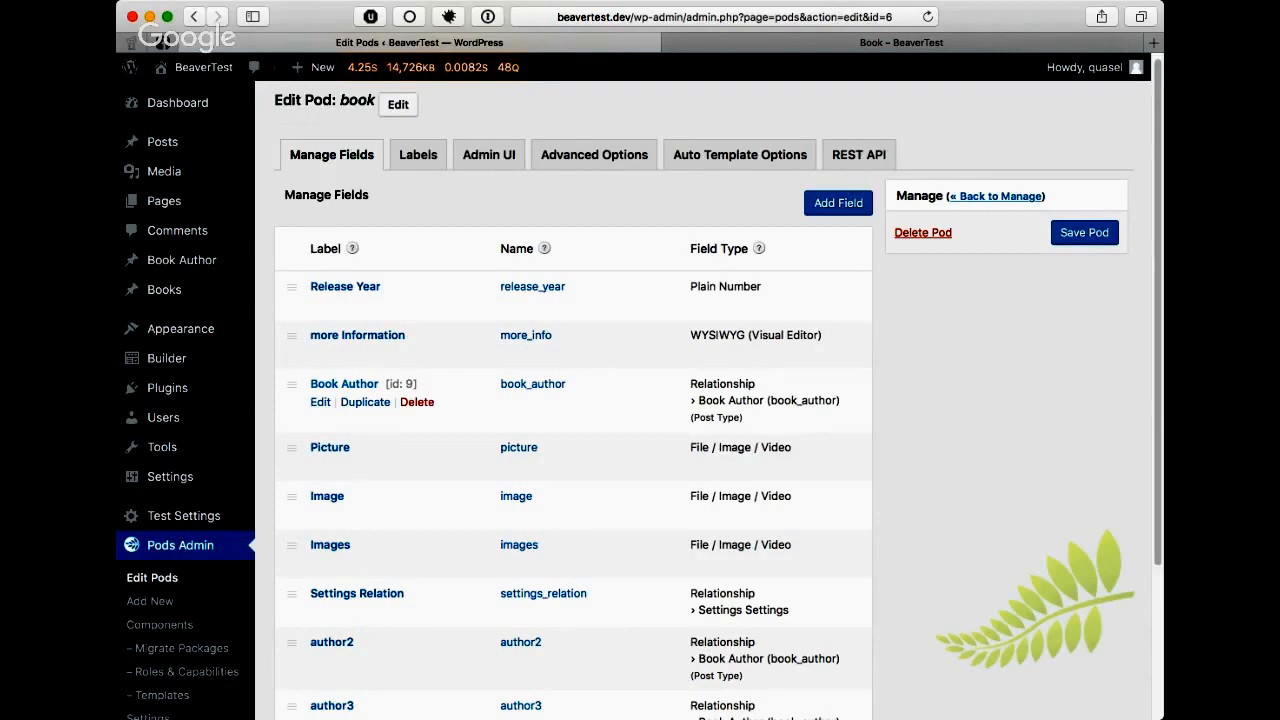
click(320, 402)
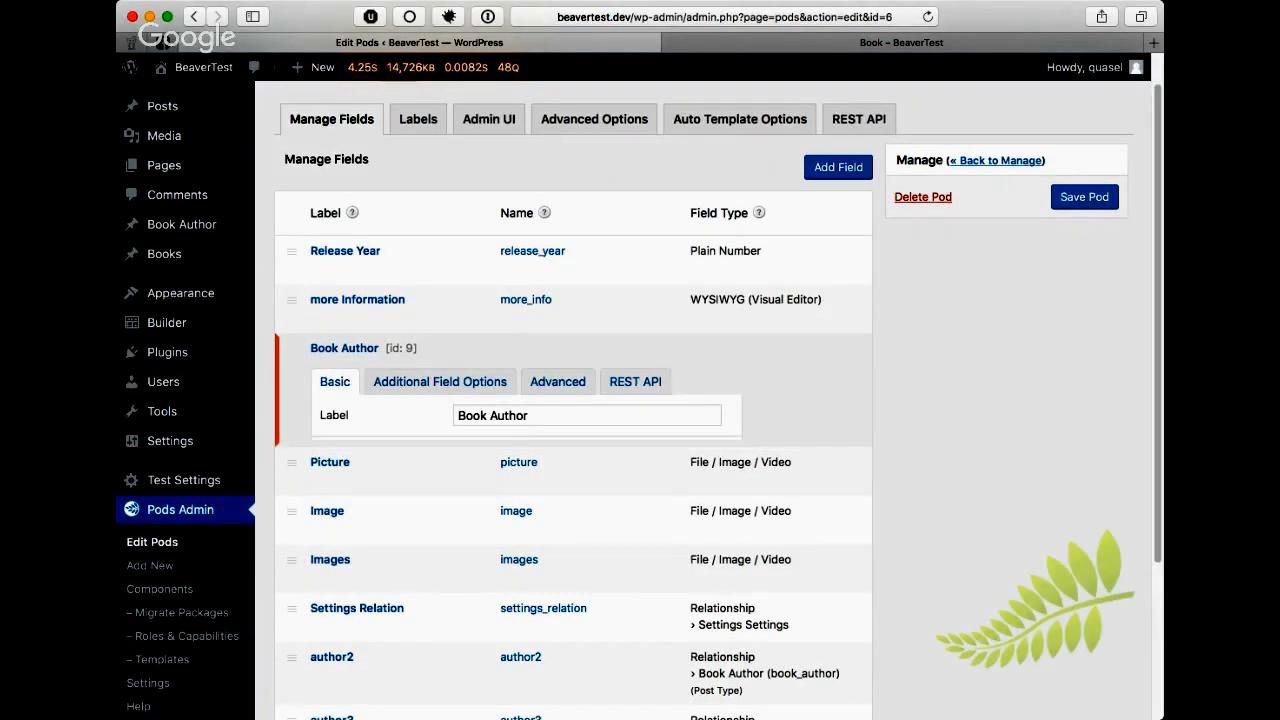
- Set the Book Author field's selection Format to List view in its additional field options
scroll(564, 404, down, 4)
click(440, 178)
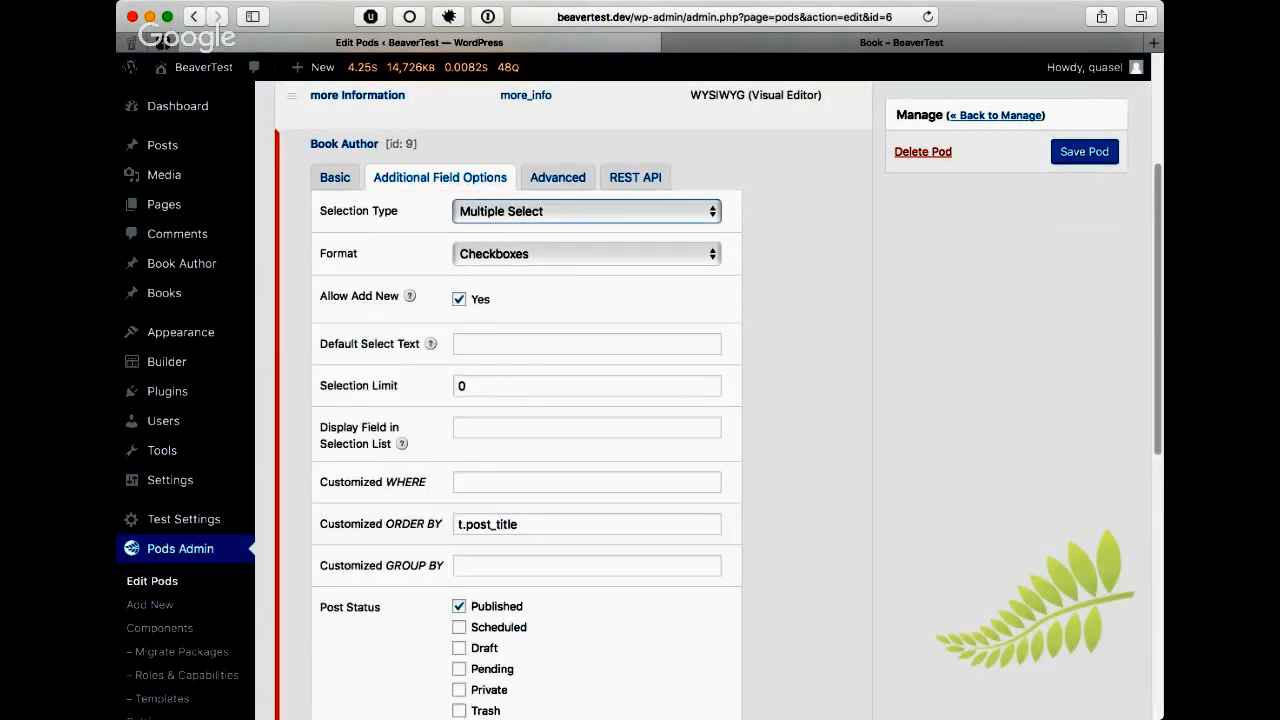
click(586, 254)
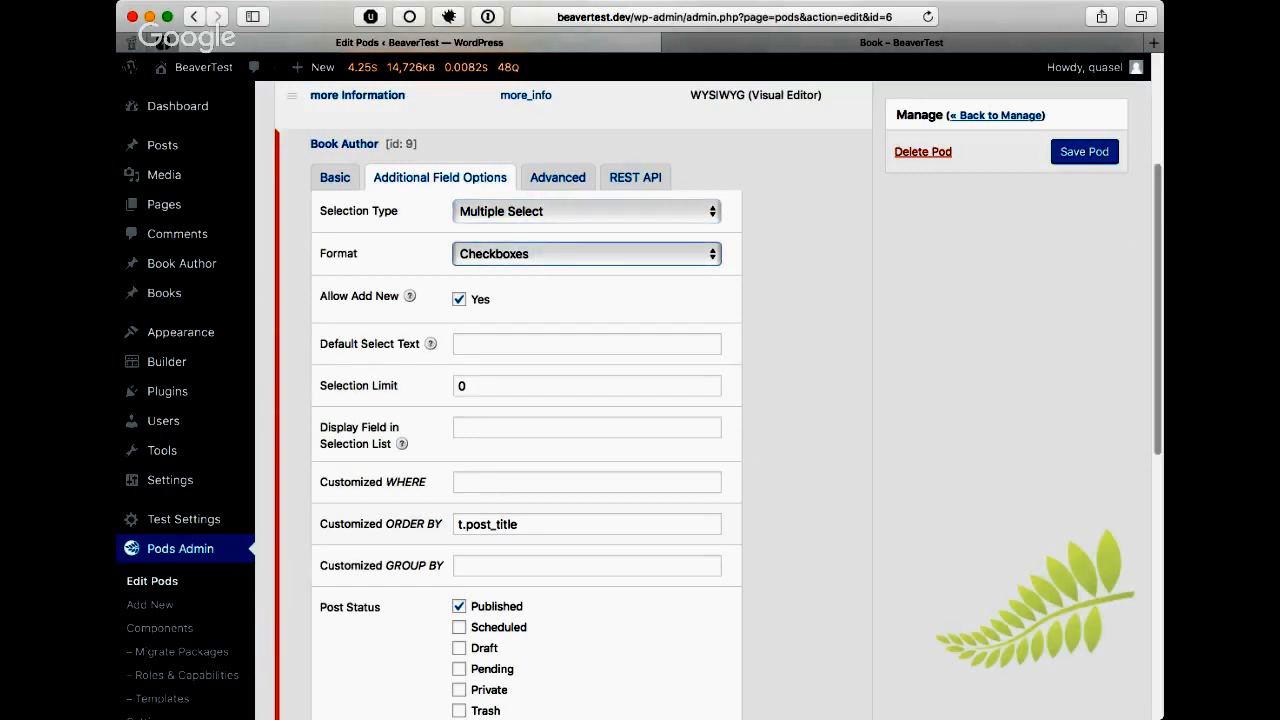
click(500, 311)
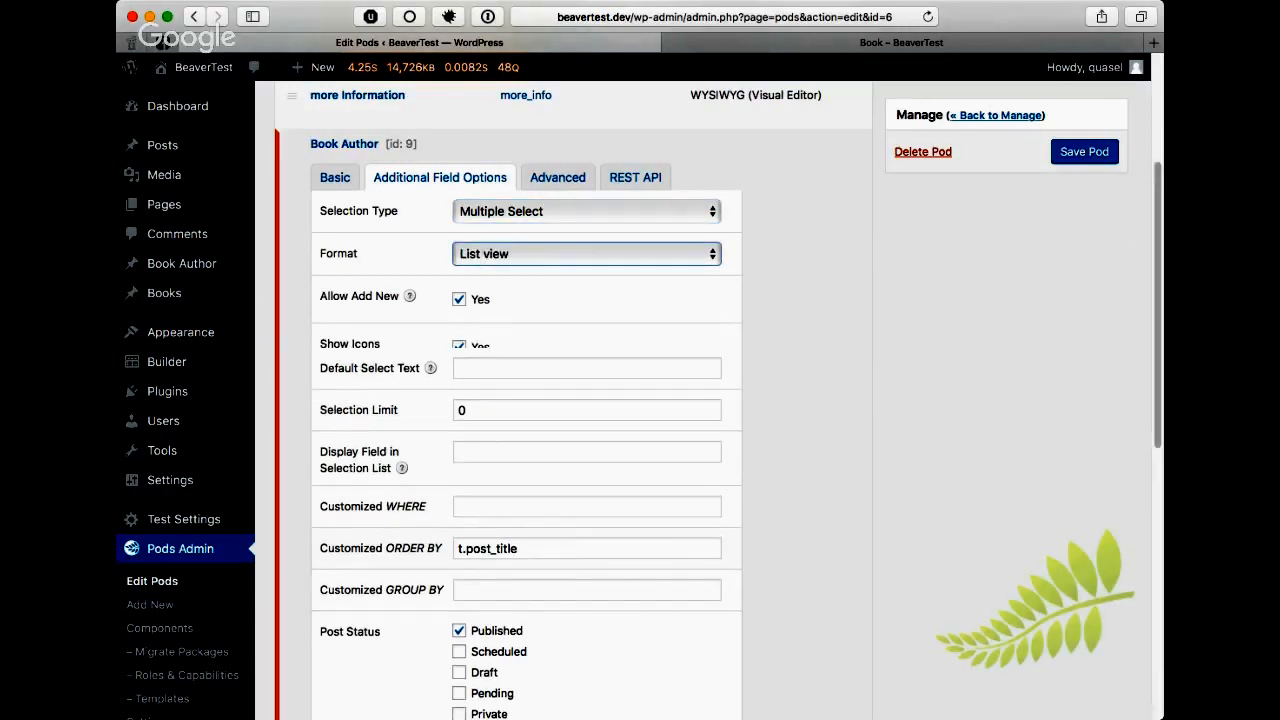
- Clear the Customized ORDER BY value of the Book Author field
scroll(586, 400, down, 1)
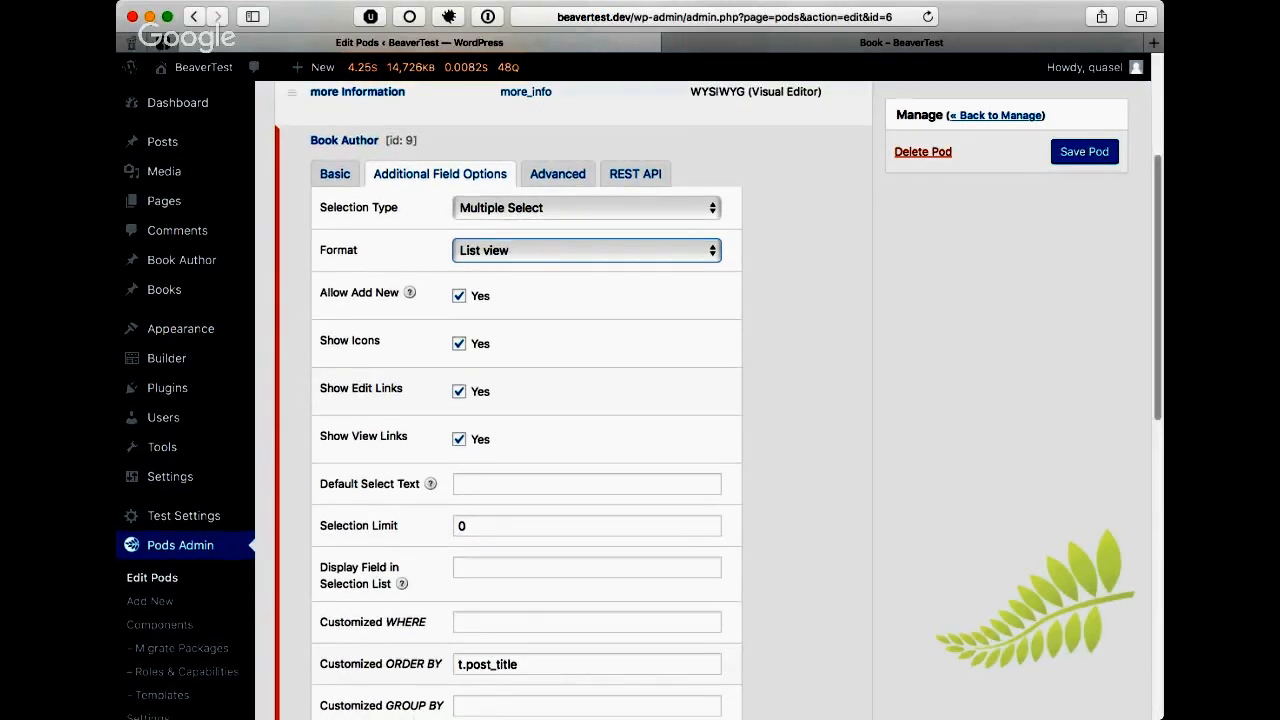
scroll(490, 594, down, 2)
double_click(490, 594)
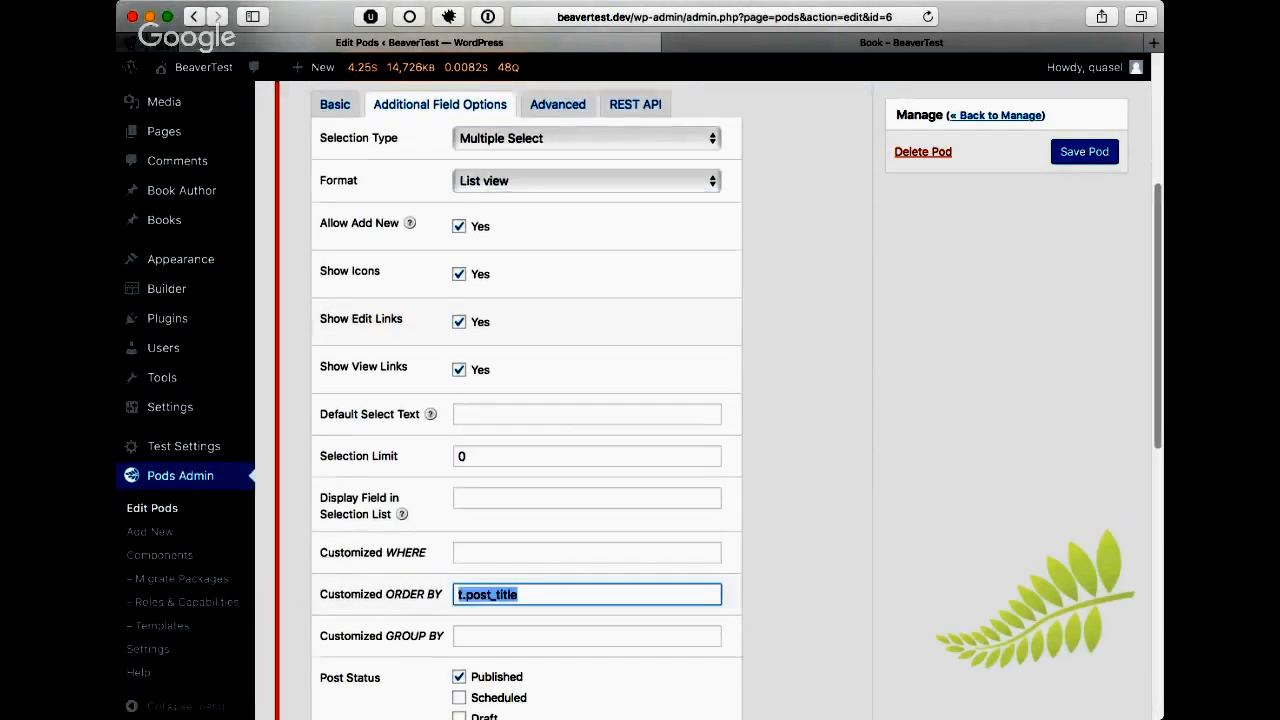
key(BackSpace)
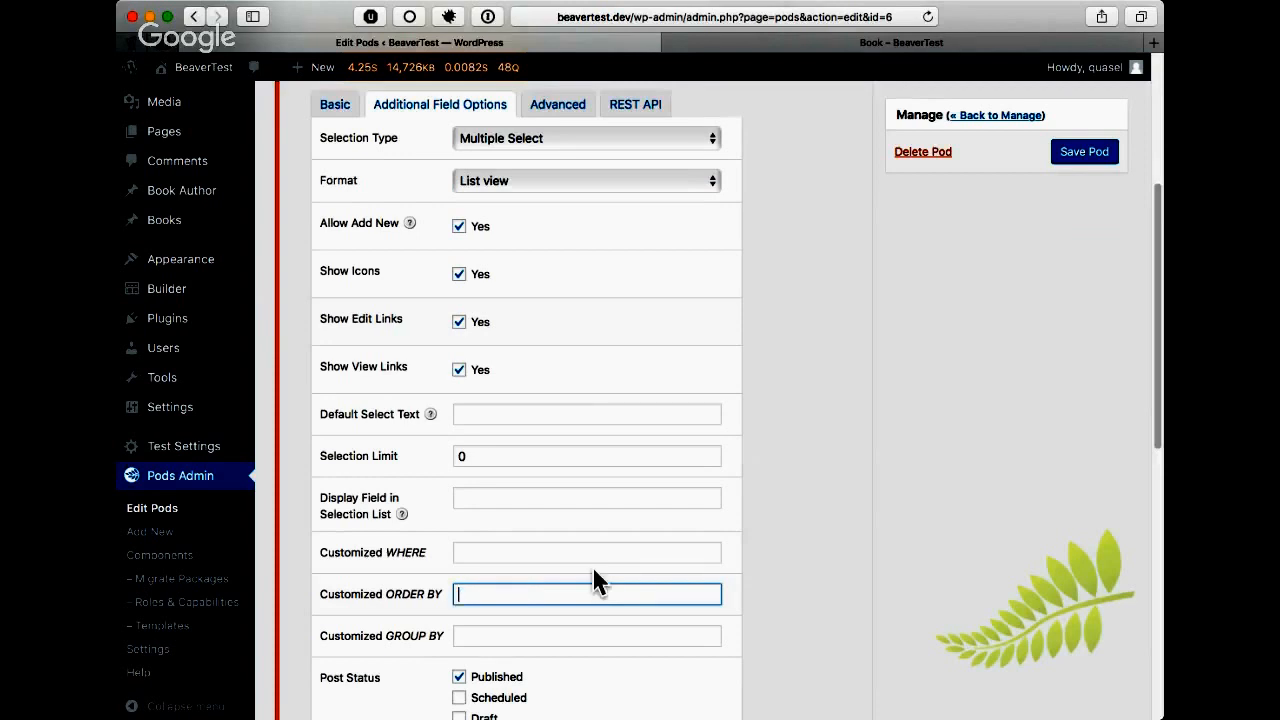
- Examine the Book Author field's Selection Limit, Customized ORDER BY and Post Status options
scroll(527, 400, down, 1)
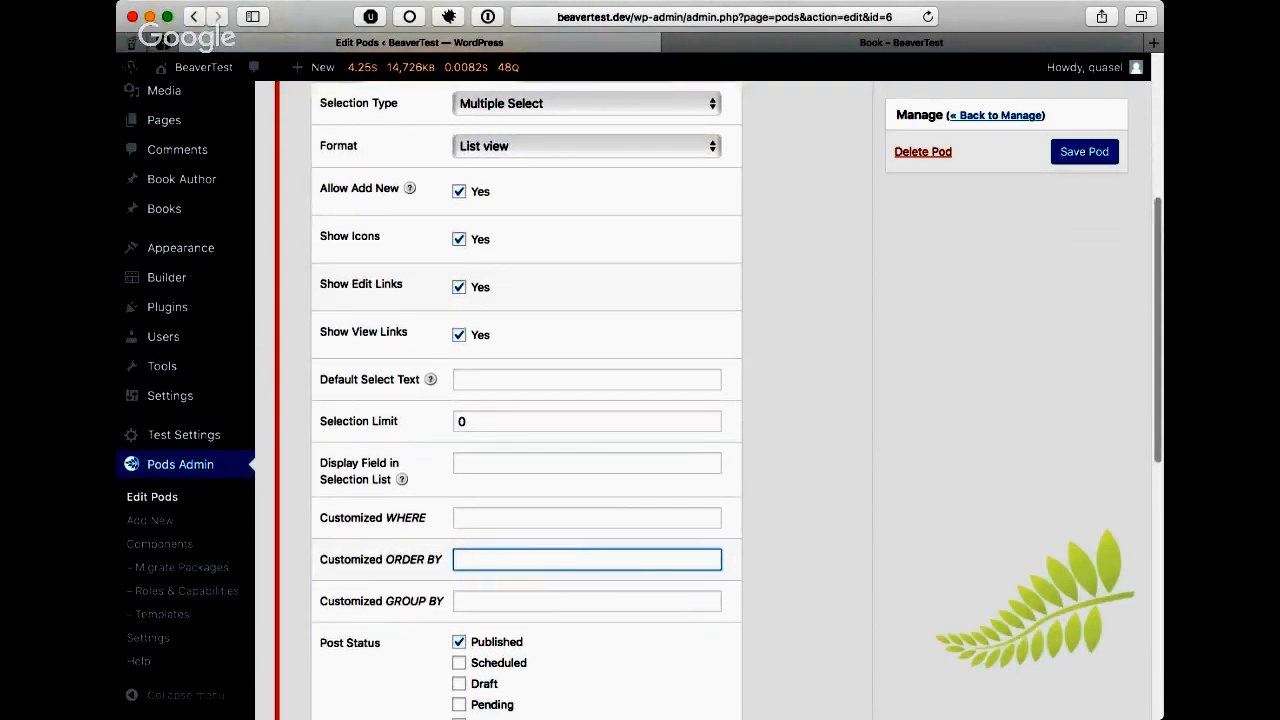
scroll(527, 400, down, 2)
click(520, 366)
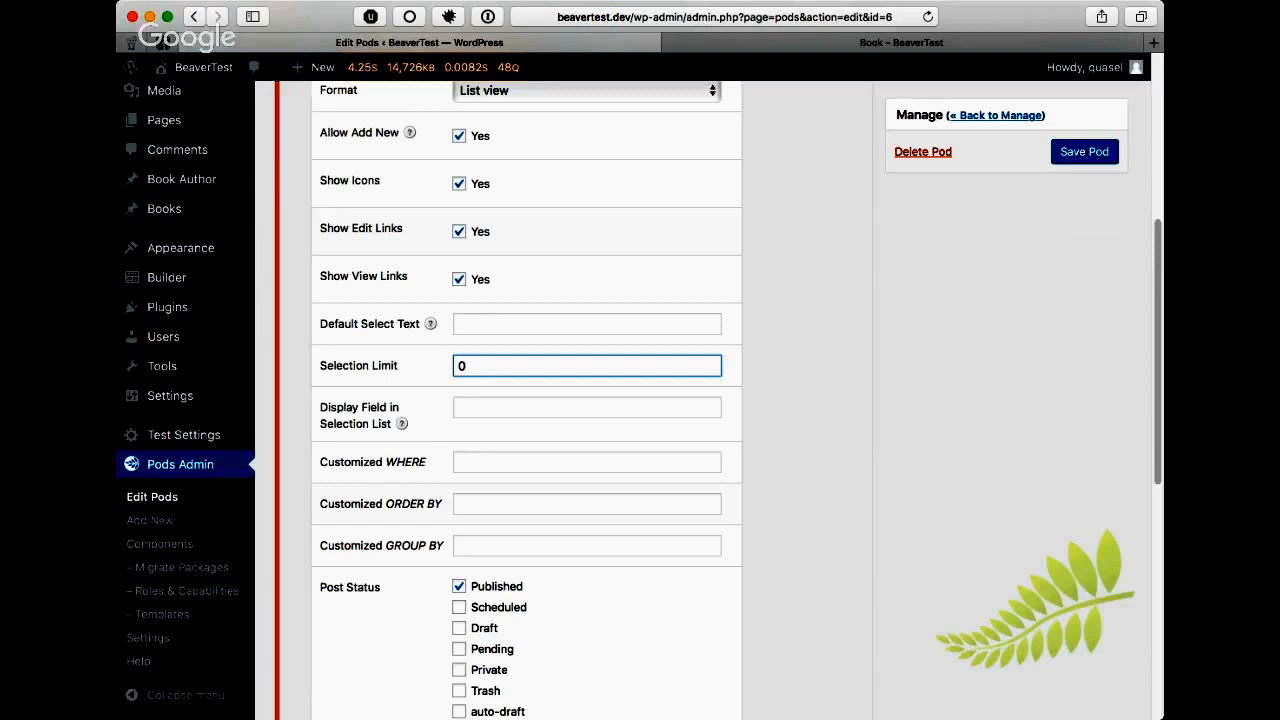
click(587, 504)
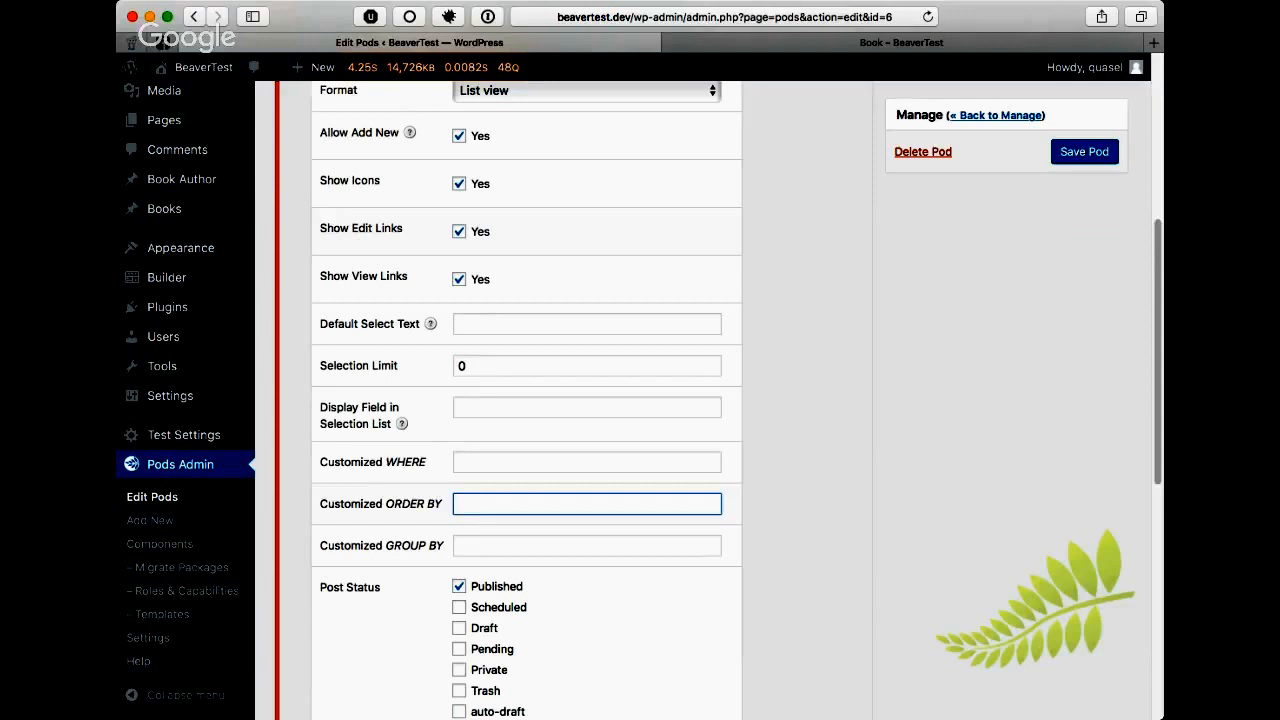
scroll(640, 400, down, 2)
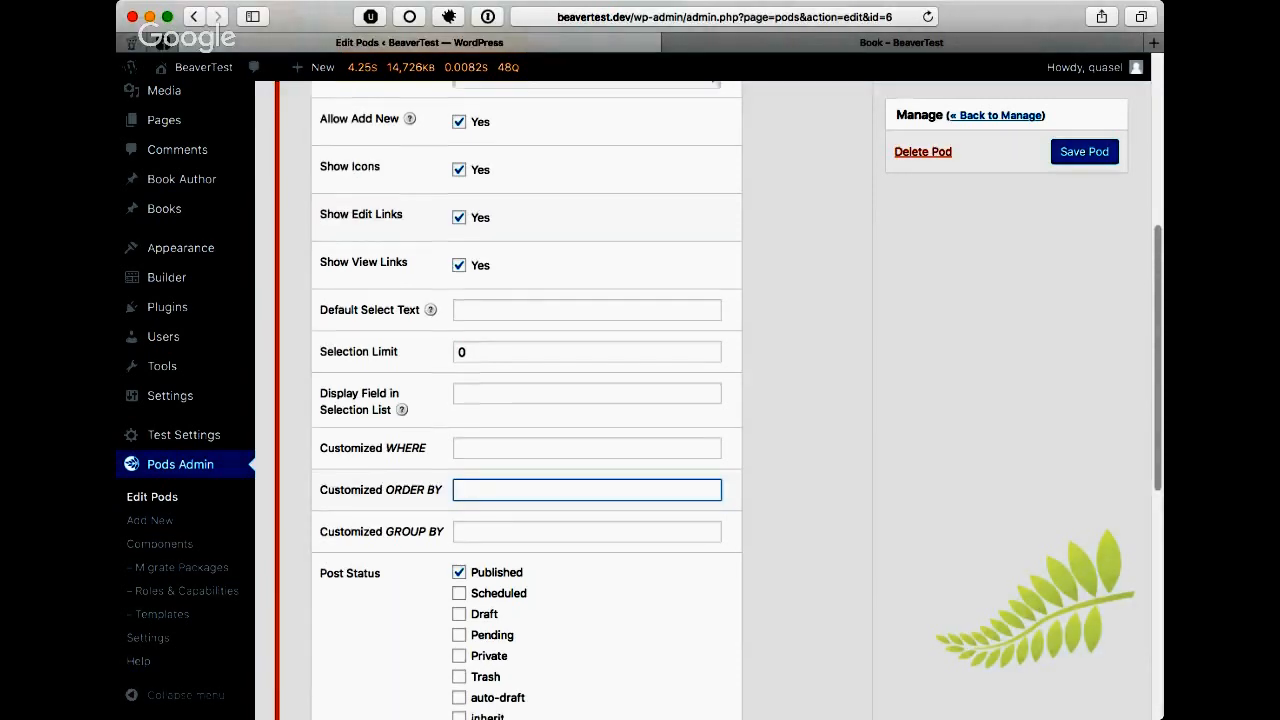
scroll(560, 400, down, 4)
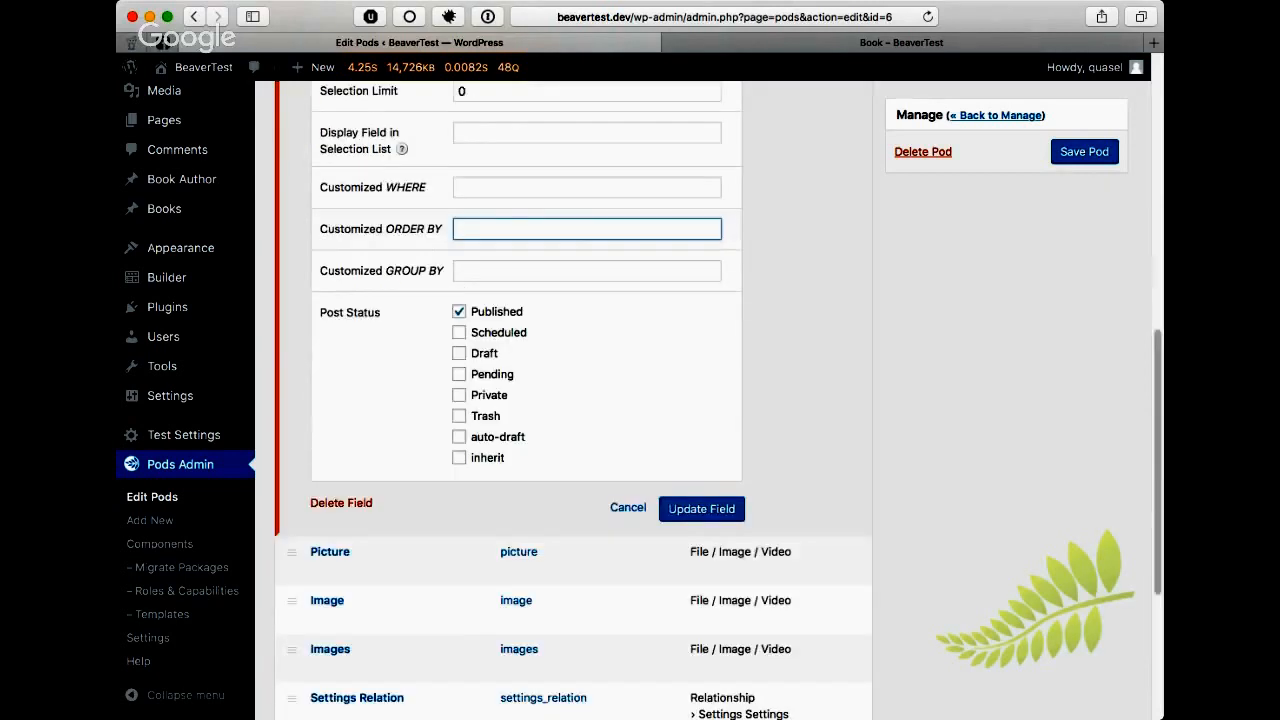
scroll(640, 400, up, 1)
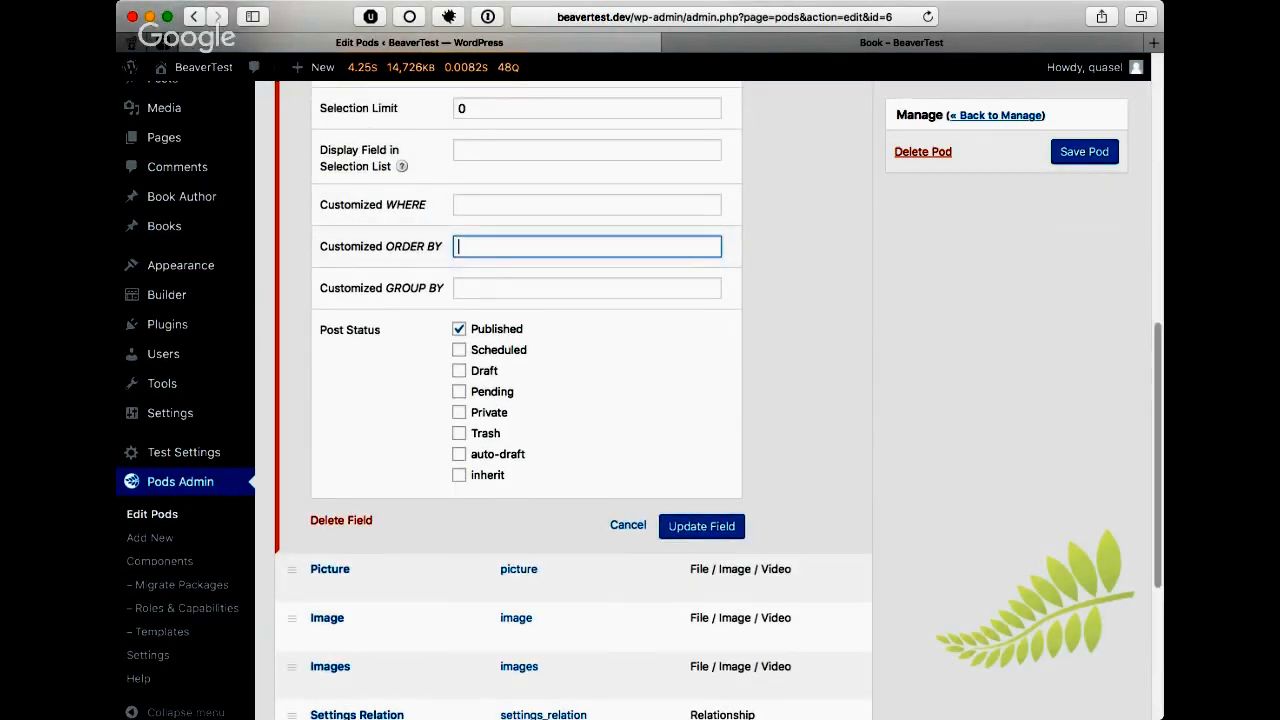
scroll(640, 400, up, 4)
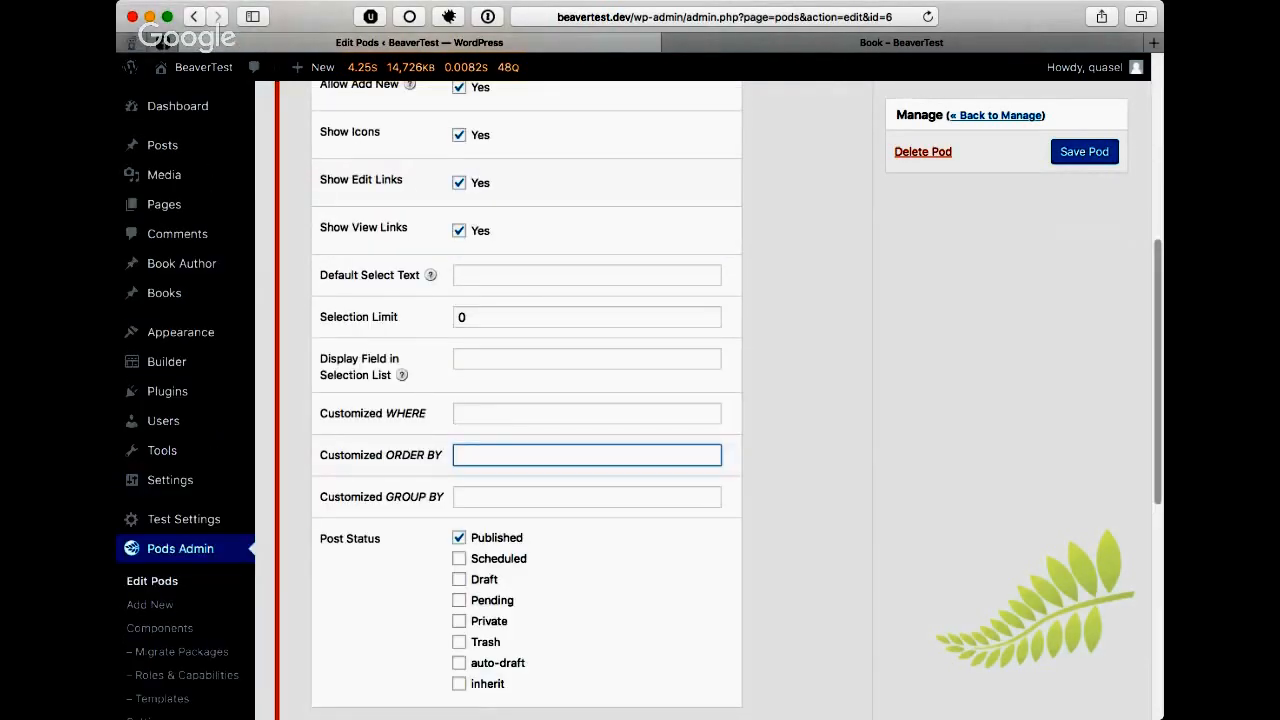
- Apply the Book Author field's option changes and save the Books pod
key(Return)
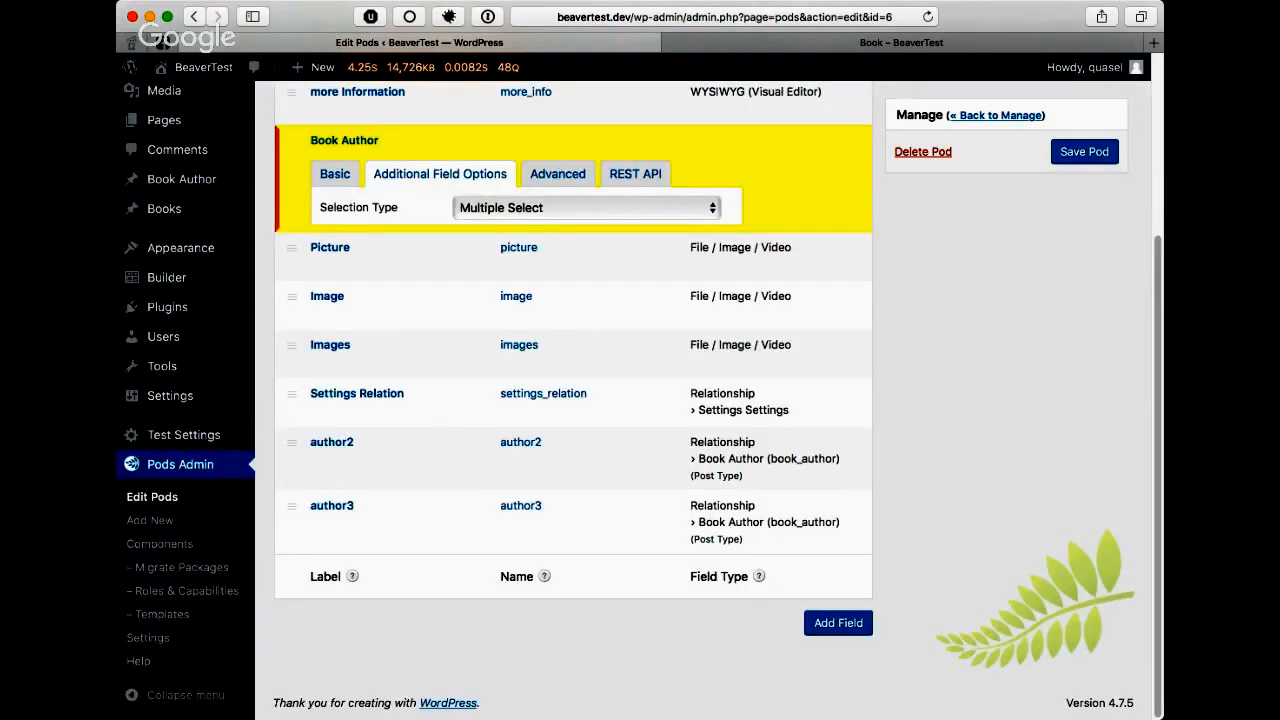
click(1084, 152)
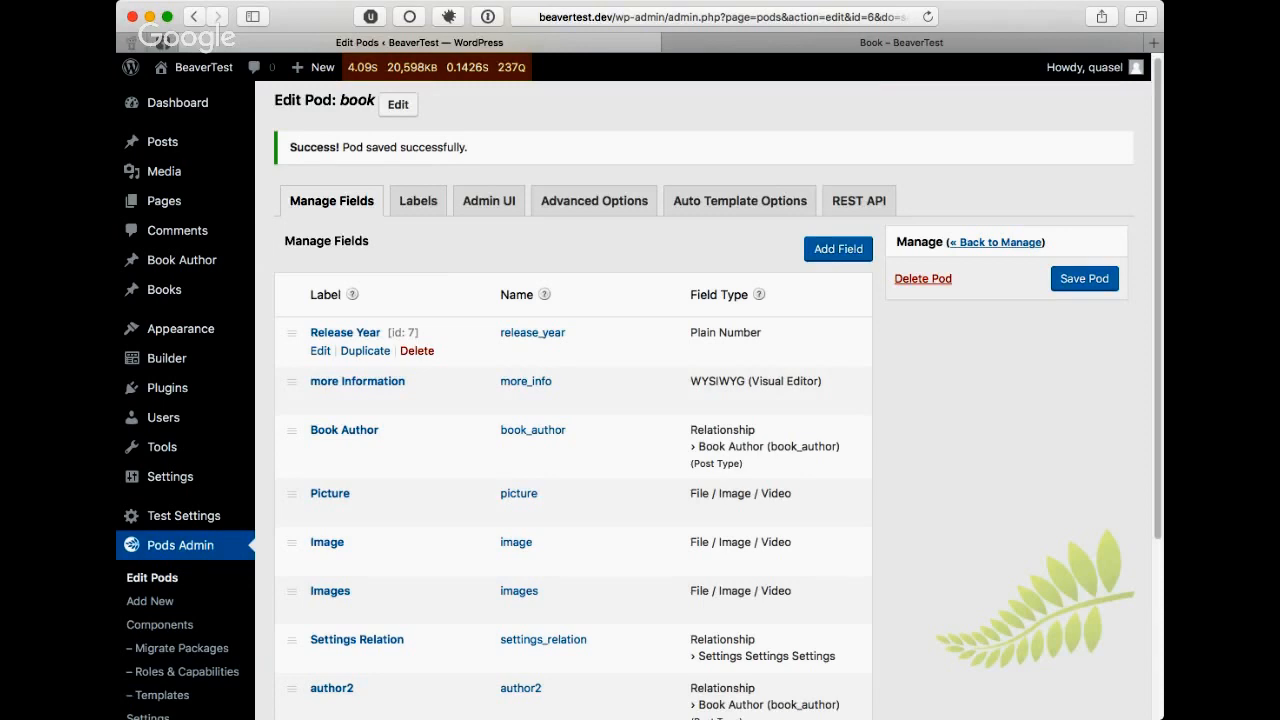
- Open the book "Awesome Book – Template Code" for editing, examine its More Fields section and reload the page
mouse_move(164, 289)
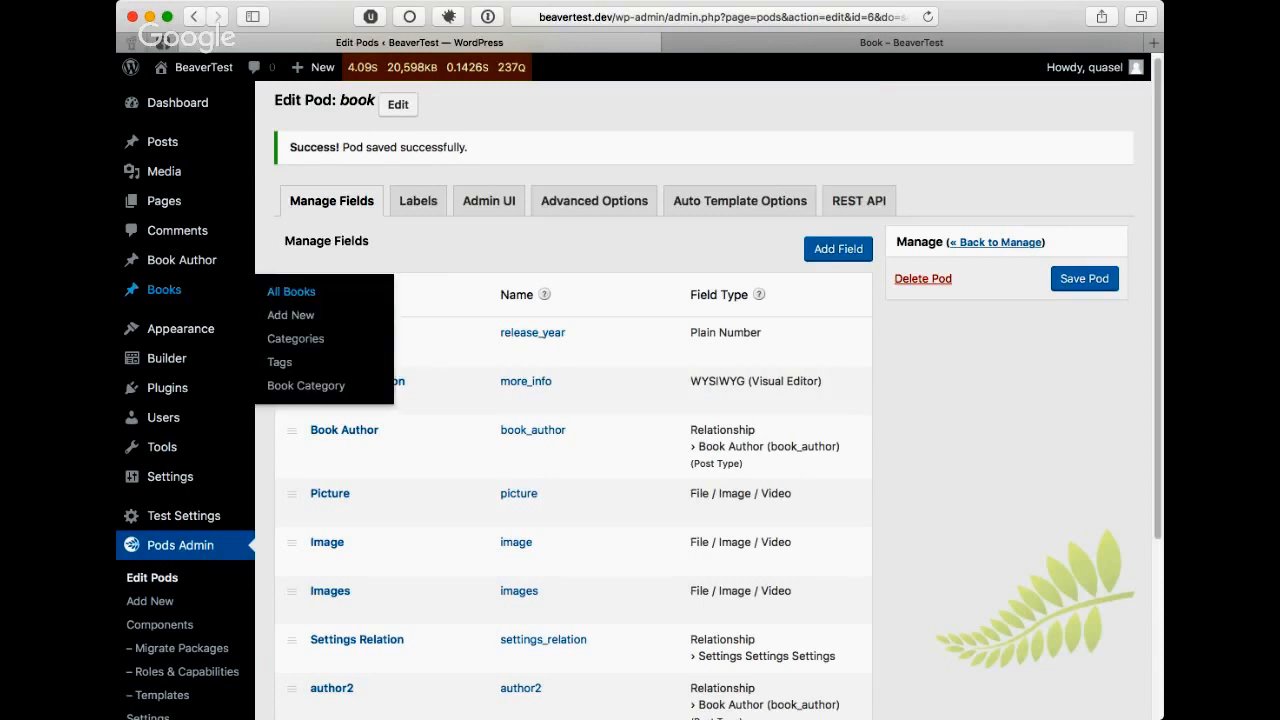
click(291, 291)
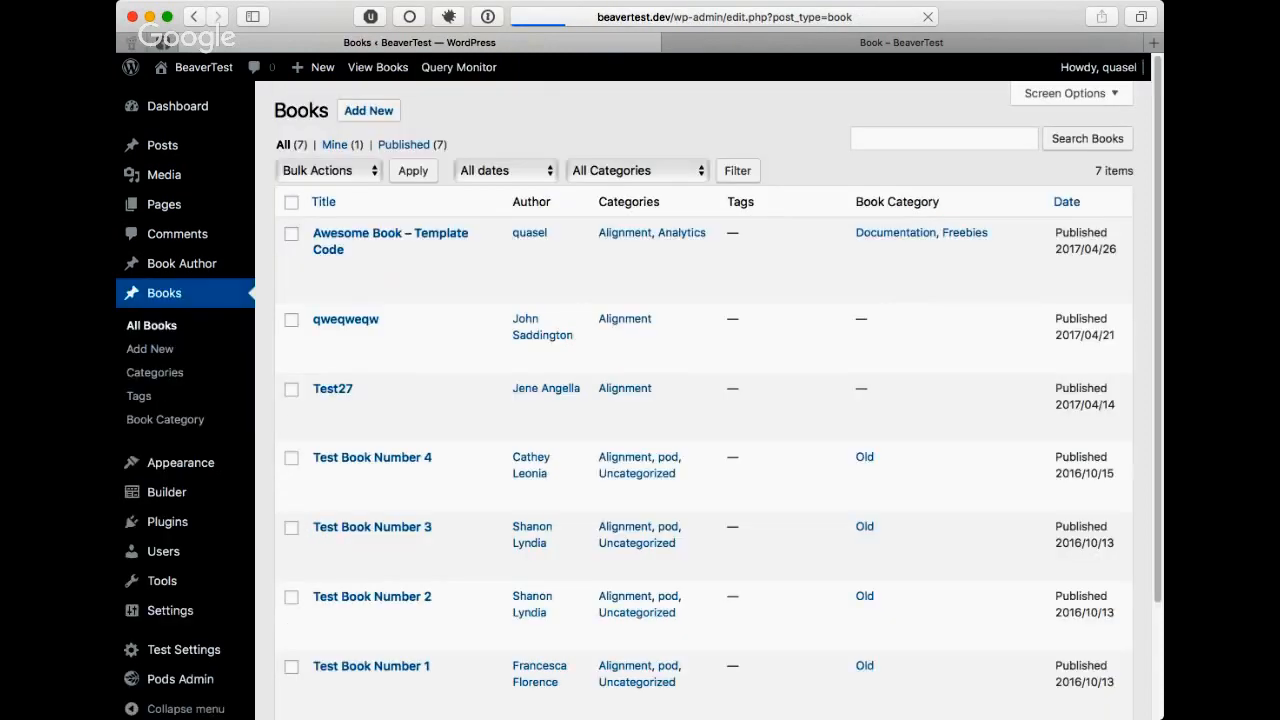
click(323, 270)
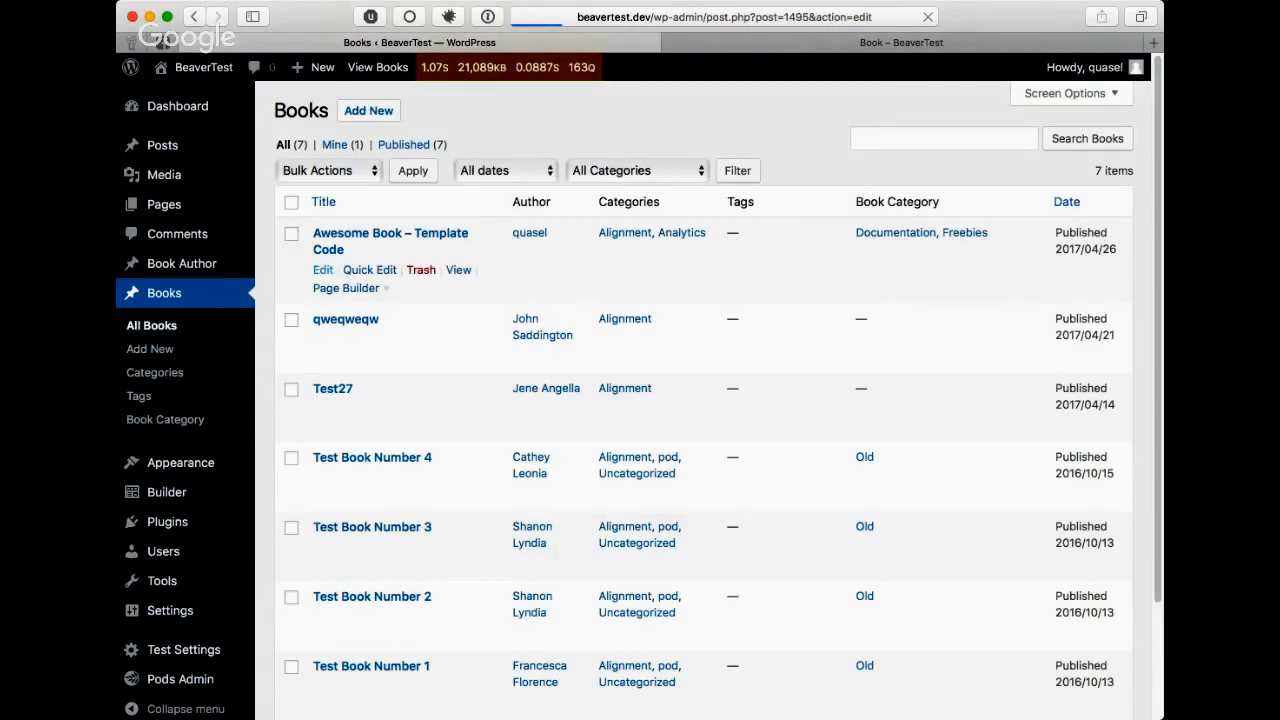
scroll(573, 400, down, 15)
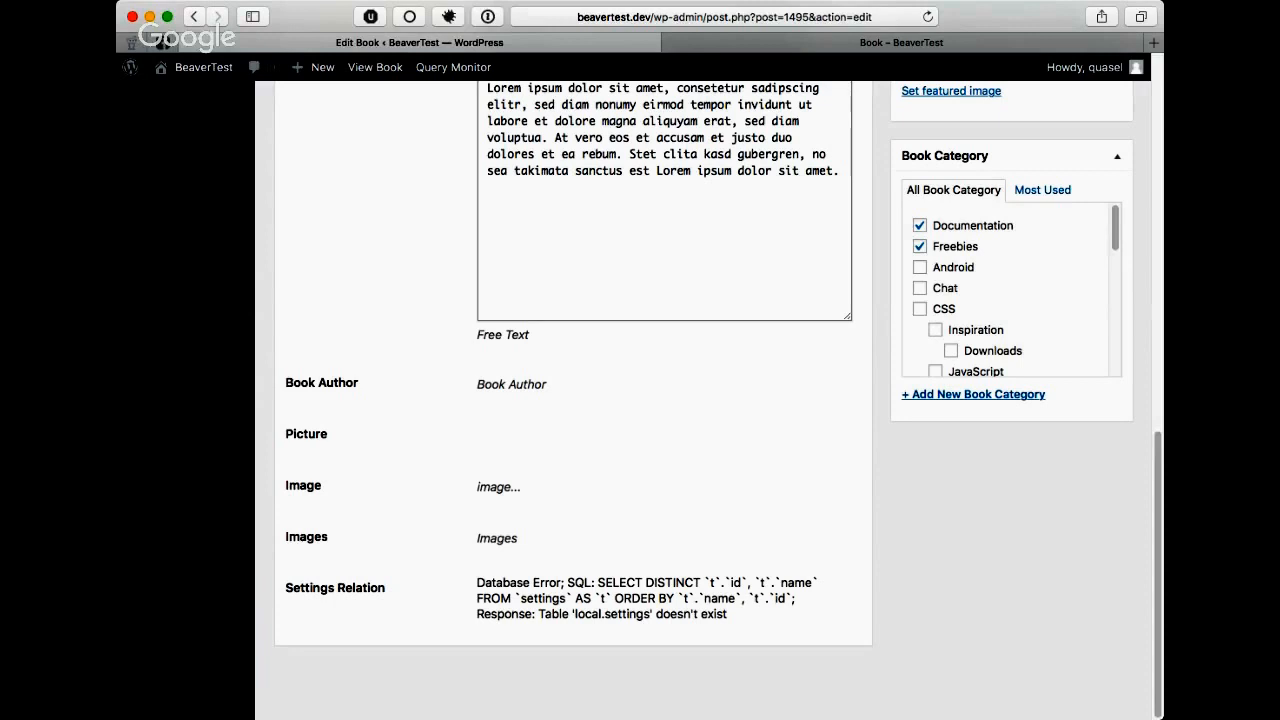
scroll(573, 400, up, 5)
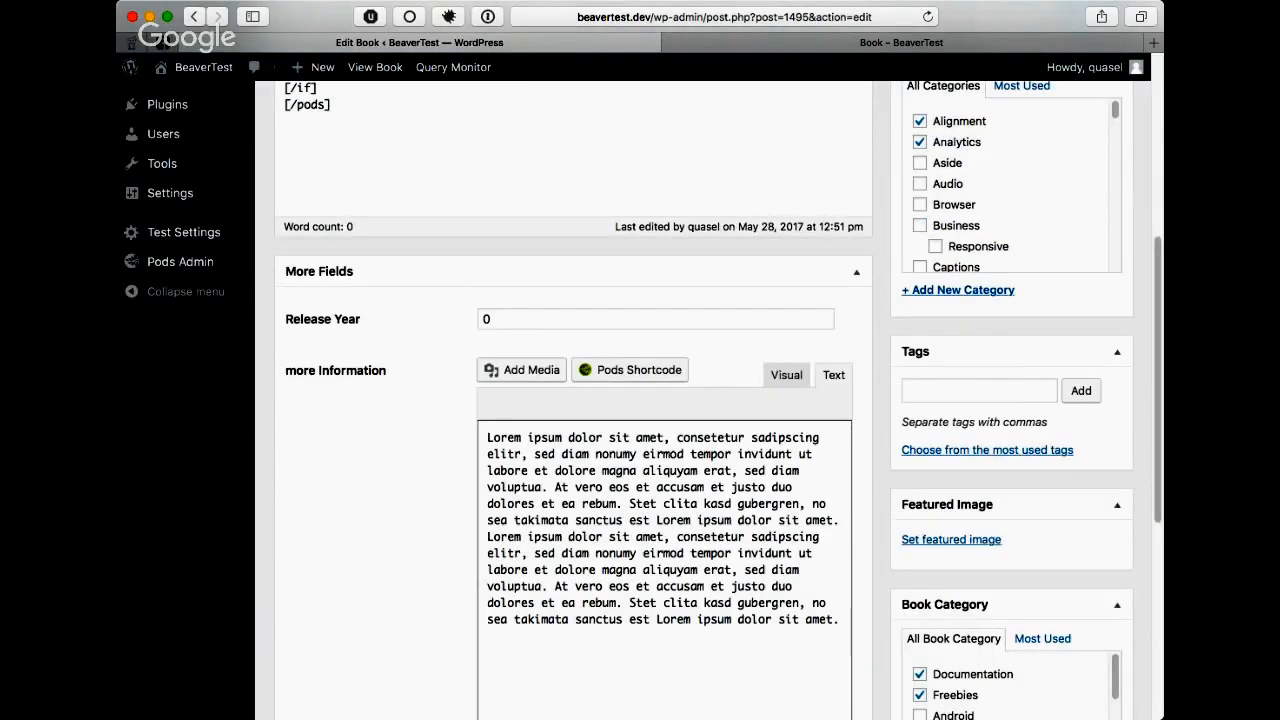
scroll(573, 400, down, 5)
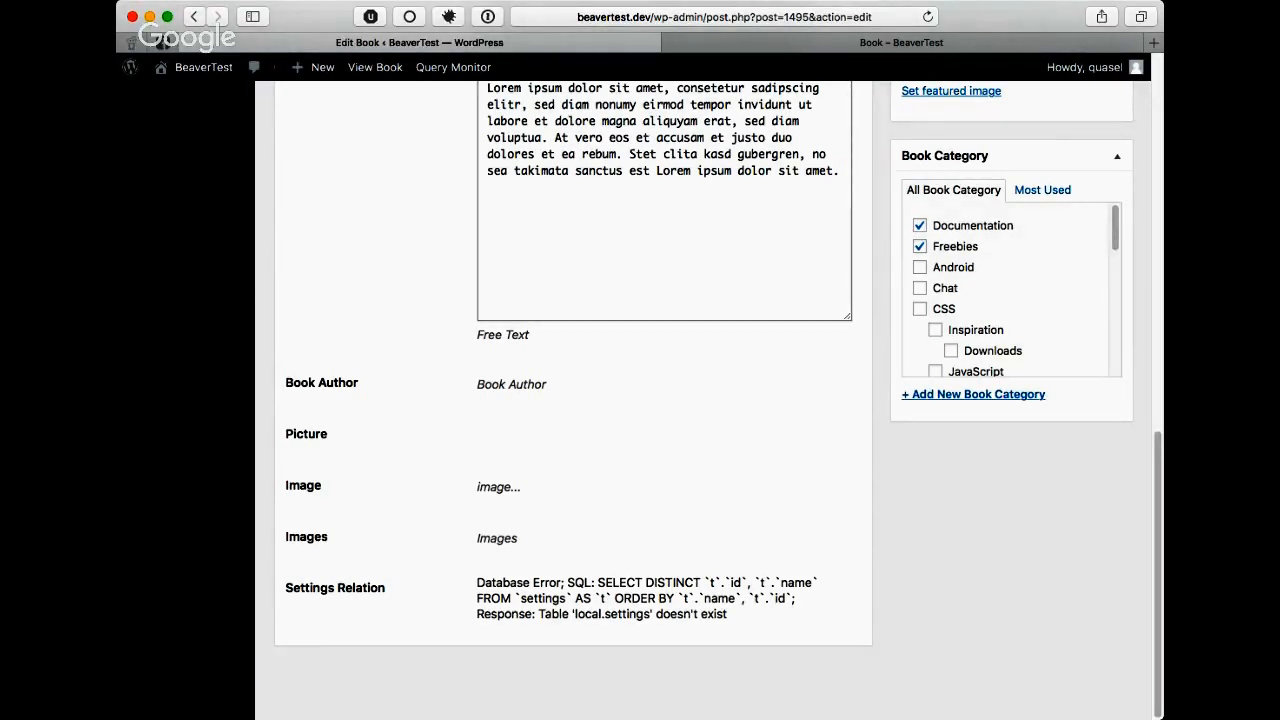
scroll(640, 400, up, 3)
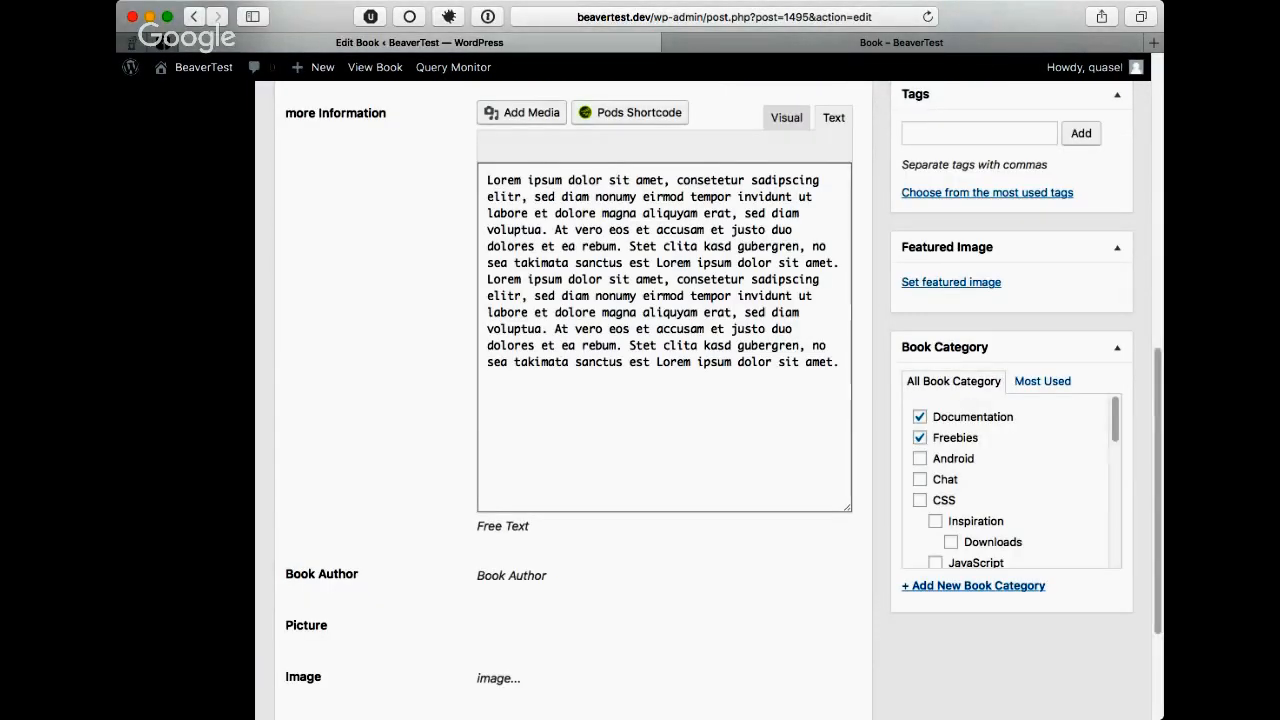
key(super+r)
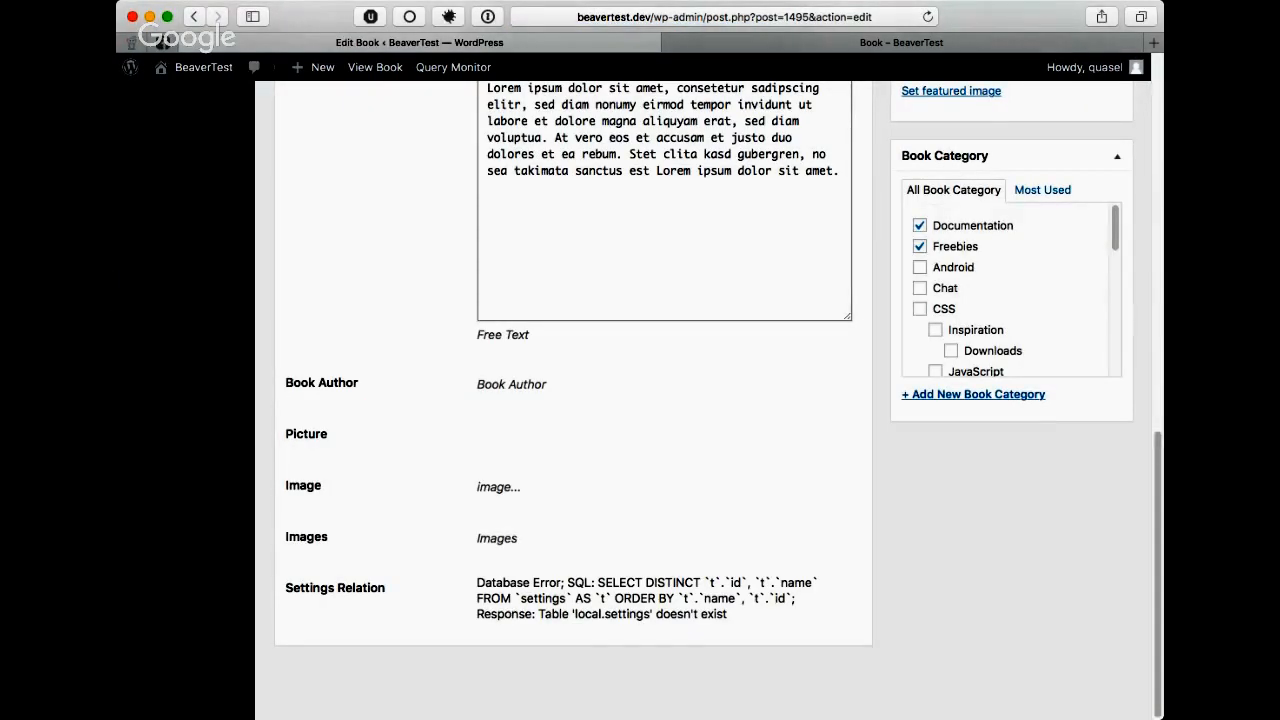
- Clear the Pods cache from the Pods Admin settings
scroll(640, 400, up, 5)
click(180, 304)
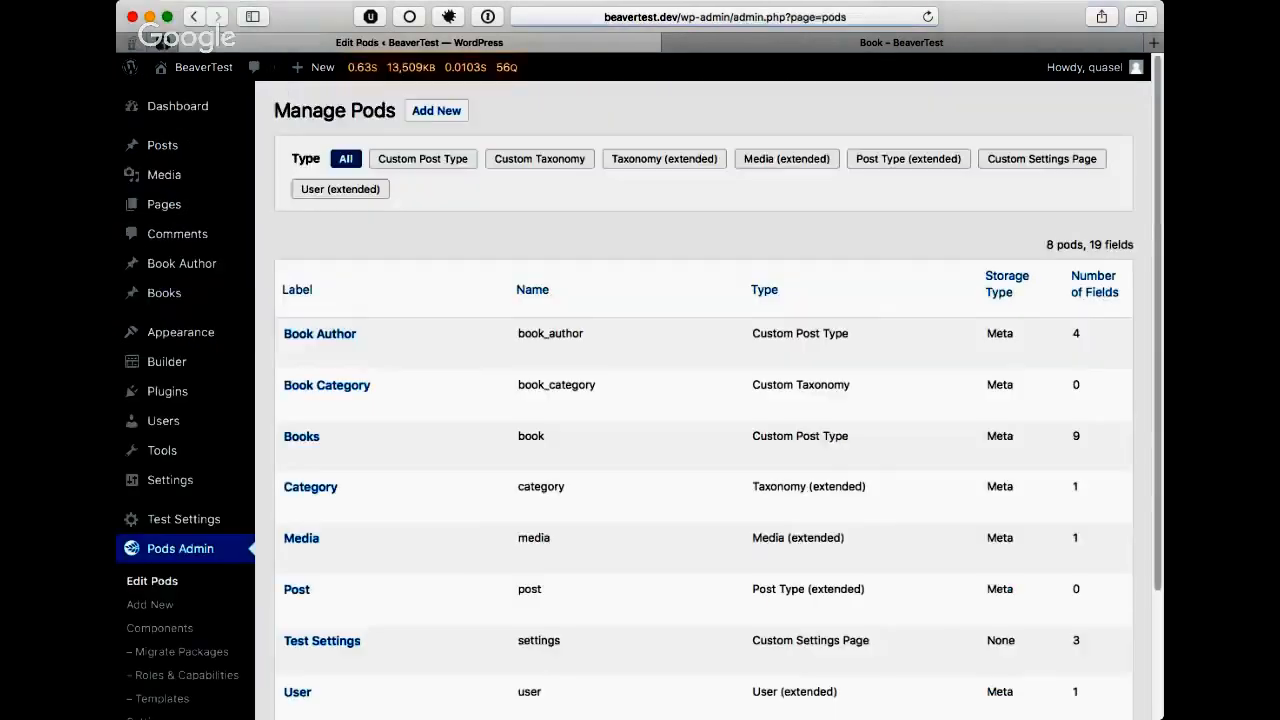
scroll(147, 637, down, 3)
click(147, 637)
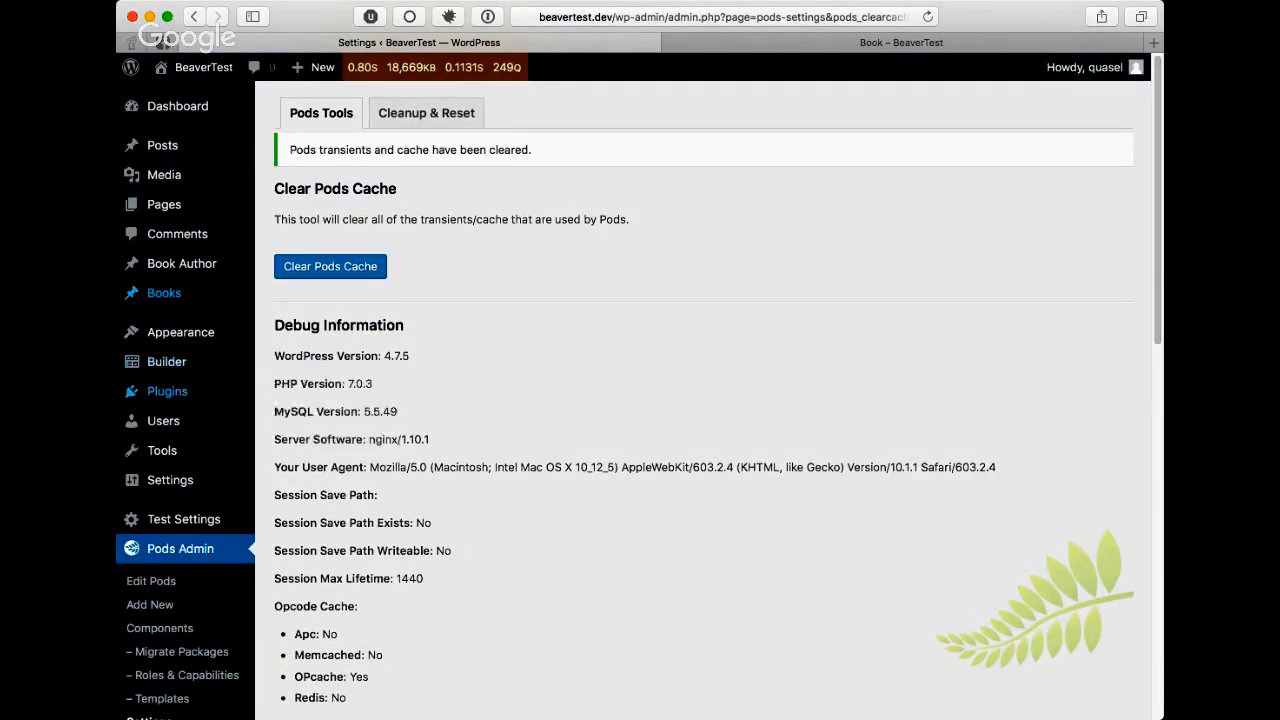
- Reopen "Awesome Book – Template Code" from the book list and recheck its More Fields section
mouse_move(164, 293)
click(291, 295)
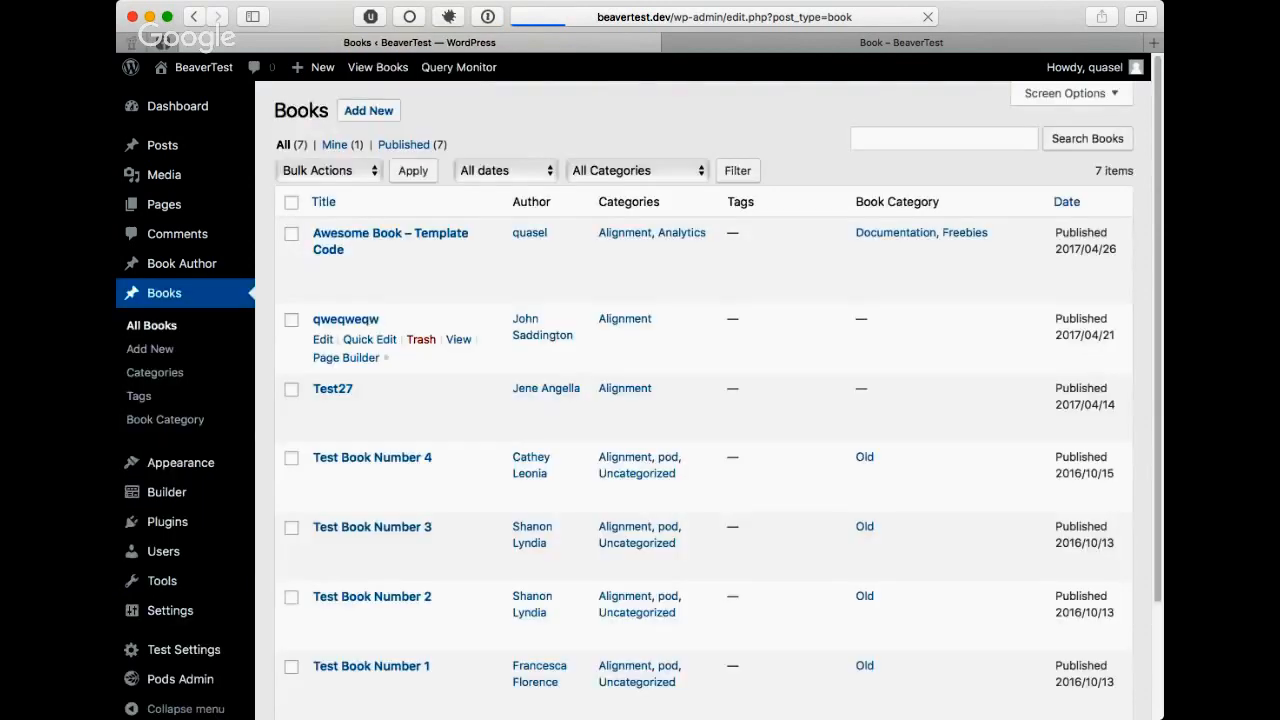
click(342, 235)
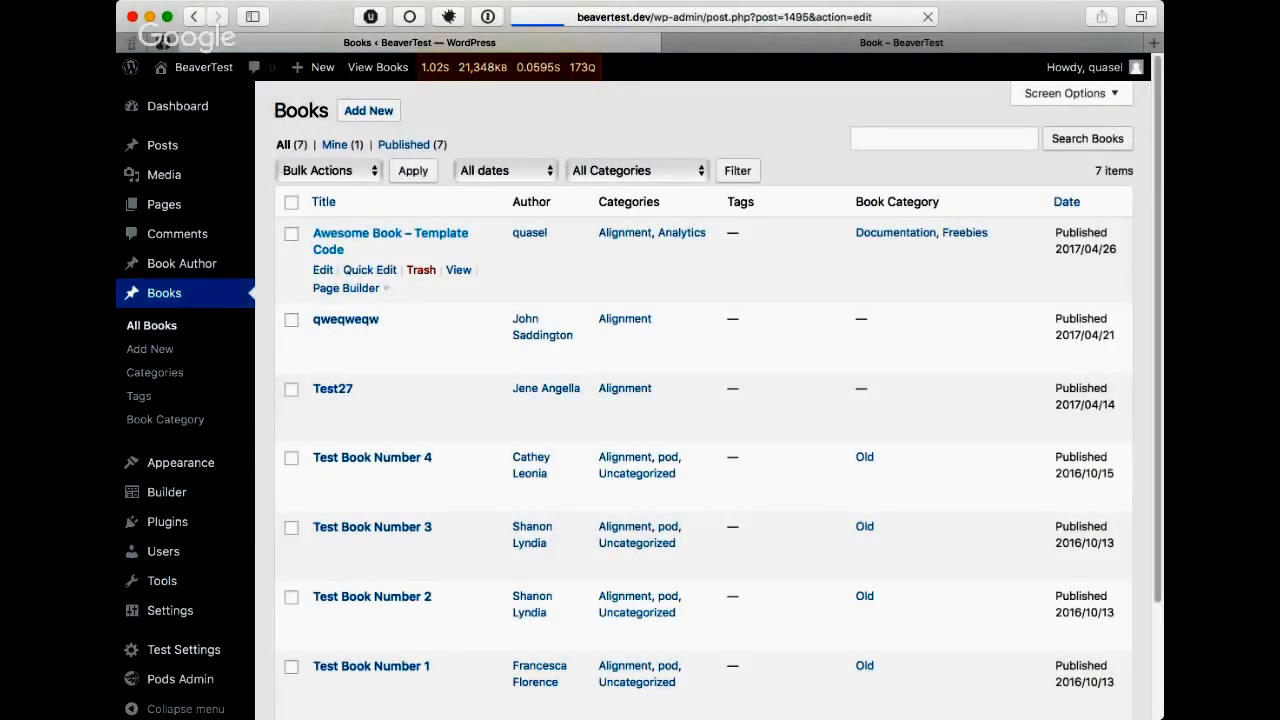
scroll(704, 400, down, 3)
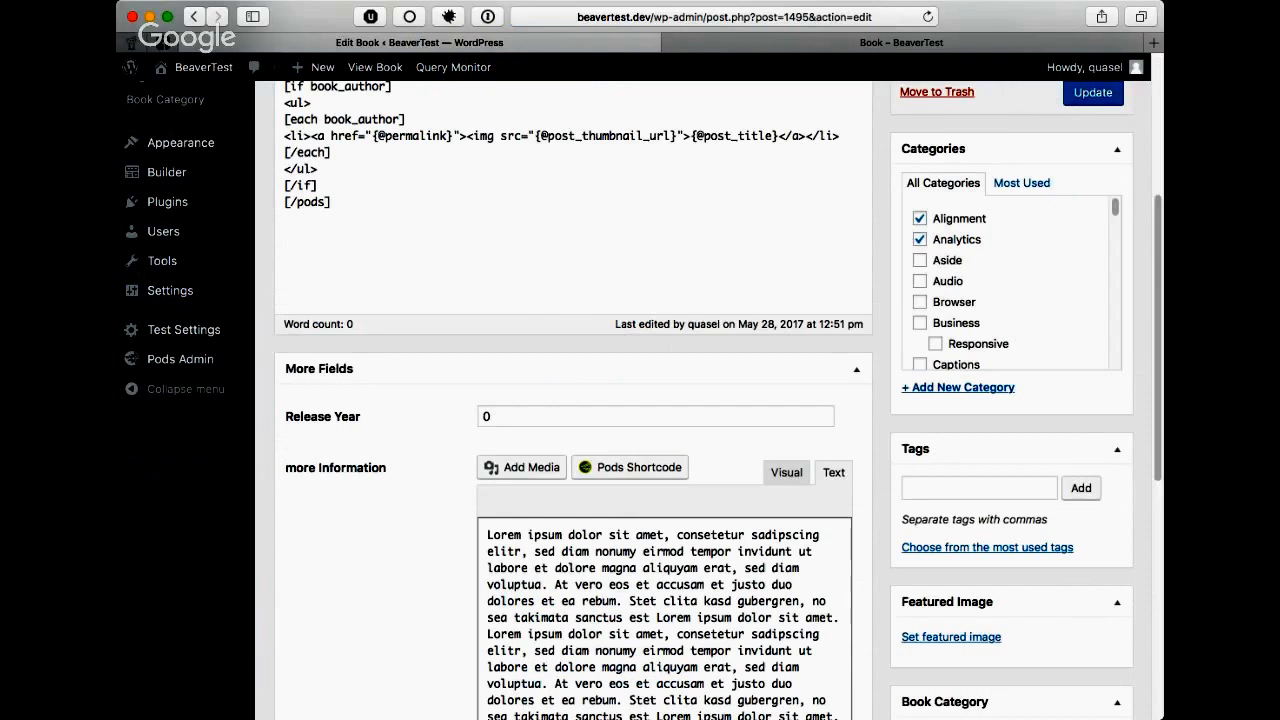
scroll(704, 400, down, 5)
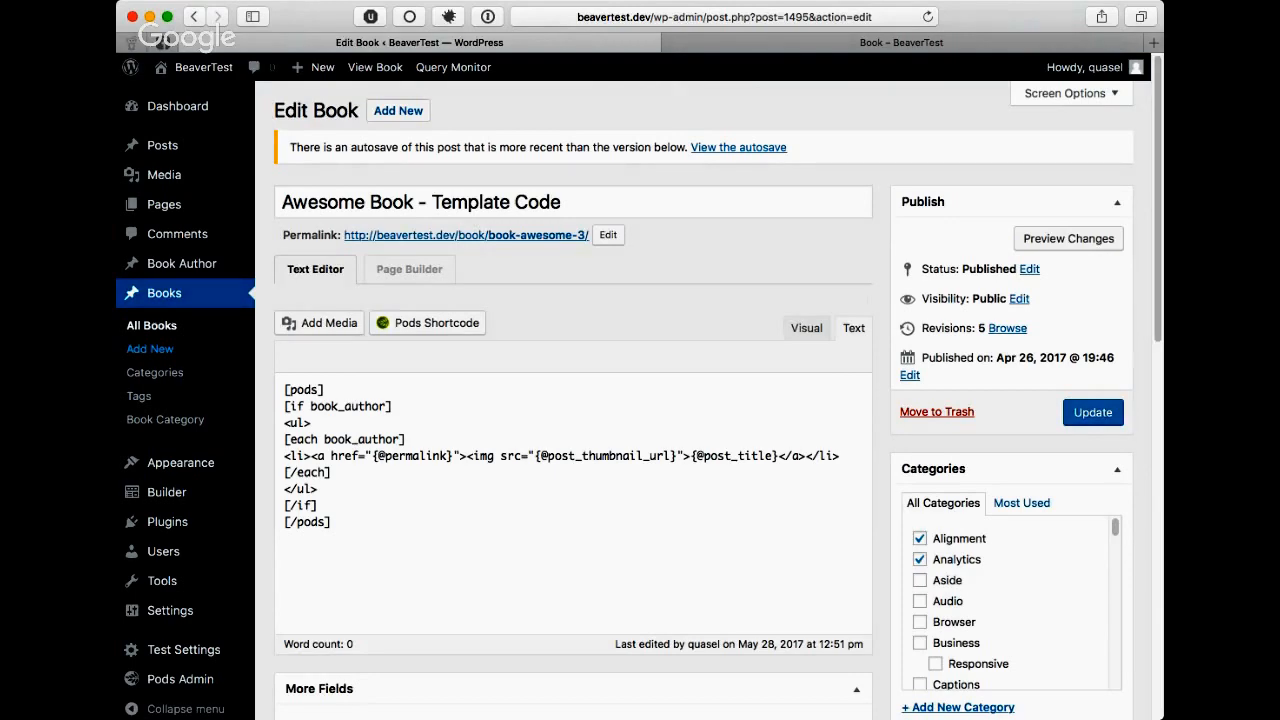
scroll(640, 400, down, 5)
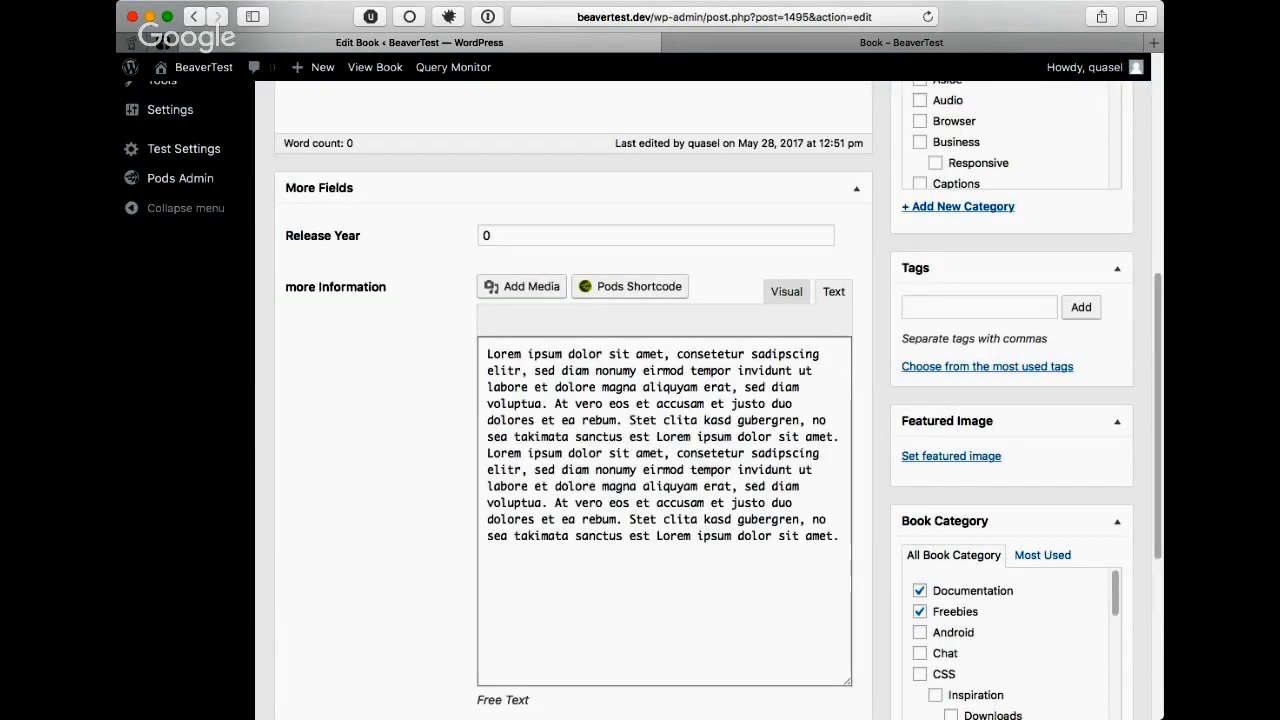
- Open the Books pod in Pods Admin to manage its fields
scroll(180, 279, up, 1)
click(180, 279)
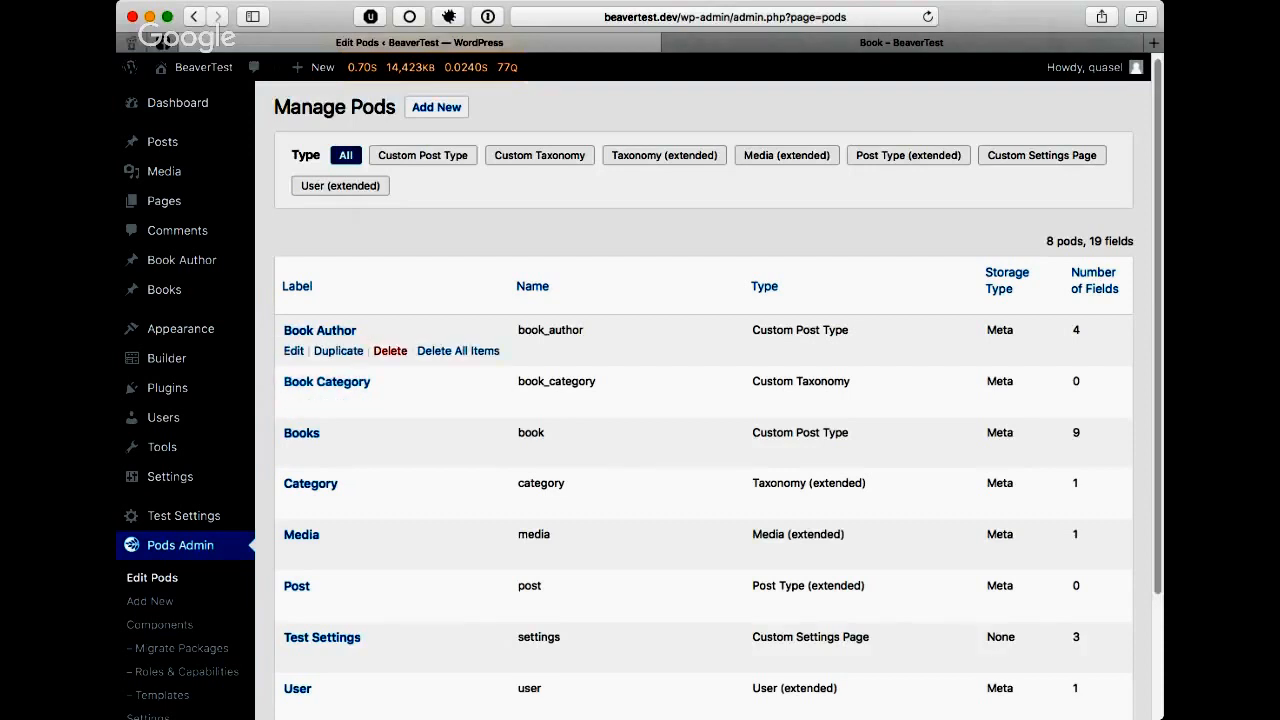
click(293, 453)
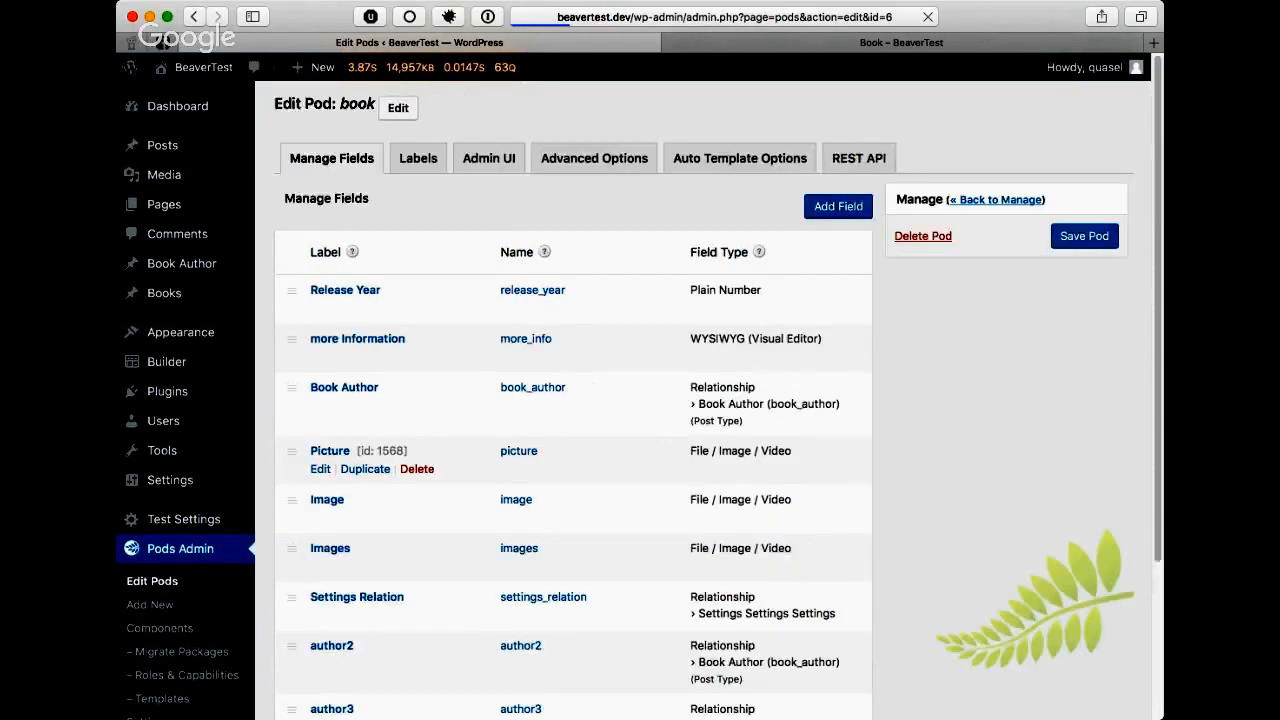
- Delete the Settings Relation, author2 and author3 fields from the Books pod and save the pod
scroll(400, 440, down, 5)
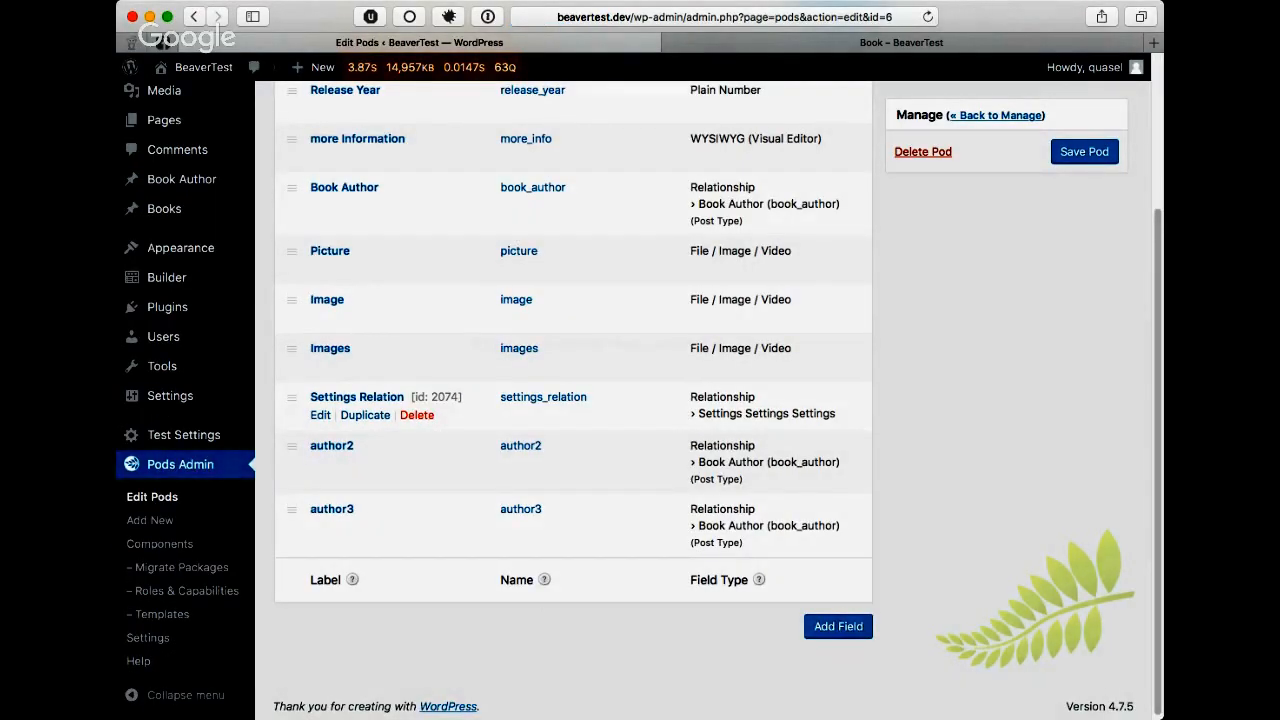
click(417, 415)
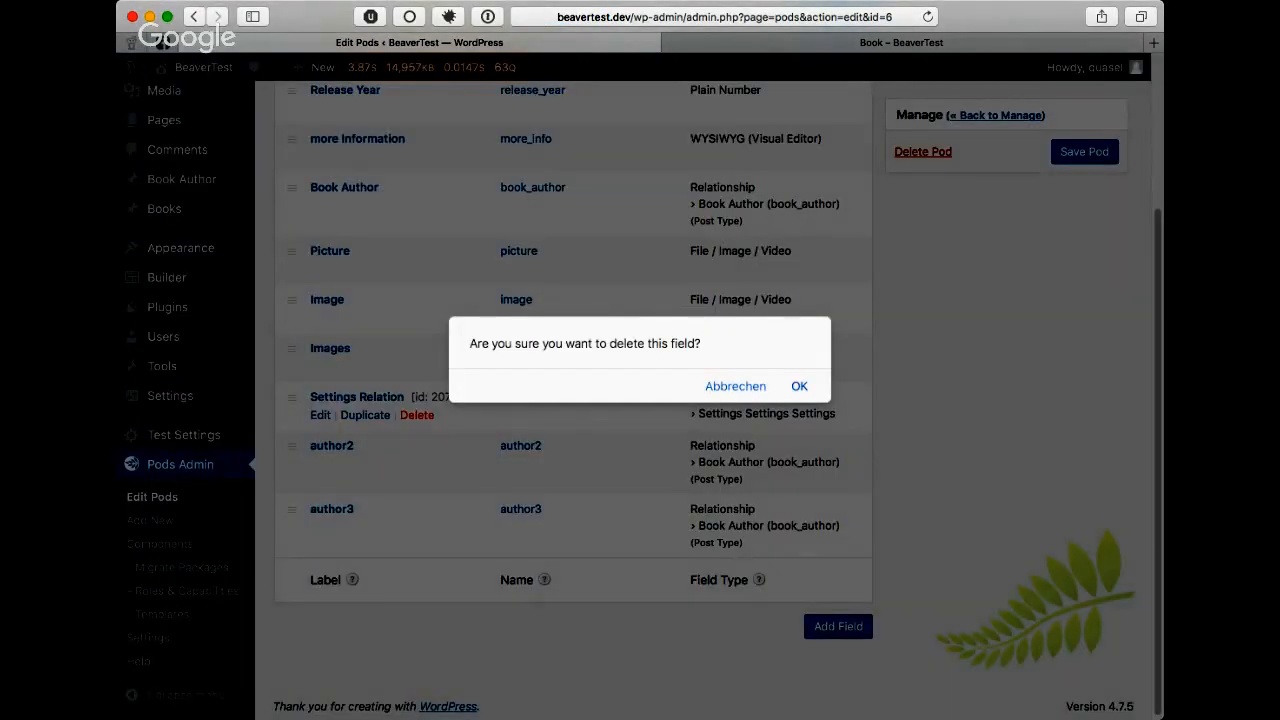
key(Return)
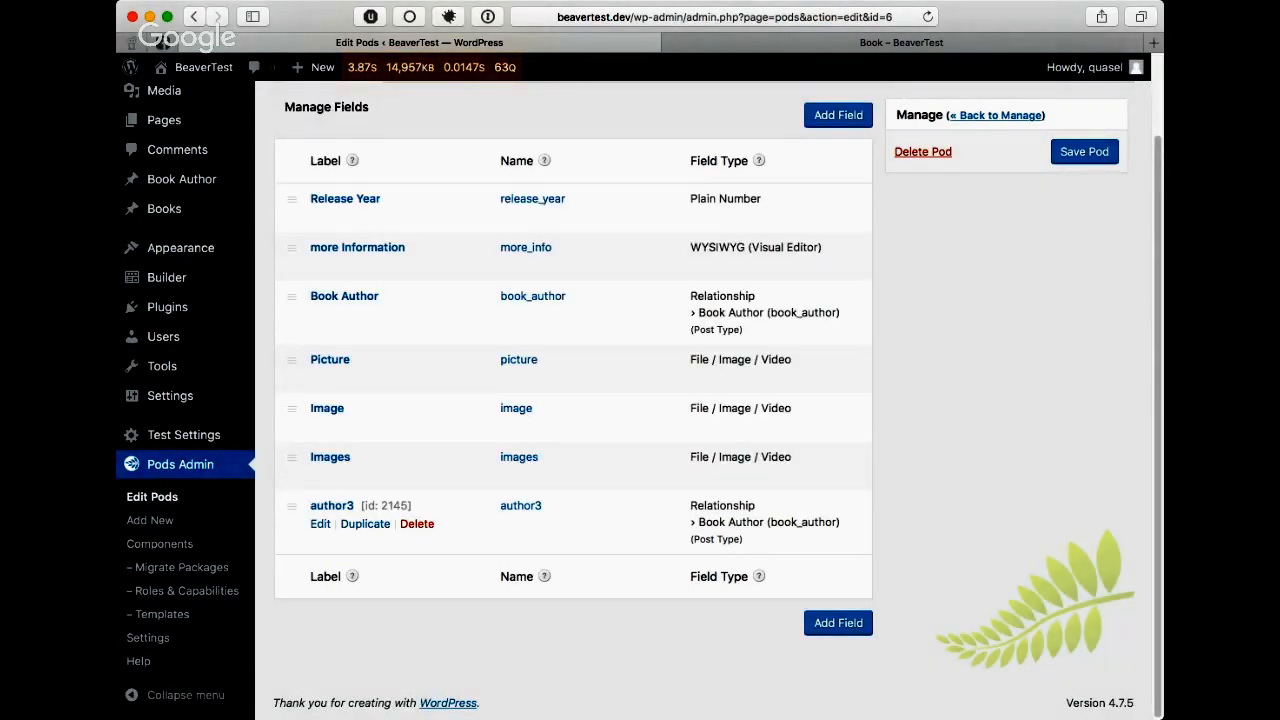
click(417, 523)
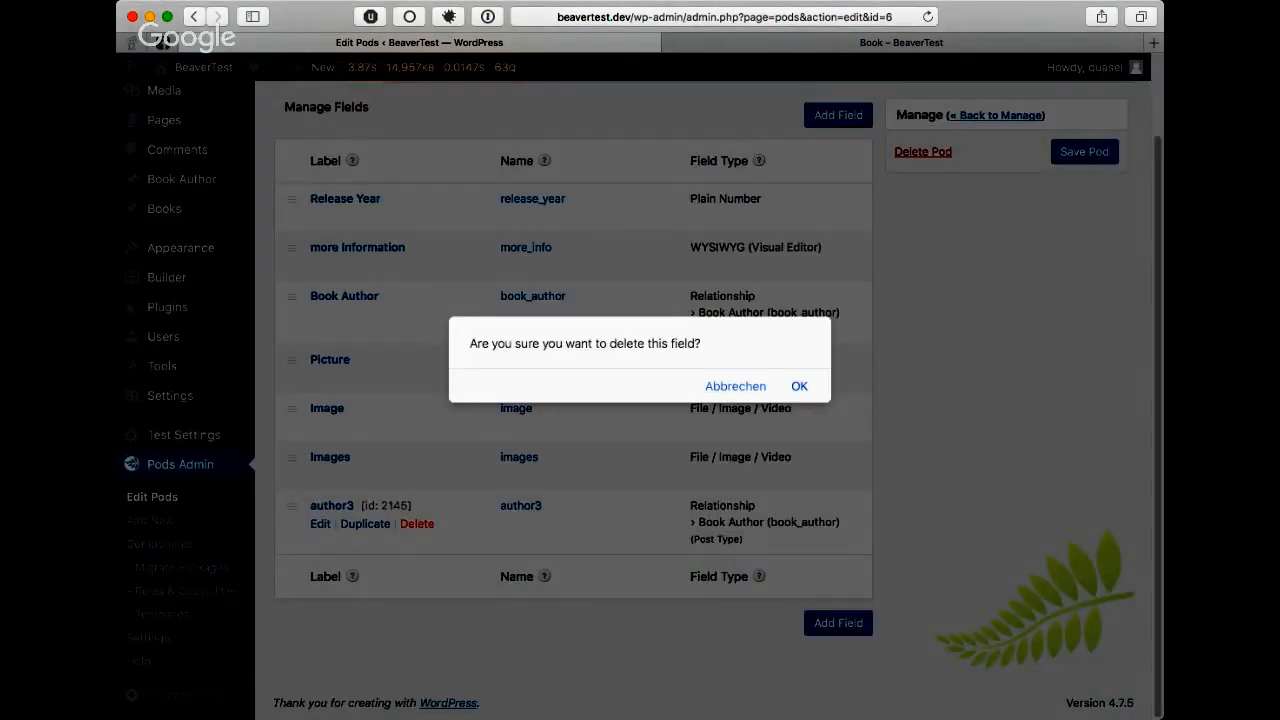
key(Return)
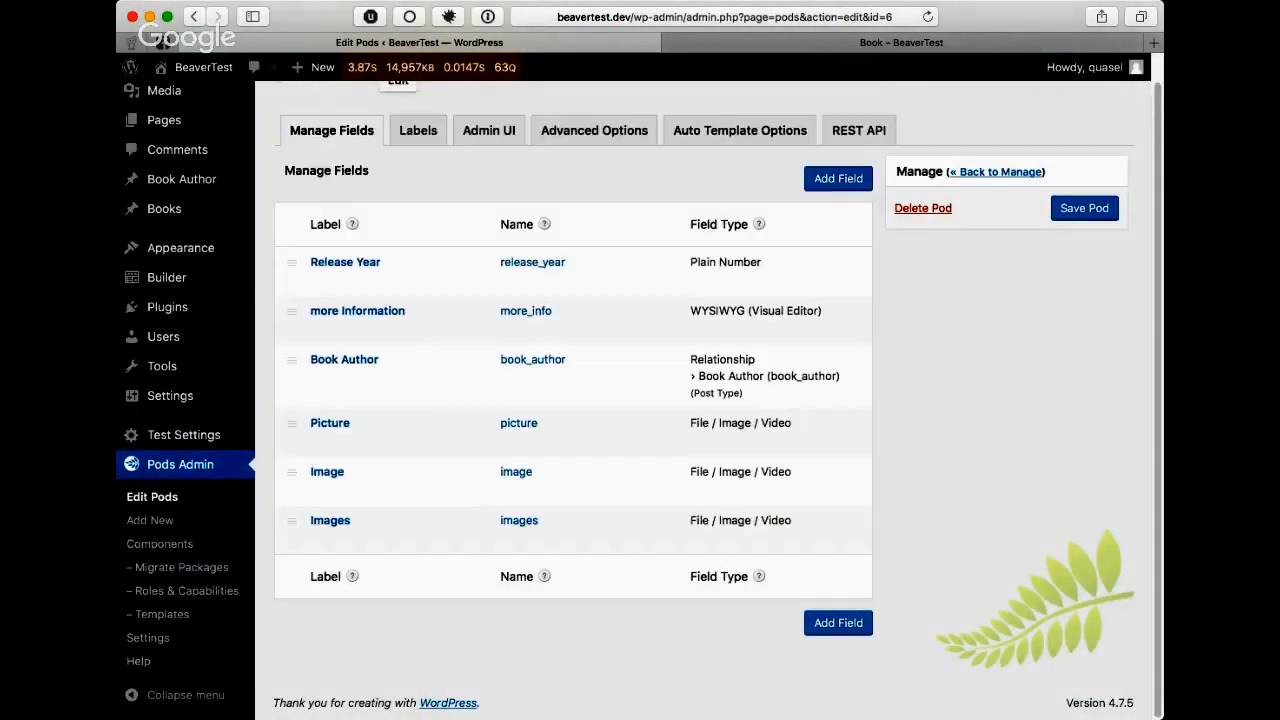
click(1084, 208)
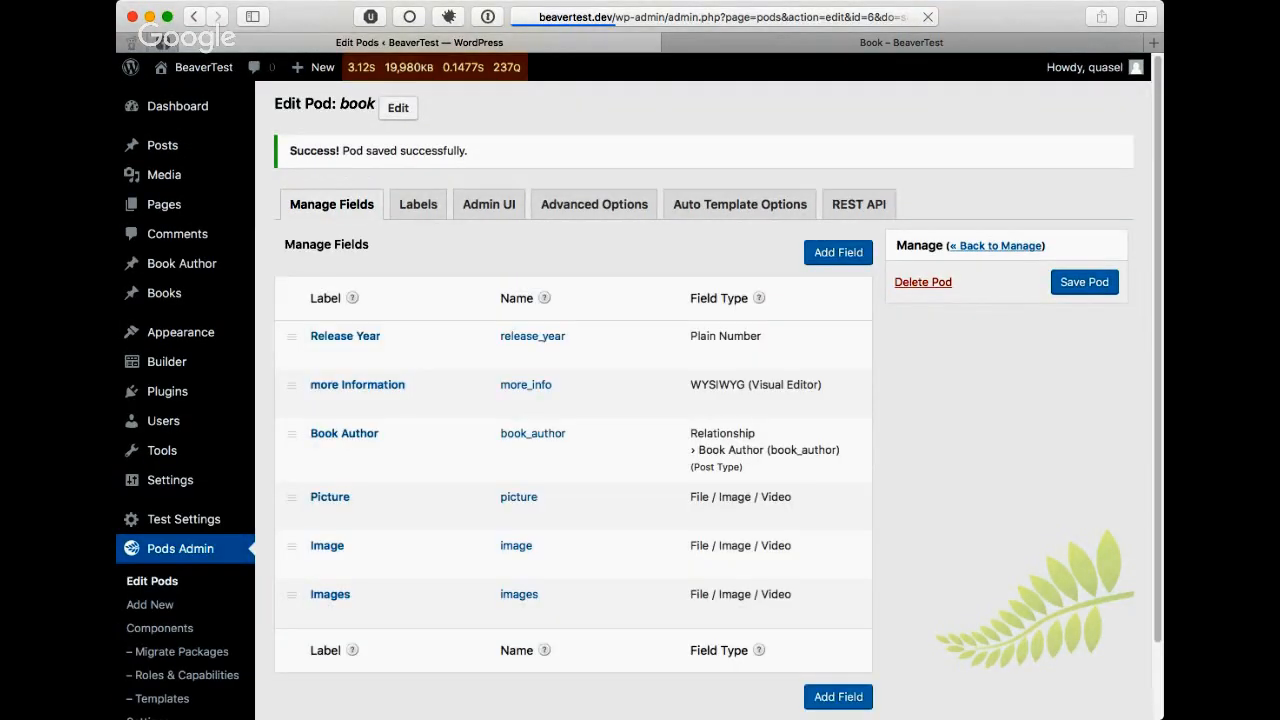
- Open "Awesome Book – Template Code" for editing and go to its Book Author field
mouse_move(164, 293)
click(291, 295)
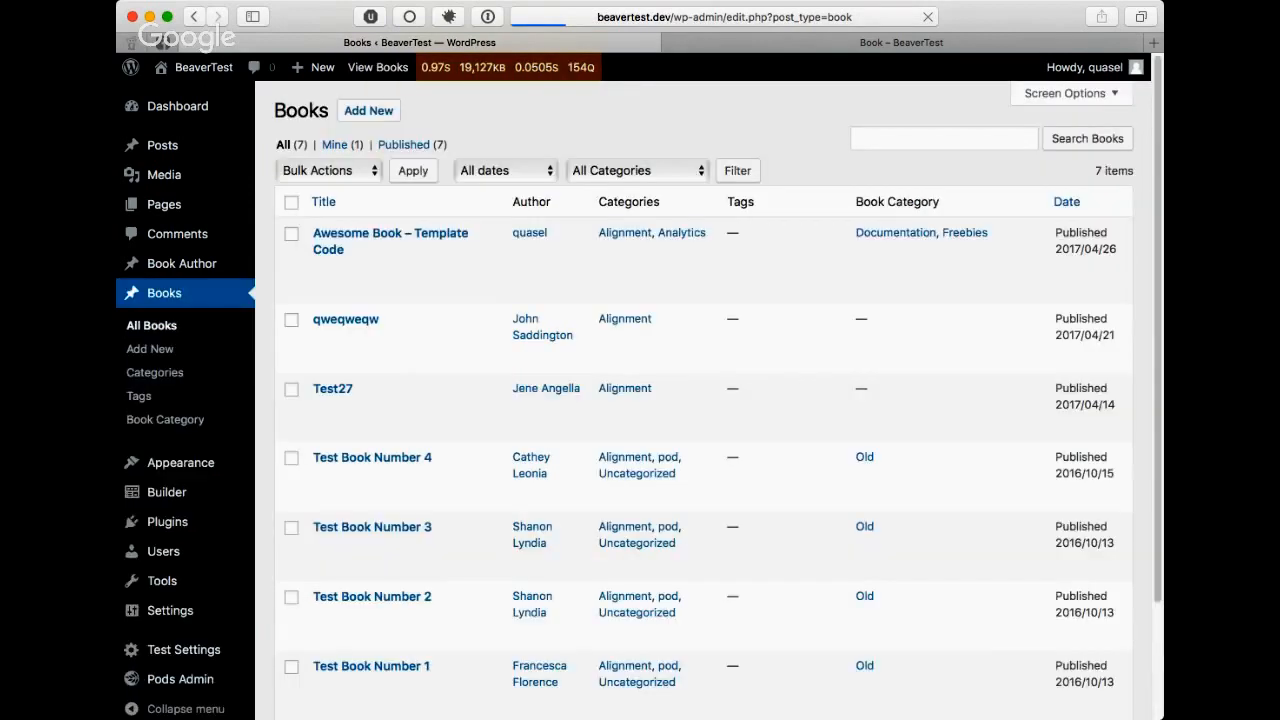
click(330, 249)
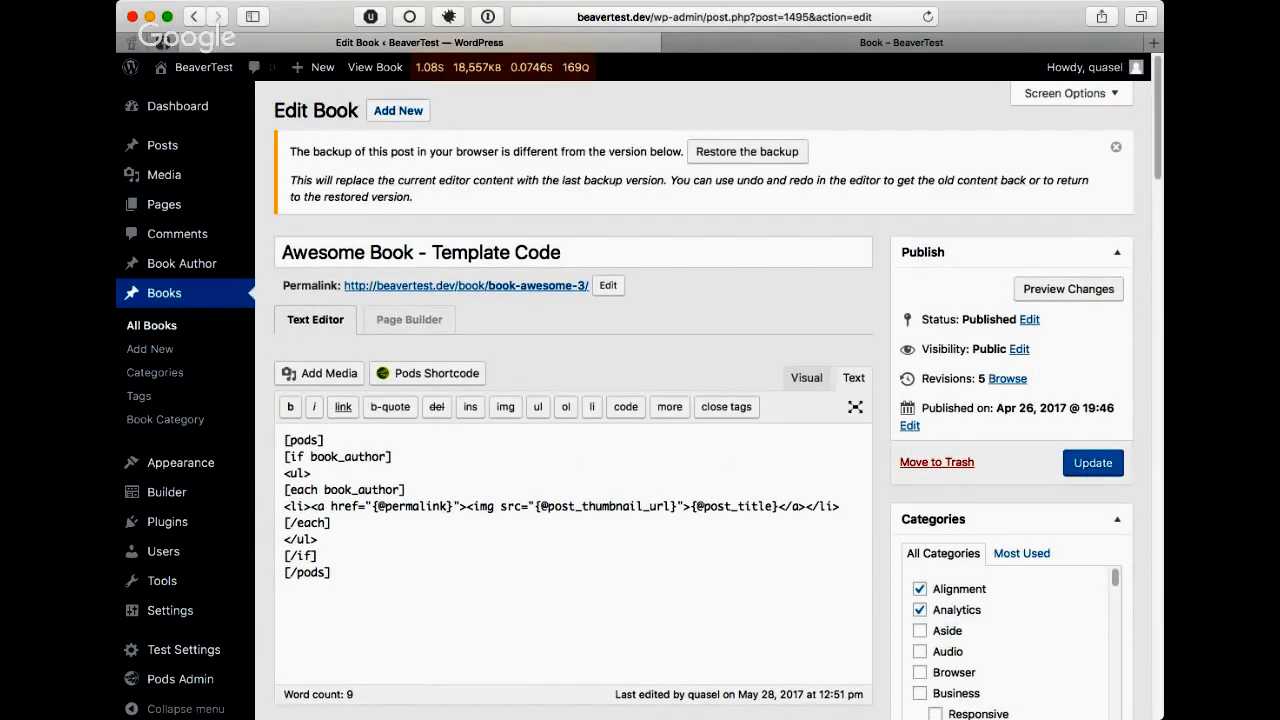
scroll(640, 400, down, 3)
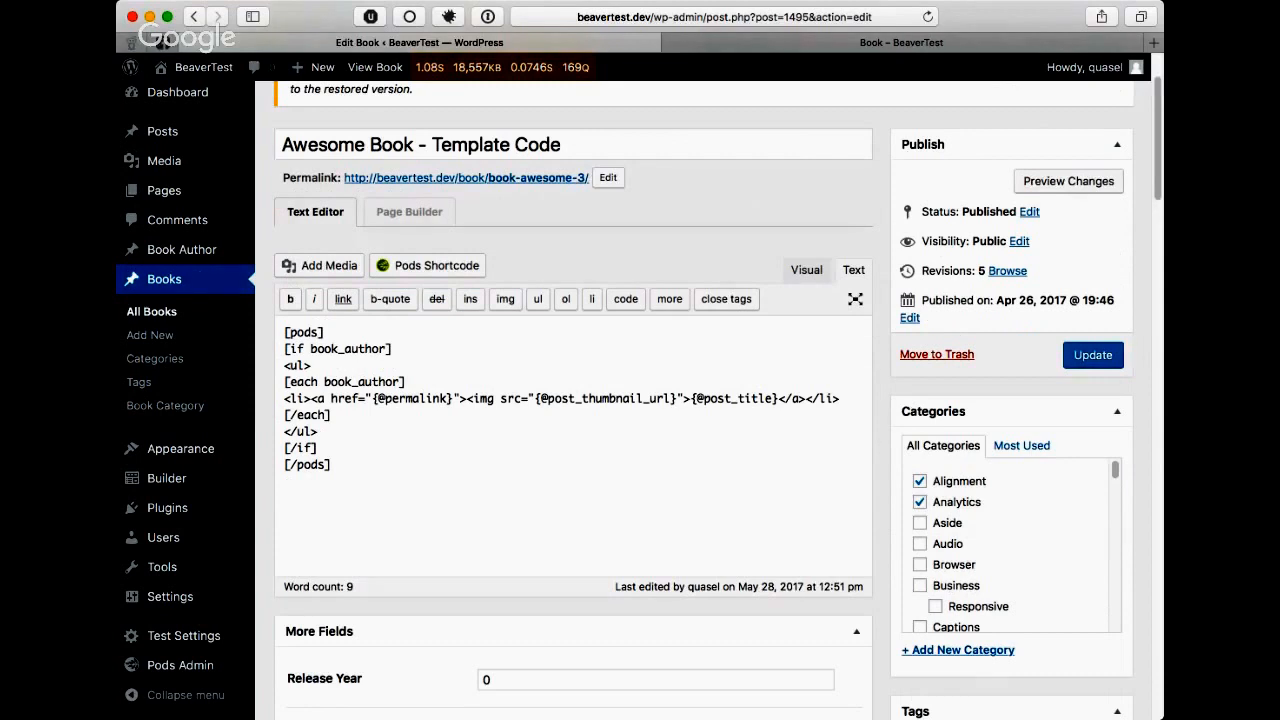
scroll(640, 400, down, 15)
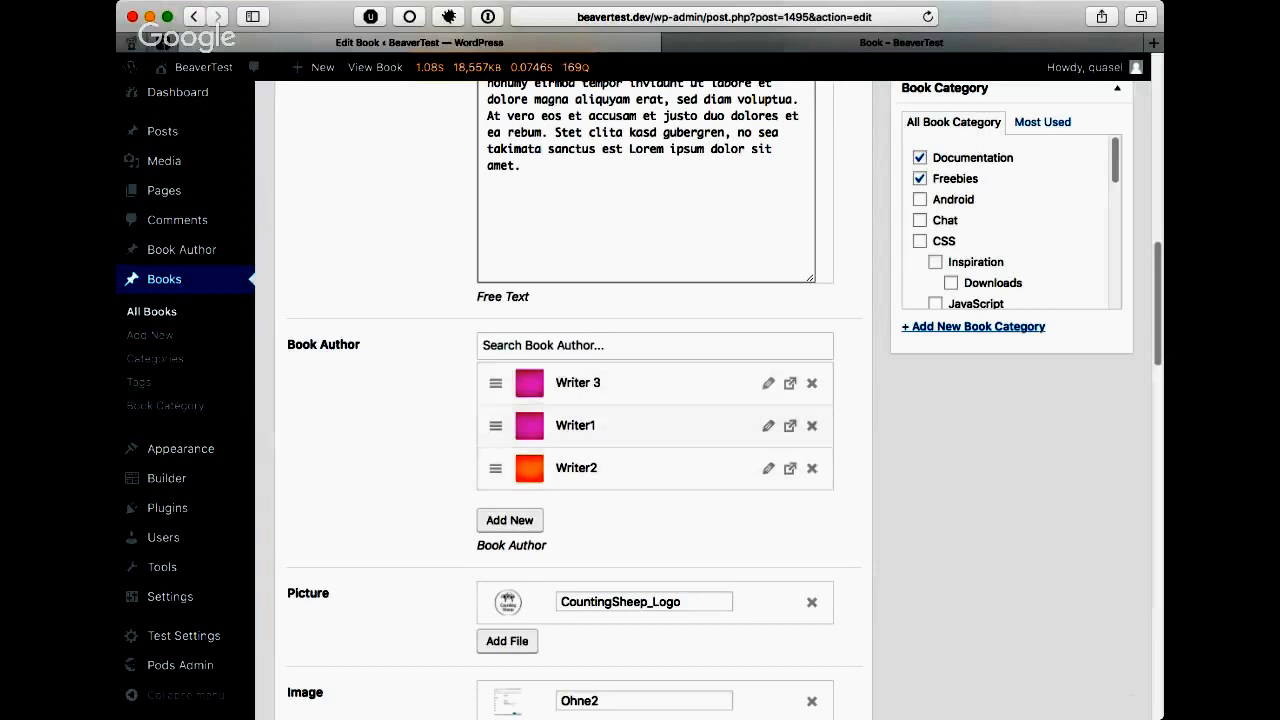
- Move Writer2 to the first position in the Book Author list
drag(495, 468, 495, 383)
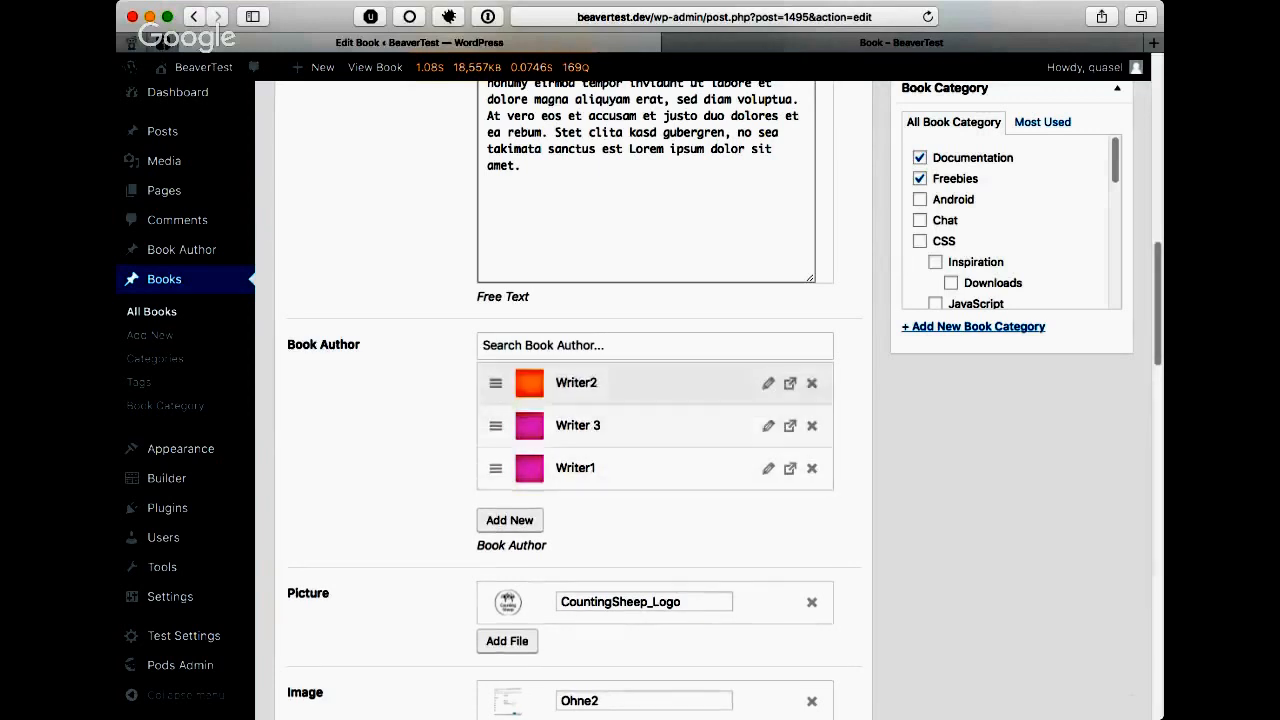
mouse_move(495, 468)
mouse_down()
mouse_move(495, 431)
mouse_move(495, 468)
mouse_up()
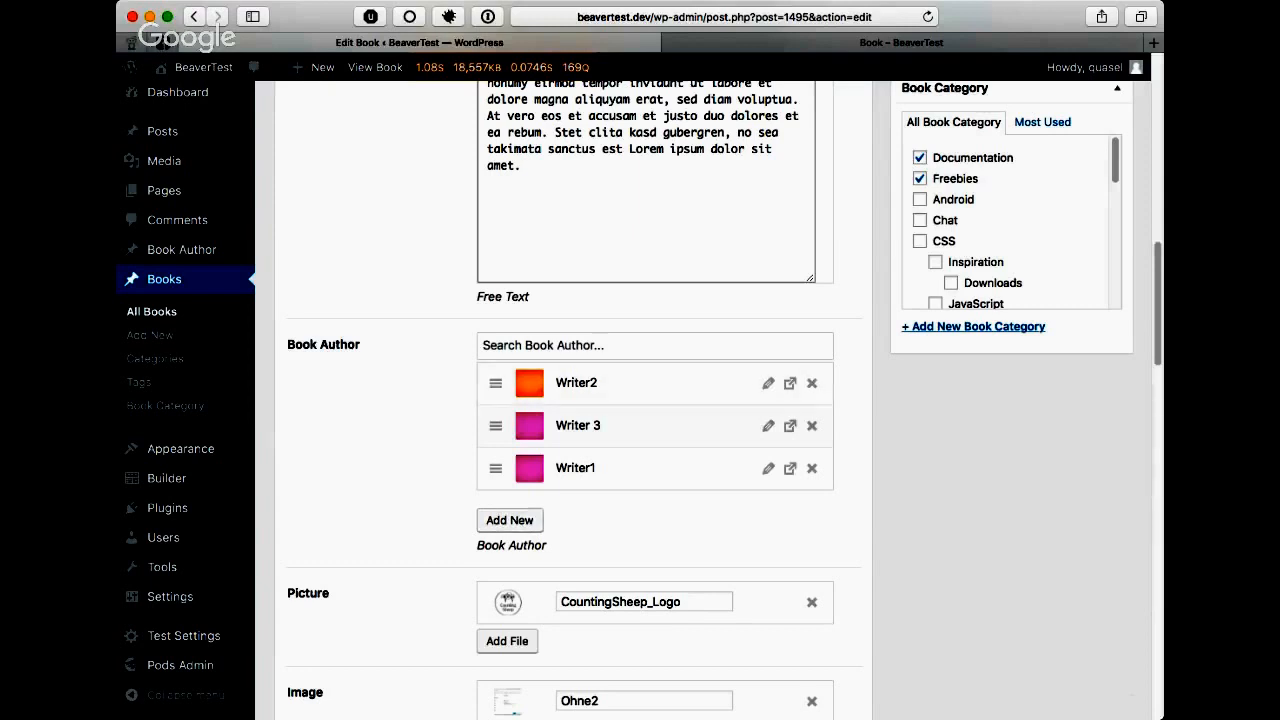
click(580, 345)
click(580, 374)
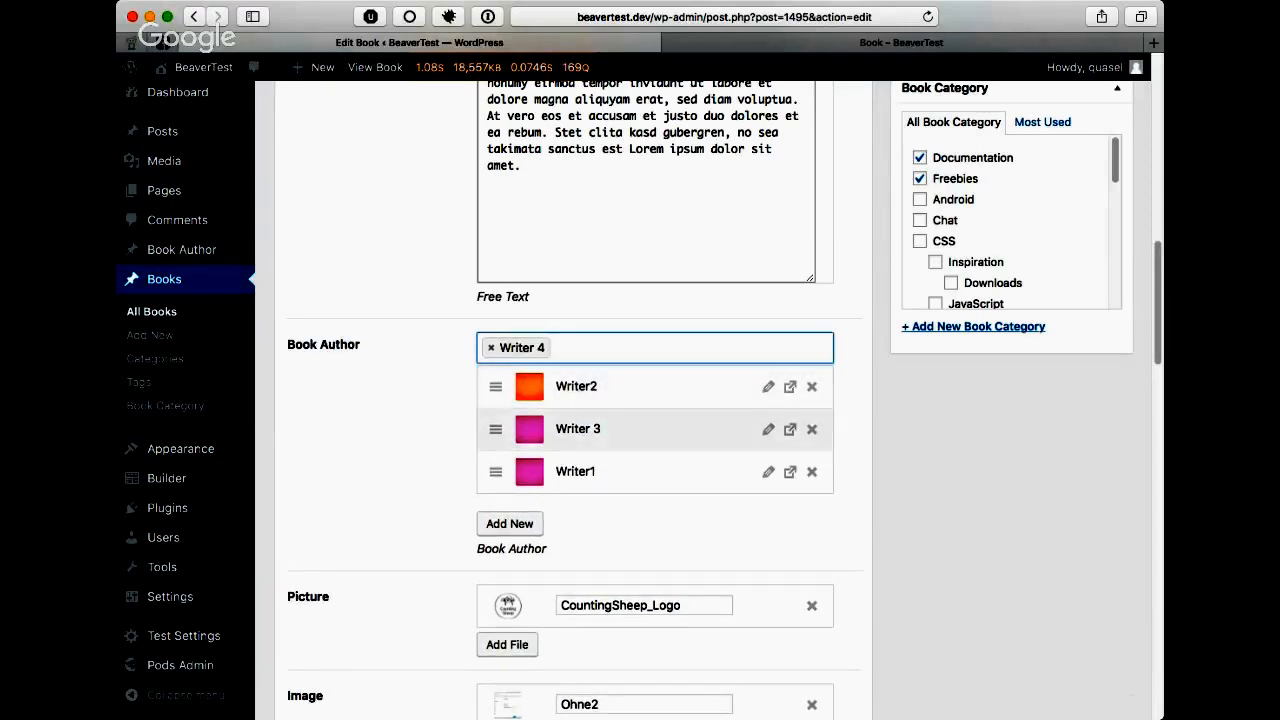
click(605, 348)
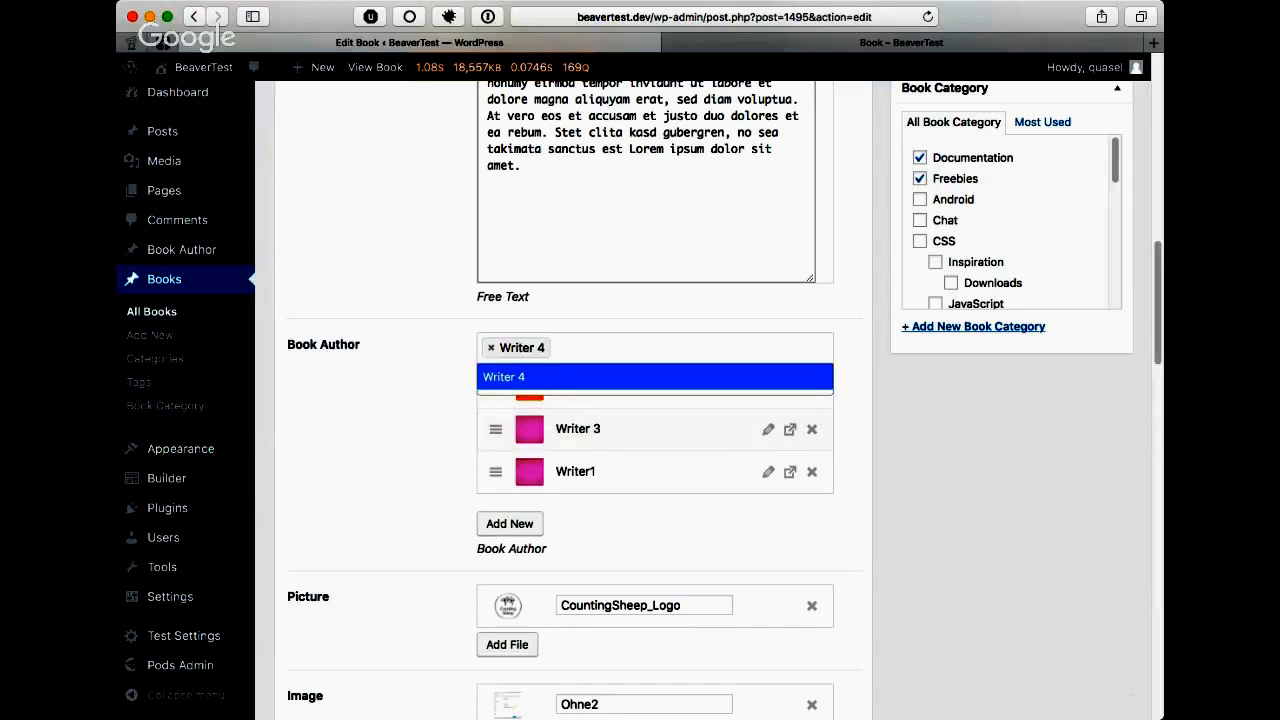
click(580, 377)
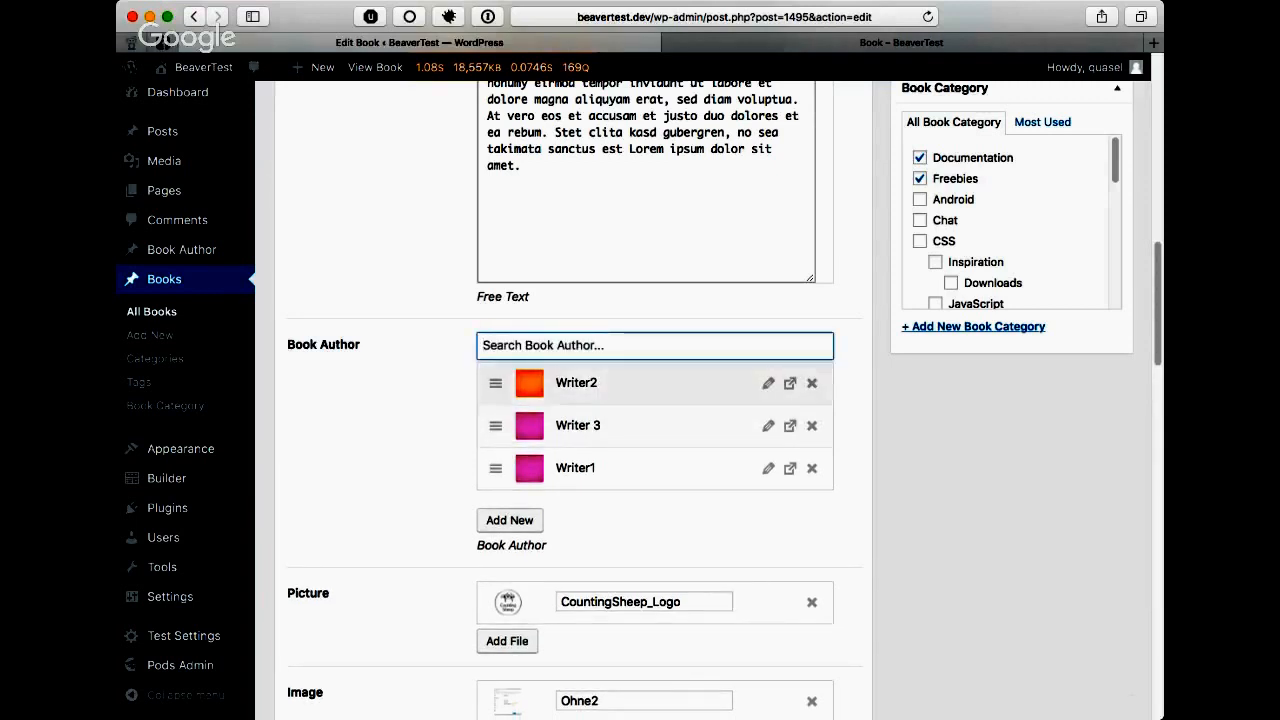
- Select Writer 4 in the Book Author search field
click(600, 347)
click(580, 376)
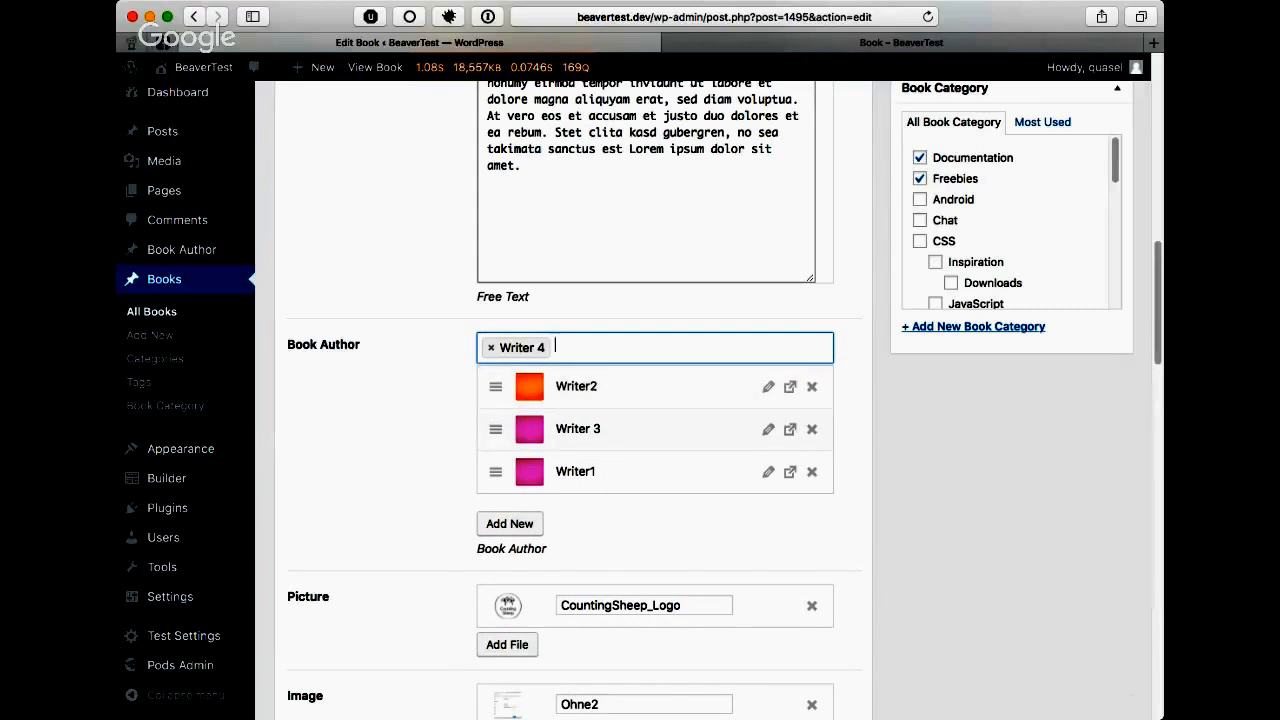
- Remove Writer 4 from the Book Author search field and leave the field empty
key(BackSpace)
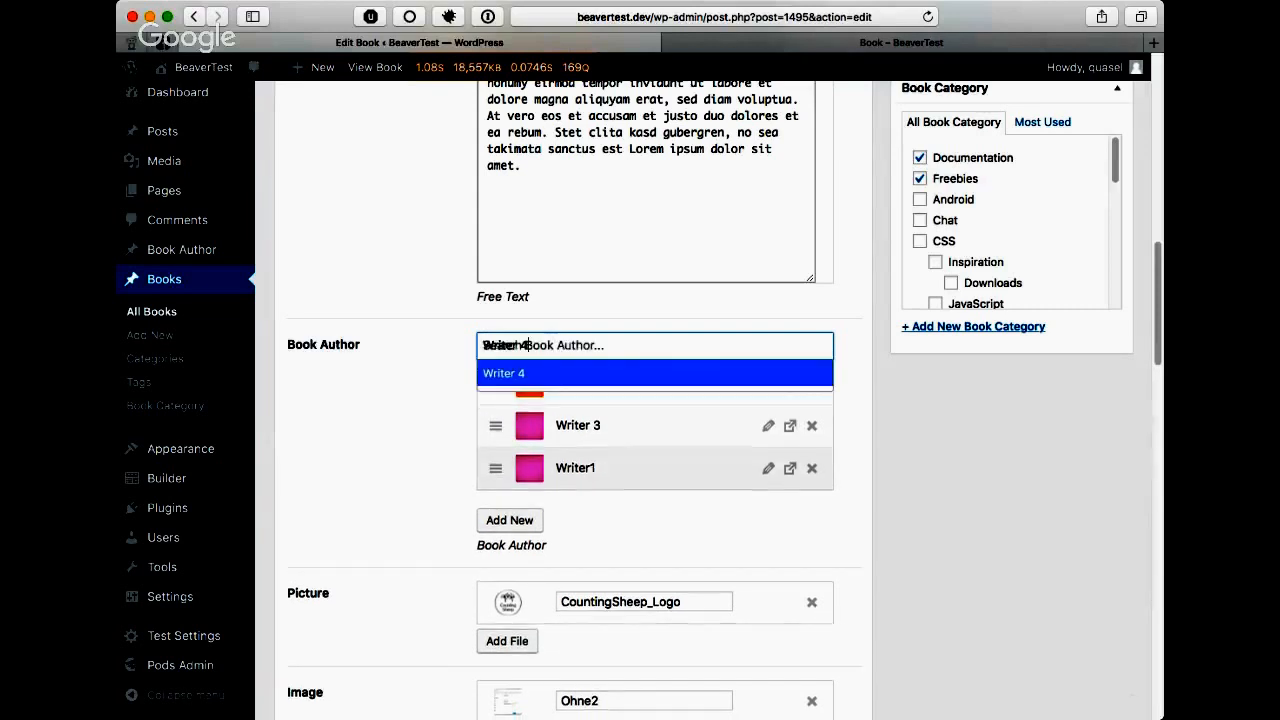
text(Wri)
key(BackSpace)
key(BackSpace)
key(BackSpace)
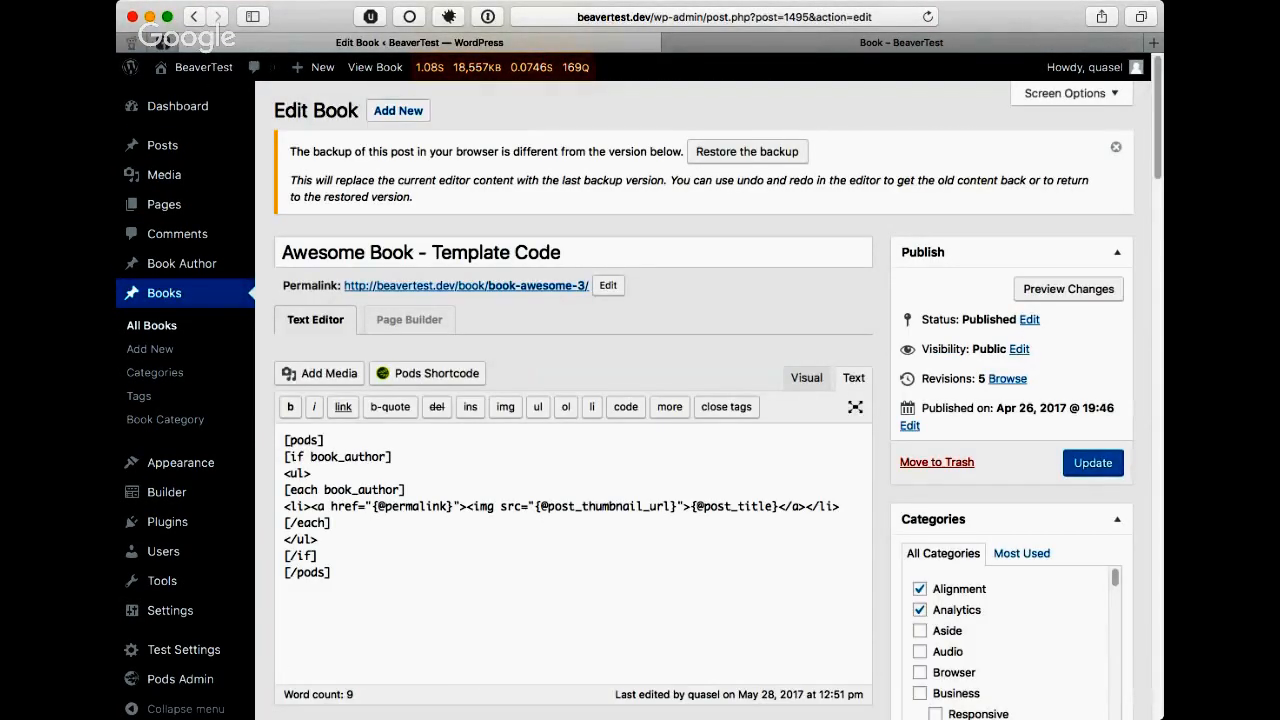
- Update the book and reload the Book theme layout in the page builder
click(1093, 462)
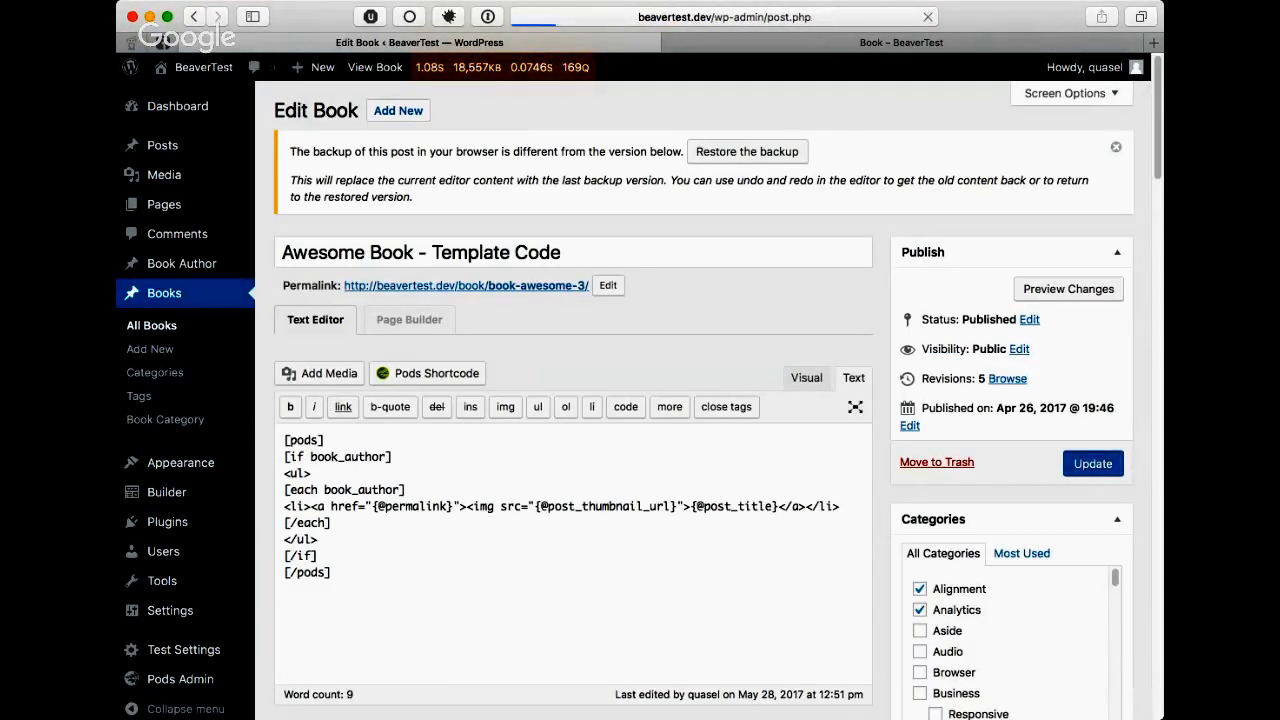
scroll(640, 400, down, 5)
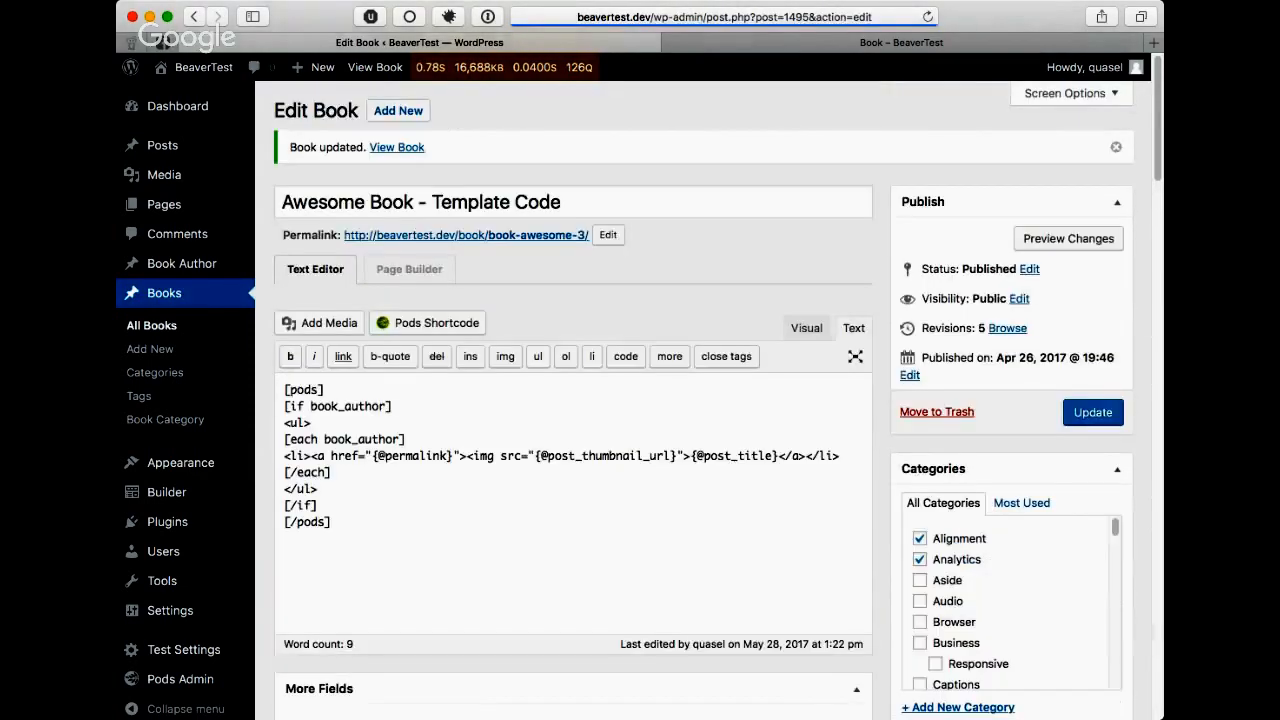
key(ctrl+Tab)
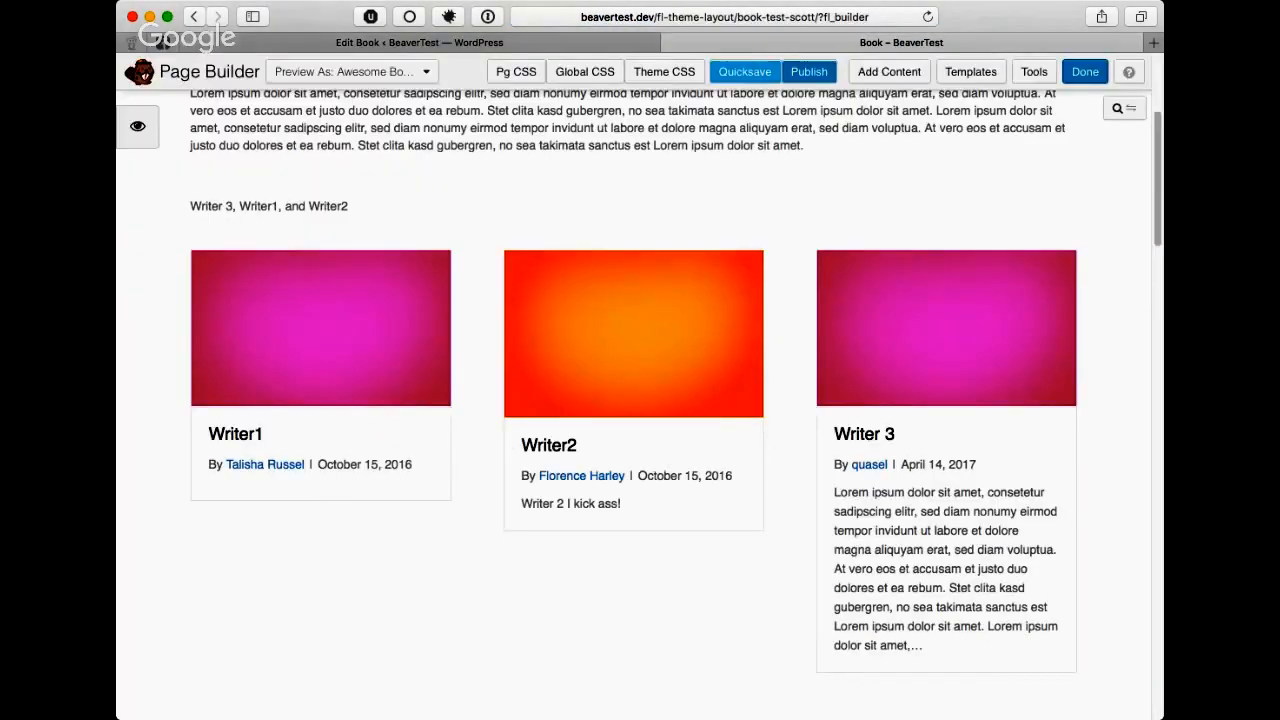
key(super+r)
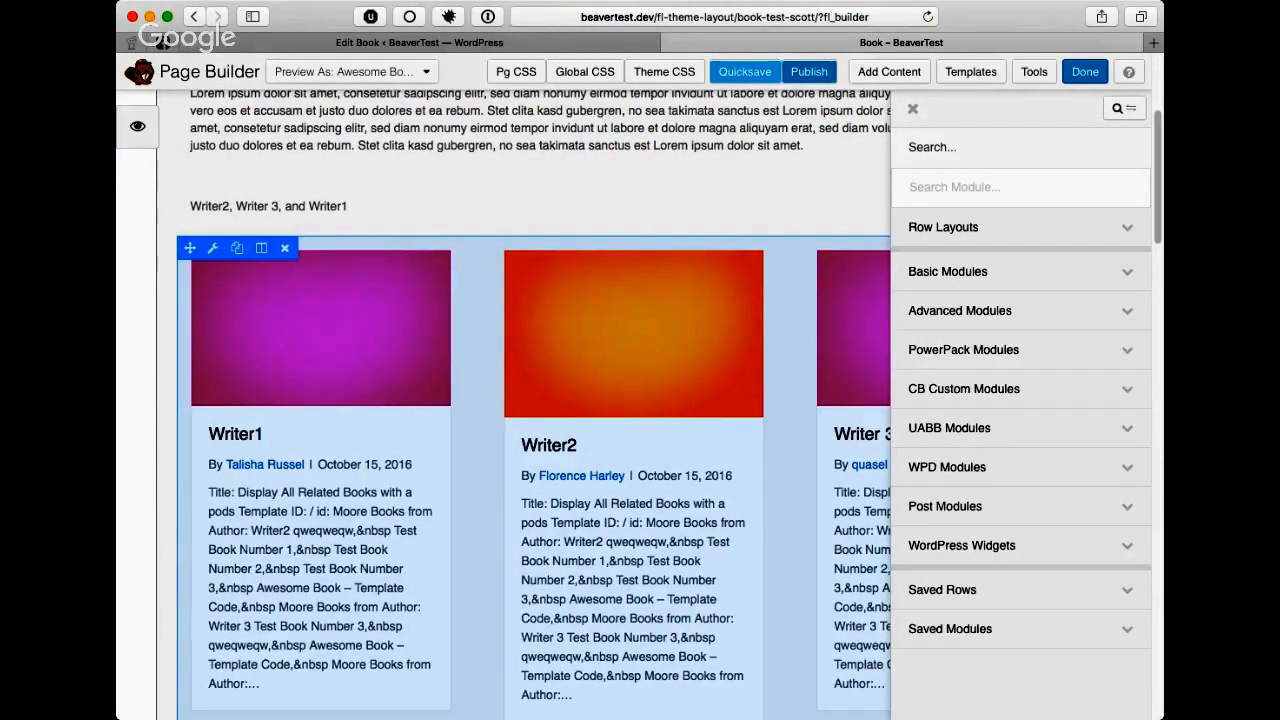
- Set the author Posts module's custom query to order by Date and save the module
click(213, 248)
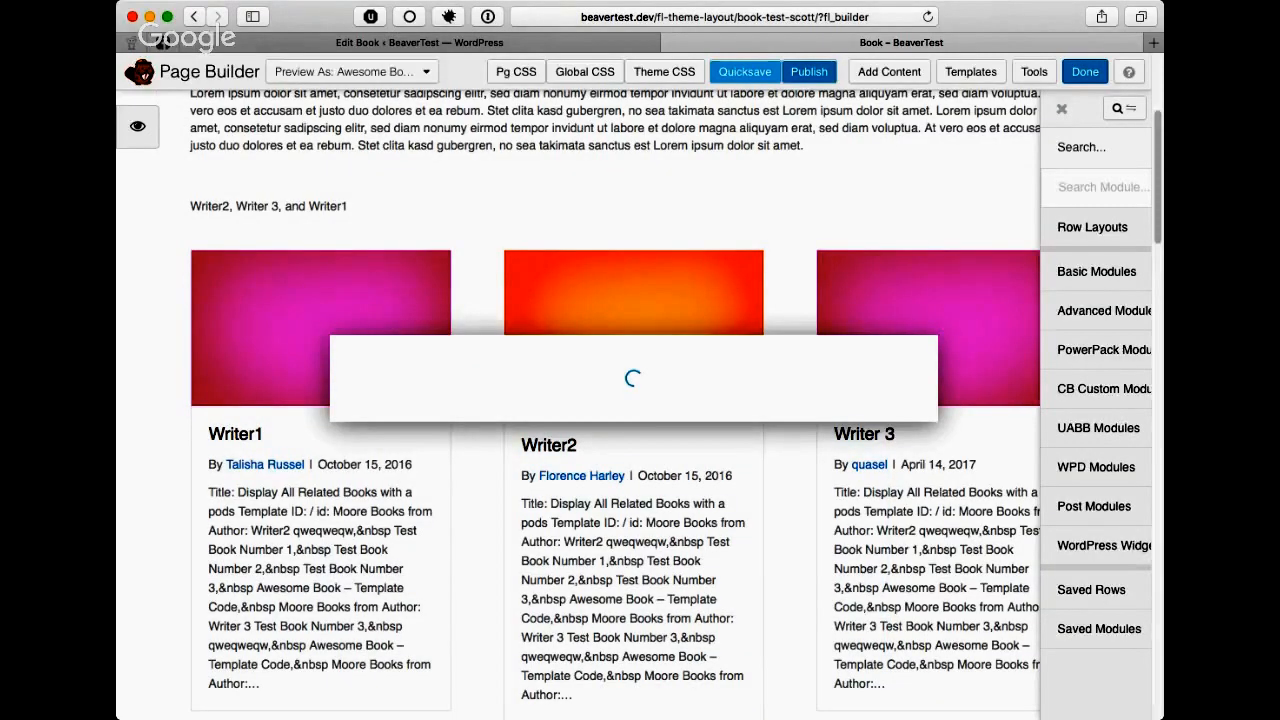
click(575, 203)
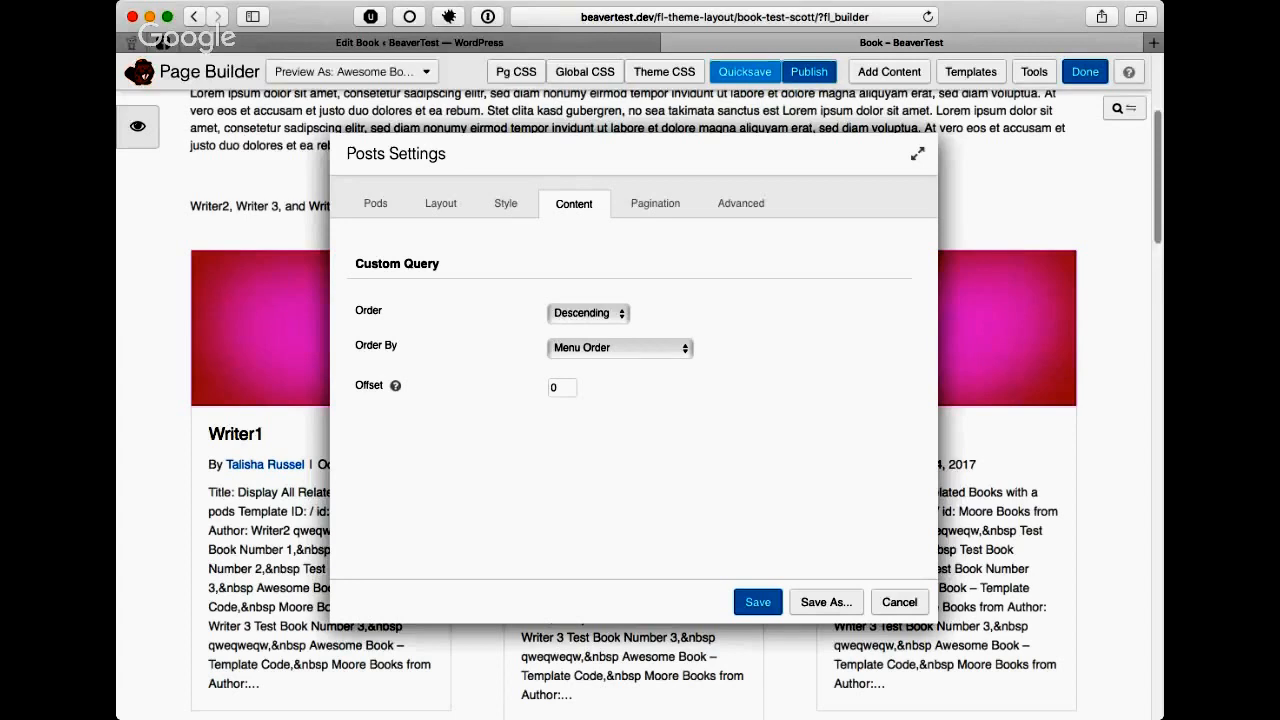
click(627, 342)
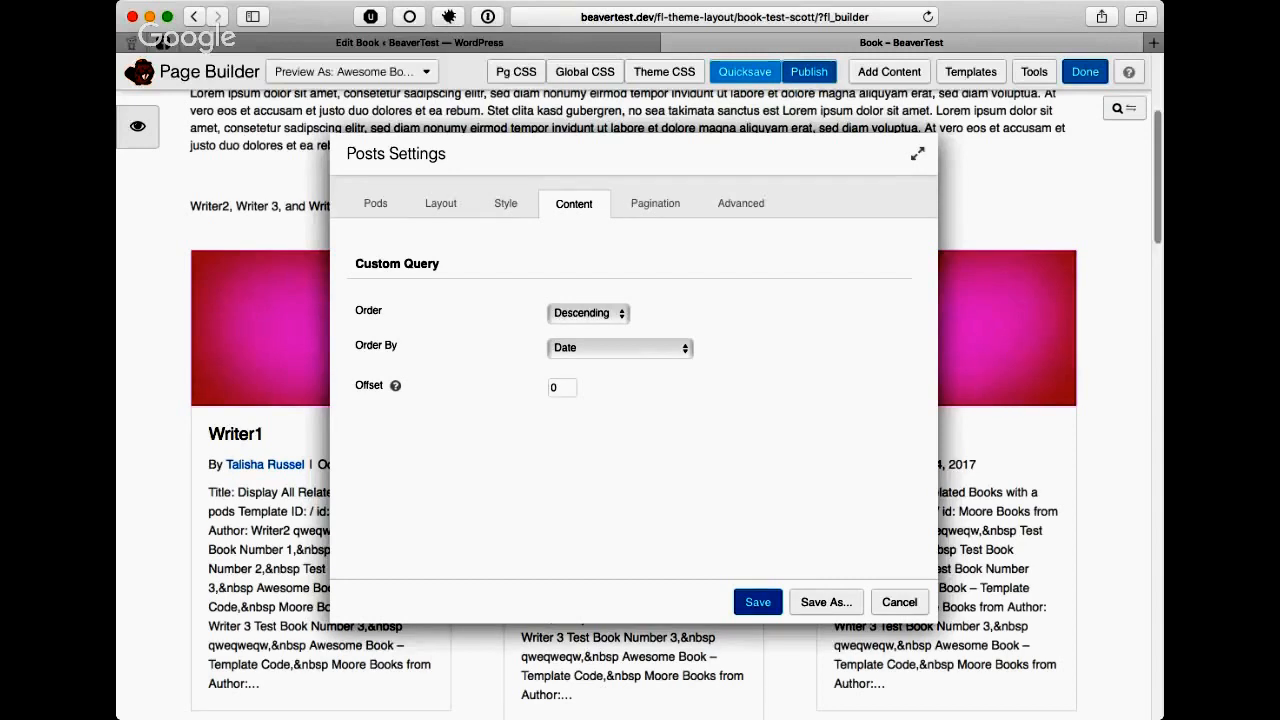
click(757, 602)
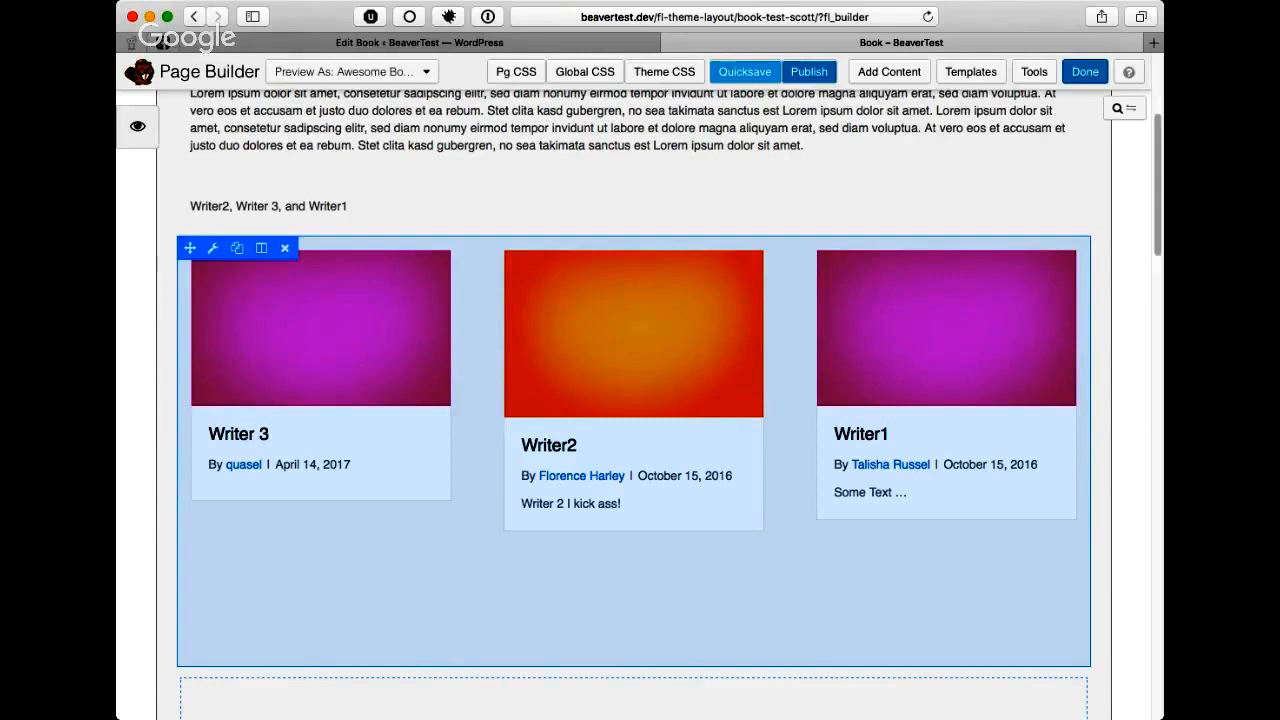
- Set the author Posts module's post layout to Custom and open the custom post layout's HTML for editing
click(213, 248)
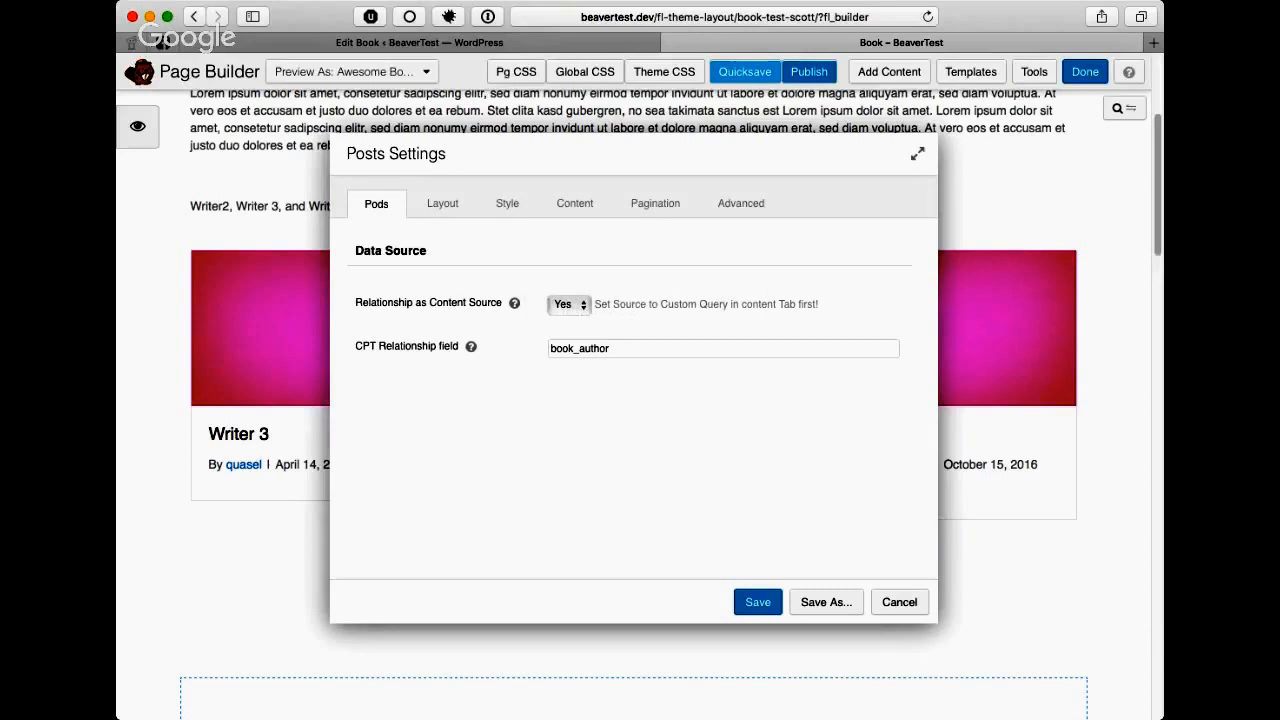
click(442, 204)
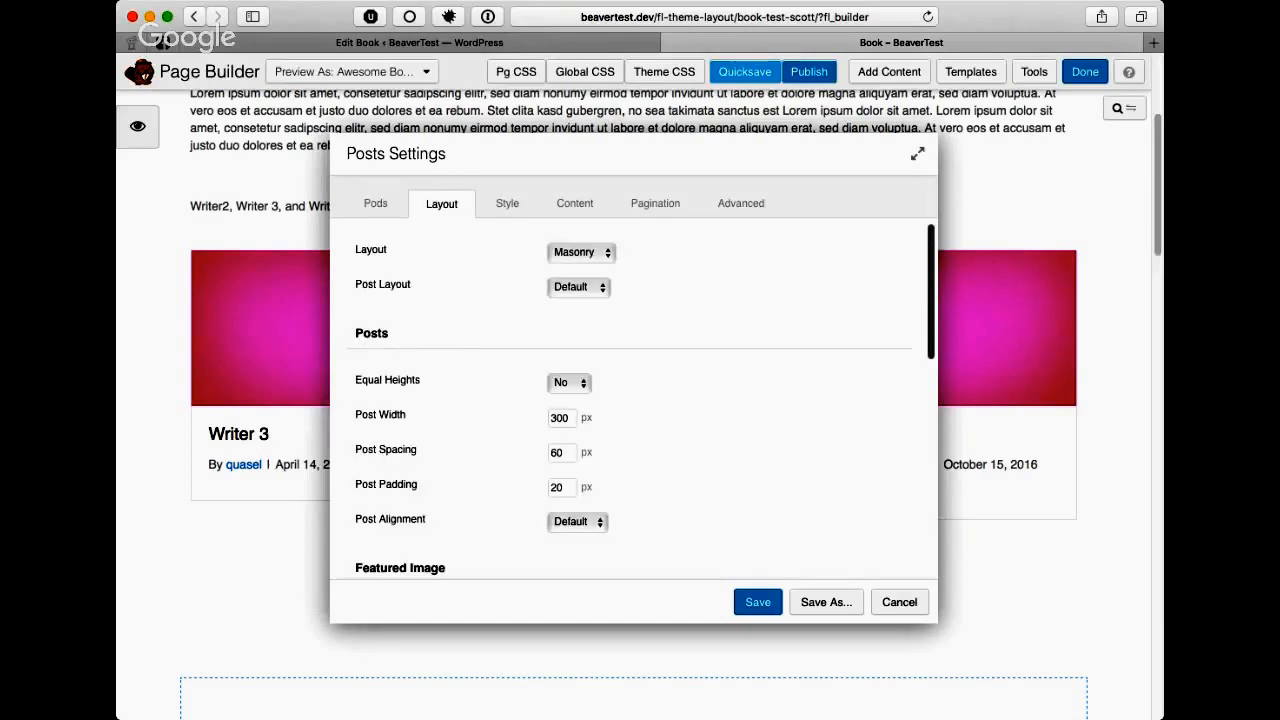
click(575, 304)
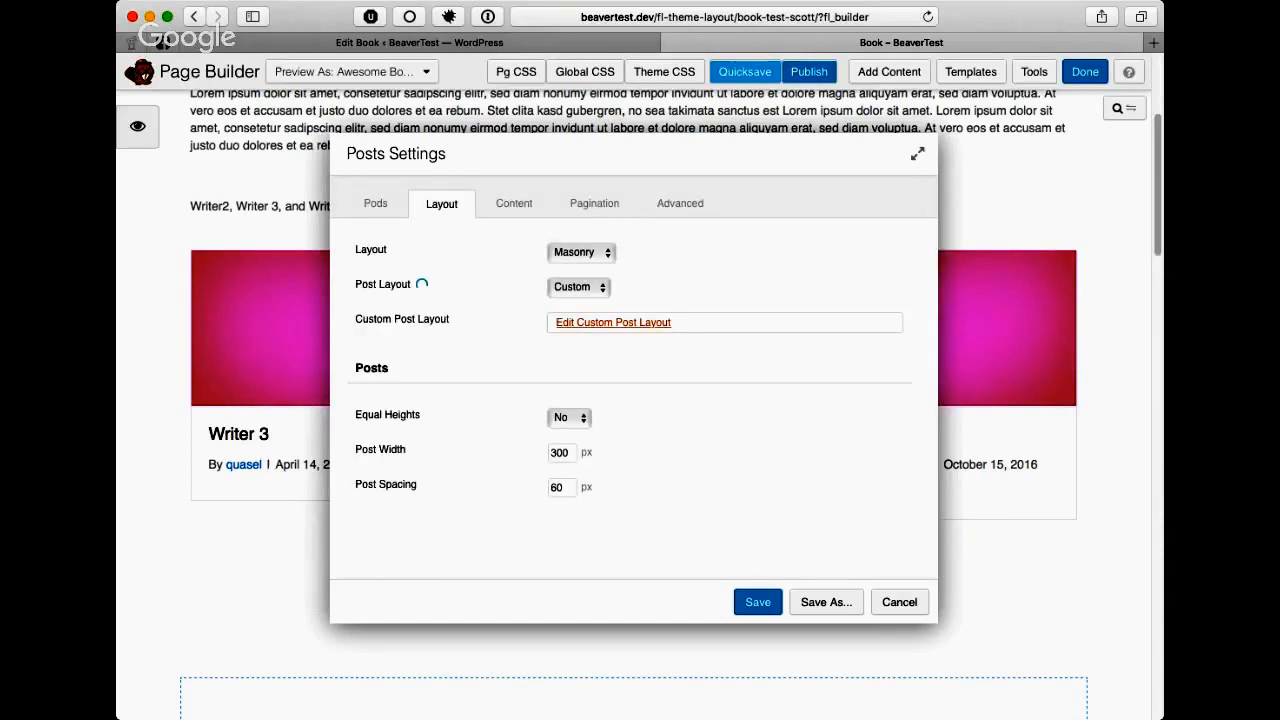
click(613, 323)
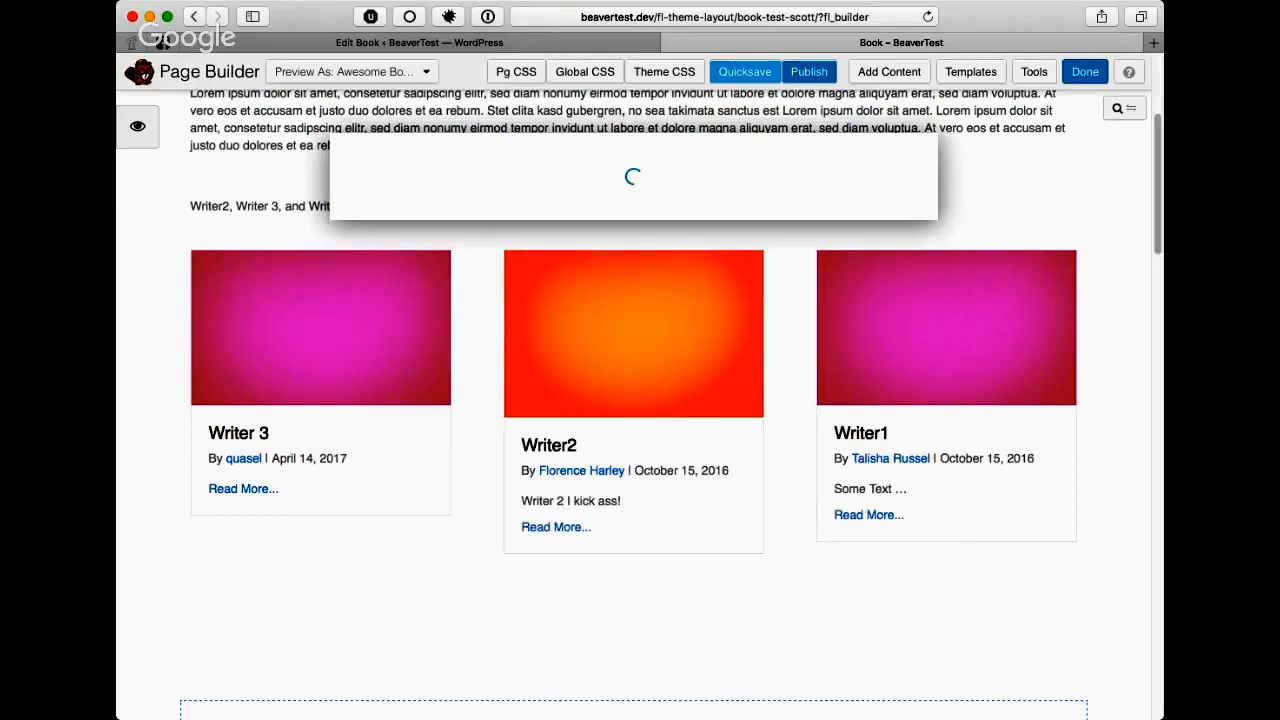
scroll(913, 400, down, 3)
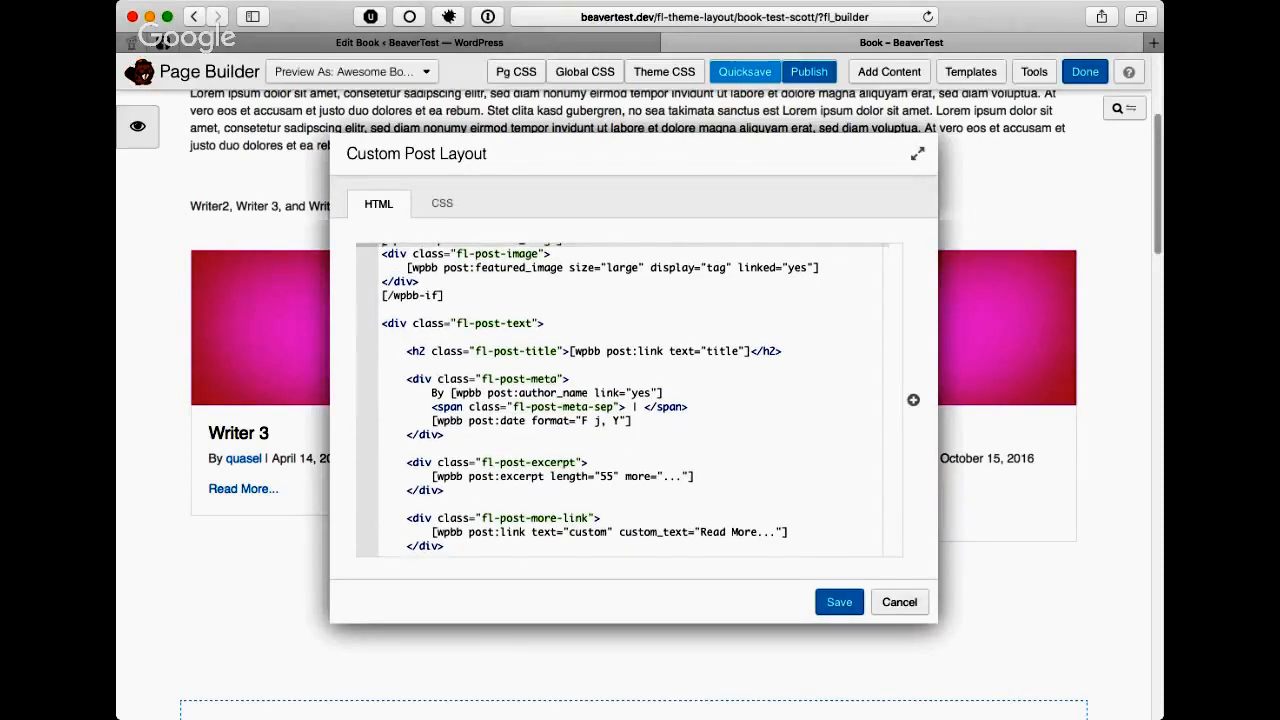
scroll(913, 400, up, 2)
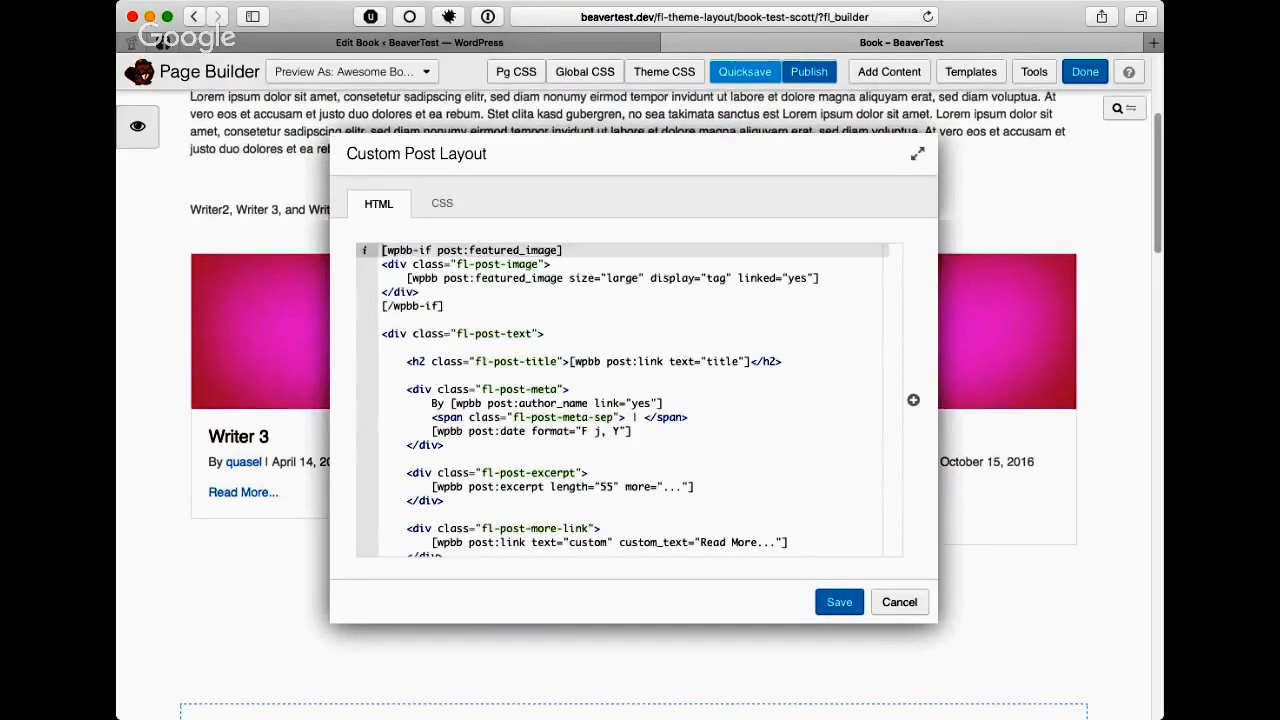
scroll(913, 400, up, 3)
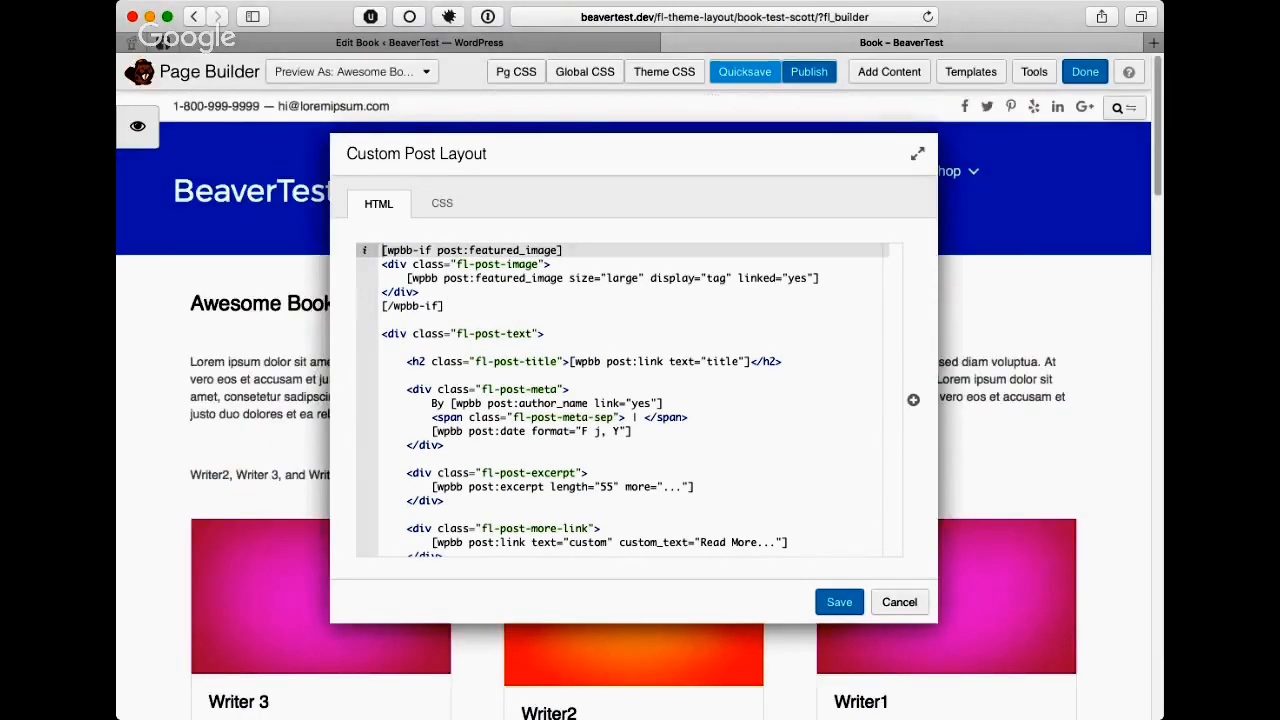
- Delete the fl-post-meta block from the custom post layout HTML
drag(443, 445, 382, 389)
key(BackSpace)
key(BackSpace)
key(BackSpace)
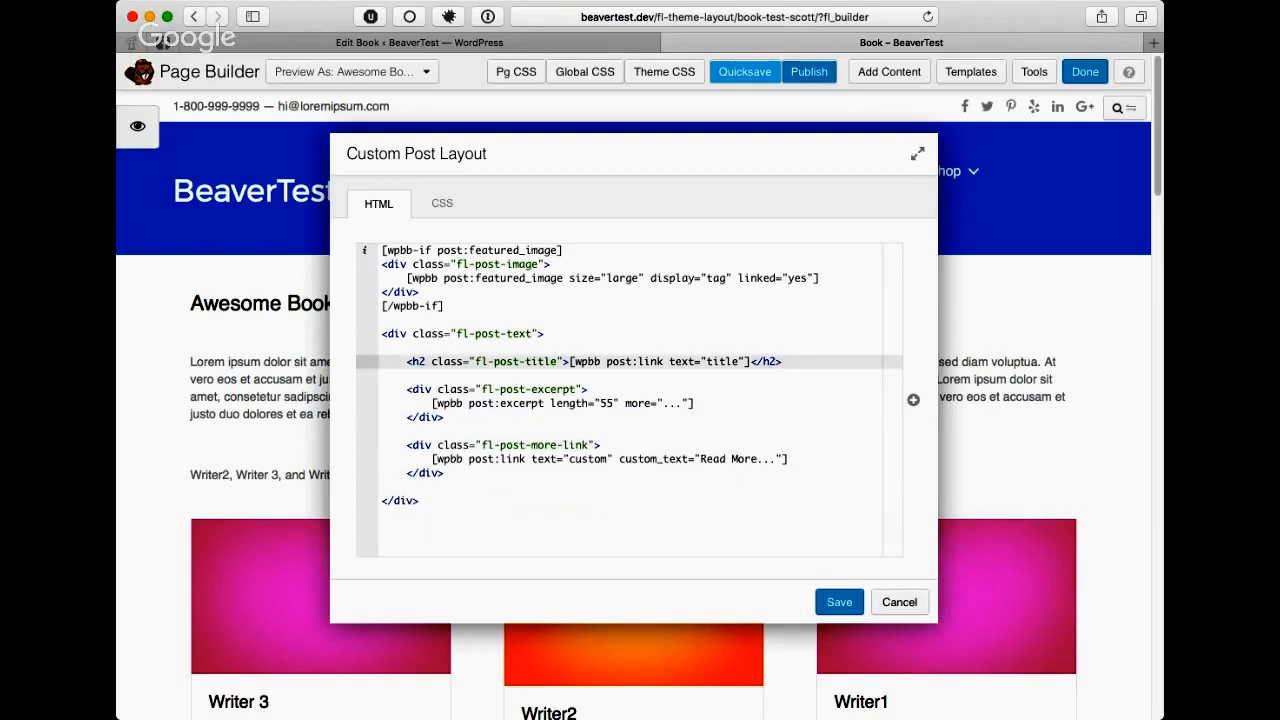
- Delete the fl-post-excerpt and fl-post-more-link blocks from the custom post layout HTML
drag(443, 417, 382, 390)
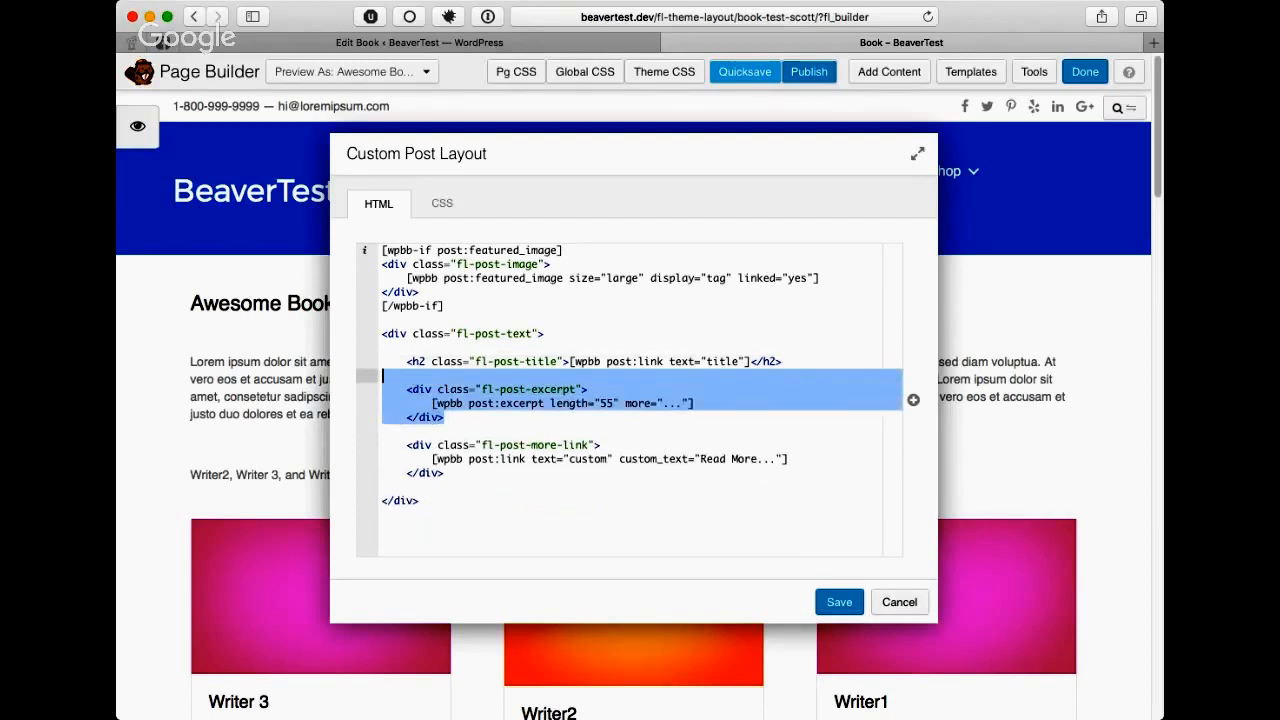
key(BackSpace)
key(BackSpace)
key(BackSpace)
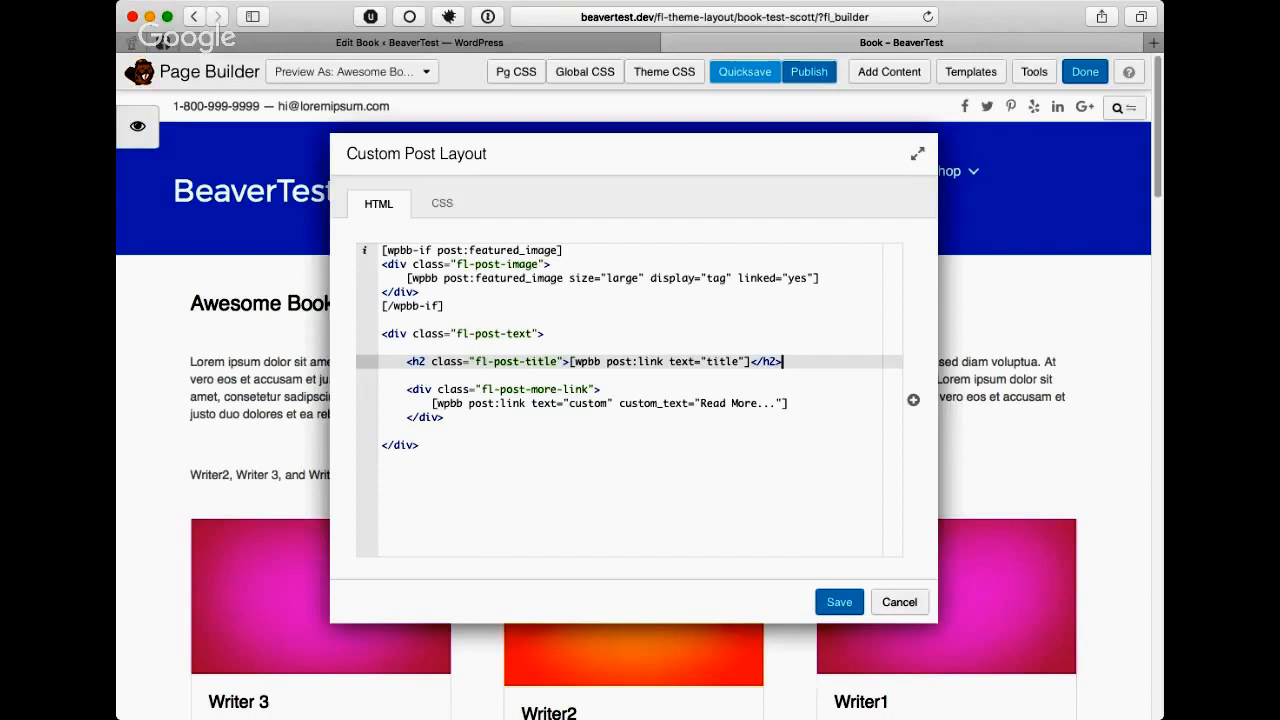
drag(443, 417, 382, 390)
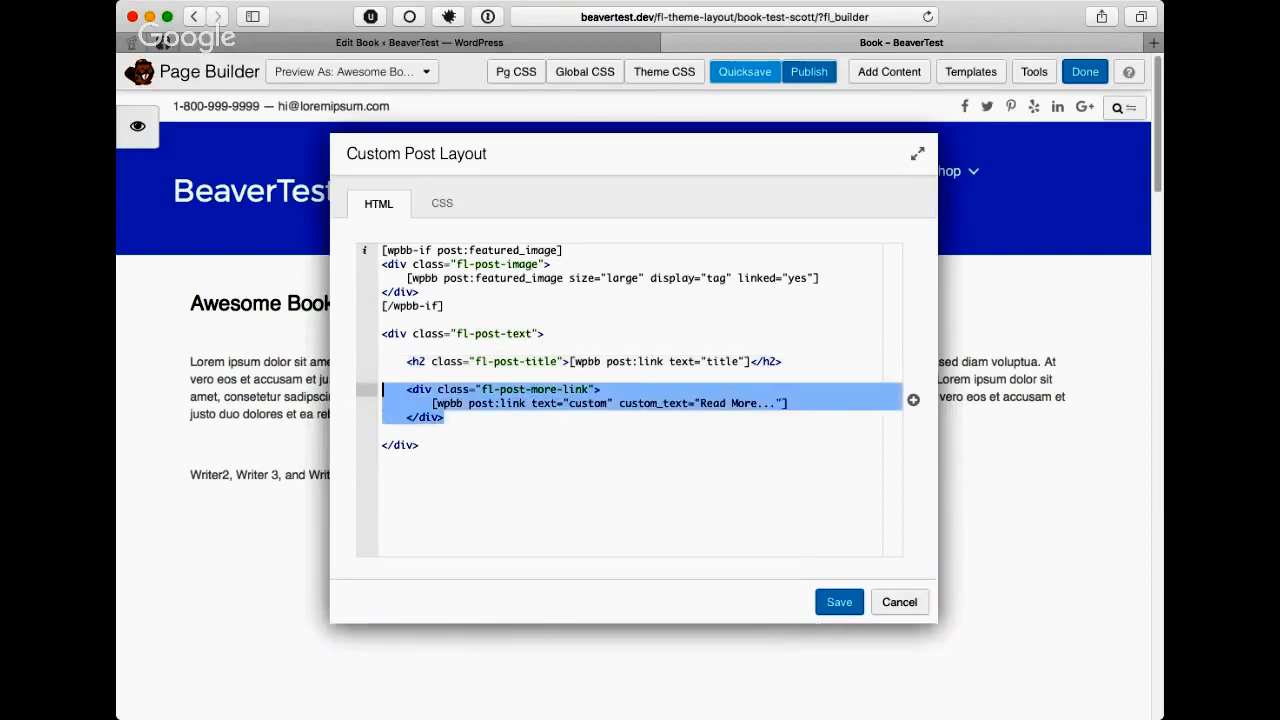
key(BackSpace)
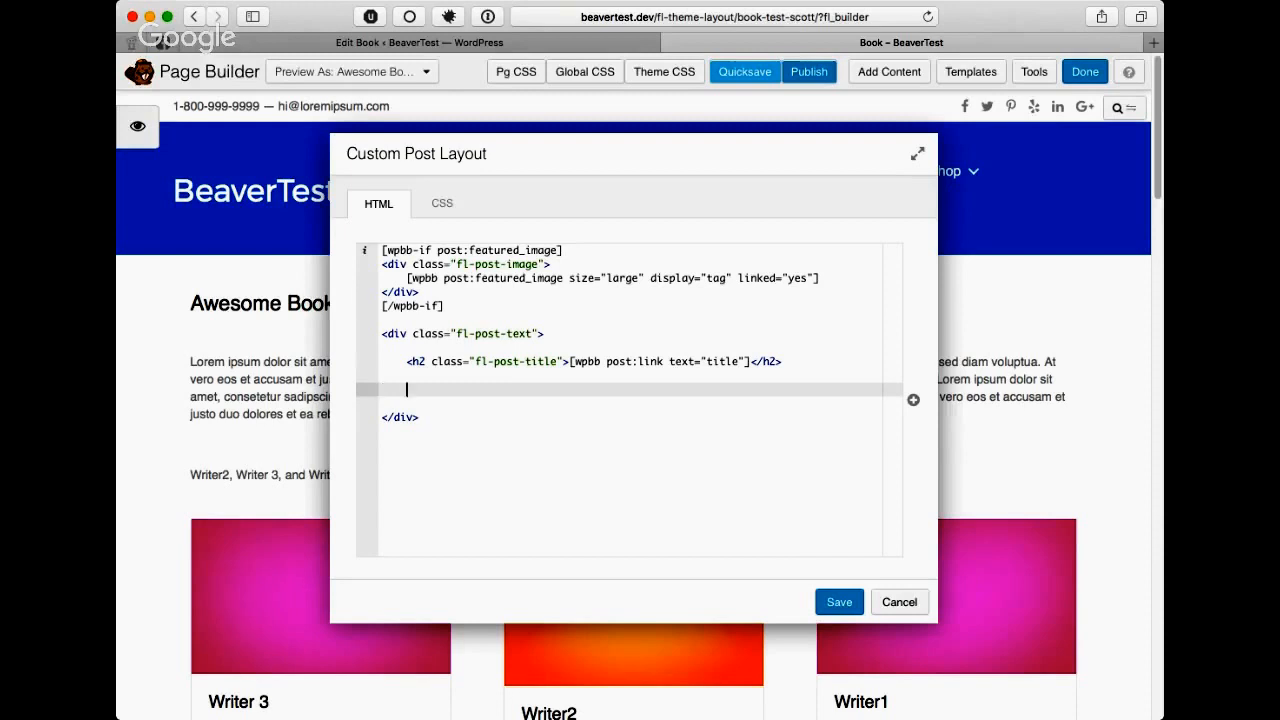
key(Tab)
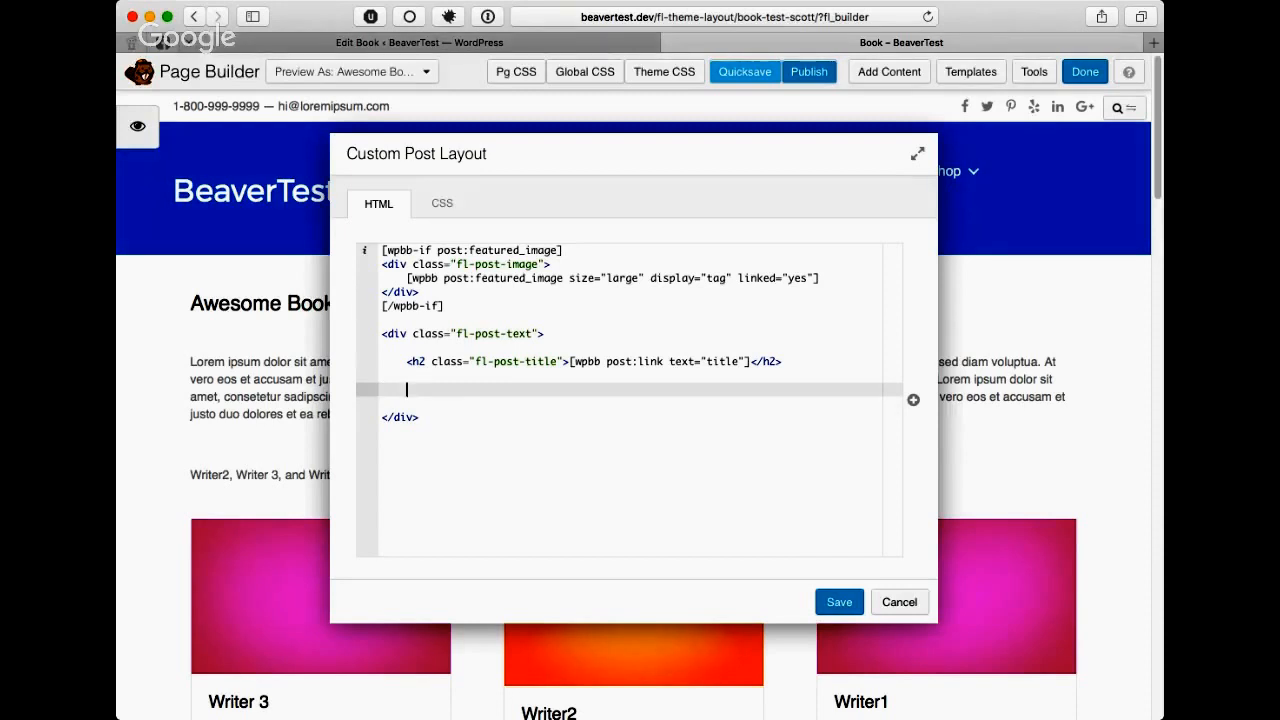
- Copy the book's [pods] template code into the layout HTML below the post title heading and indent its [if book_author] line
key(ctrl+shift+Tab)
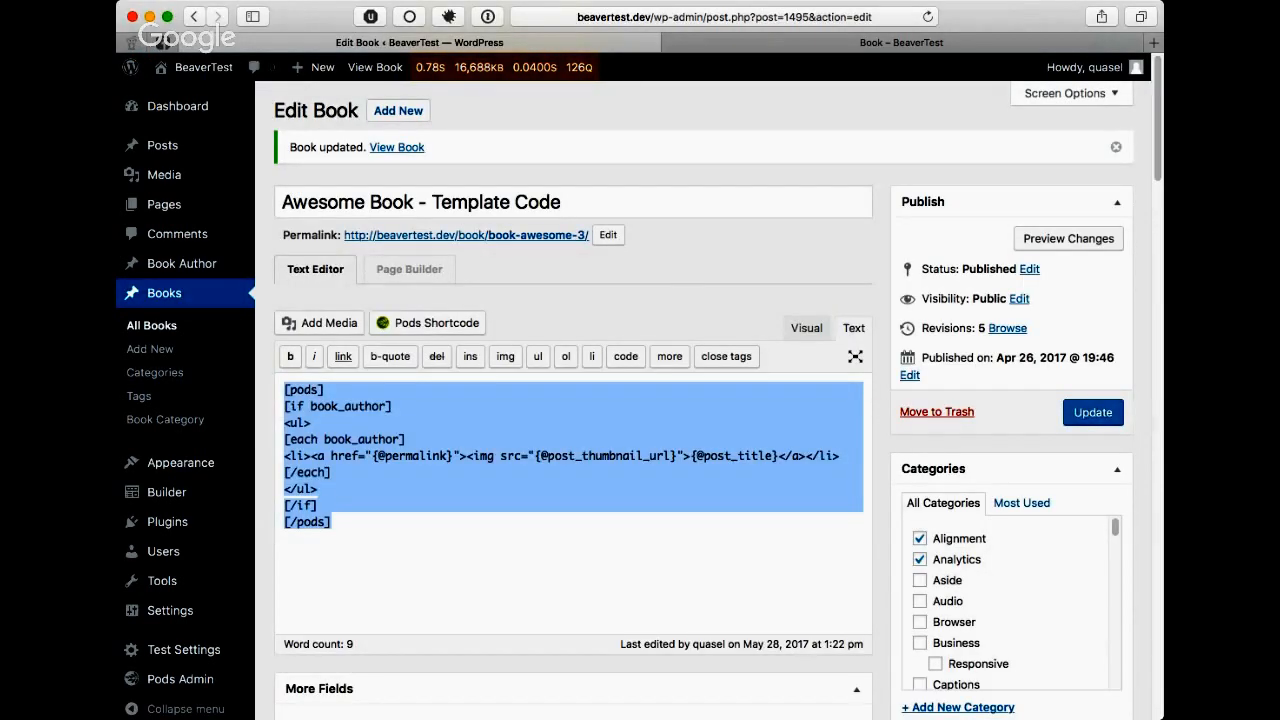
key(ctrl+Tab)
text([pods] [if book_author] <ul> [each book_author] <li><a href="{@permalink}"><img src="{@post_thumbnail_url}">{@post_title}</a></li> [/each] </ul> [/if] [/pods])
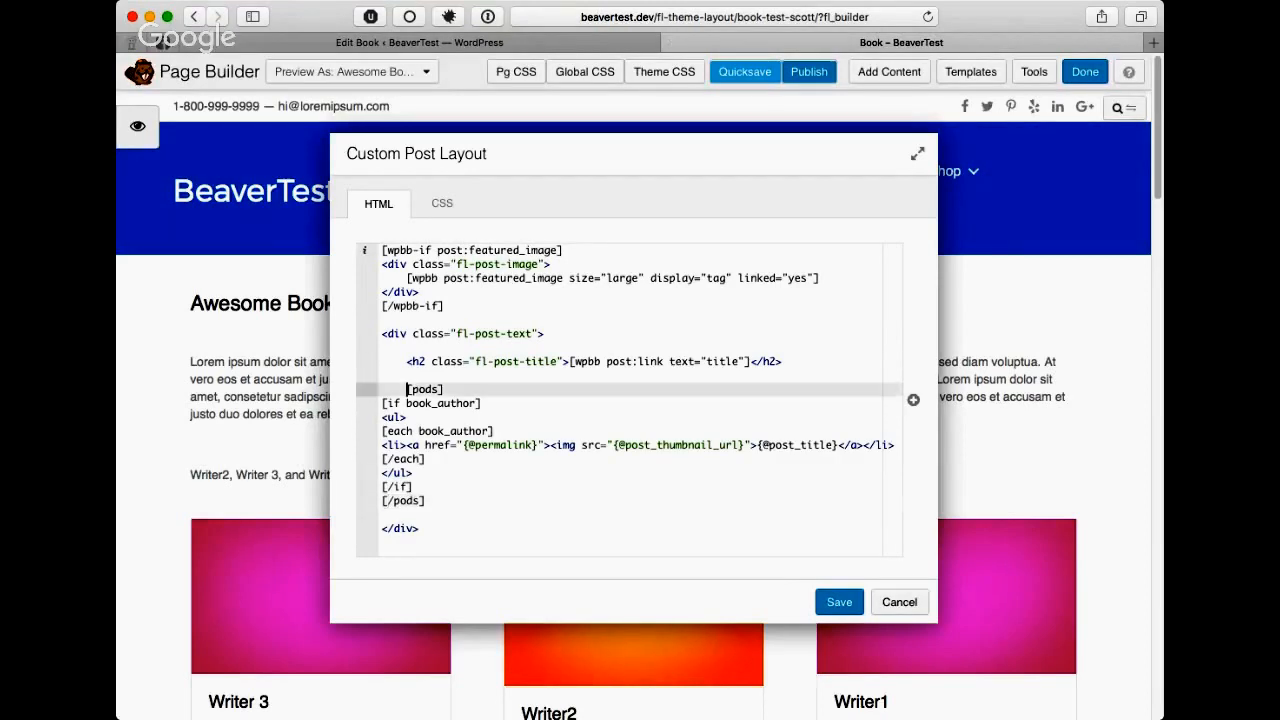
key(BackSpace)
key(Down)
key(Tab)
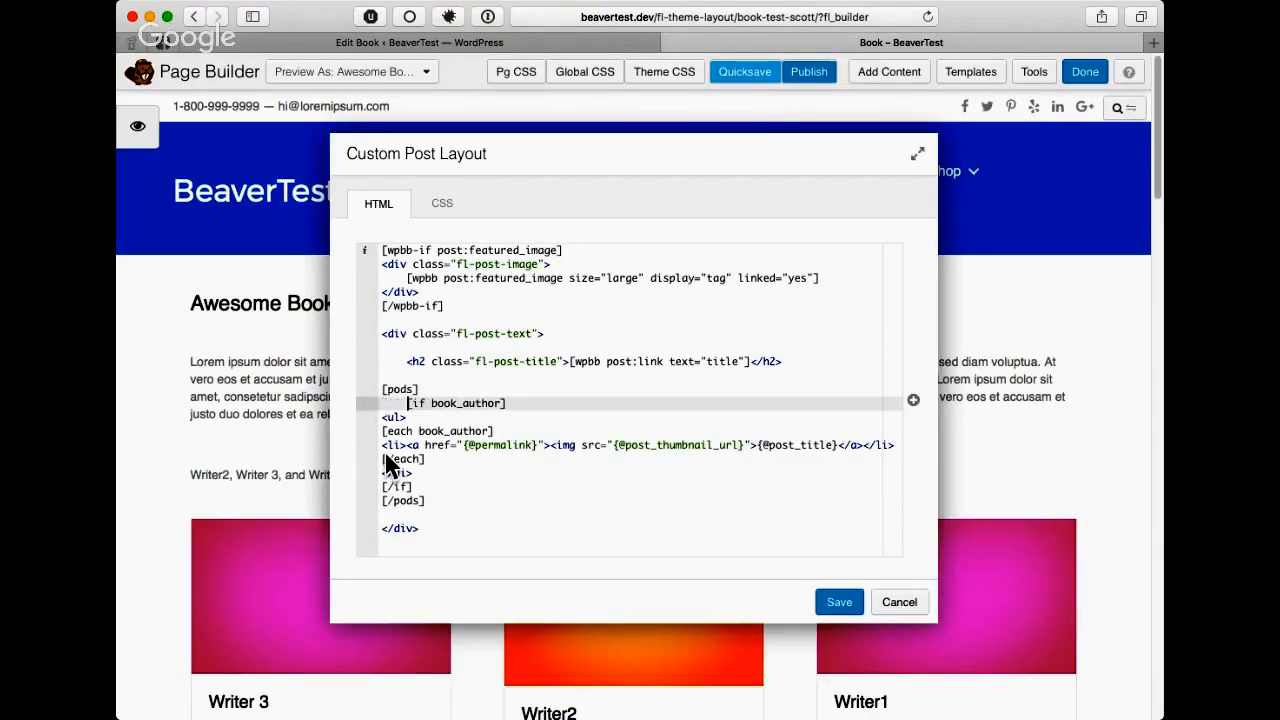
- Change the [if book_author] condition in the custom post layout to [if books]
key(Right)
key(Right)
key(Right)
key(Right)
key(Right)
key(Right)
key(Right)
key(Right)
key(Right)
key(Right)
key(Right)
key(Right)
double_click(483, 403)
click(513, 404)
key(BackSpace)
key(BackSpace)
key(BackSpace)
key(BackSpace)
key(BackSpace)
key(BackSpace)
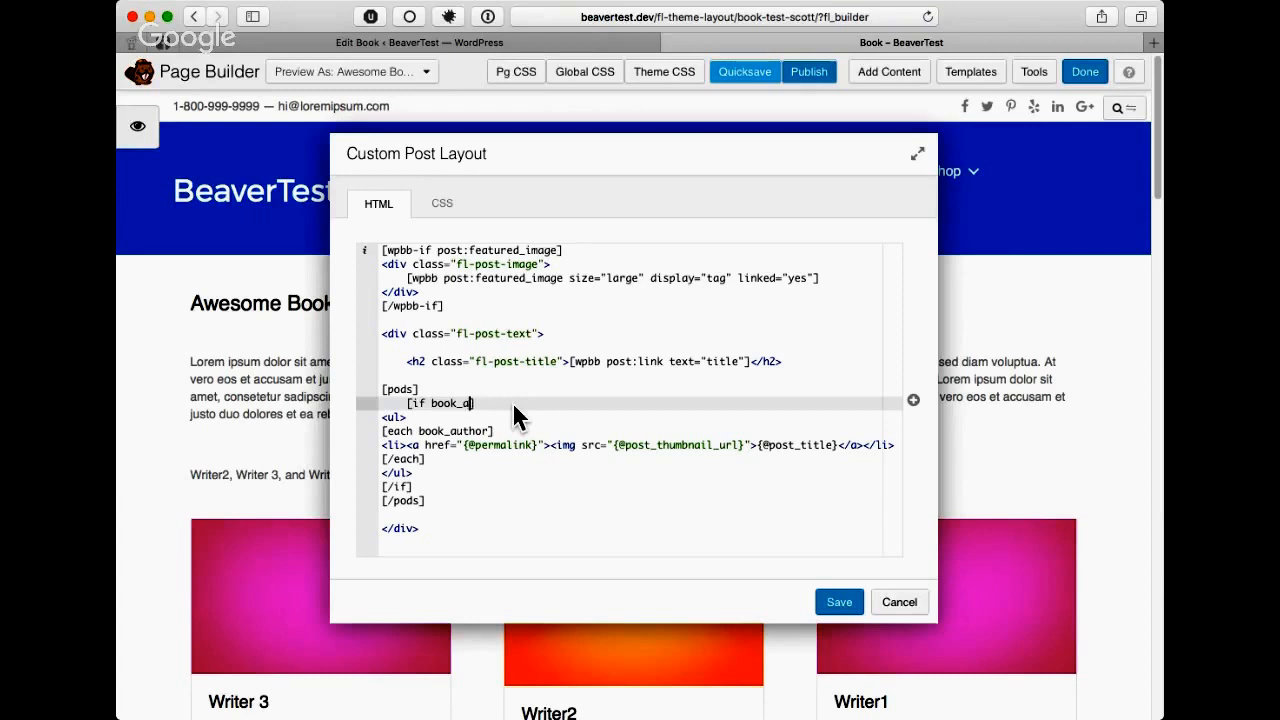
text(s)
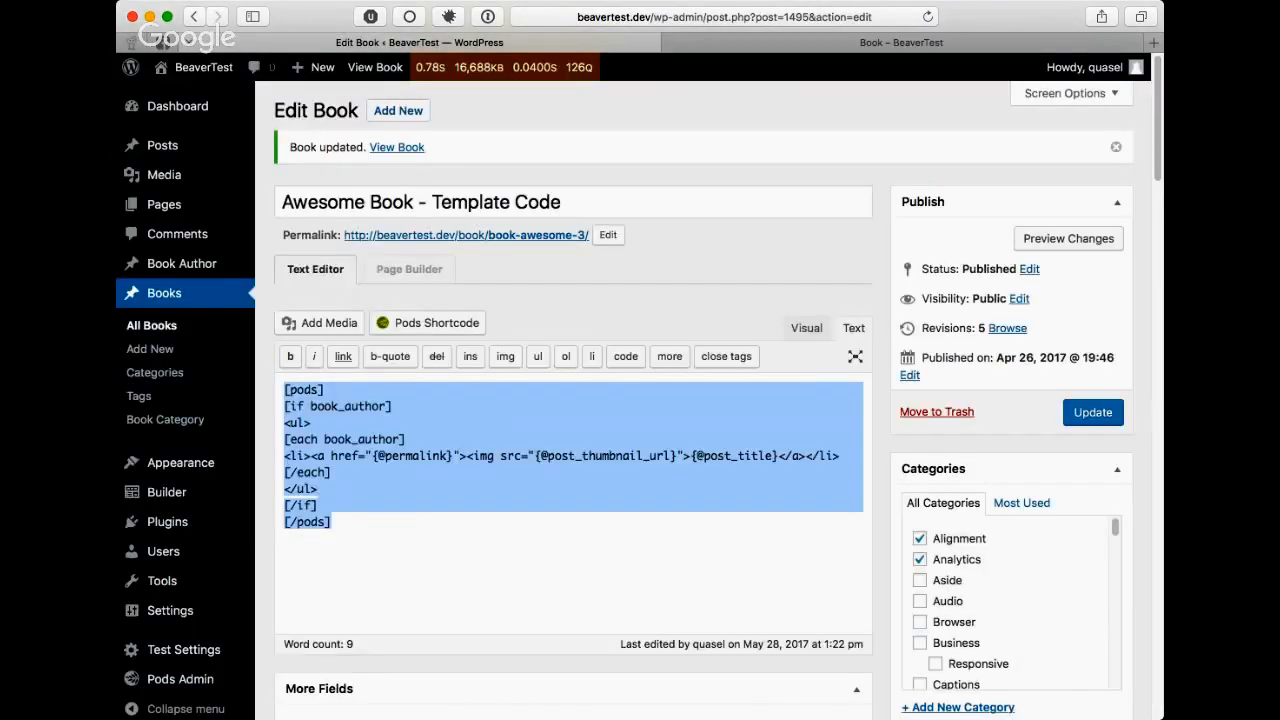
- Open the Writer1 book author entry, check its Books relationship field, and return to the custom post layout
click(307, 265)
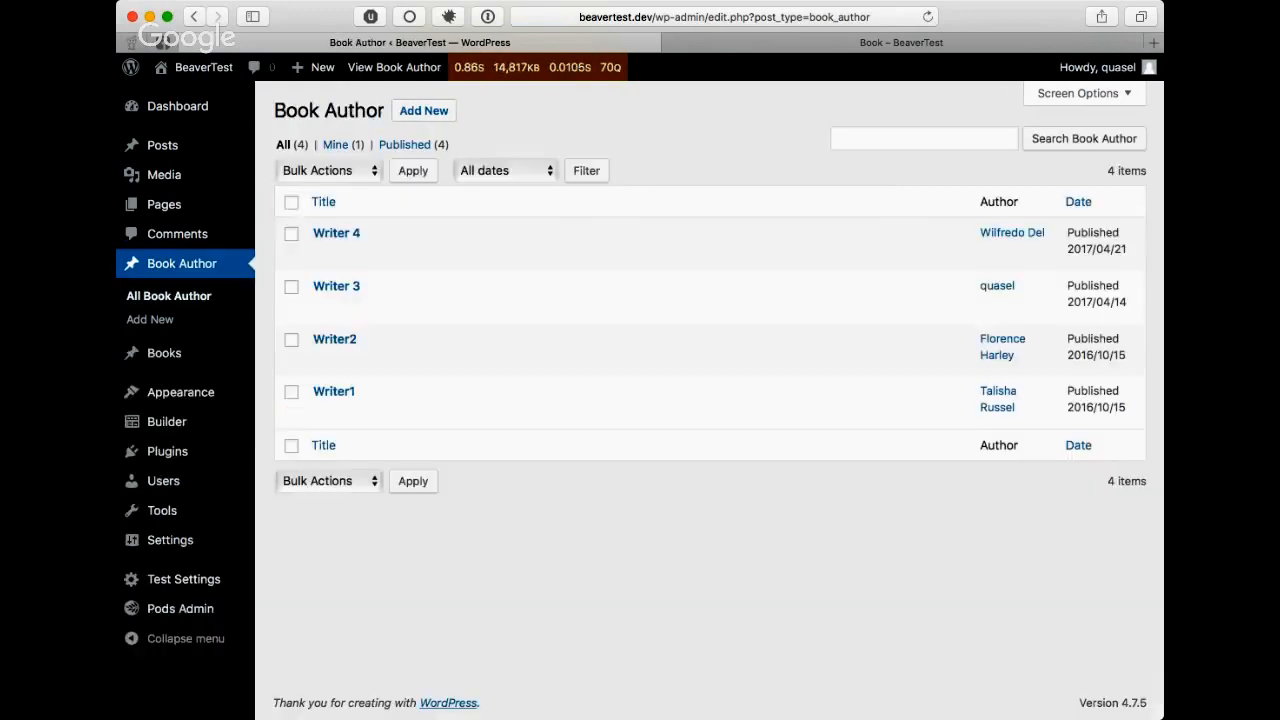
click(333, 391)
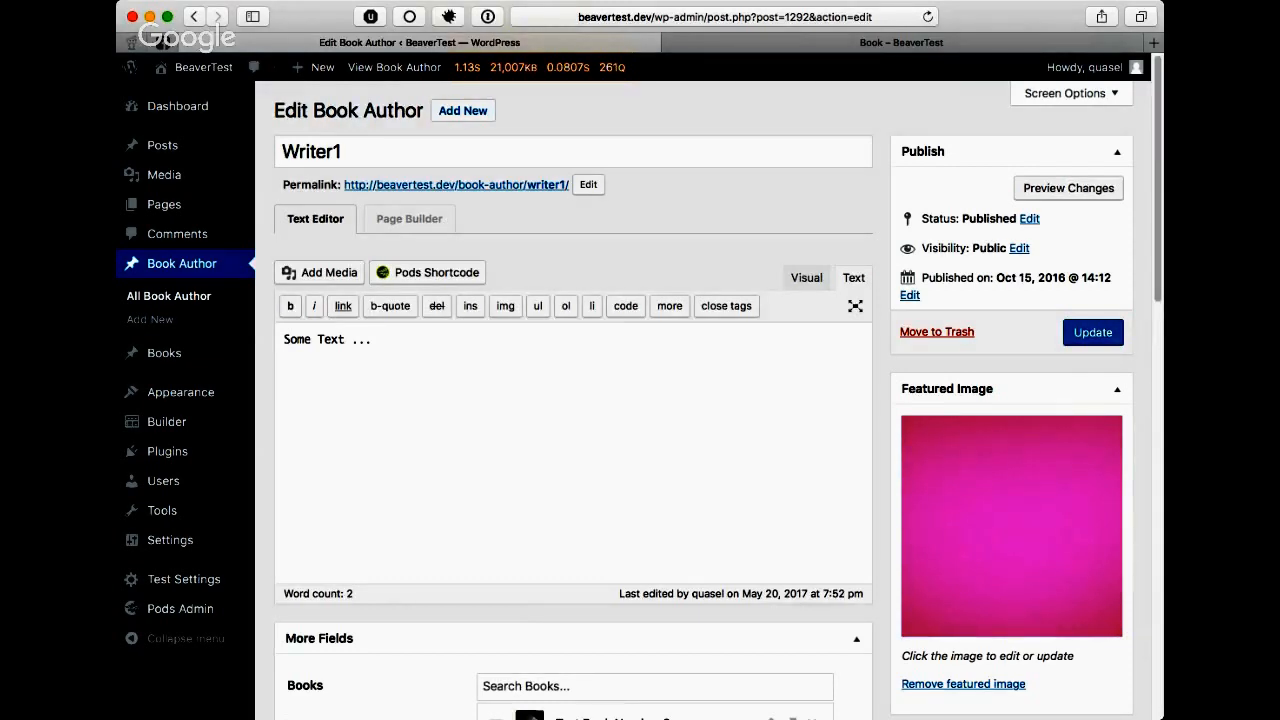
scroll(640, 400, down, 3)
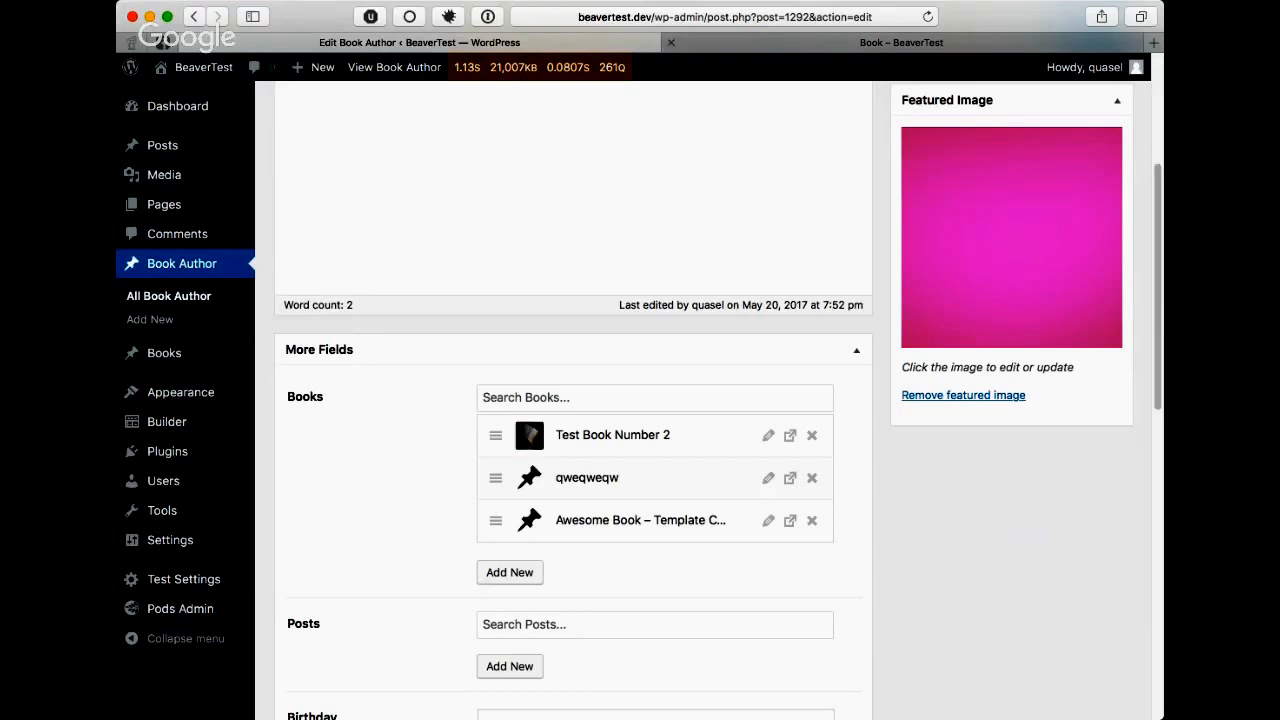
click(900, 42)
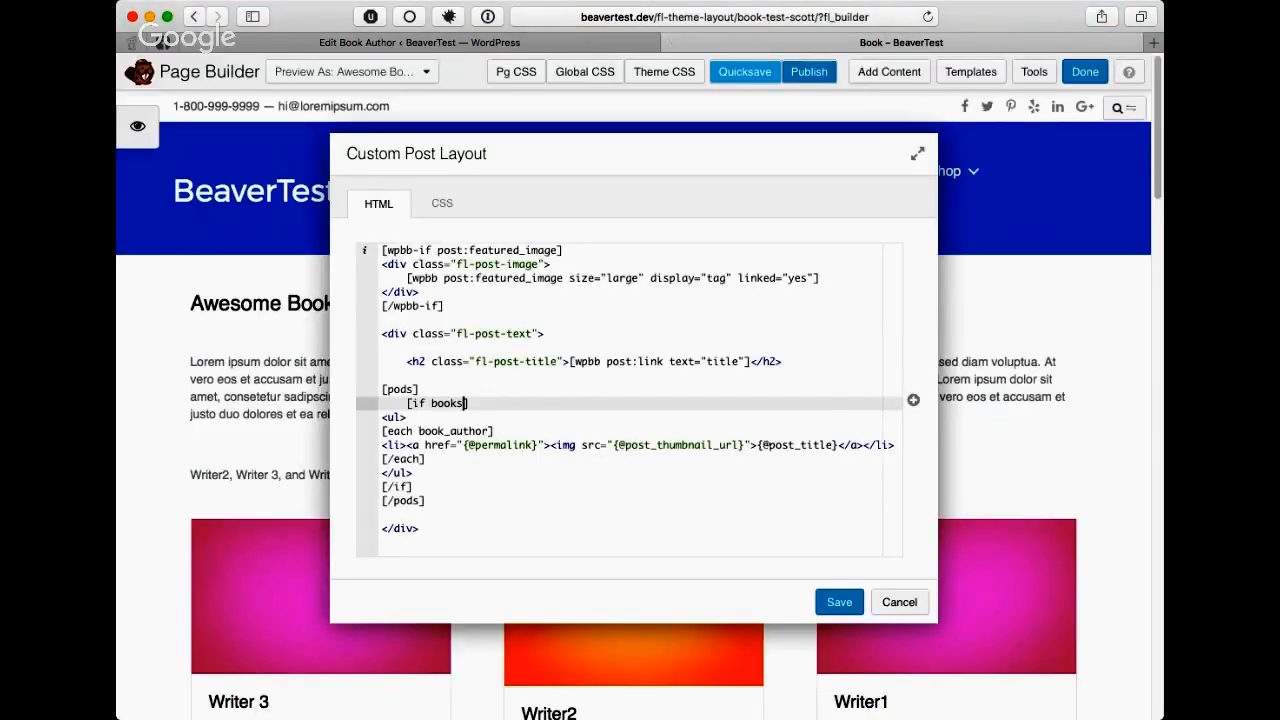
- Change the [each book_author] loop in the custom post layout to [each books]
click(463, 431)
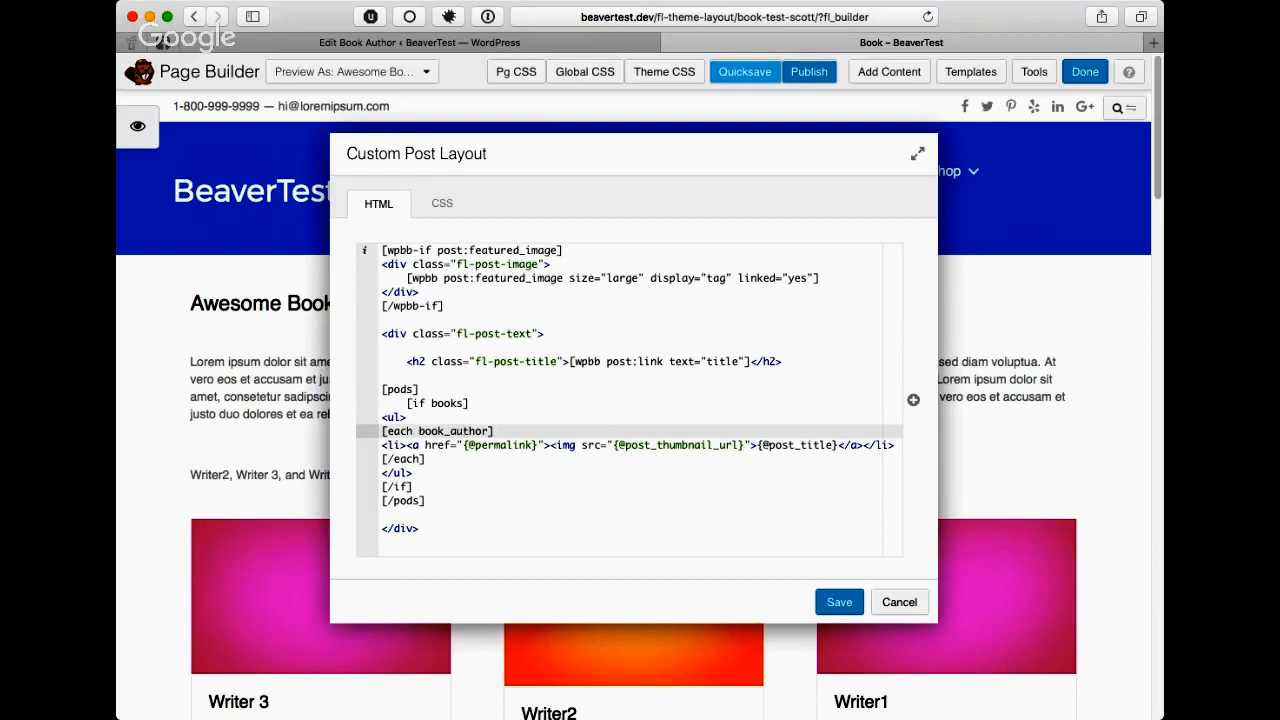
key(Right)
key(Right)
key(Right)
key(Right)
key(BackSpace)
key(BackSpace)
key(BackSpace)
key(BackSpace)
key(BackSpace)
key(BackSpace)
key(BackSpace)
text(s)
key(Up)
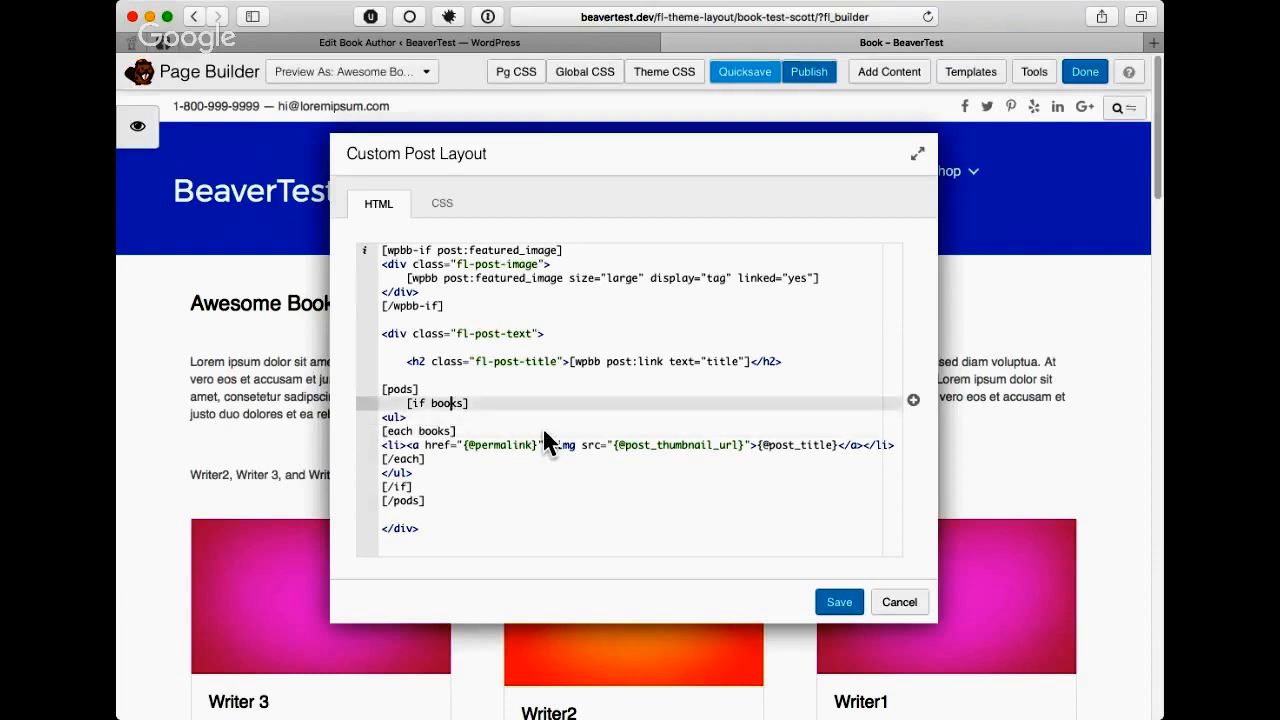
- Indent the [each books] line by one level
key(Down)
key(Down)
key(Left)
key(Left)
key(Left)
key(Left)
key(Left)
key(Left)
key(Left)
key(Left)
key(Left)
key(Left)
key(Left)
key(Tab)
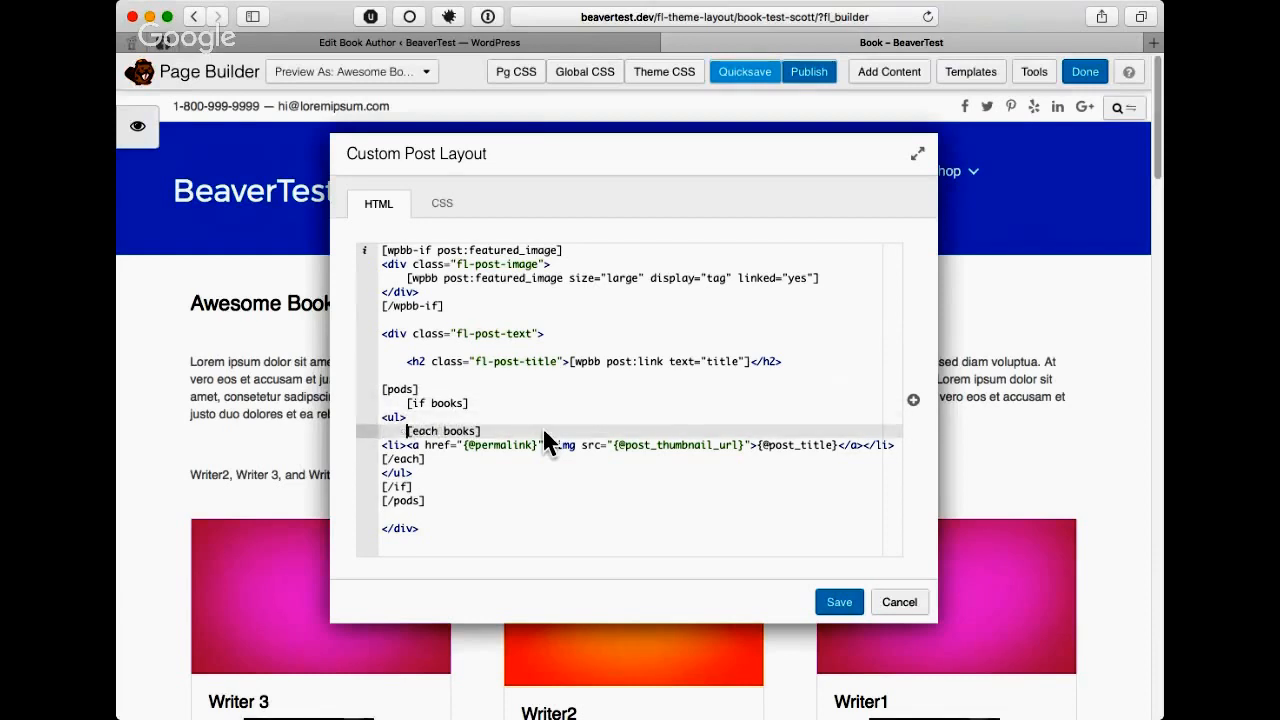
- Indent the <li> line inside the [each books] loop by two levels
key(Down)
key(Left)
key(Left)
key(Left)
key(Left)
key(Tab)
key(Tab)
click(546, 445)
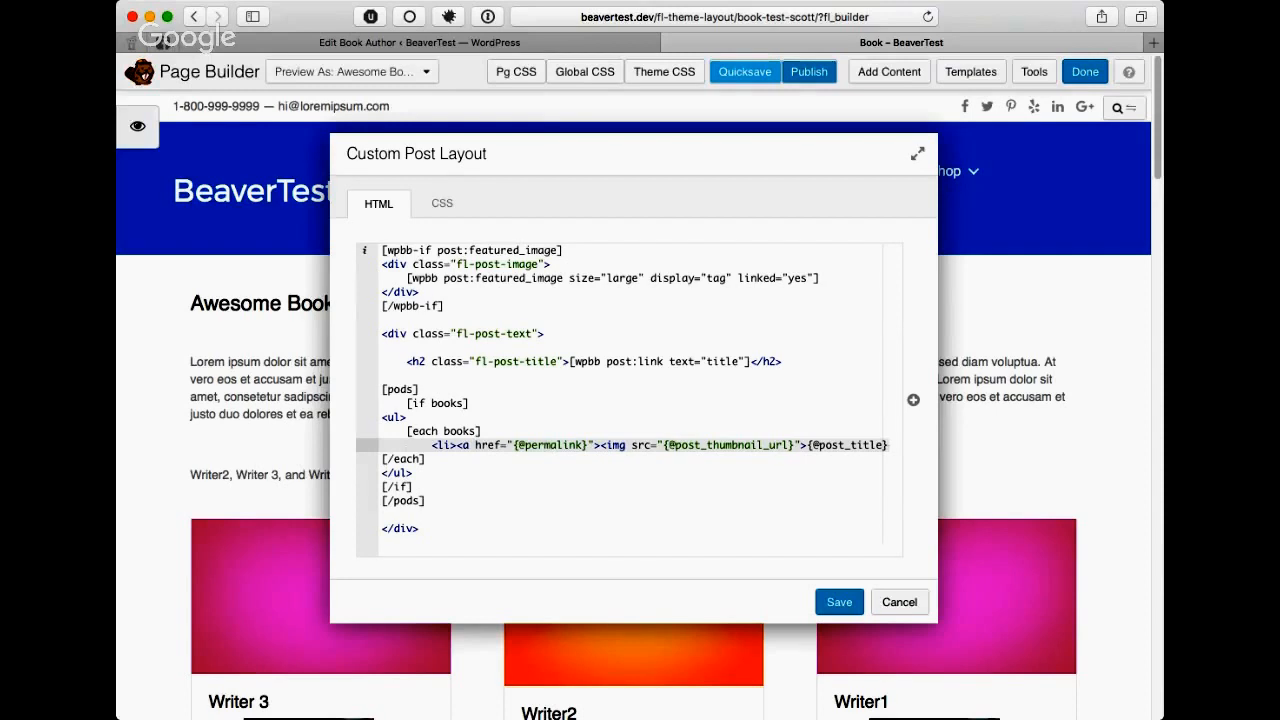
click(702, 445)
click(426, 458)
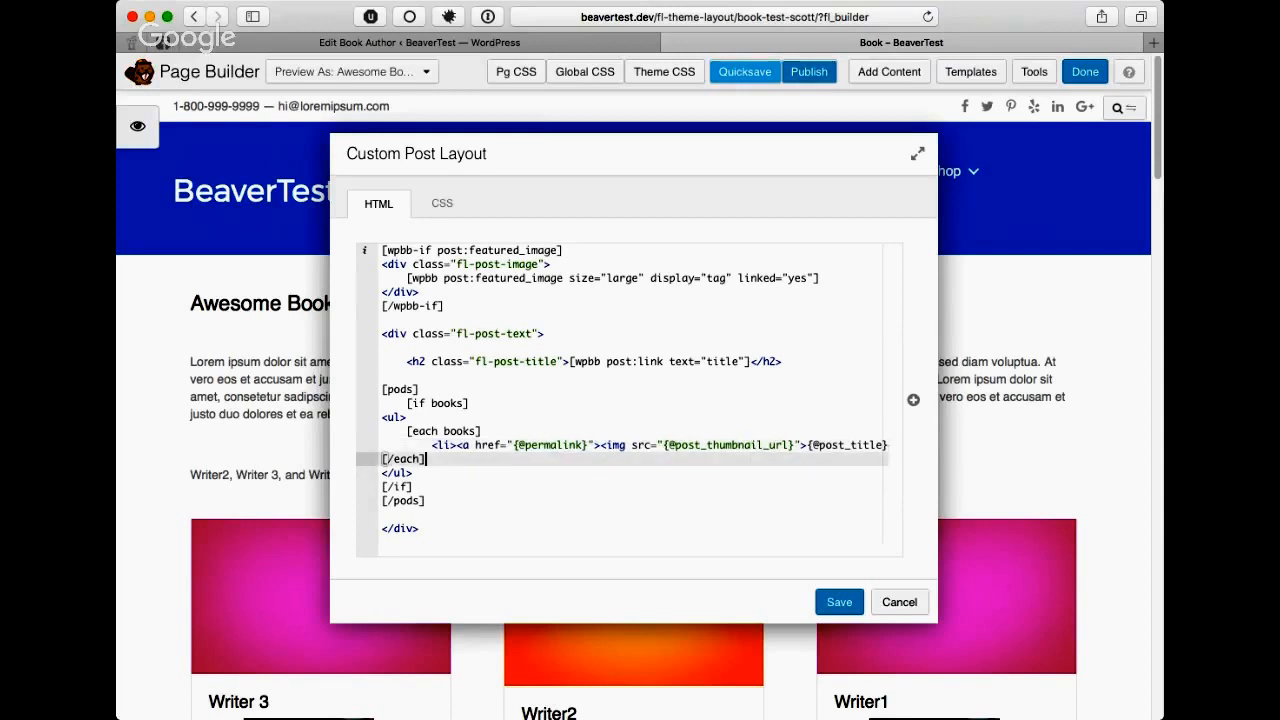
- Check the end of the <li> line for its closing </a> and </li> tags
click(870, 444)
key(Right)
key(Right)
text(</a>)
key(Left)
key(Left)
key(Left)
key(Left)
key(Left)
key(Left)
key(Left)
key(Left)
key(Left)
key(Left)
key(Left)
key(Left)
key(Down)
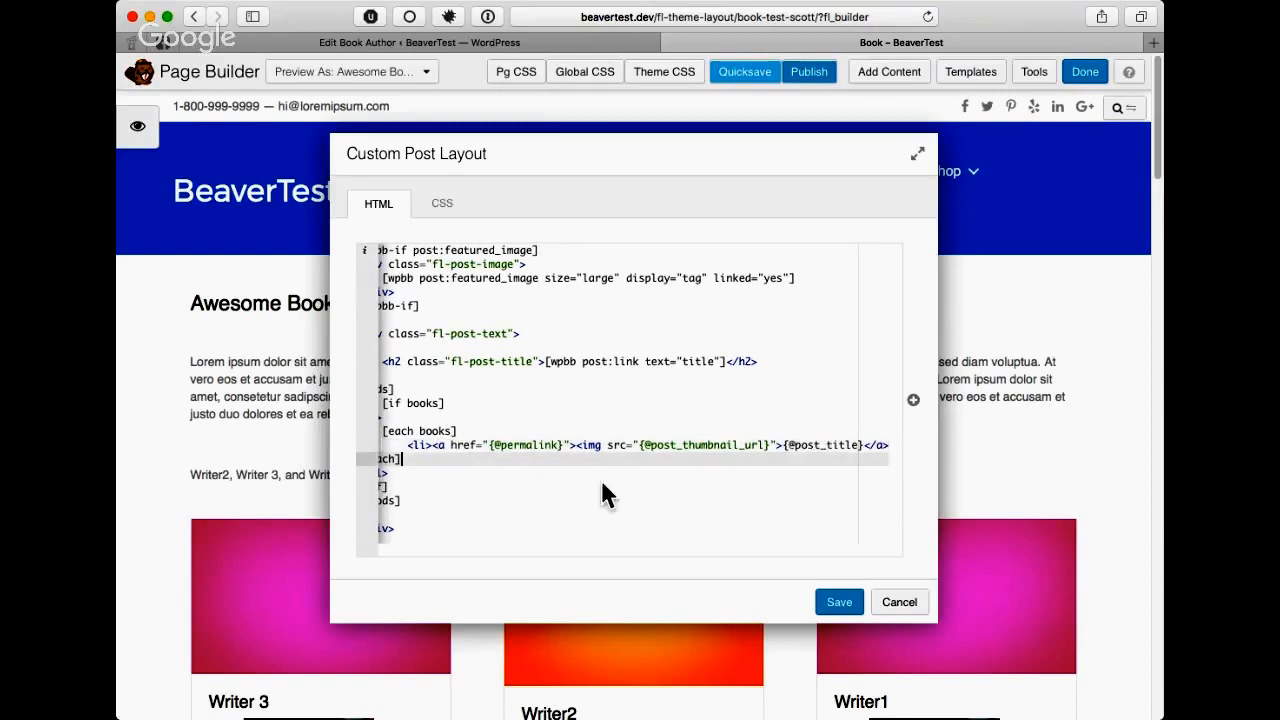
key(Up)
key(End)
text(</li>)
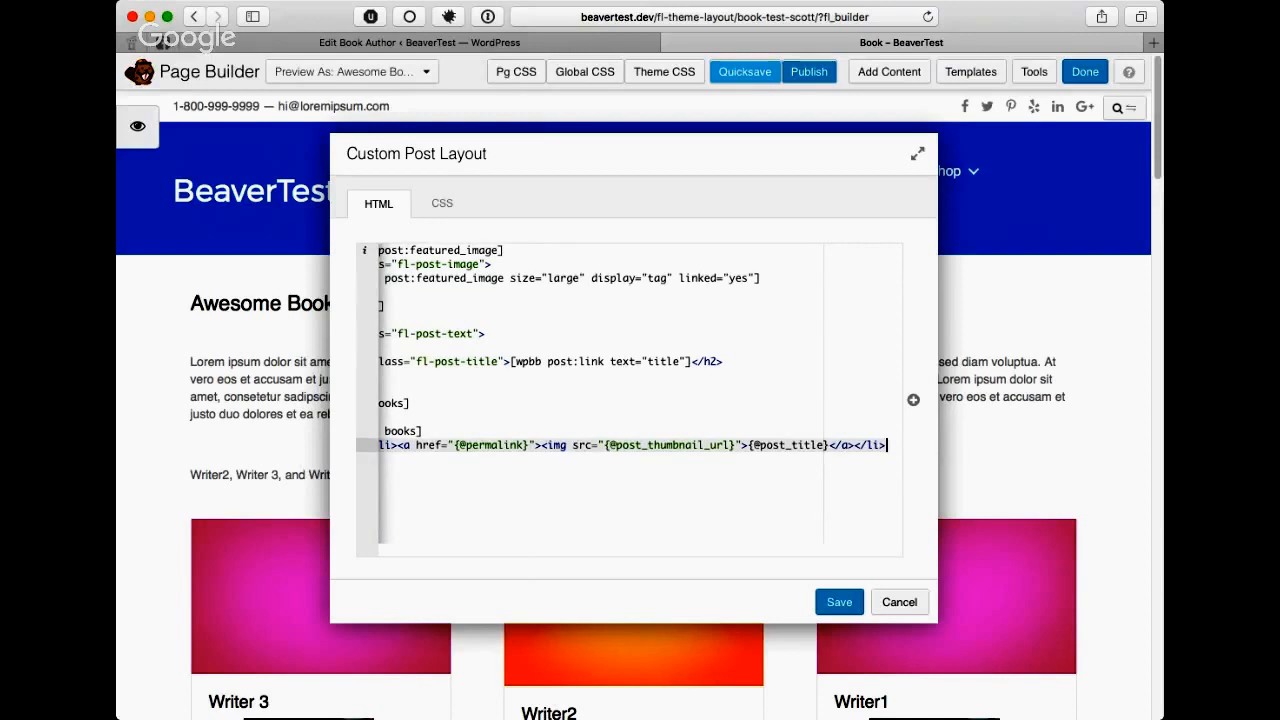
- Indent the [/each] line by one level
key(Down)
key(Home)
key(Down)
key(Down)
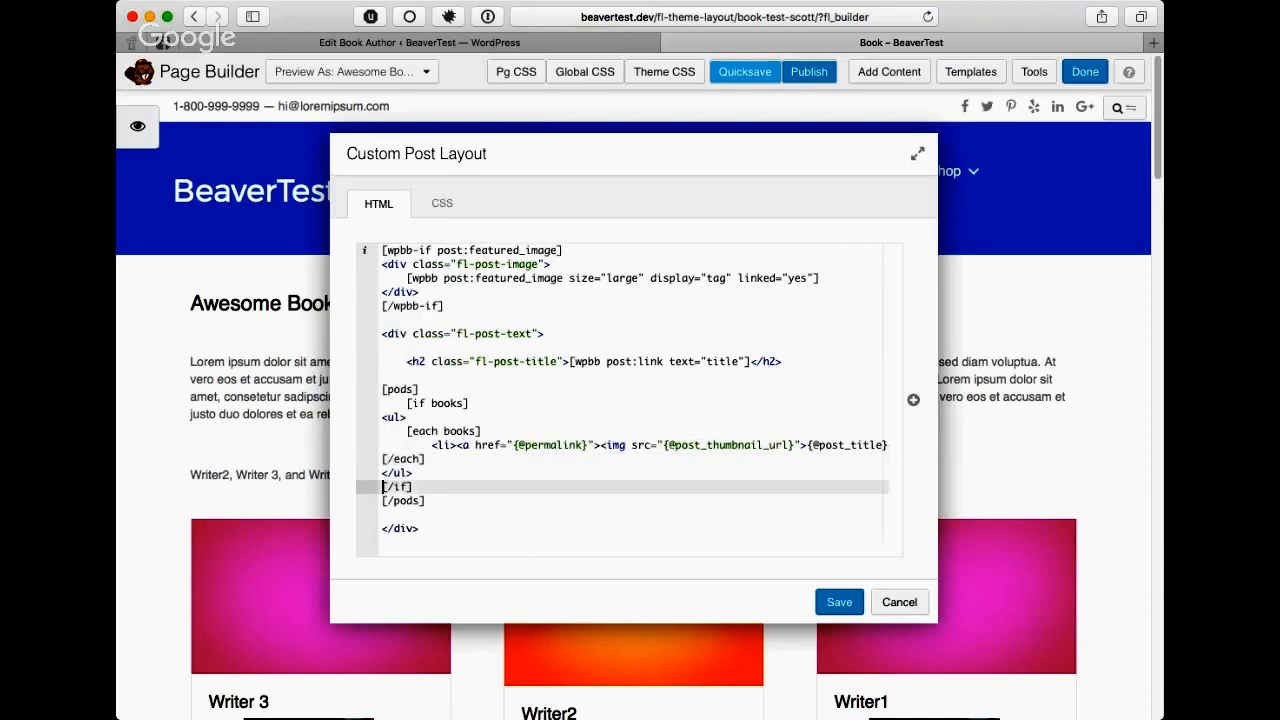
key(Up)
key(Up)
key(End)
key(Down)
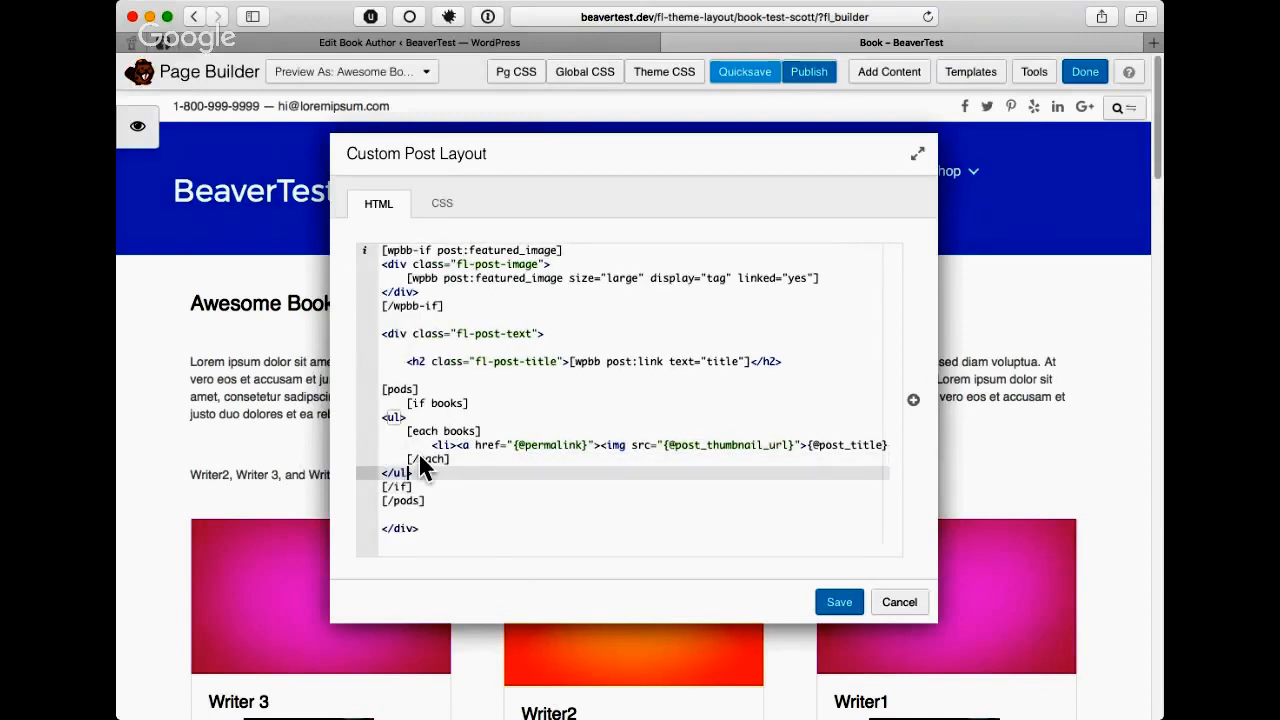
- Indent the <ul>, </ul> and [/if] lines of the Pods block by one level each
key(Up)
key(Up)
key(Up)
key(Up)
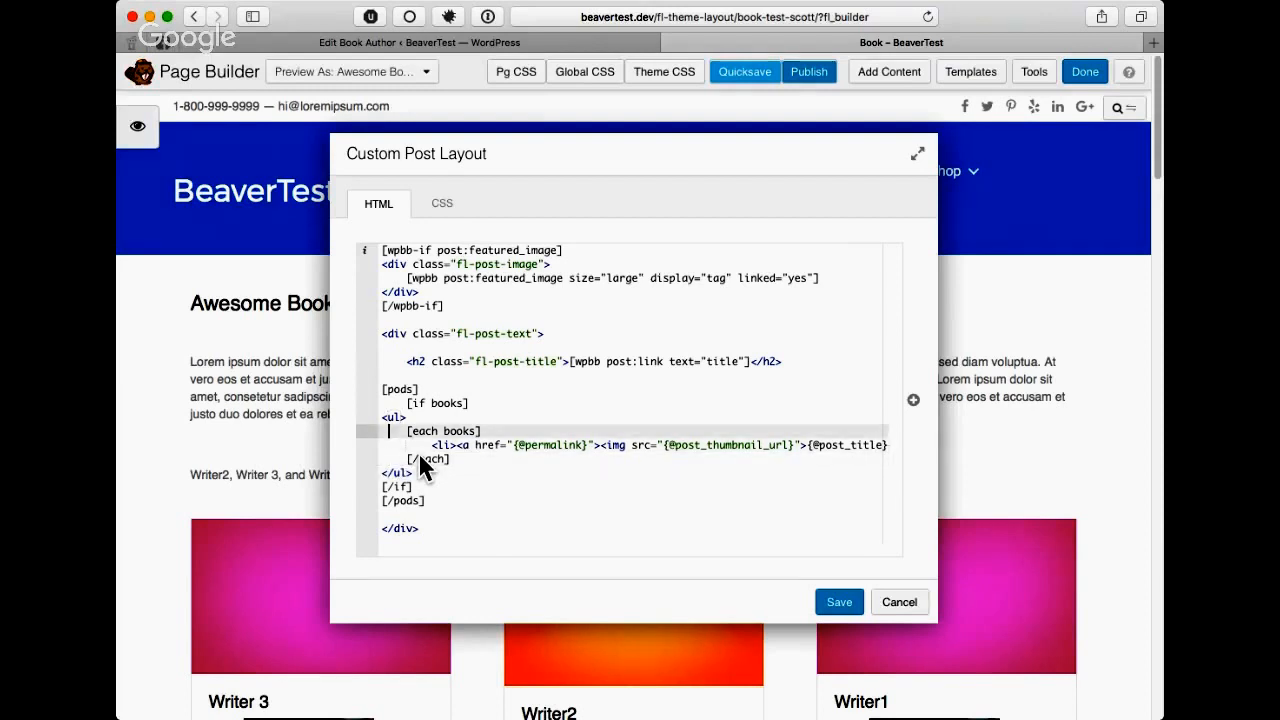
key(Tab)
key(Down)
key(Down)
key(Down)
key(Down)
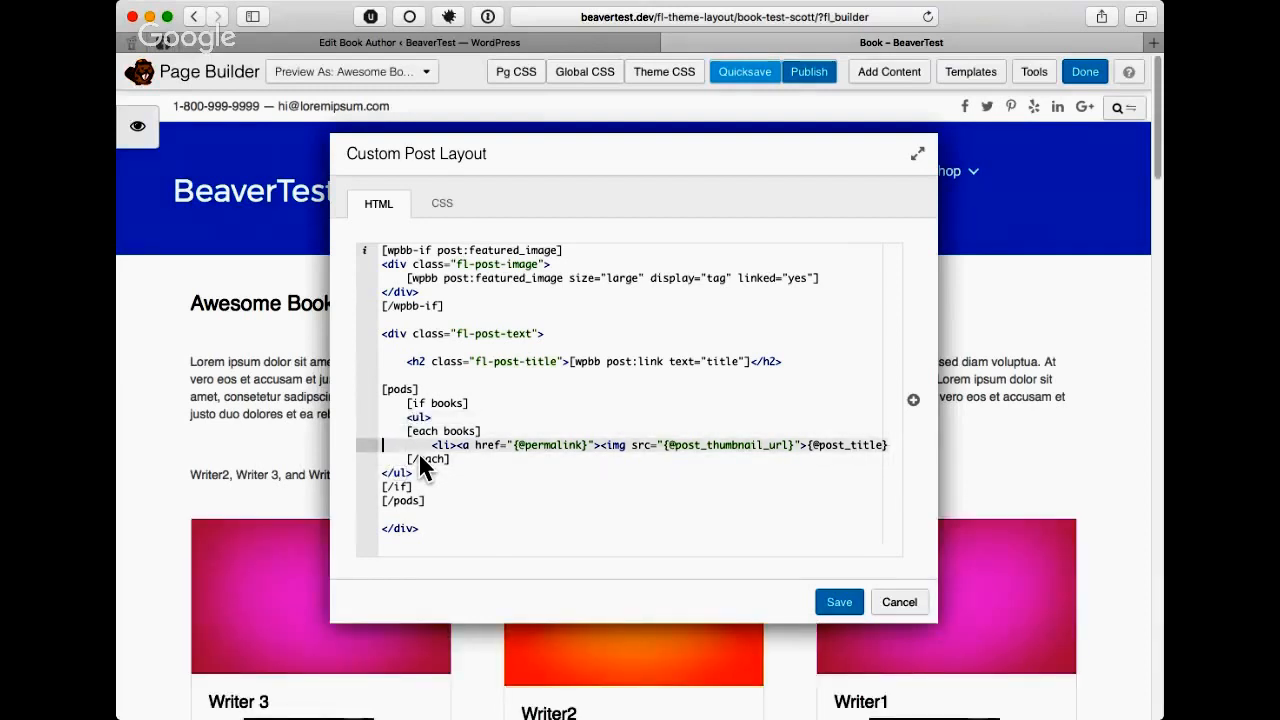
key(Down)
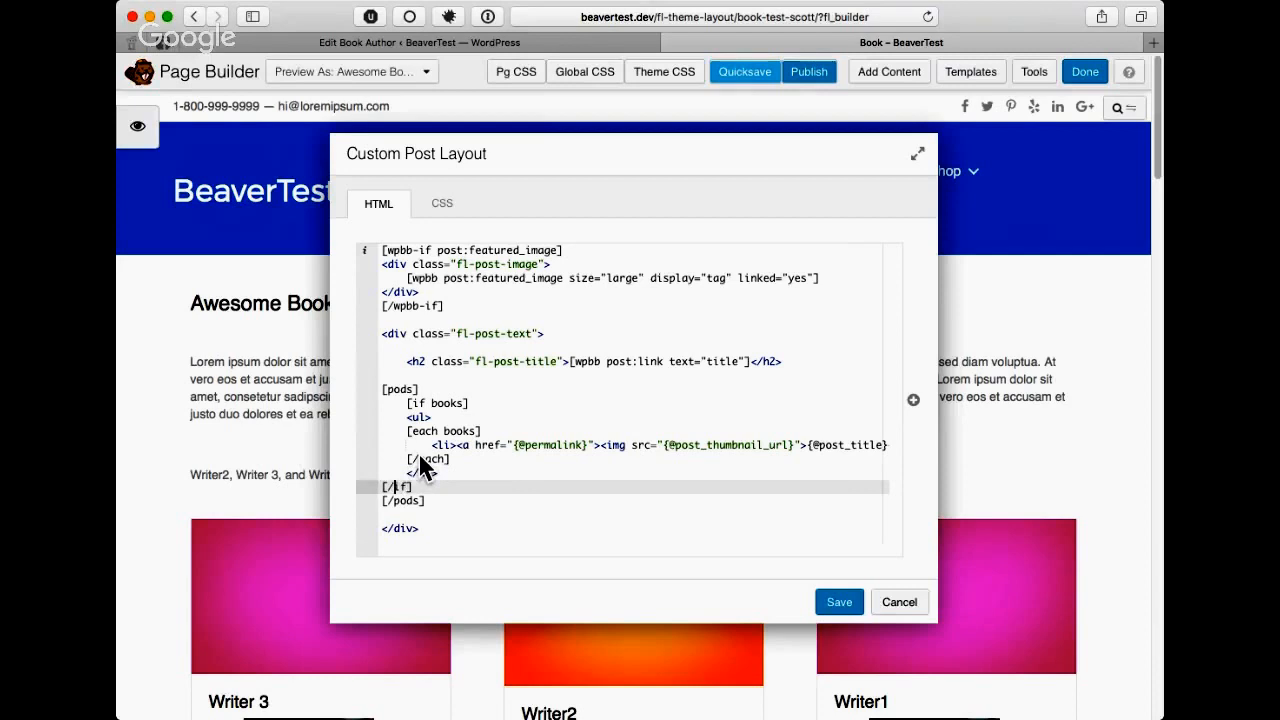
key(Tab)
- Indent the [each books], <li> and [/each] lines one more level so they nest inside the list
key(Up)
key(Up)
key(Tab)
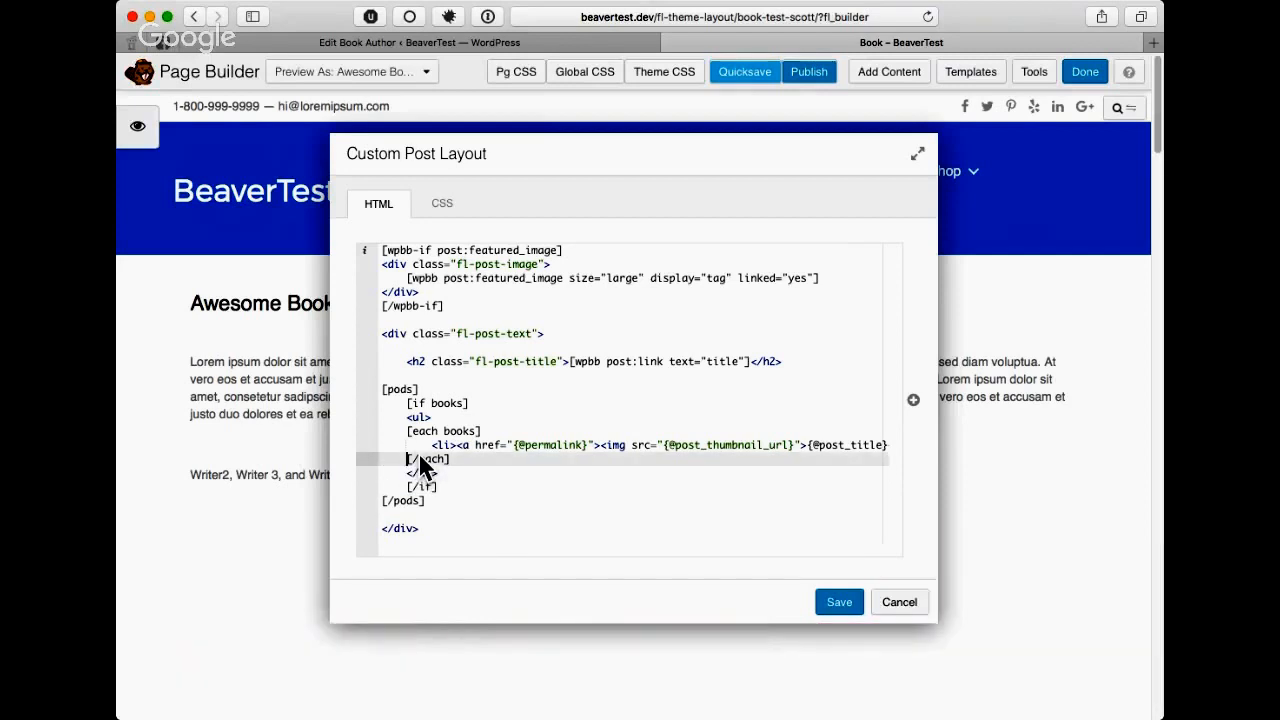
key(Up)
key(Tab)
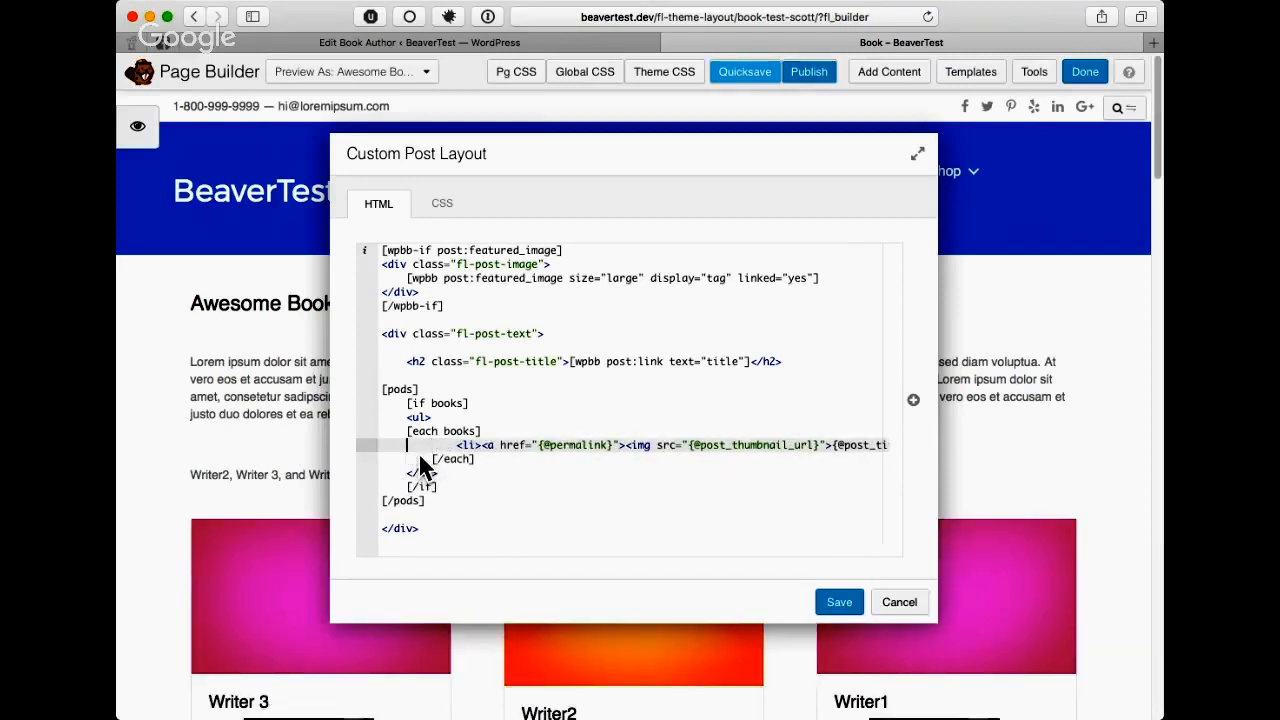
key(Up)
key(Tab)
- Delete the empty line between [/pods] and the closing </div>
key(Down)
key(Down)
key(Down)
key(Down)
key(Down)
key(Down)
key(Down)
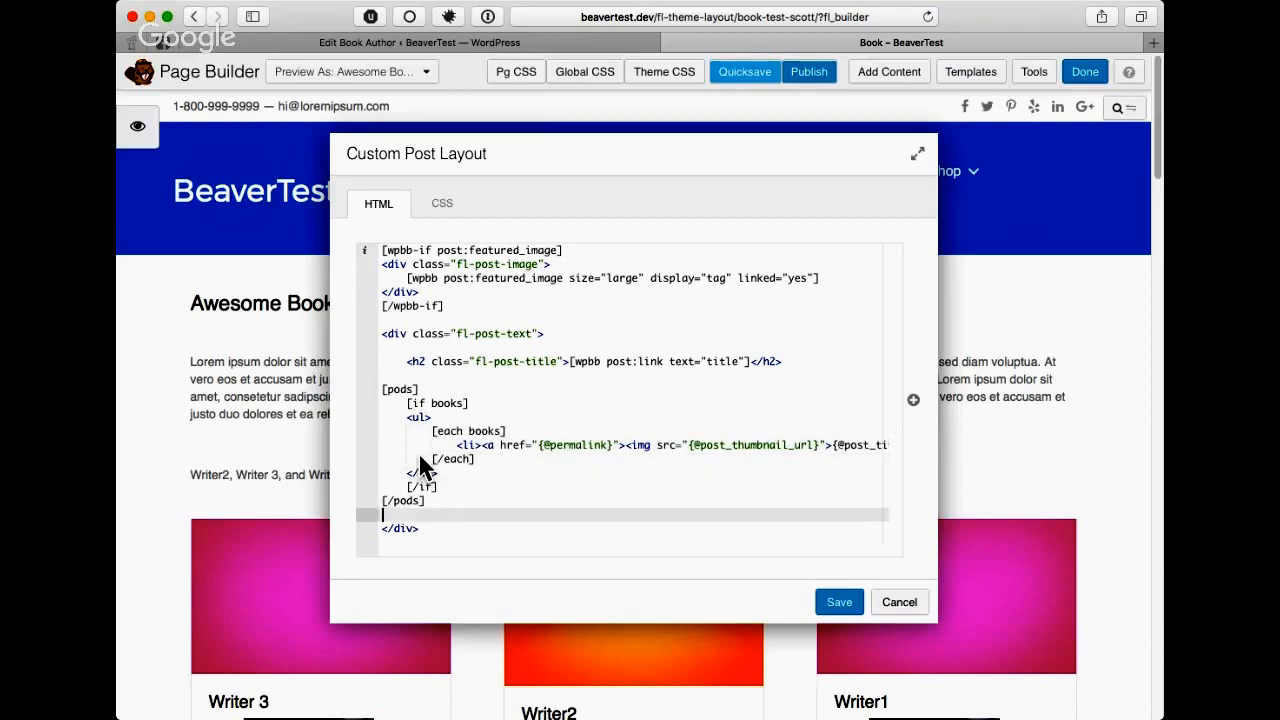
key(Up)
key(BackSpace)
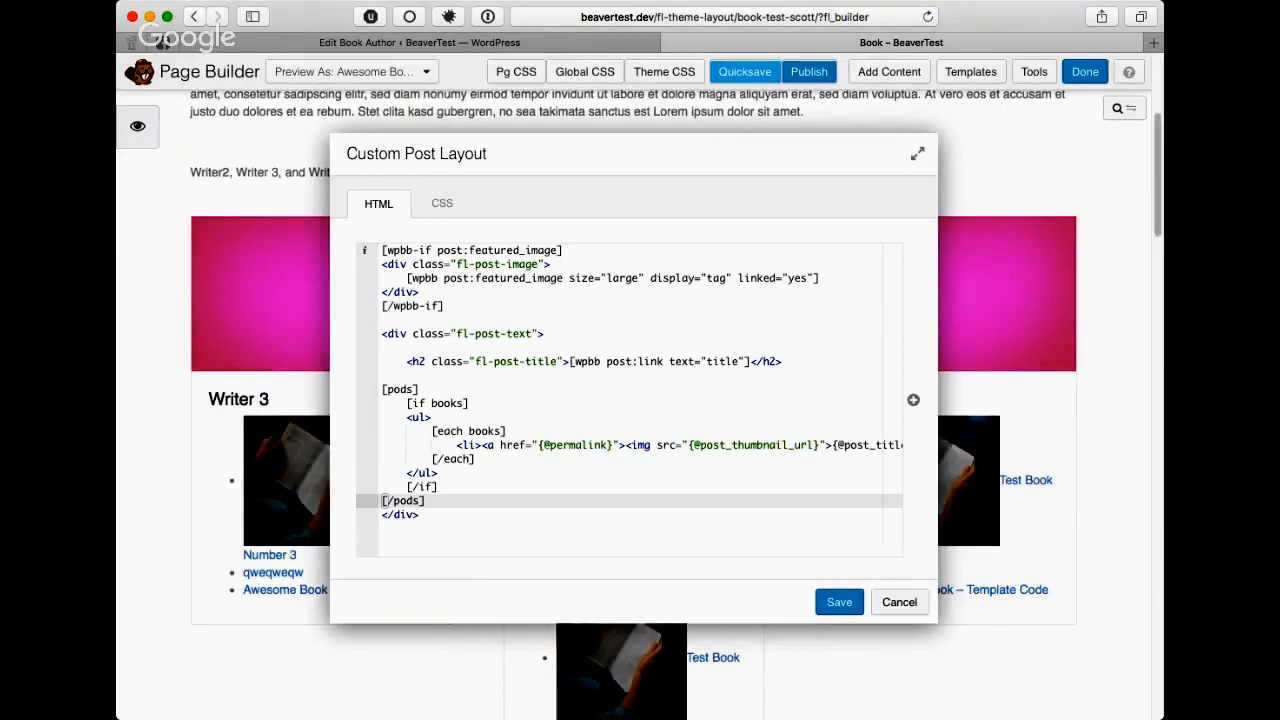
drag(625, 445, 822, 445)
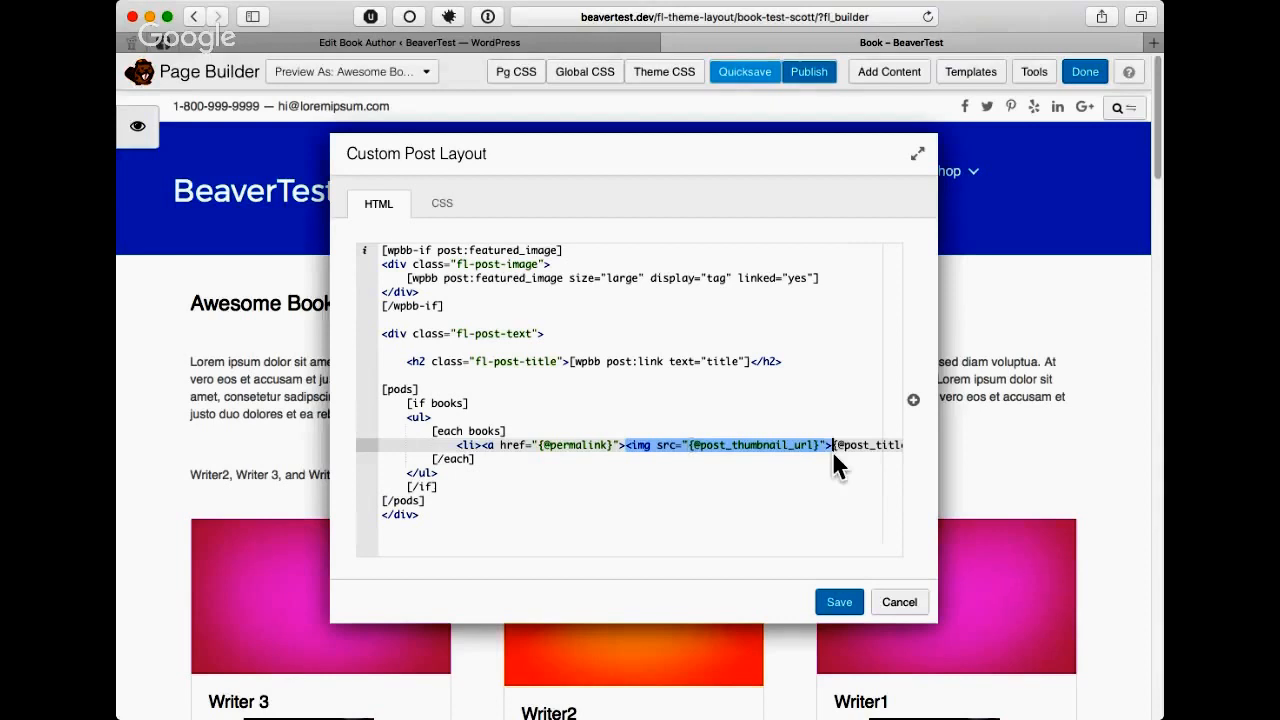
key(BackSpace)
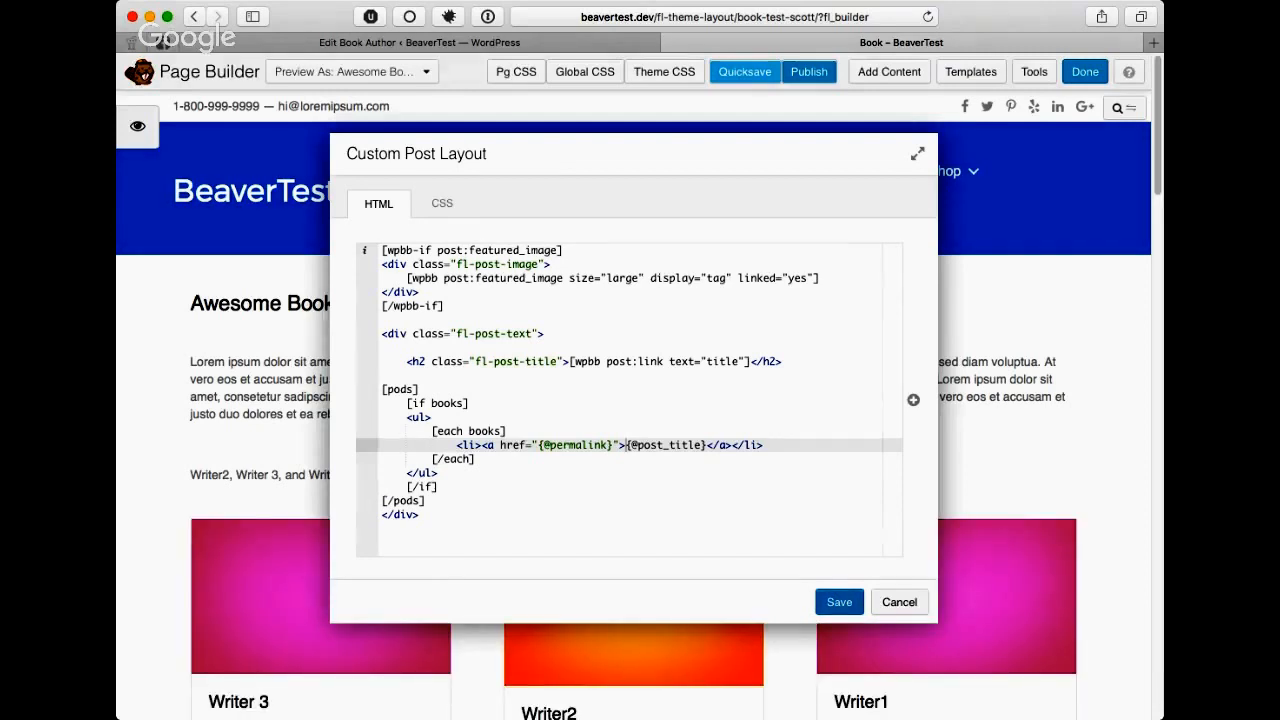
click(839, 601)
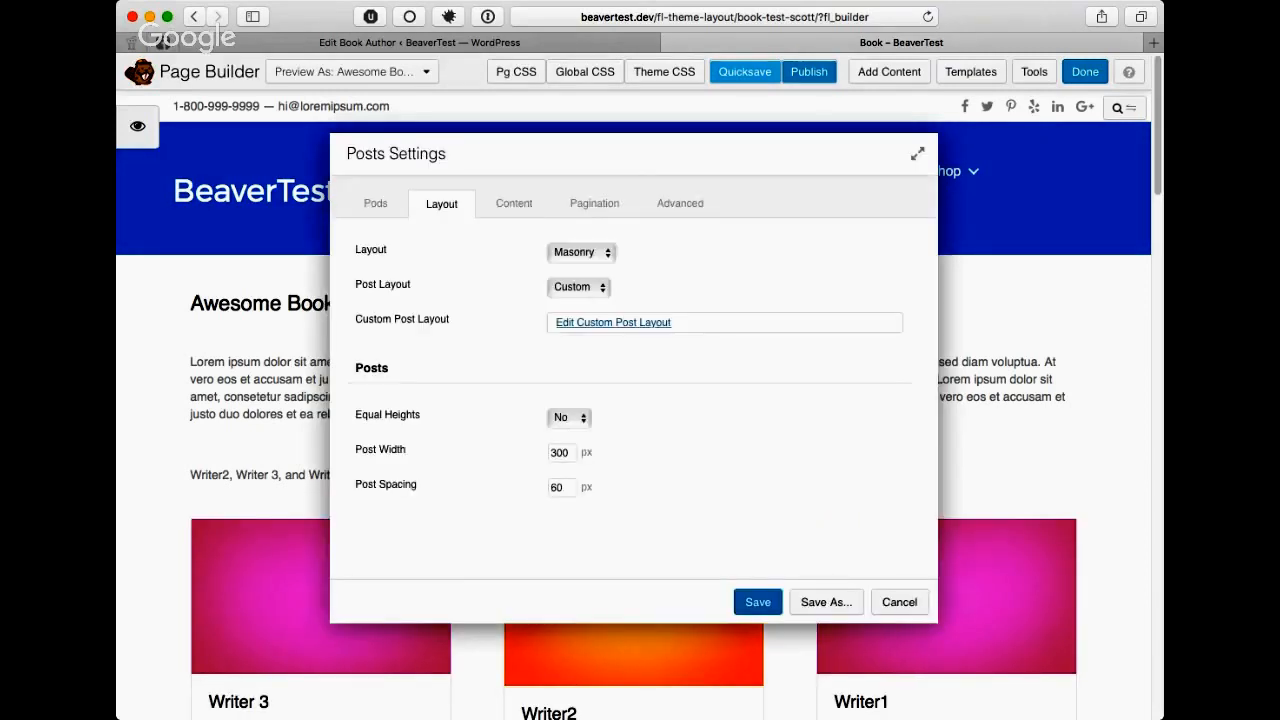
click(758, 602)
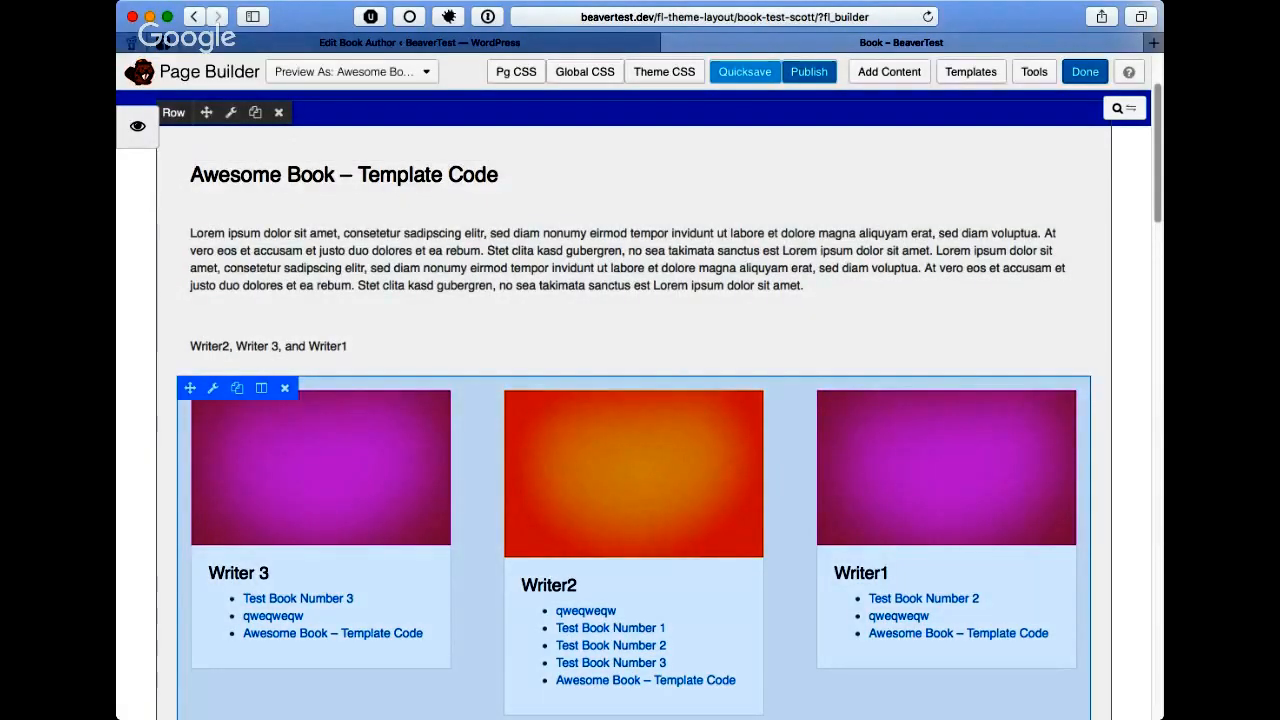
- Reopen the posts module's custom post layout and insert a Pods Field / Related Field connection for release_year
scroll(634, 400, down, 3)
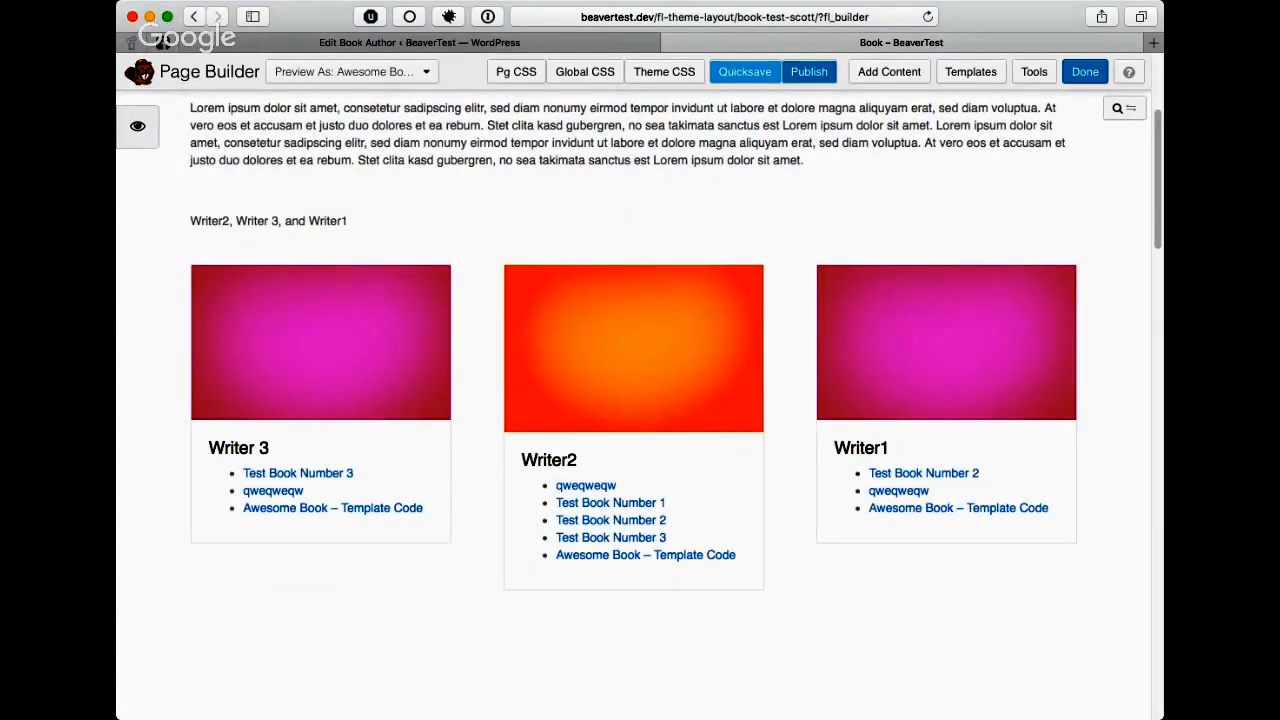
scroll(640, 400, down, 1)
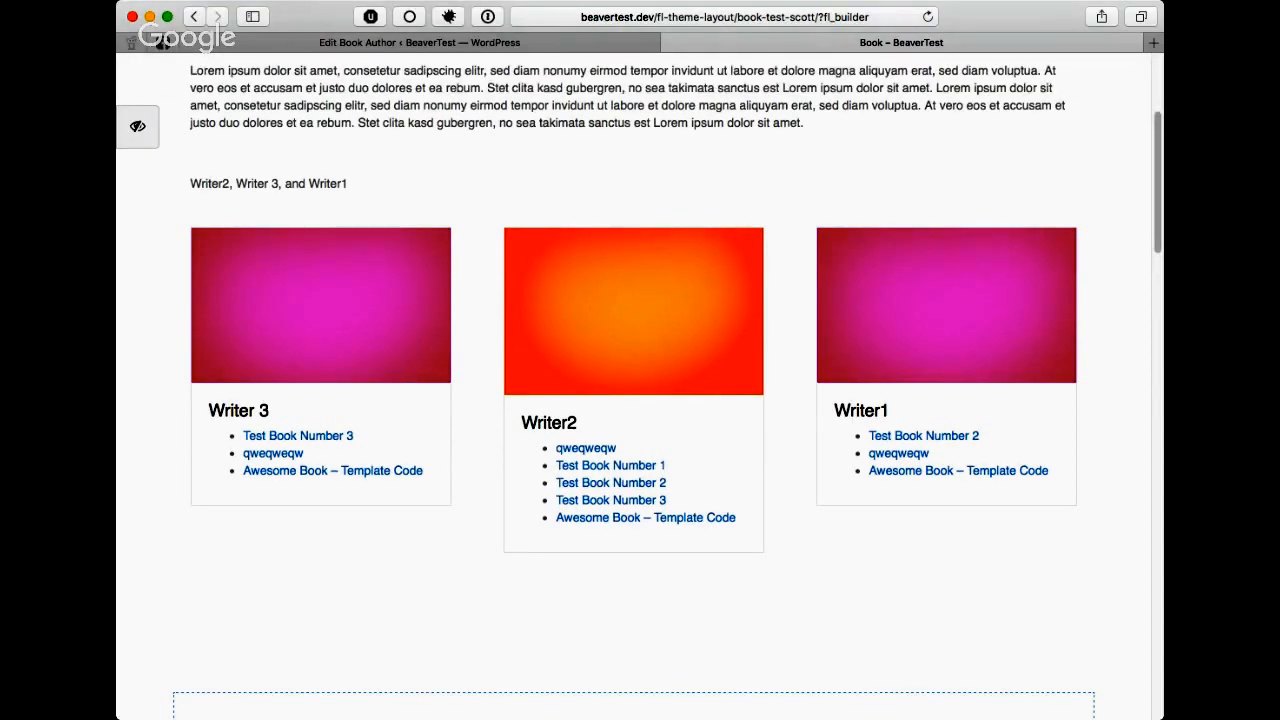
scroll(640, 400, up, 1)
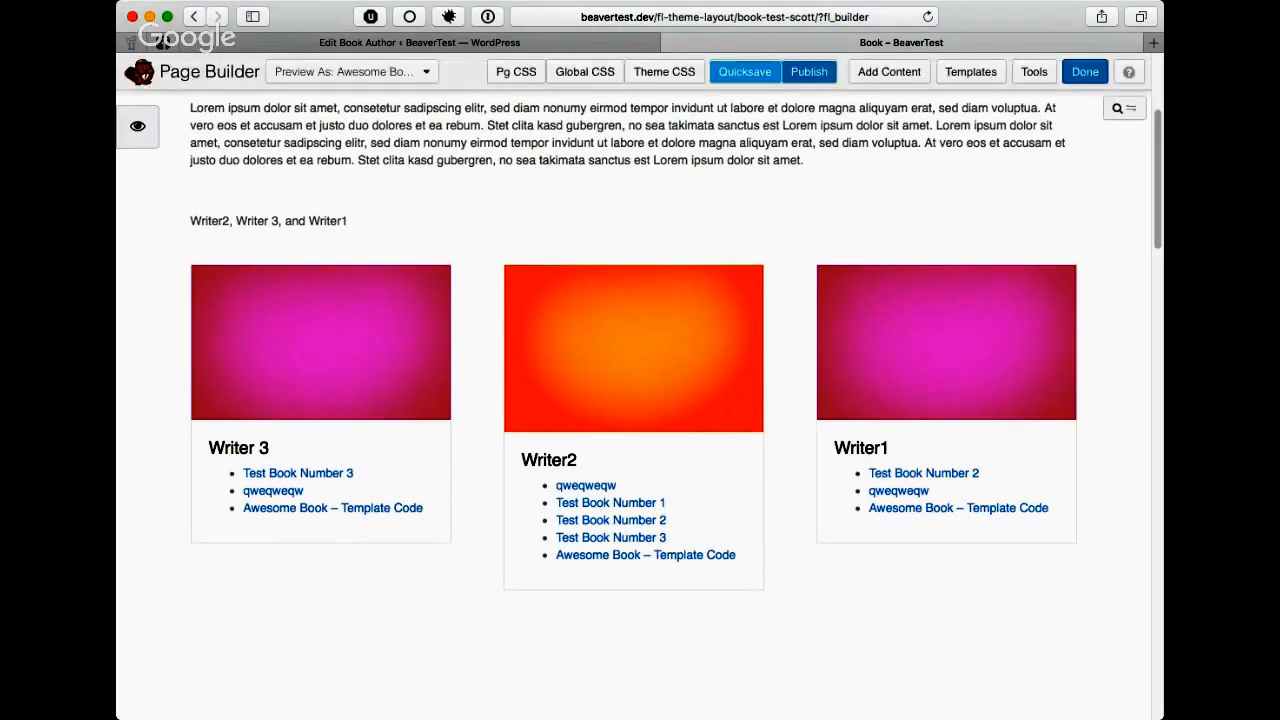
click(156, 136)
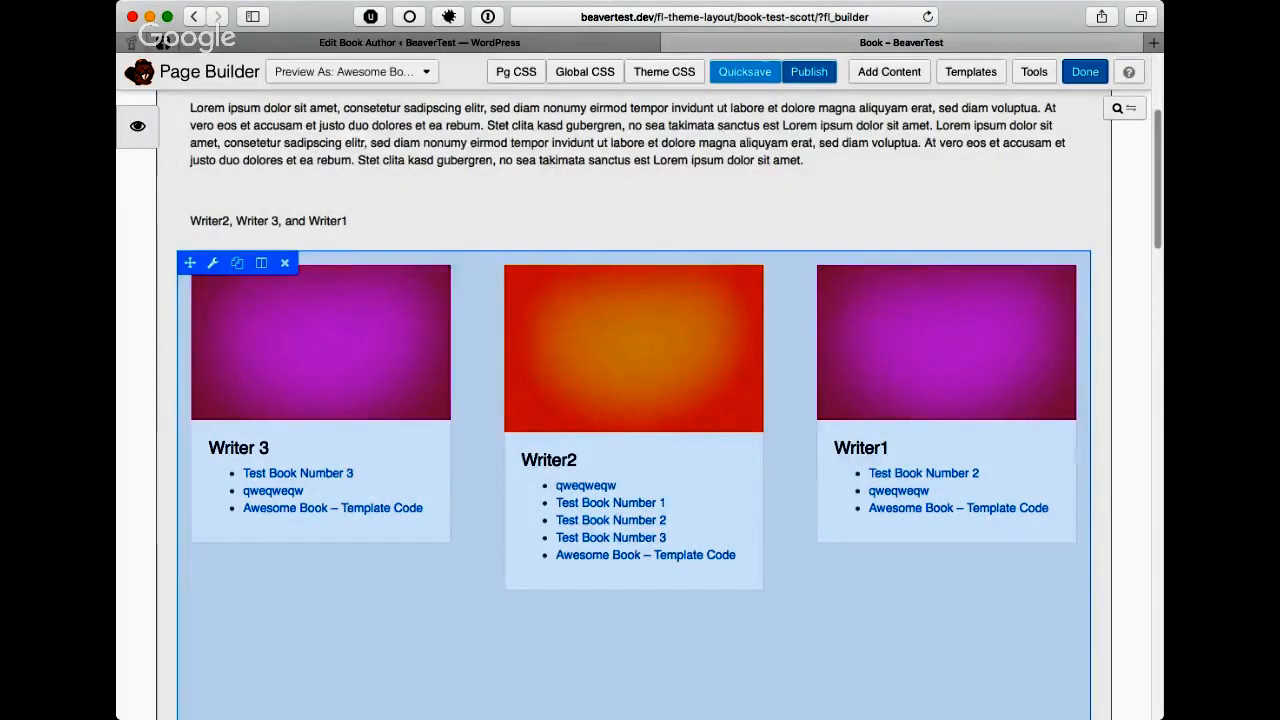
click(213, 263)
click(442, 204)
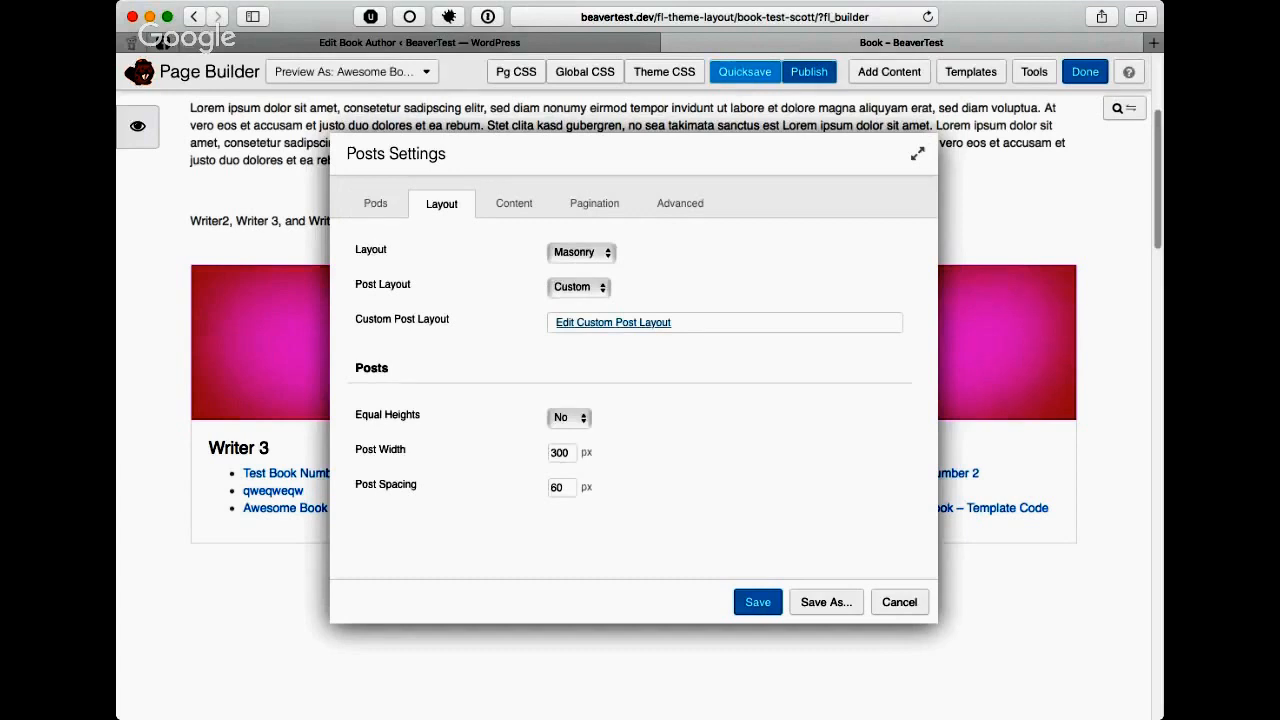
click(613, 323)
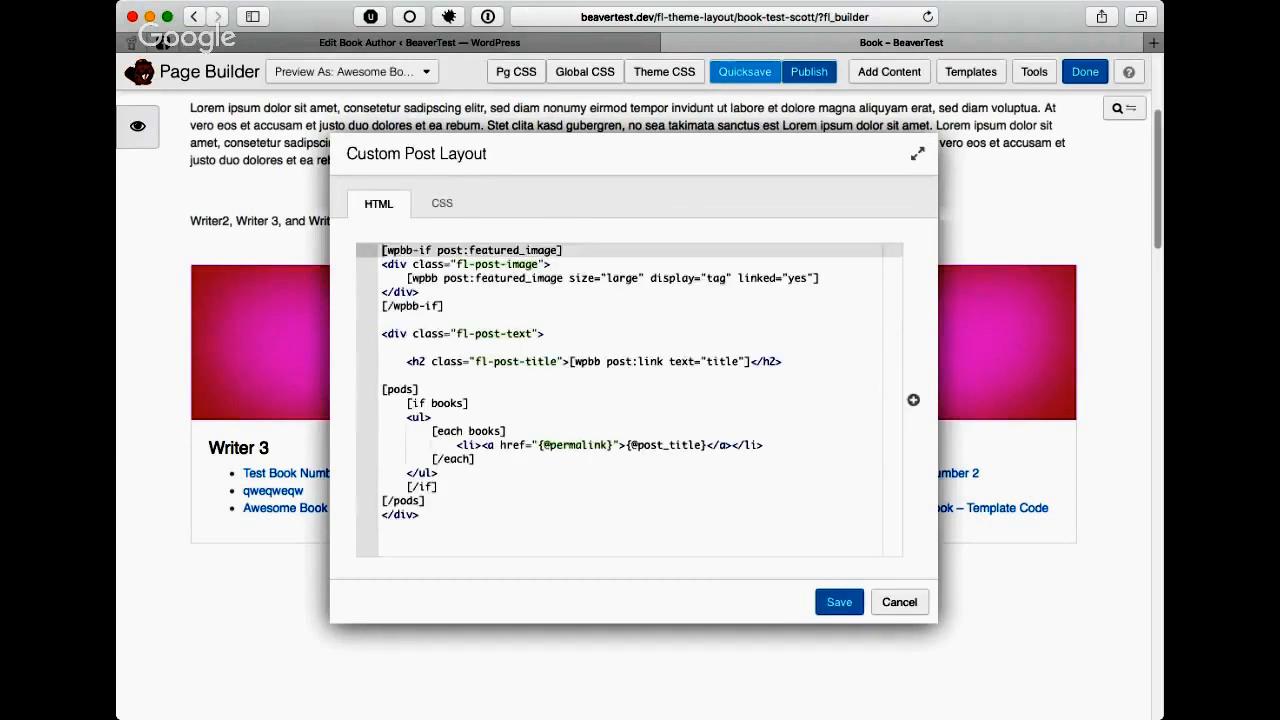
click(913, 400)
scroll(640, 388, down, 4)
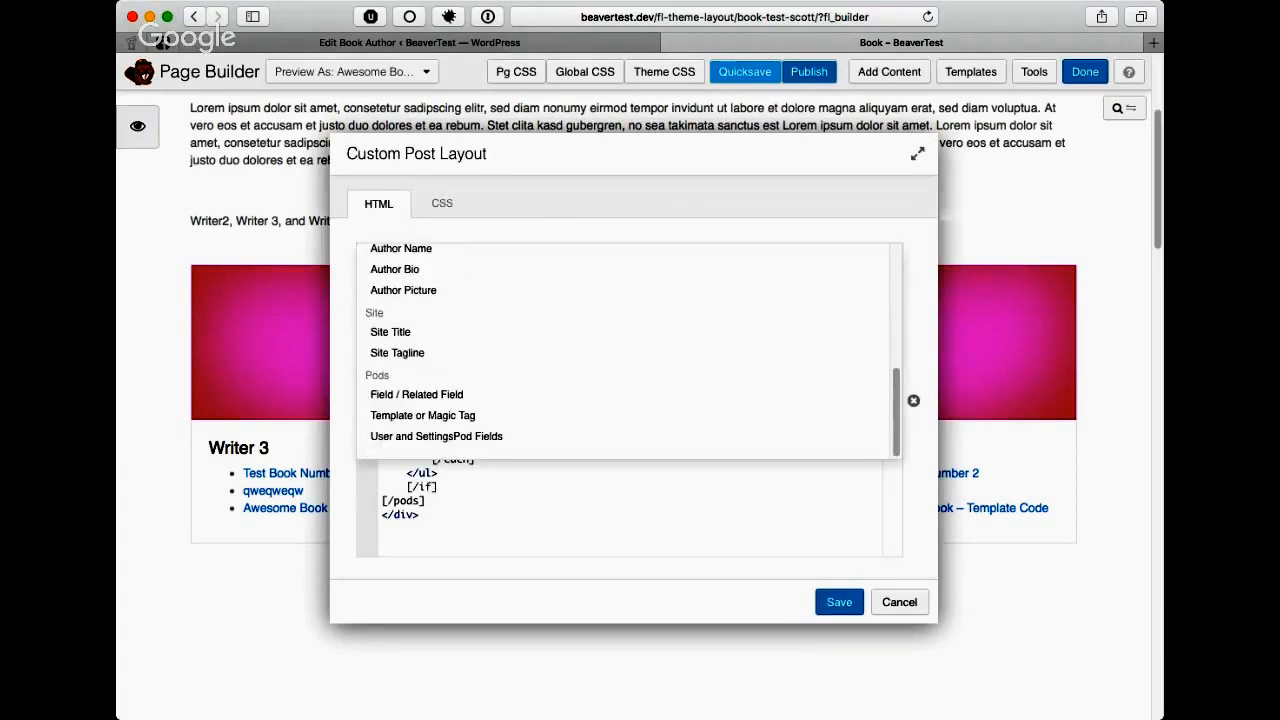
scroll(600, 394, down, 2)
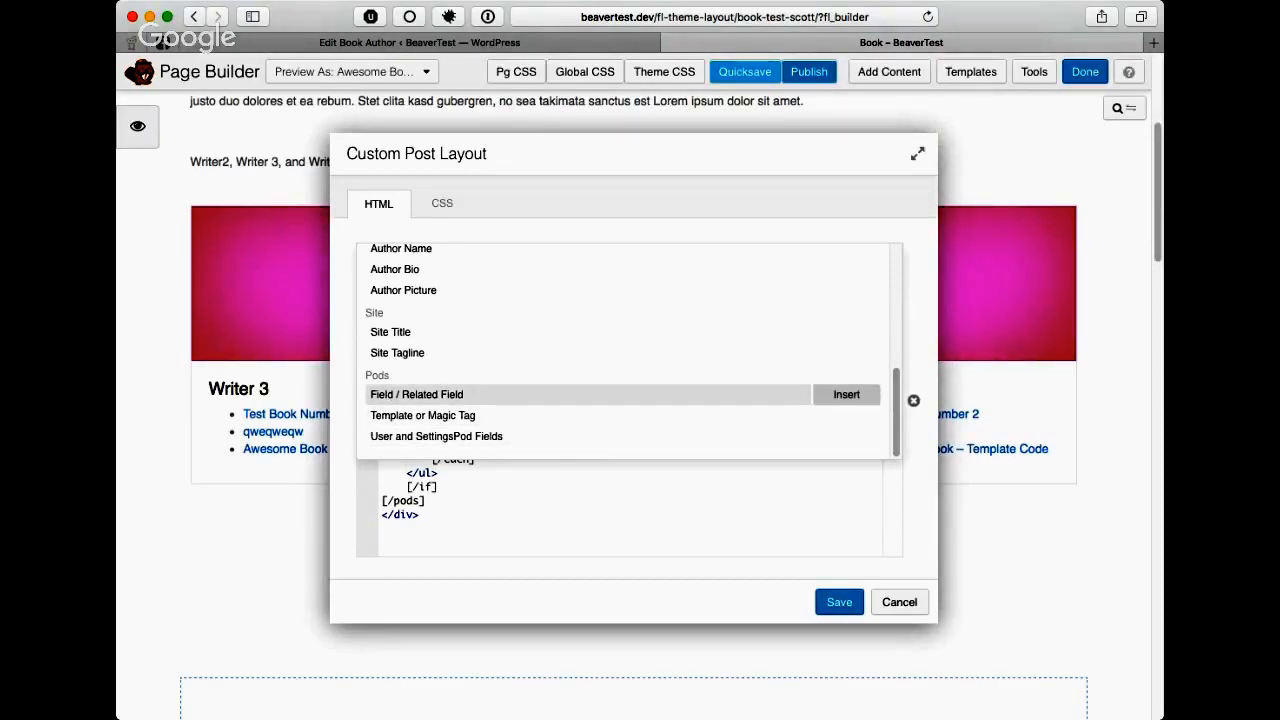
click(846, 394)
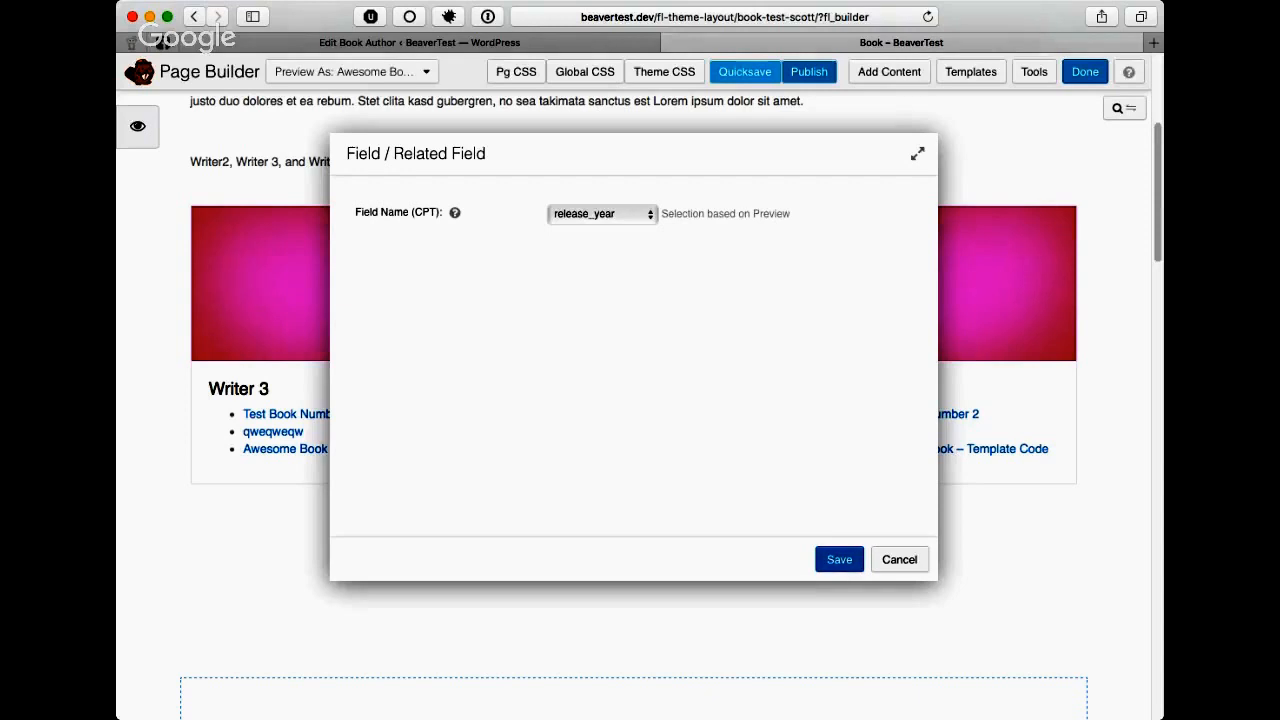
click(839, 559)
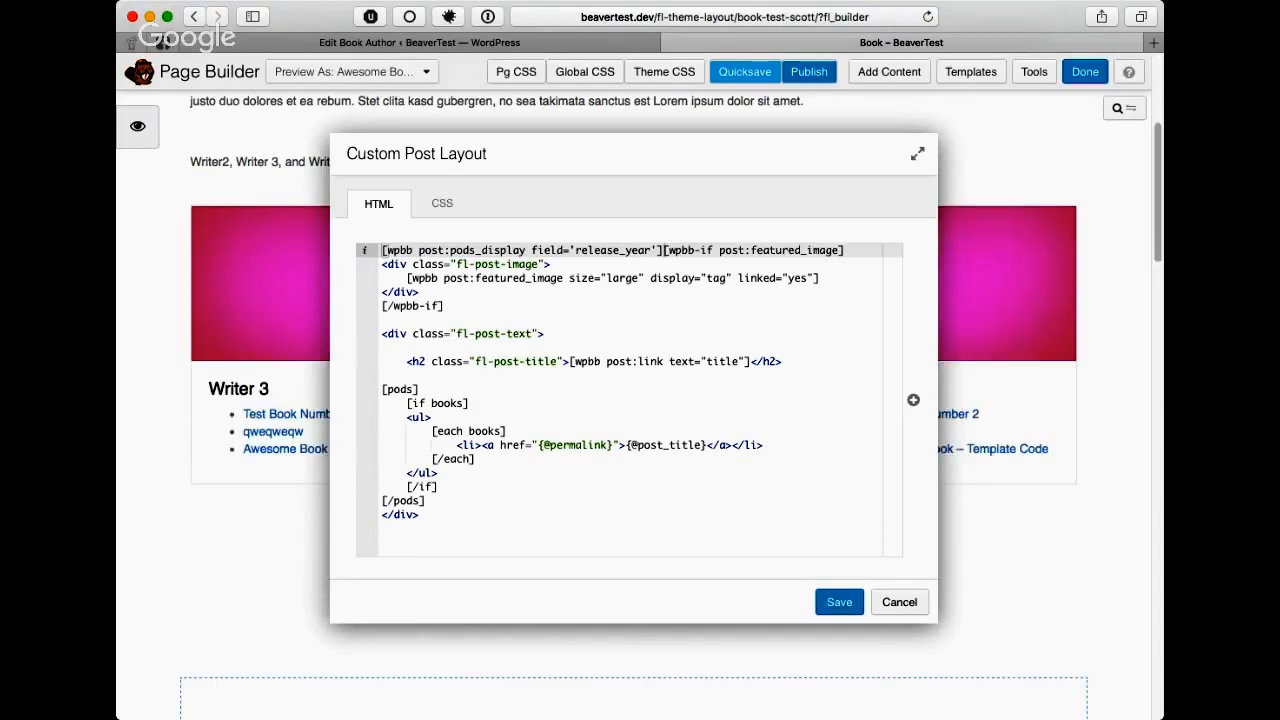
- Move the release_year field shortcode to its own line below the <h2> post title and save the layout and module settings
drag(663, 250, 382, 250)
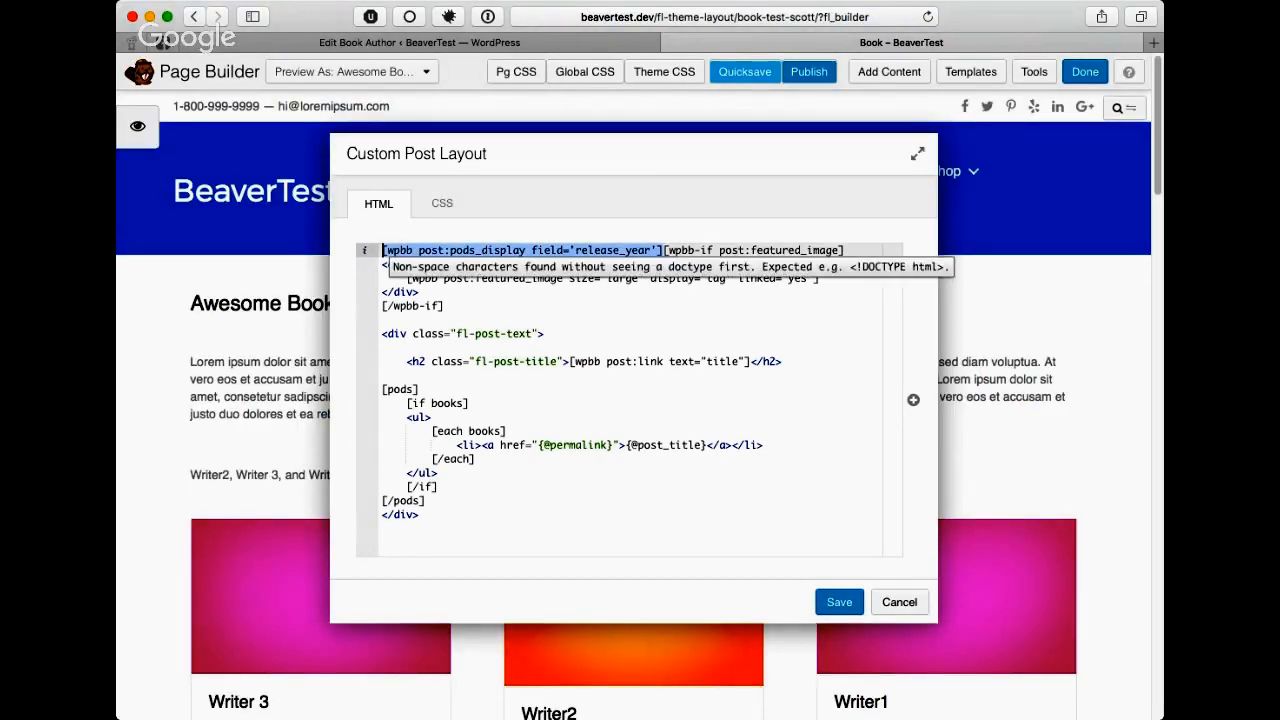
key(super+x)
click(785, 362)
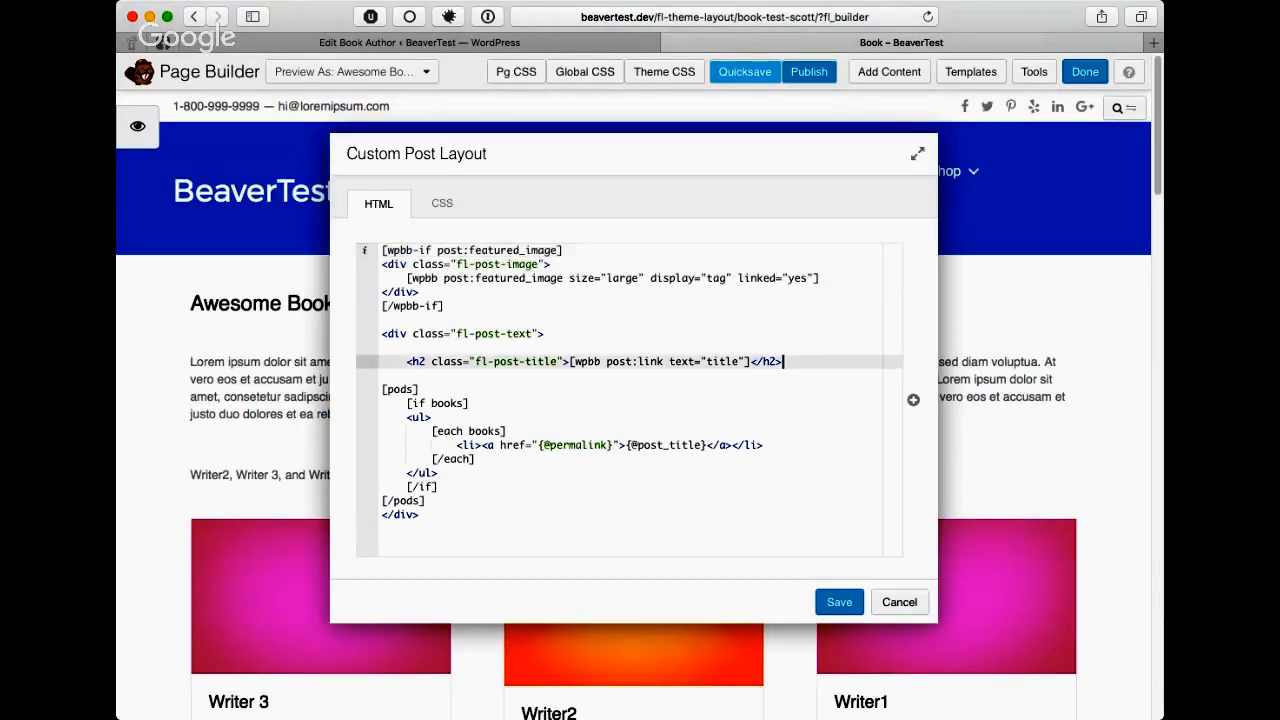
key(Return)
key(super+v)
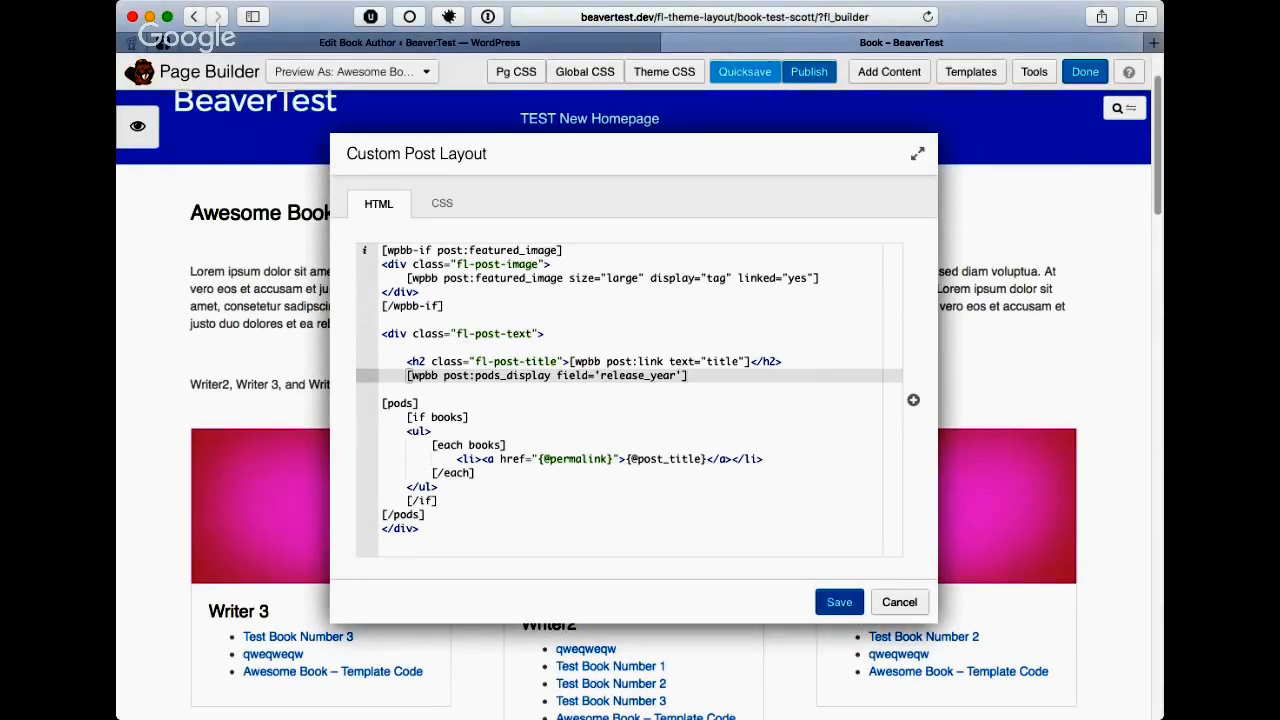
click(839, 601)
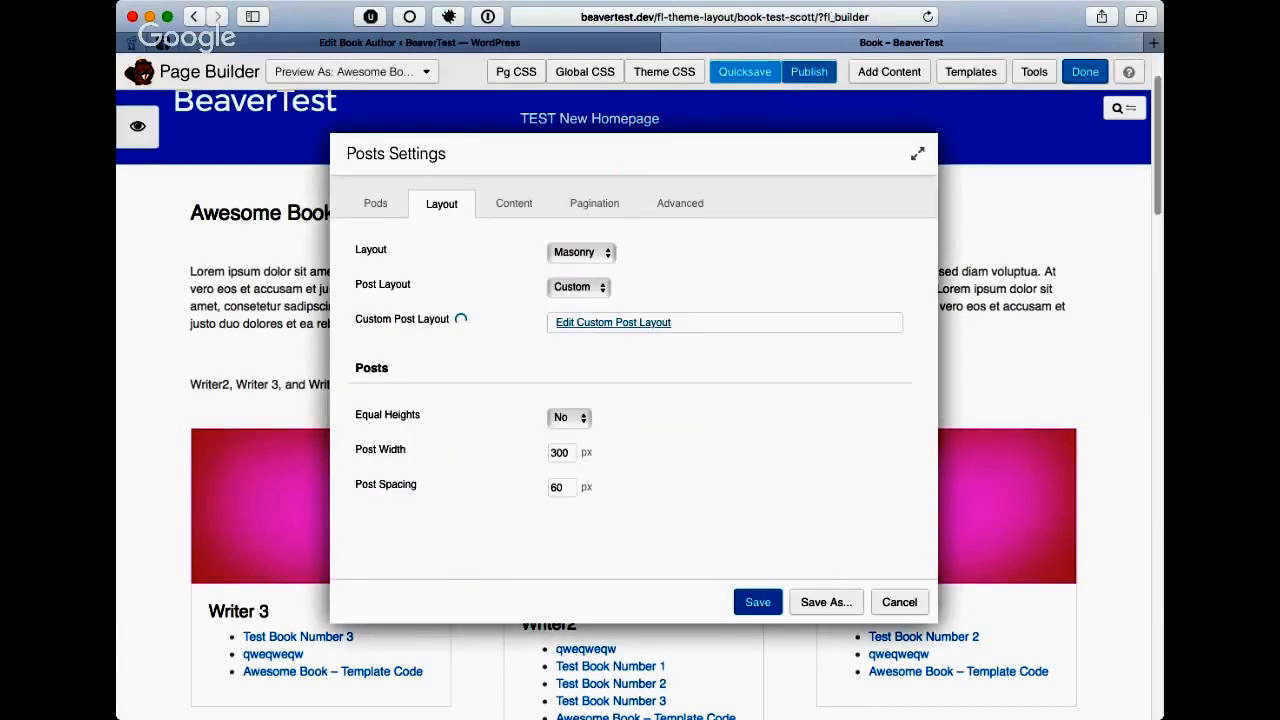
click(758, 602)
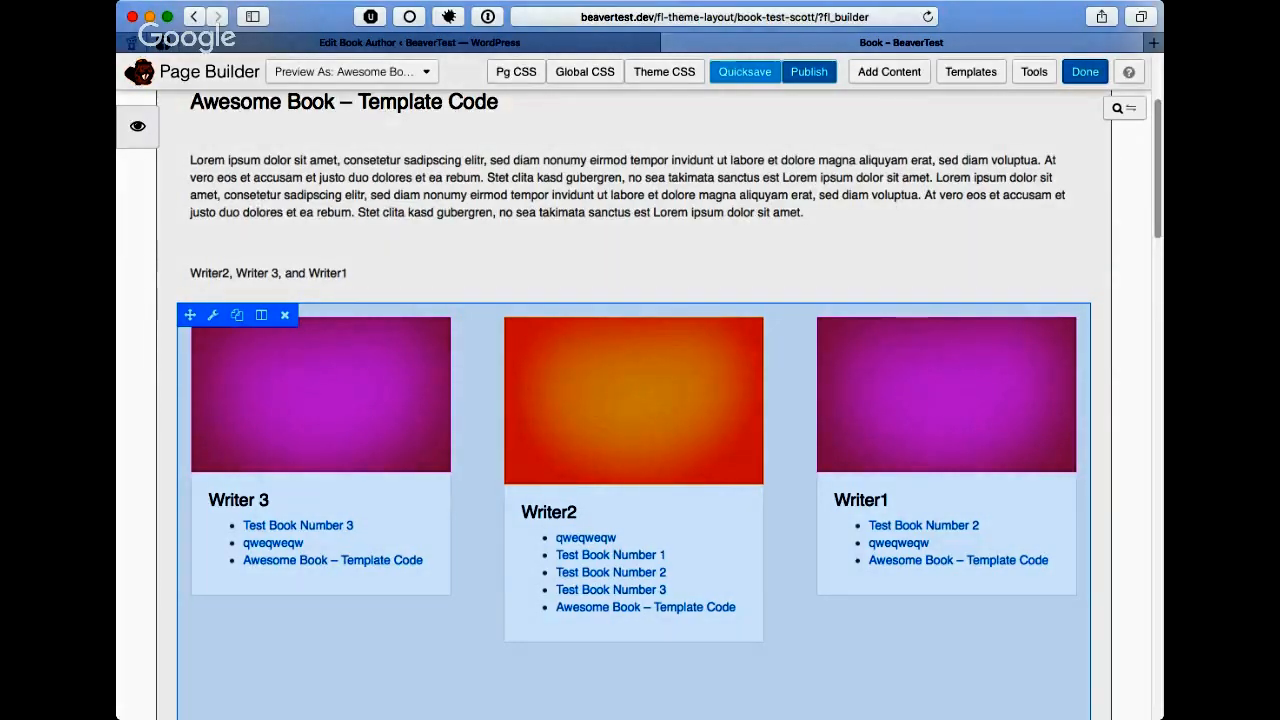
- Examine the Pods connections offered in the posts module's custom post layout, including the Field / Related Field choice, and close everything without saving
click(213, 315)
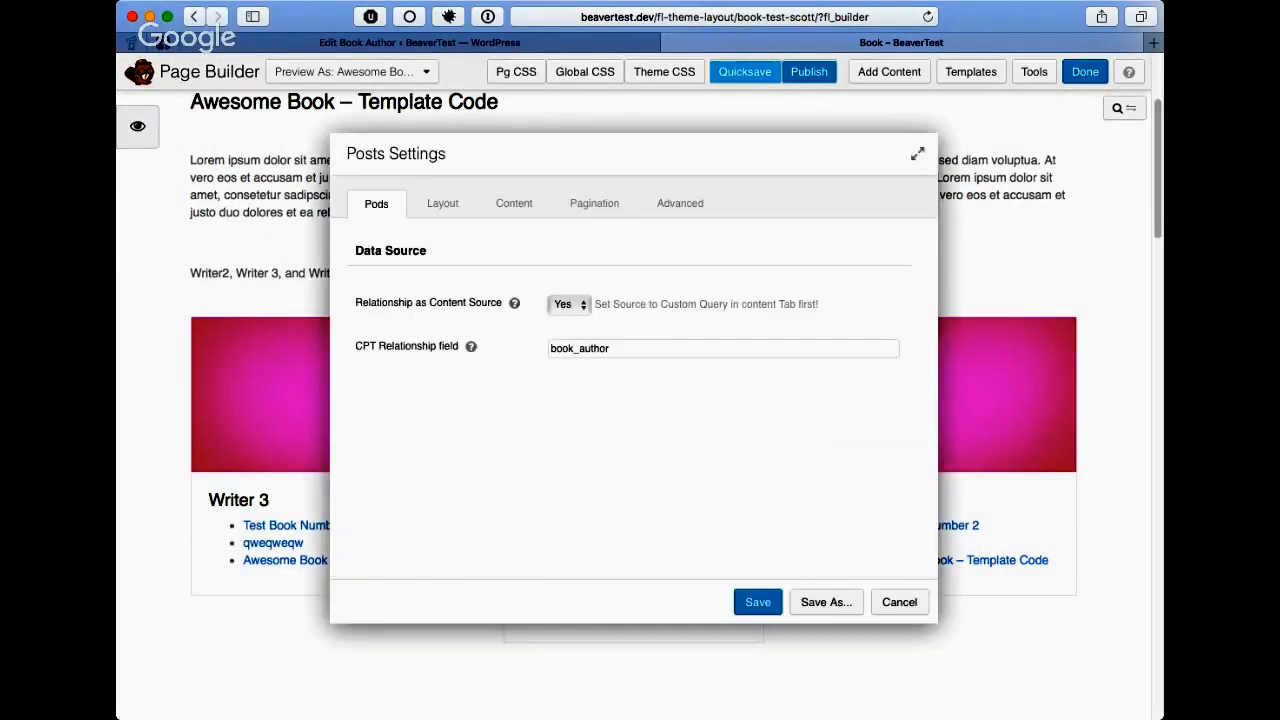
click(442, 204)
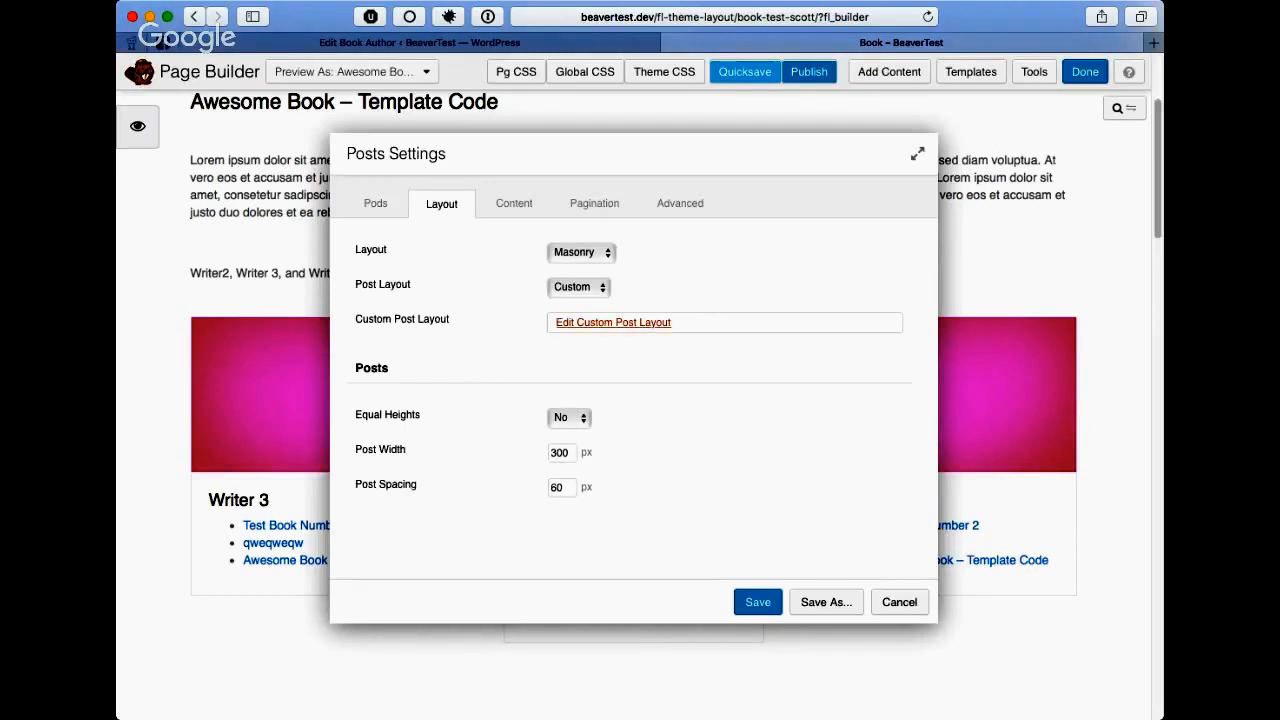
click(613, 322)
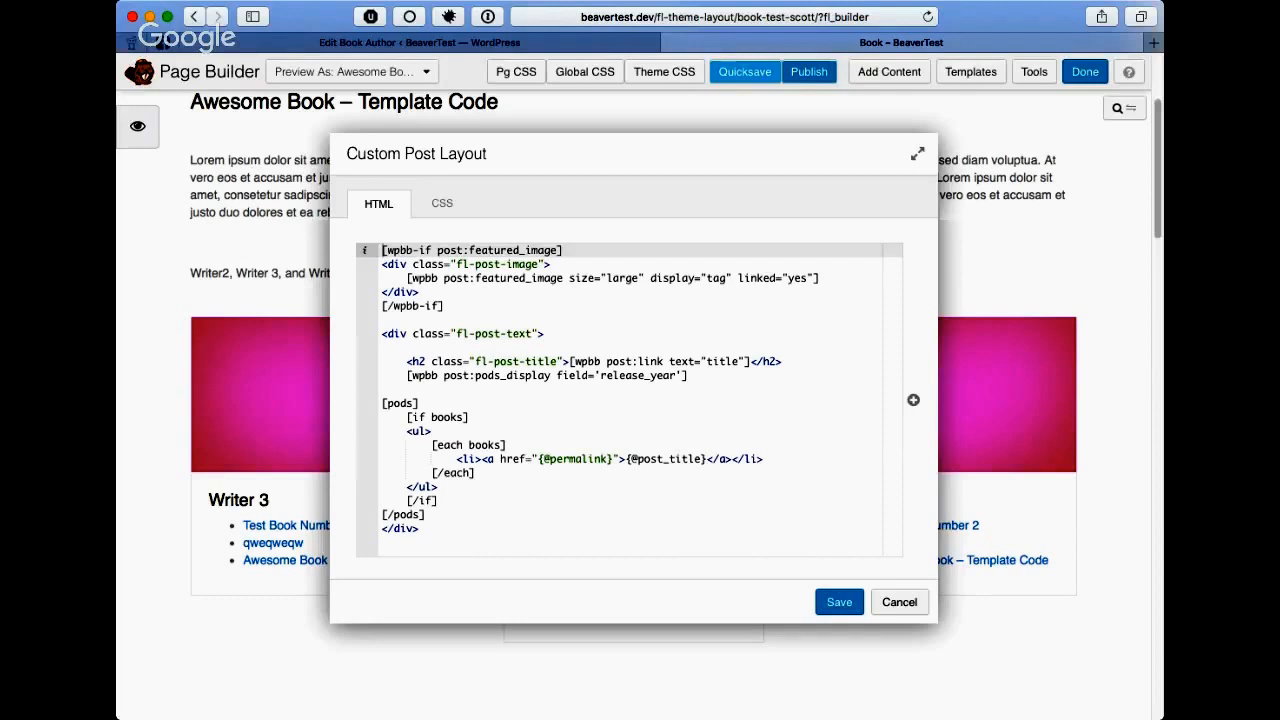
click(913, 400)
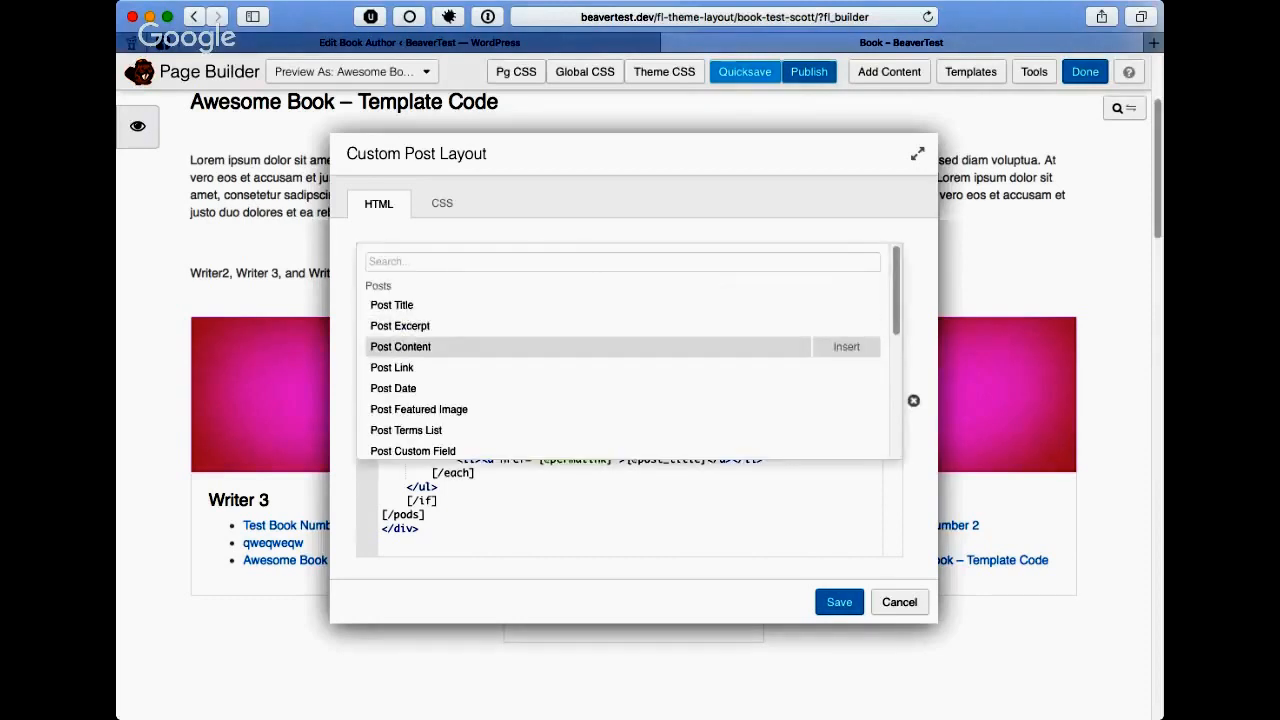
scroll(628, 350, down, 3)
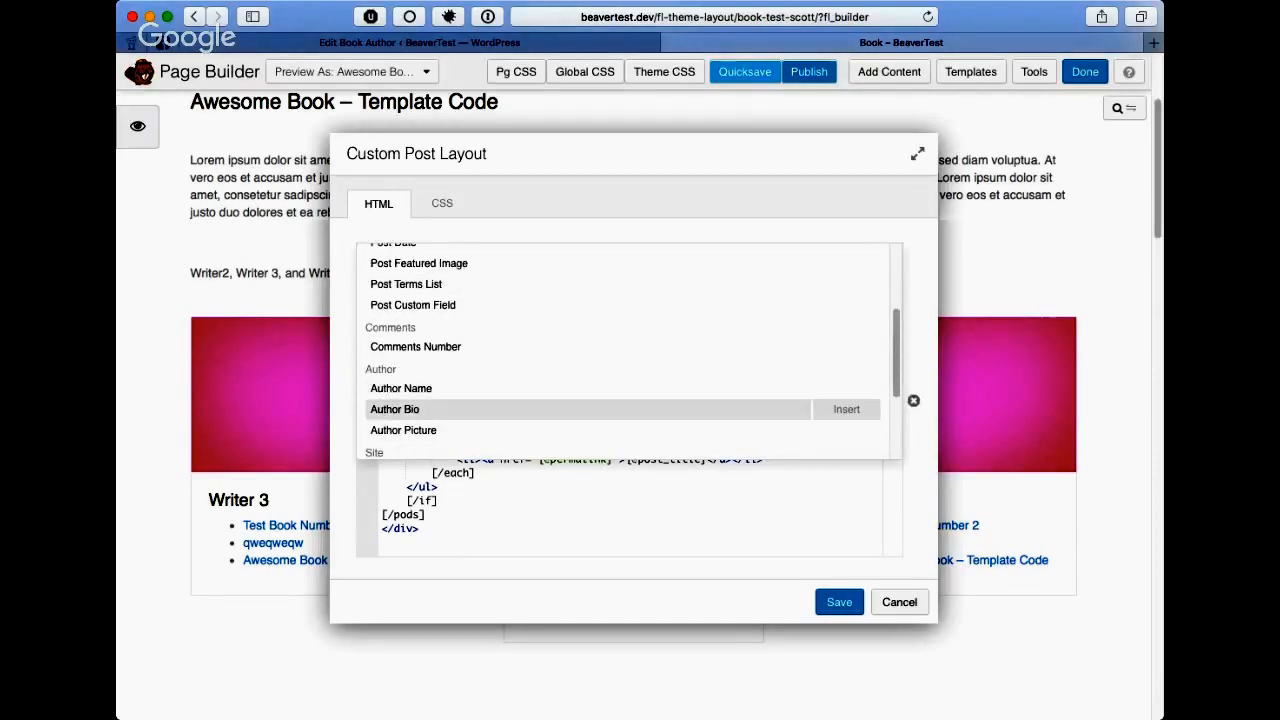
scroll(628, 400, down, 3)
scroll(628, 350, down, 1)
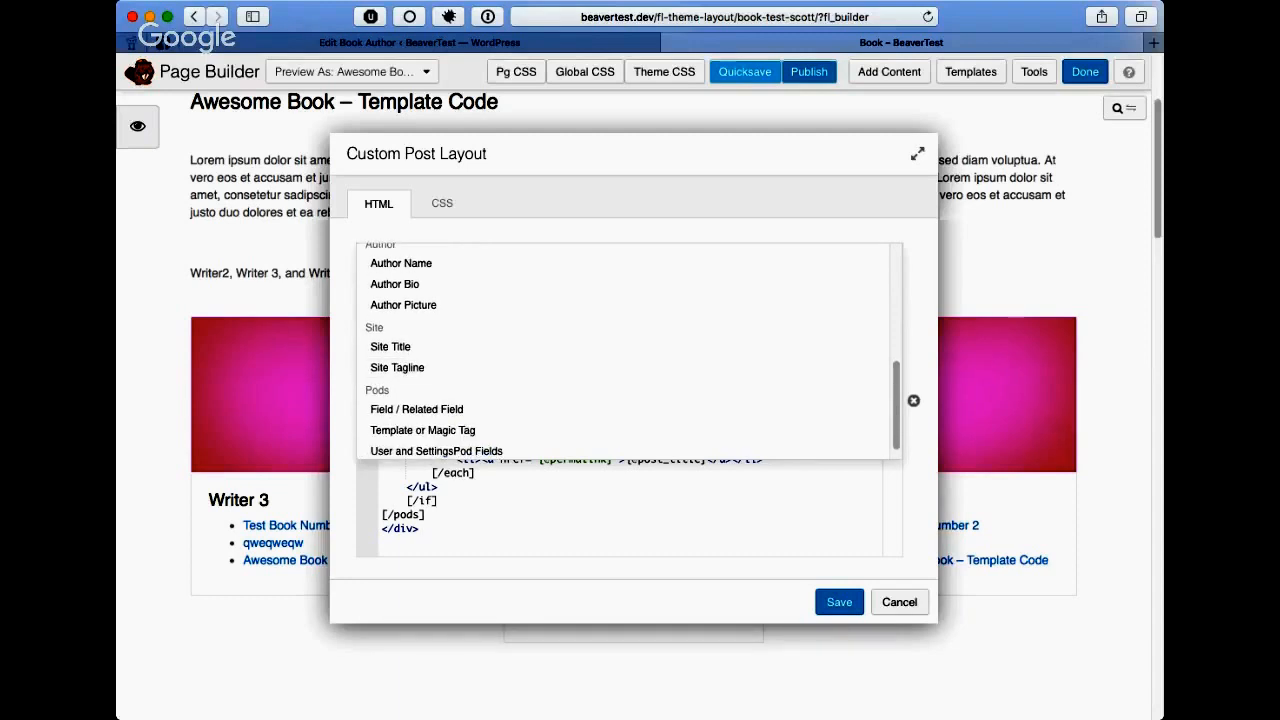
scroll(628, 350, down, 2)
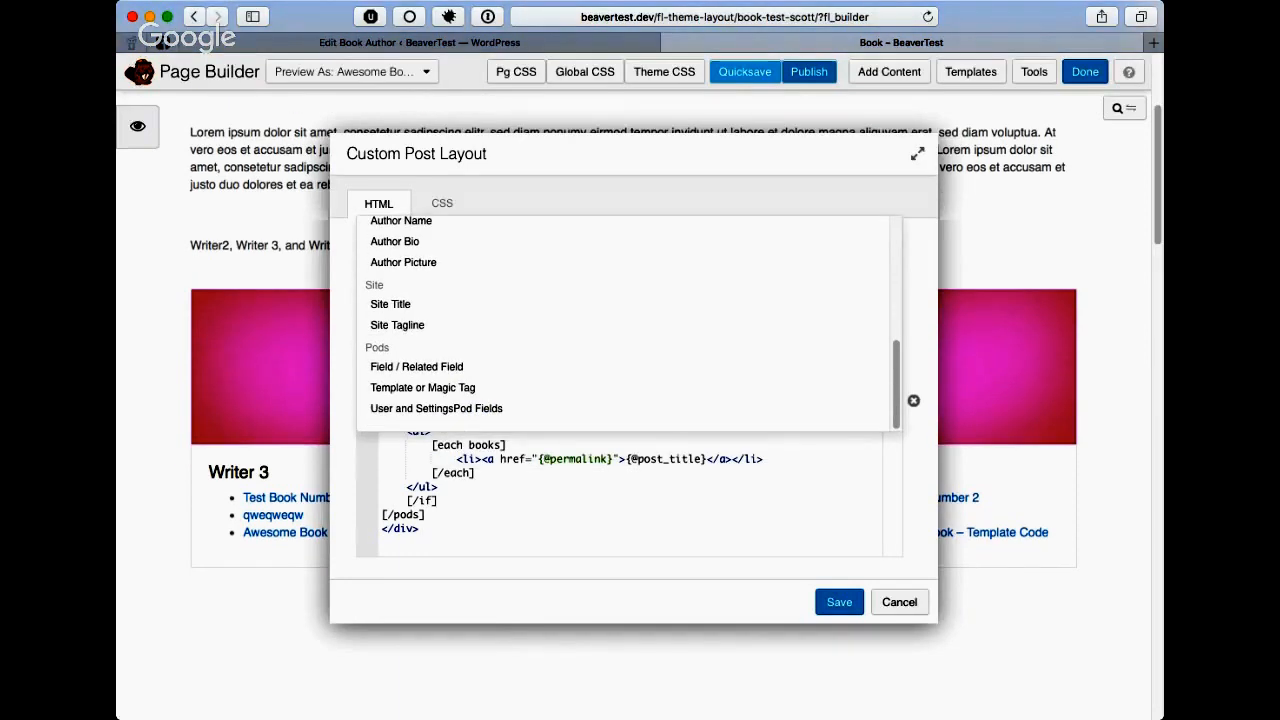
scroll(420, 400, down, 2)
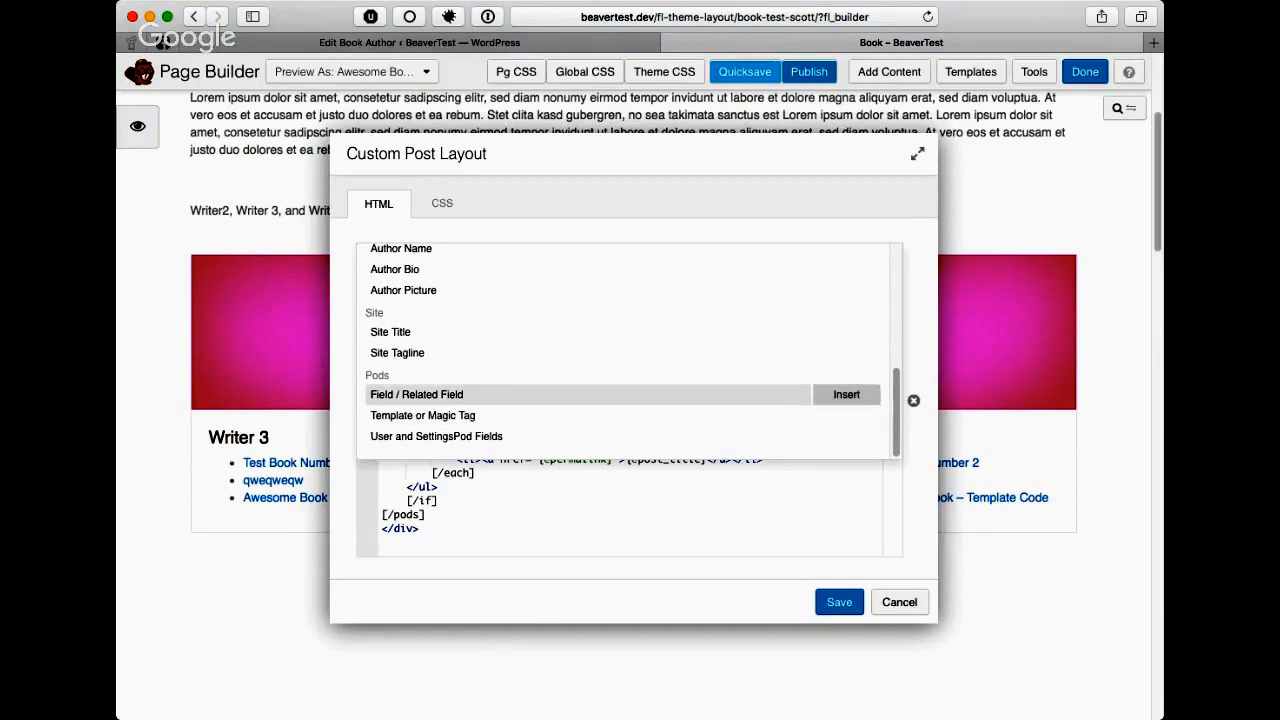
click(846, 394)
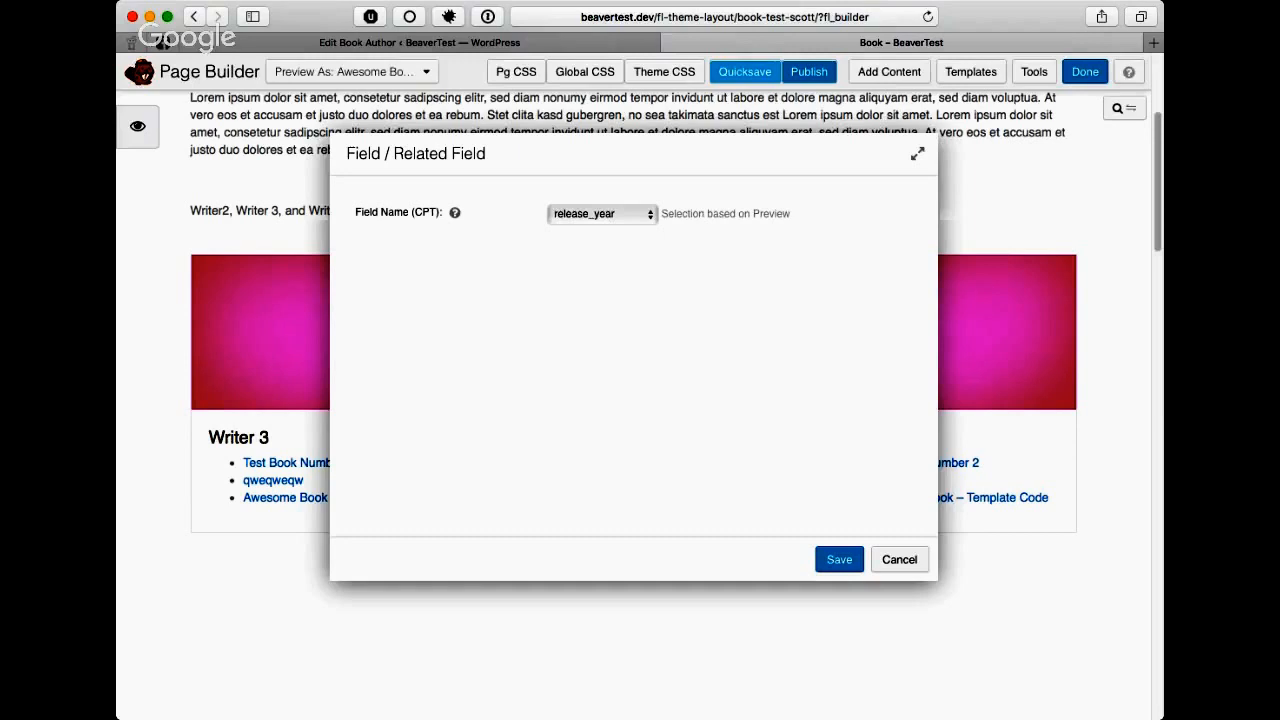
click(899, 560)
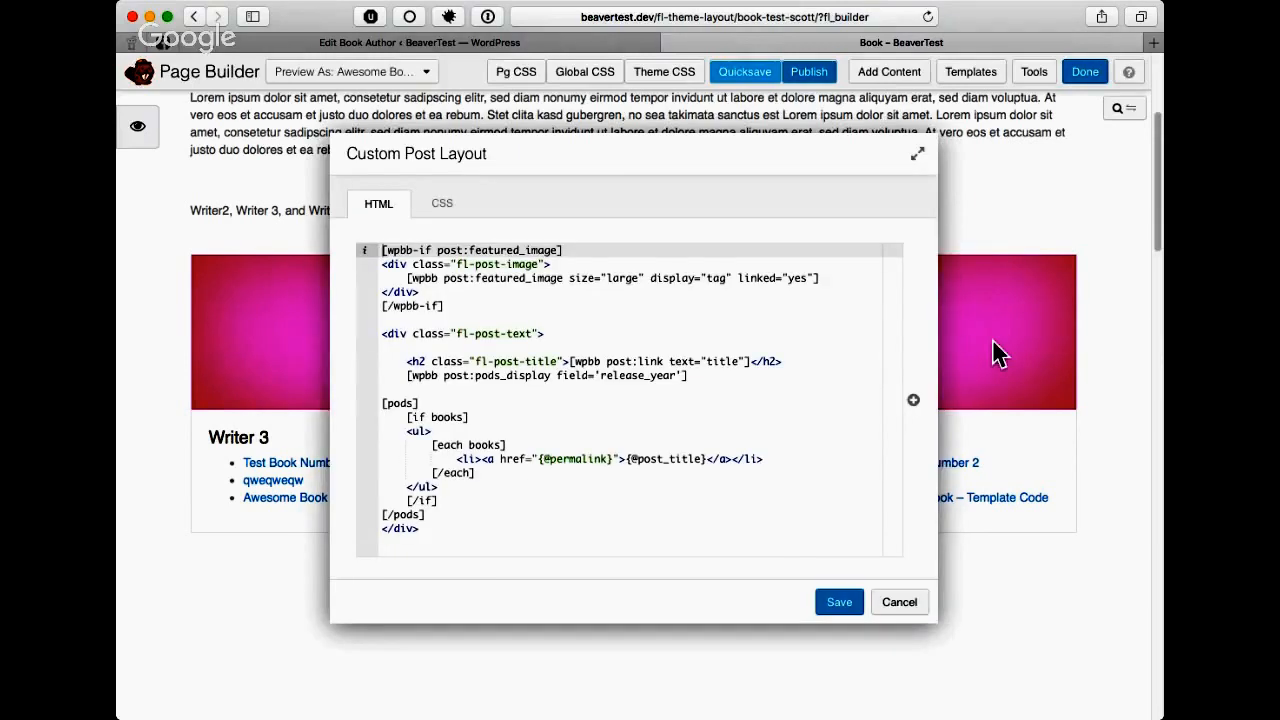
click(899, 602)
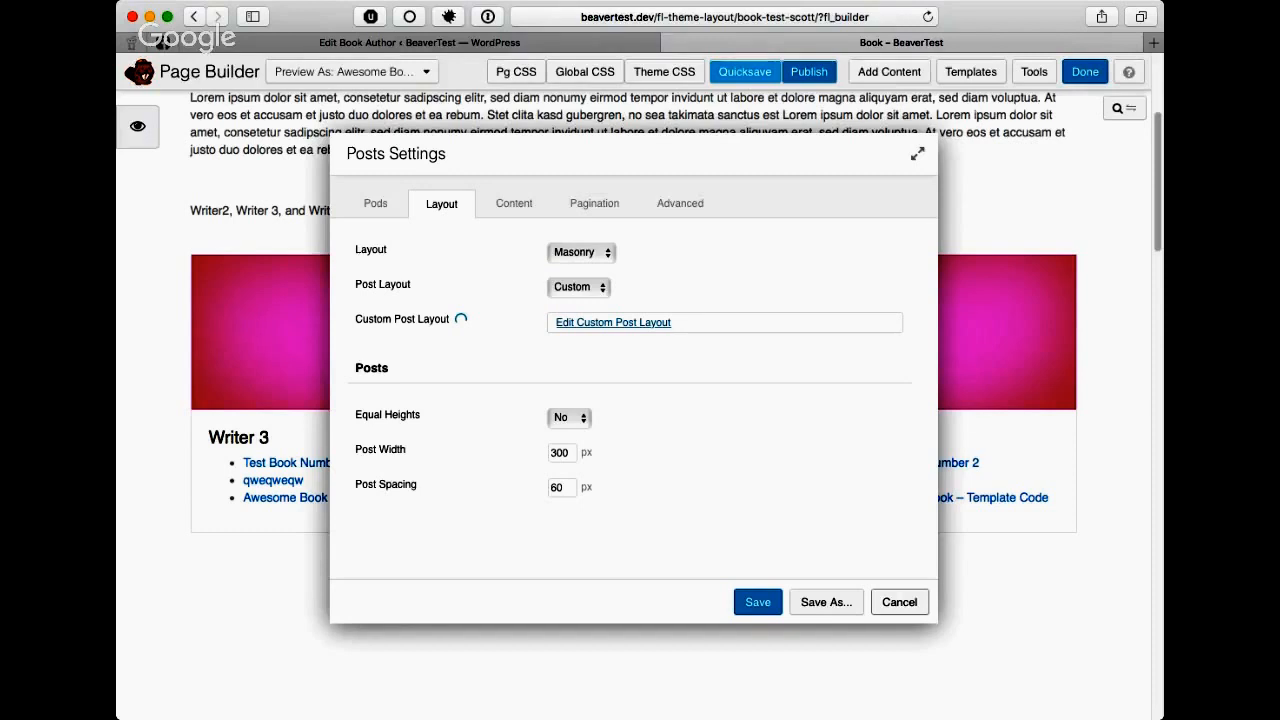
click(899, 602)
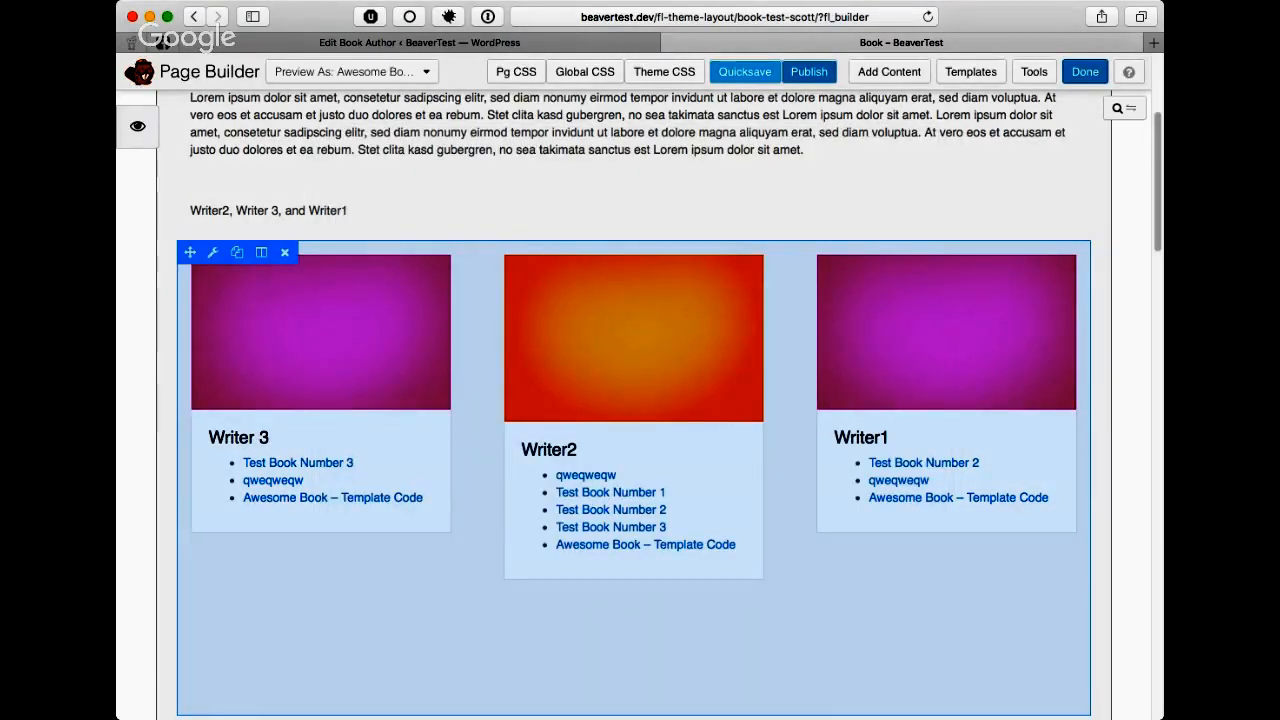
- Add a basic HTML module between the author names line and the posts module
scroll(634, 390, up, 3)
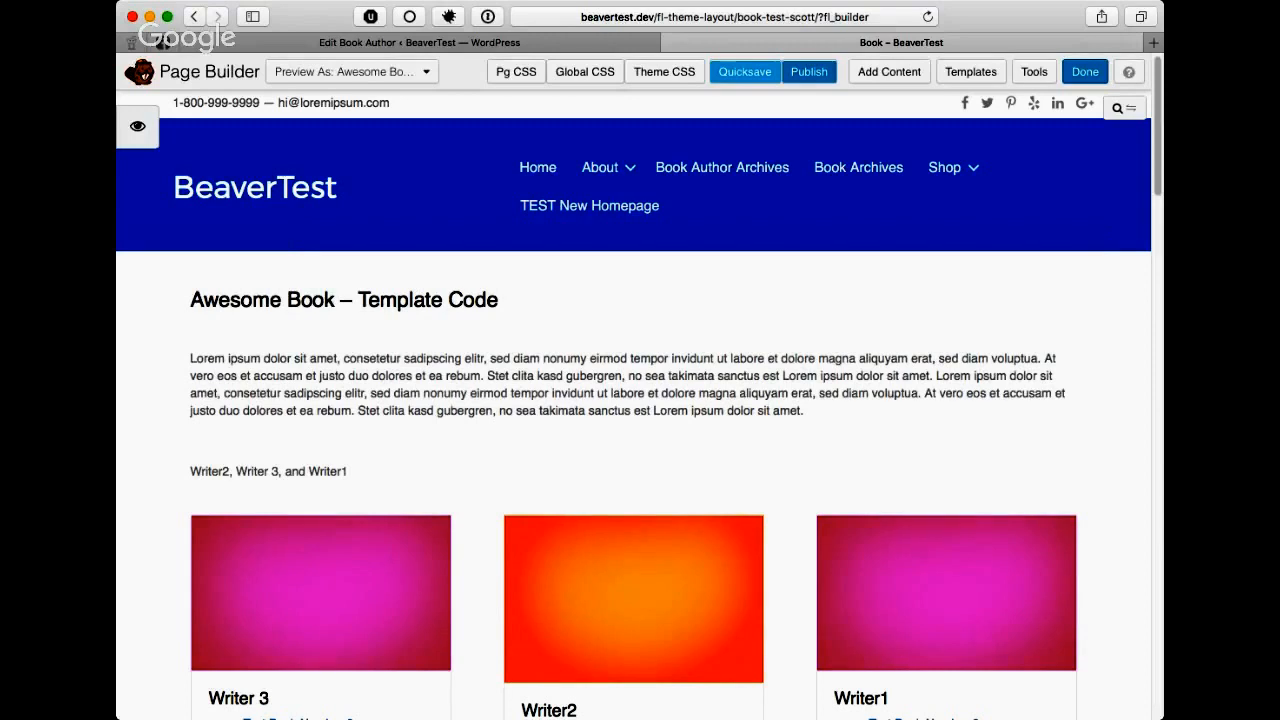
click(889, 71)
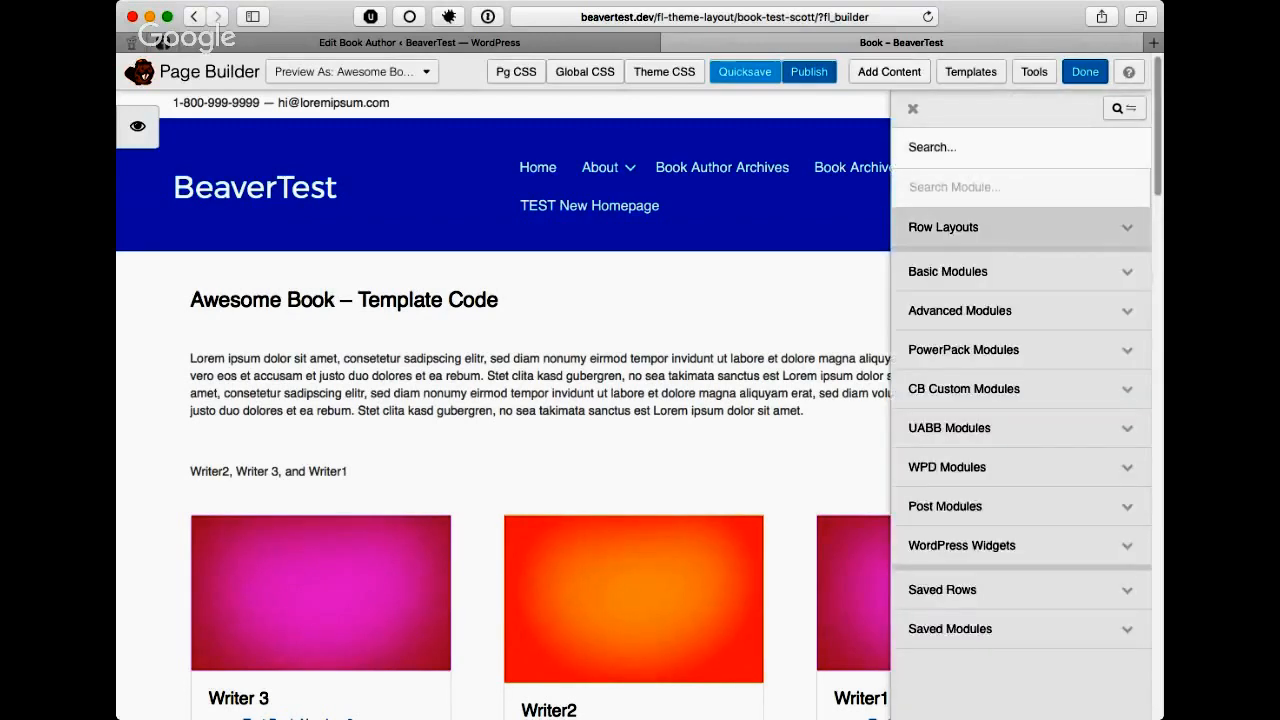
click(947, 271)
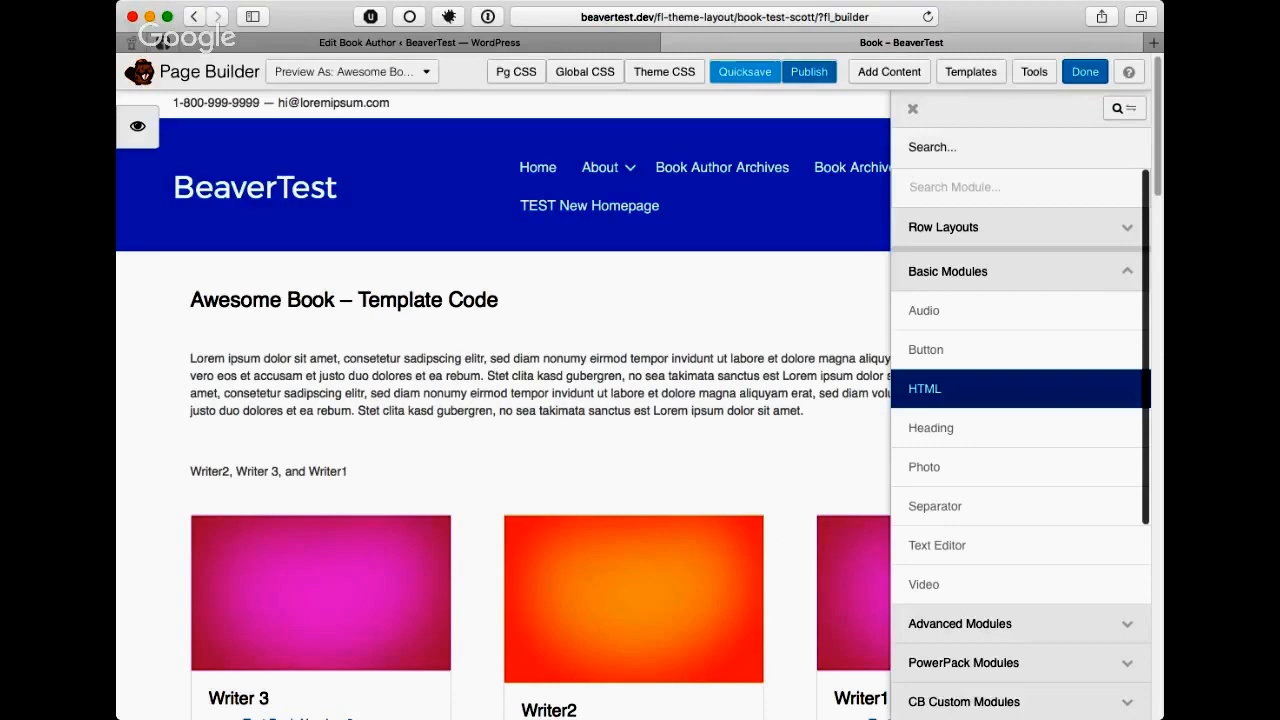
drag(925, 388, 830, 560)
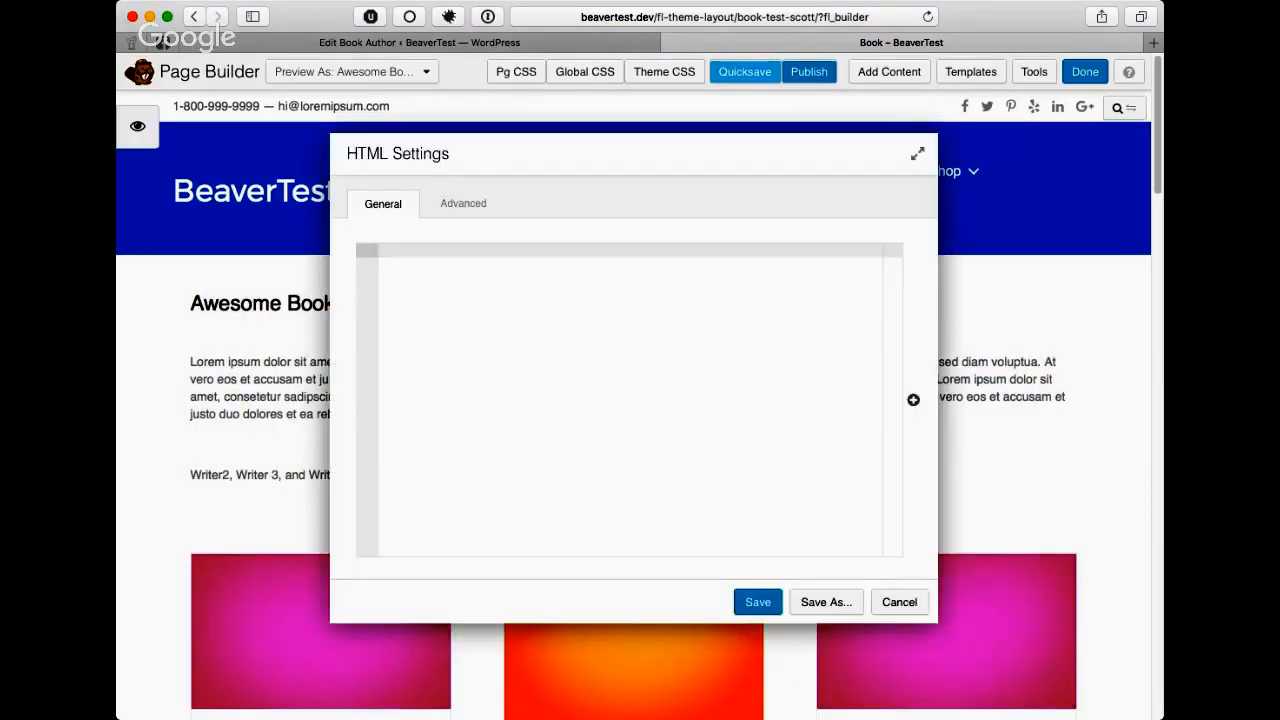
- Insert a Pods Template or Magic Tag connection using the RelatedBooks template into the HTML module and save it
click(913, 400)
scroll(840, 379, down, 5)
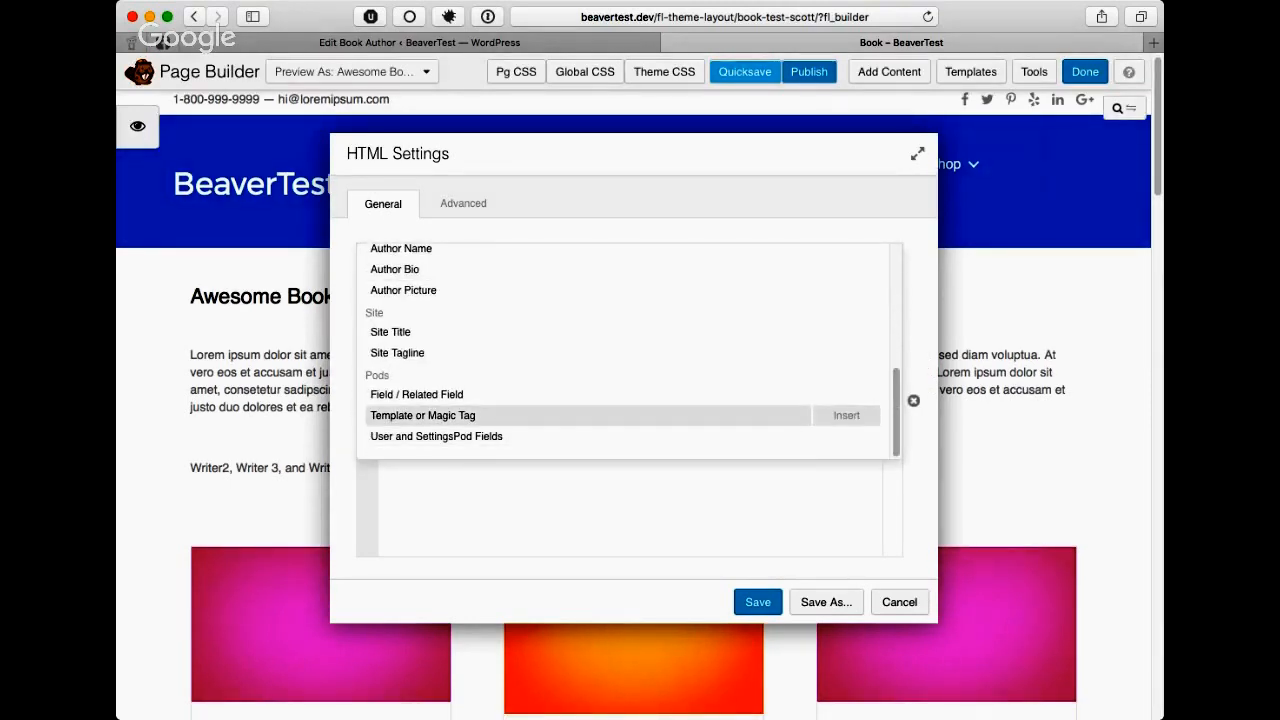
click(846, 415)
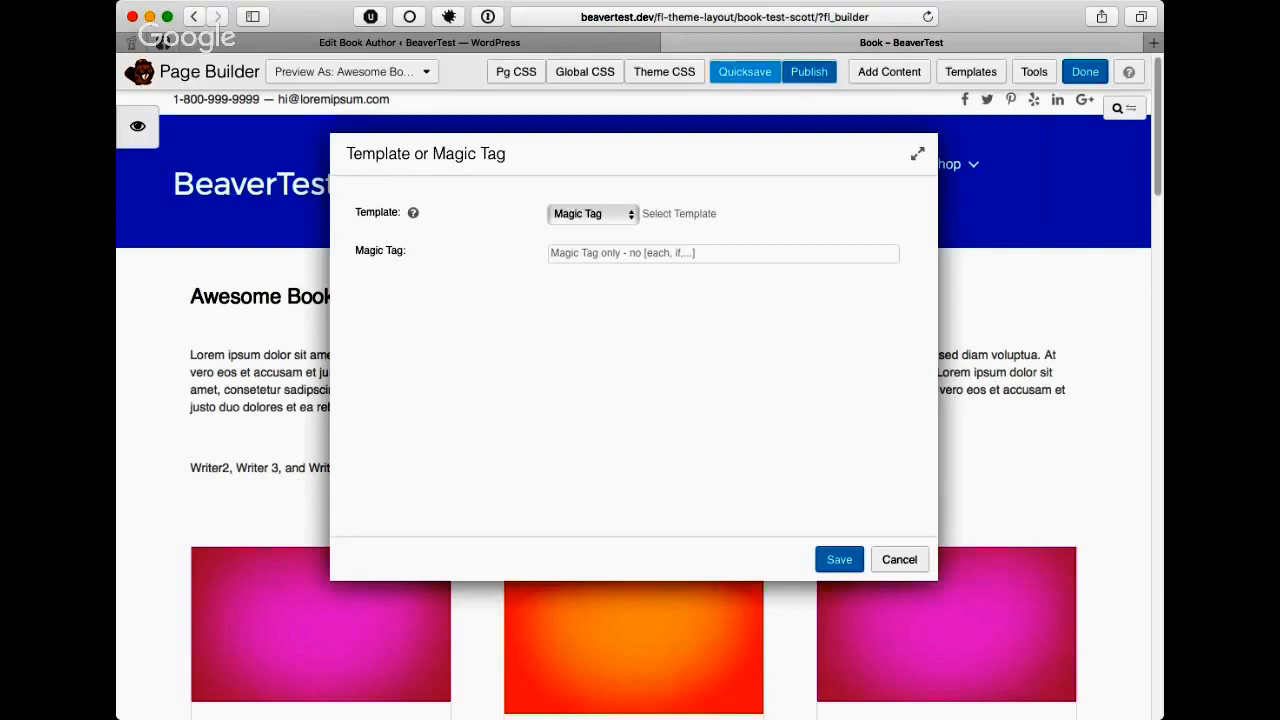
click(592, 214)
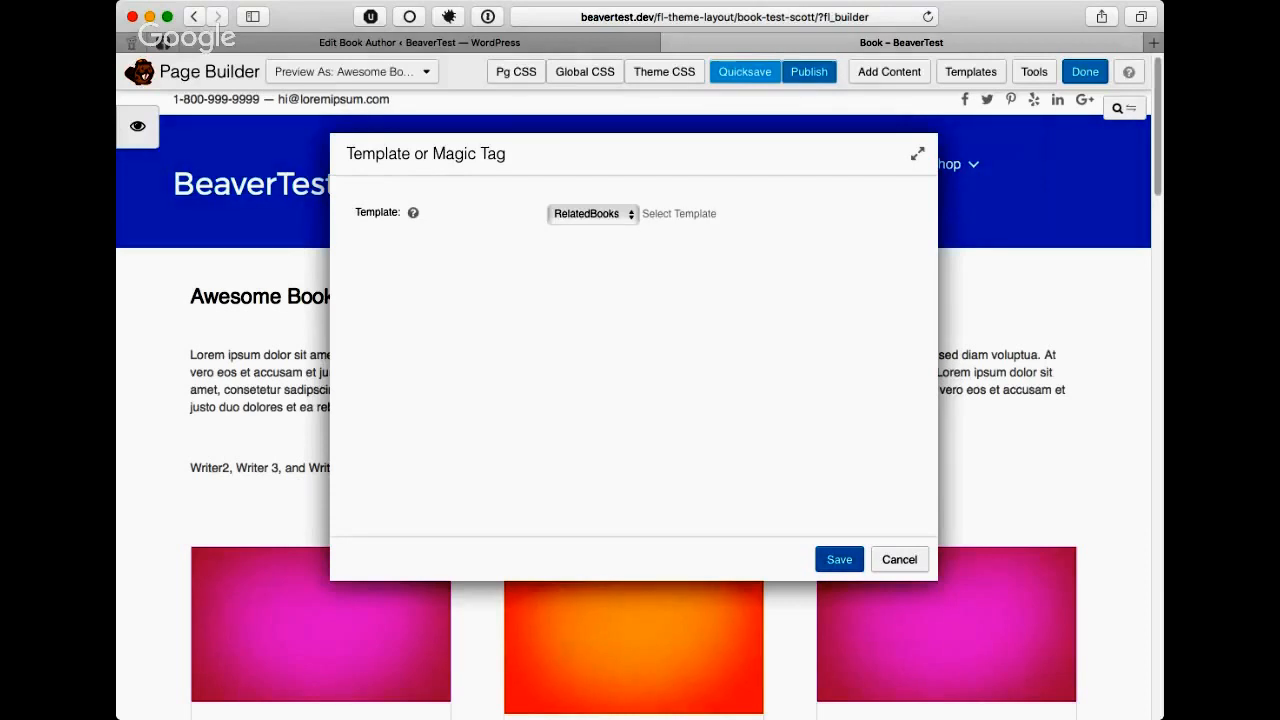
click(839, 559)
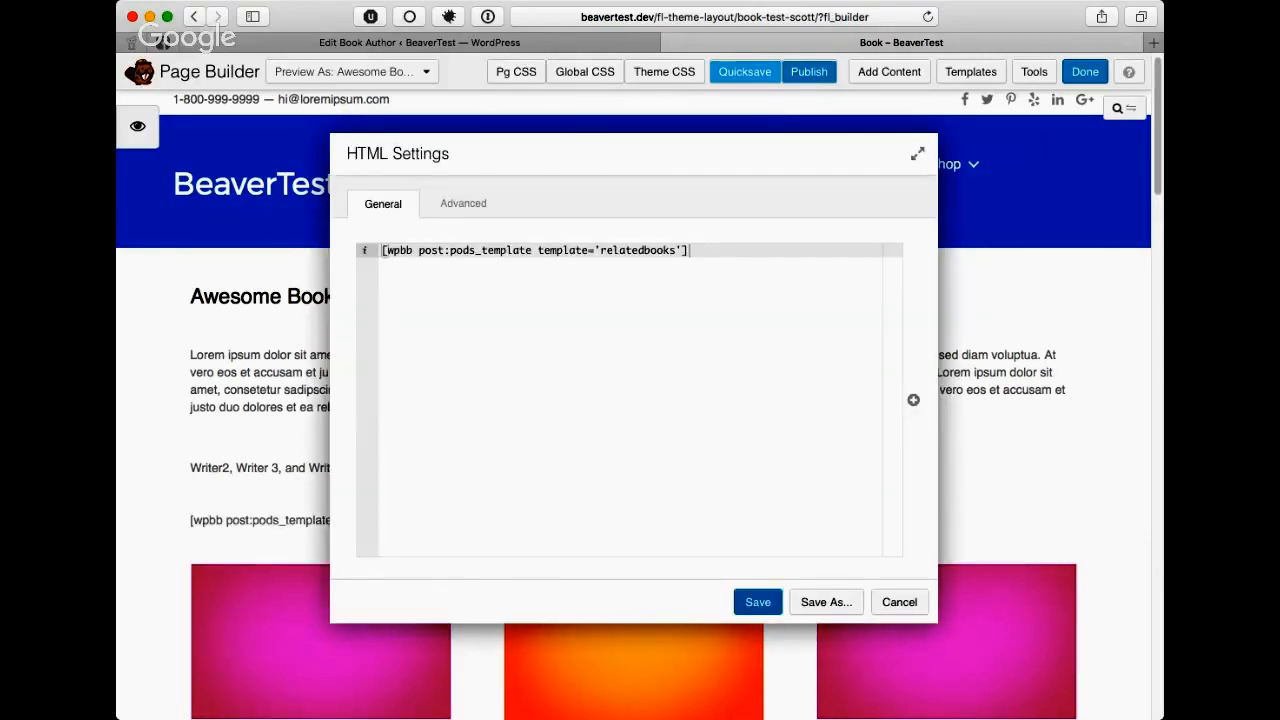
click(758, 602)
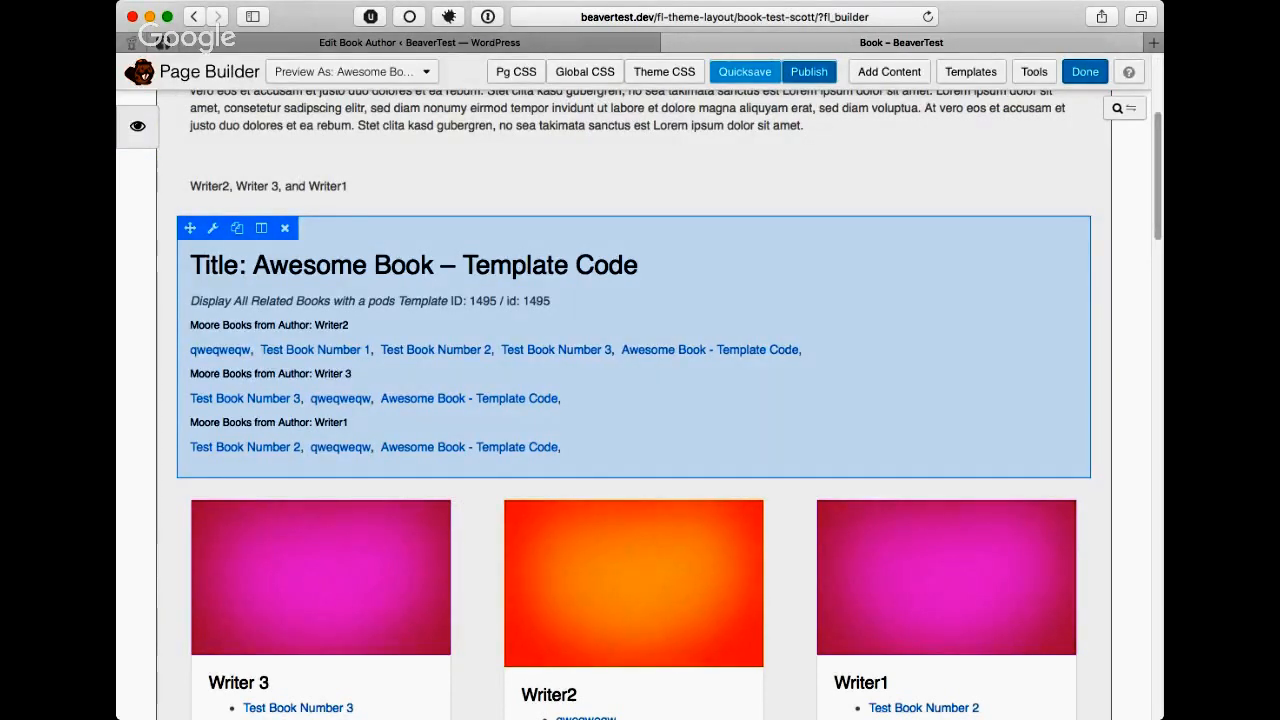
- Review the related books output on the page, check the Pod Templates list in the WordPress admin, and return to the page builder
scroll(739, 197, down, 2)
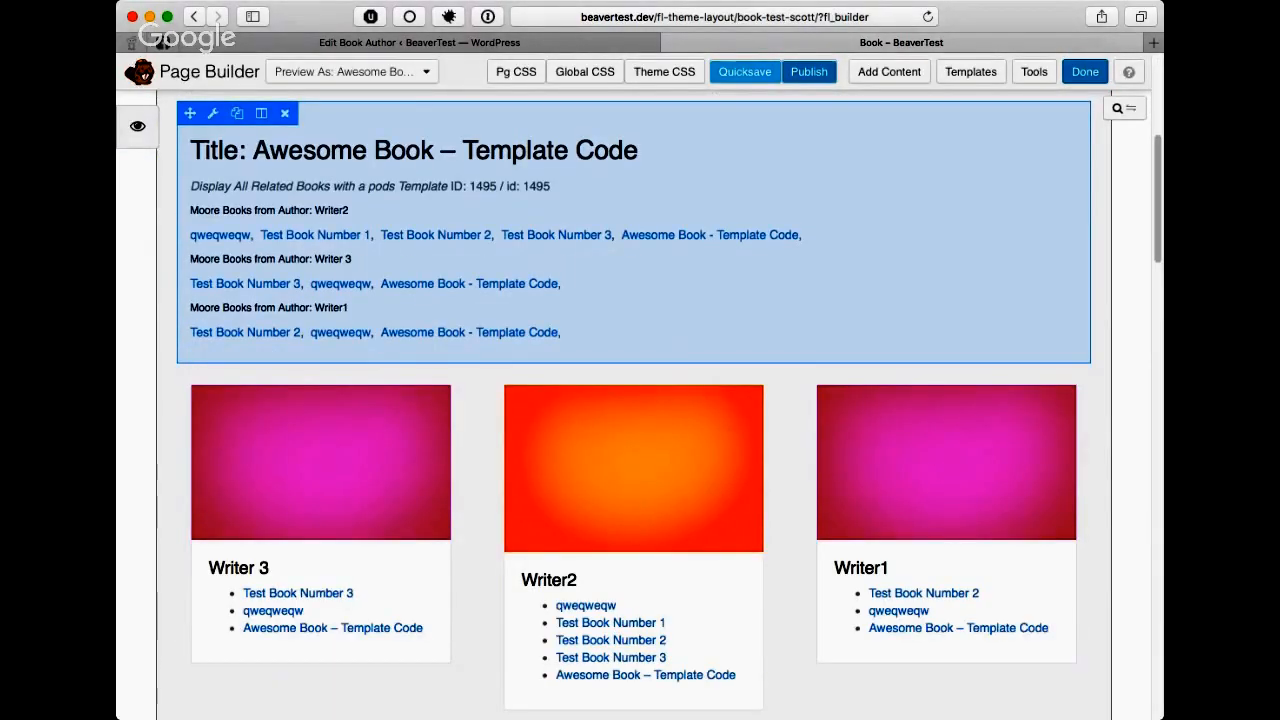
scroll(739, 197, down, 3)
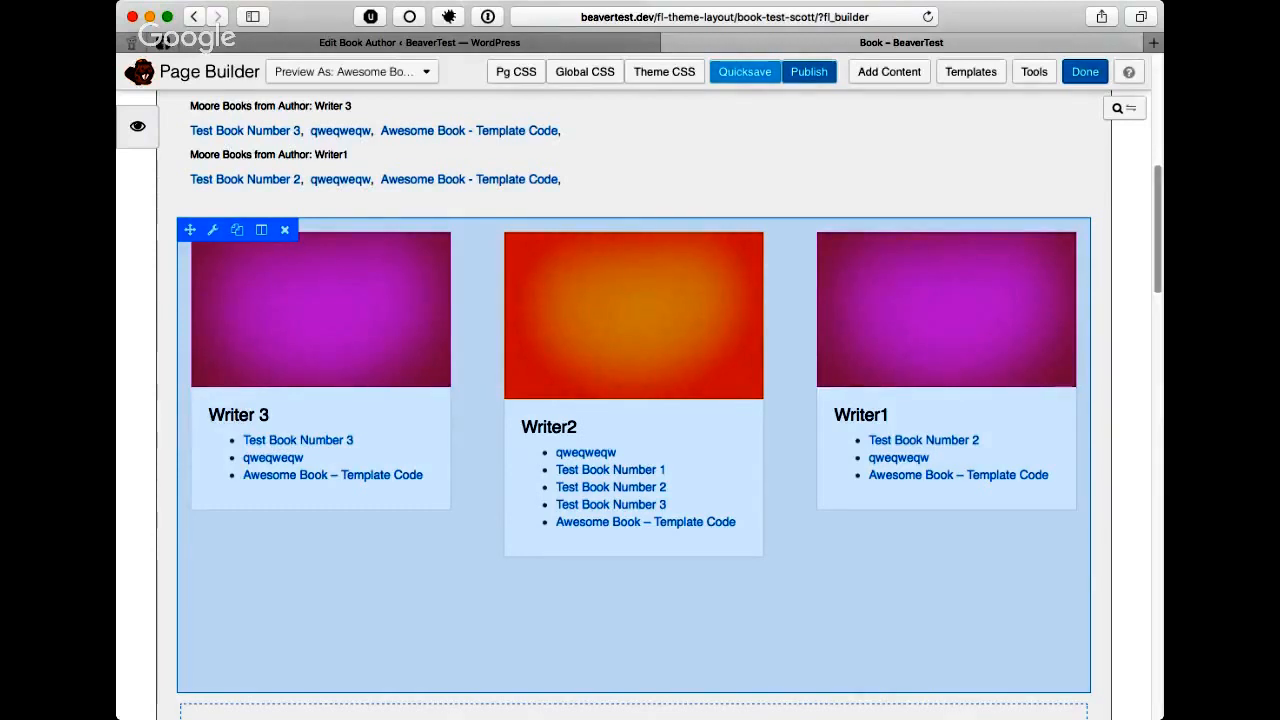
scroll(633, 400, up, 2)
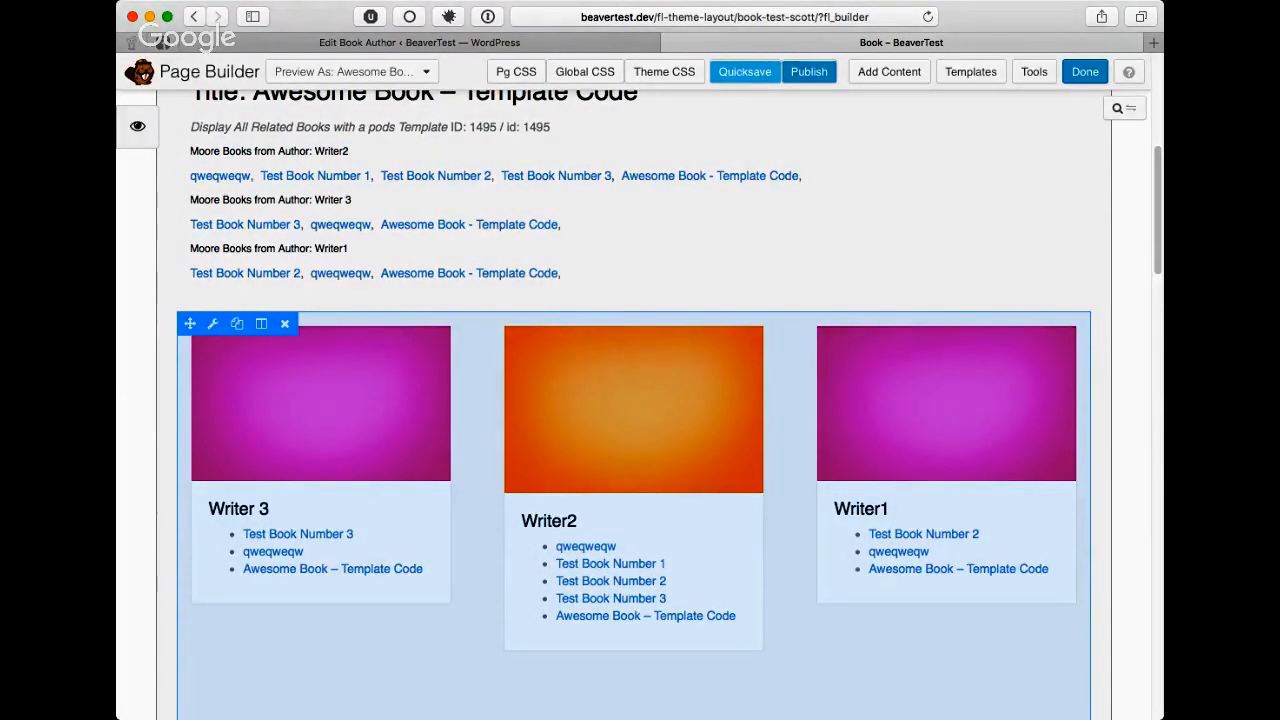
click(400, 42)
mouse_move(180, 608)
click(302, 622)
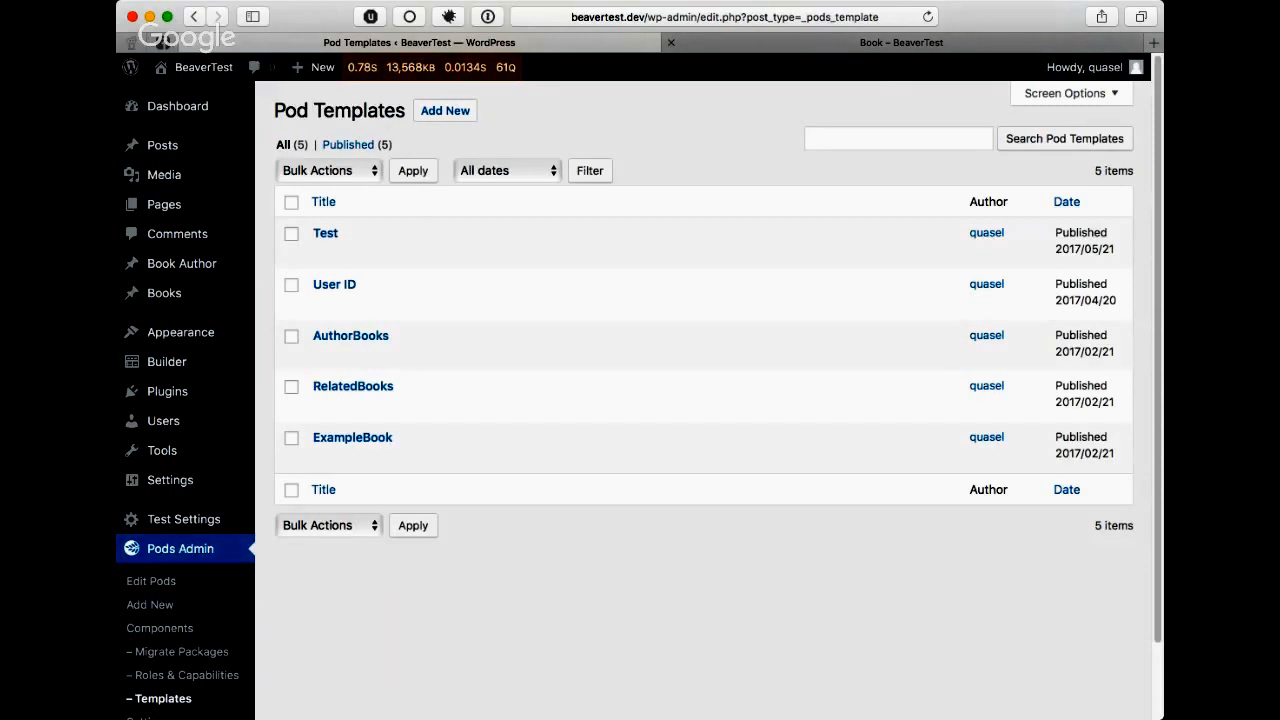
click(900, 42)
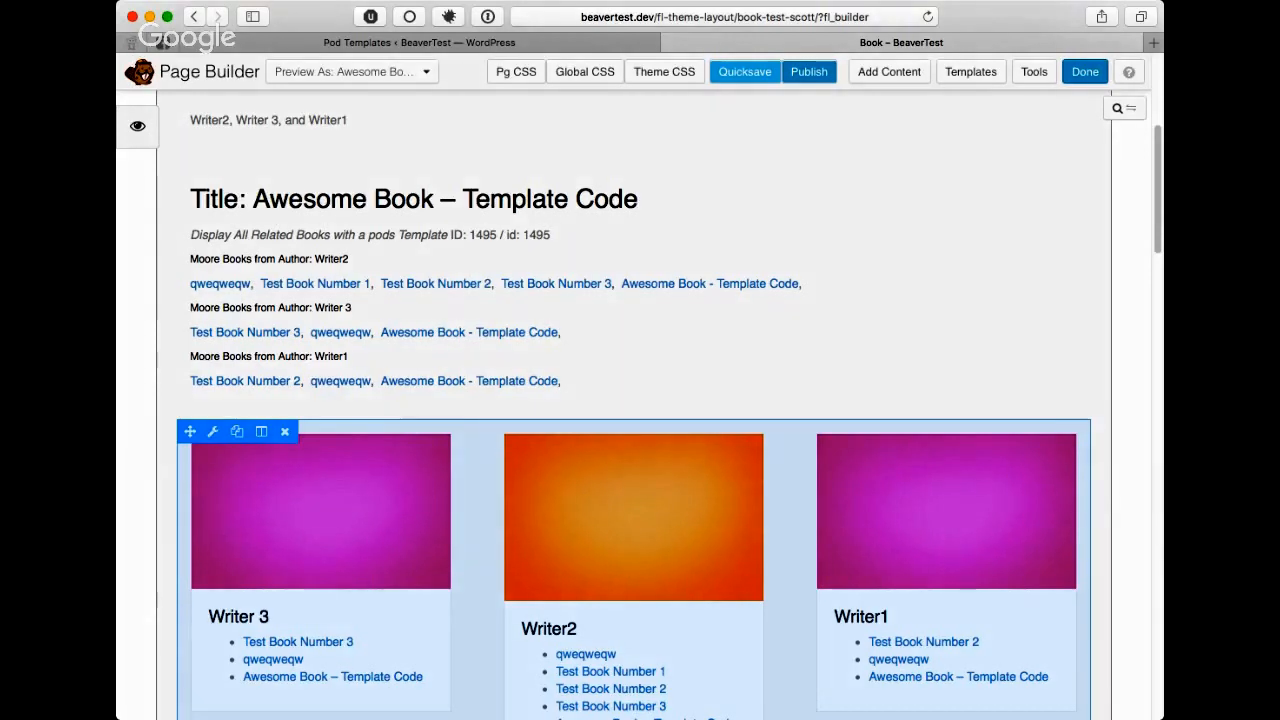
- Add a PowerPack Content Grid module between the related books output and the posts module
scroll(634, 500, down, 1)
scroll(634, 450, down, 3)
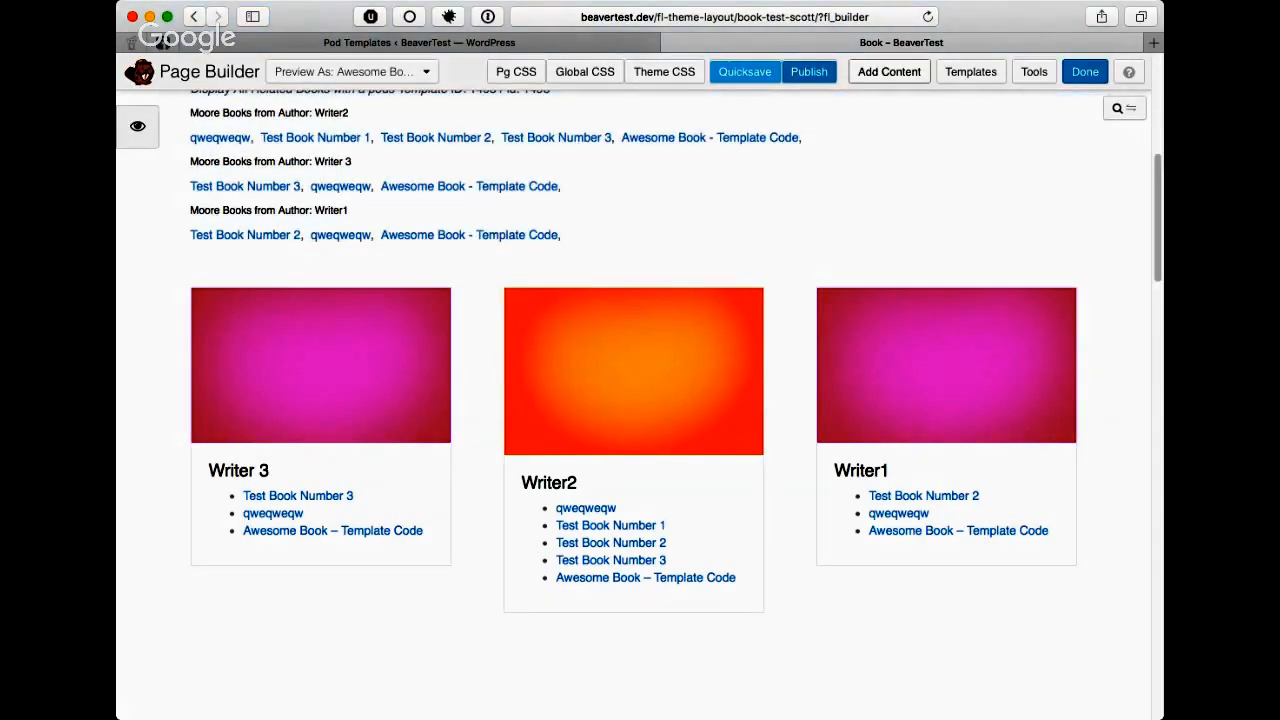
click(889, 72)
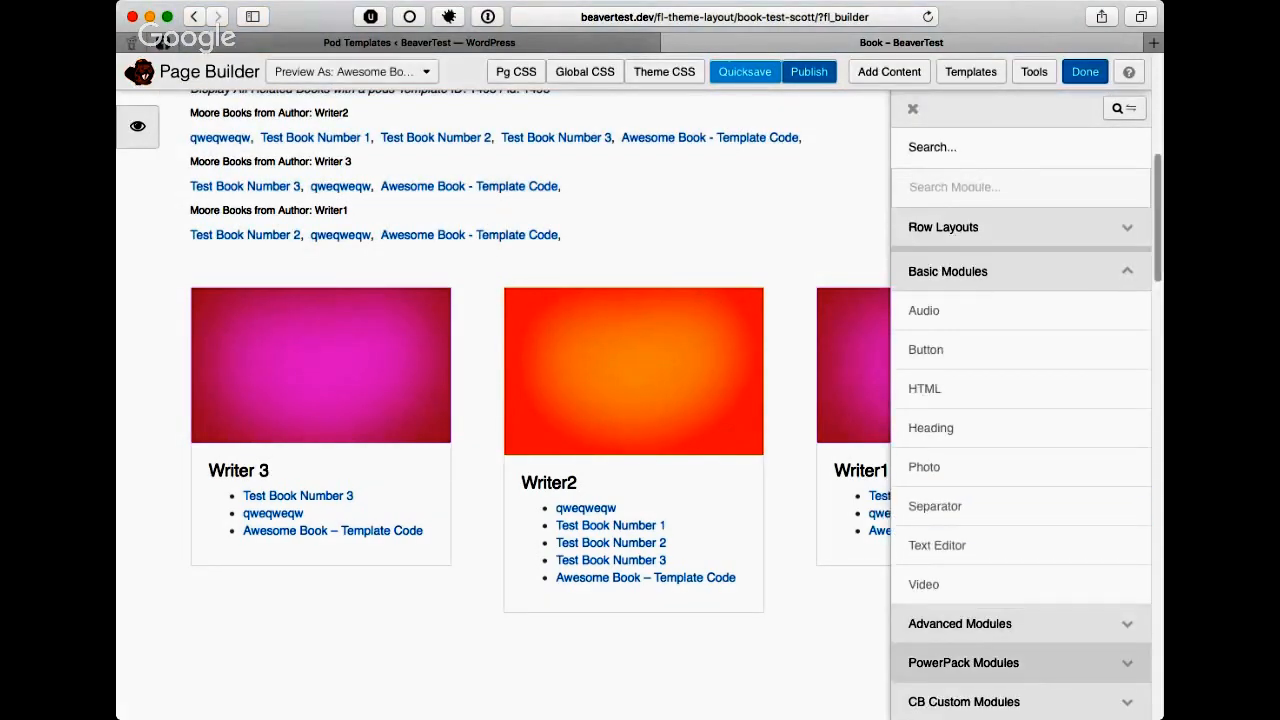
click(1000, 663)
scroll(1000, 563, down, 2)
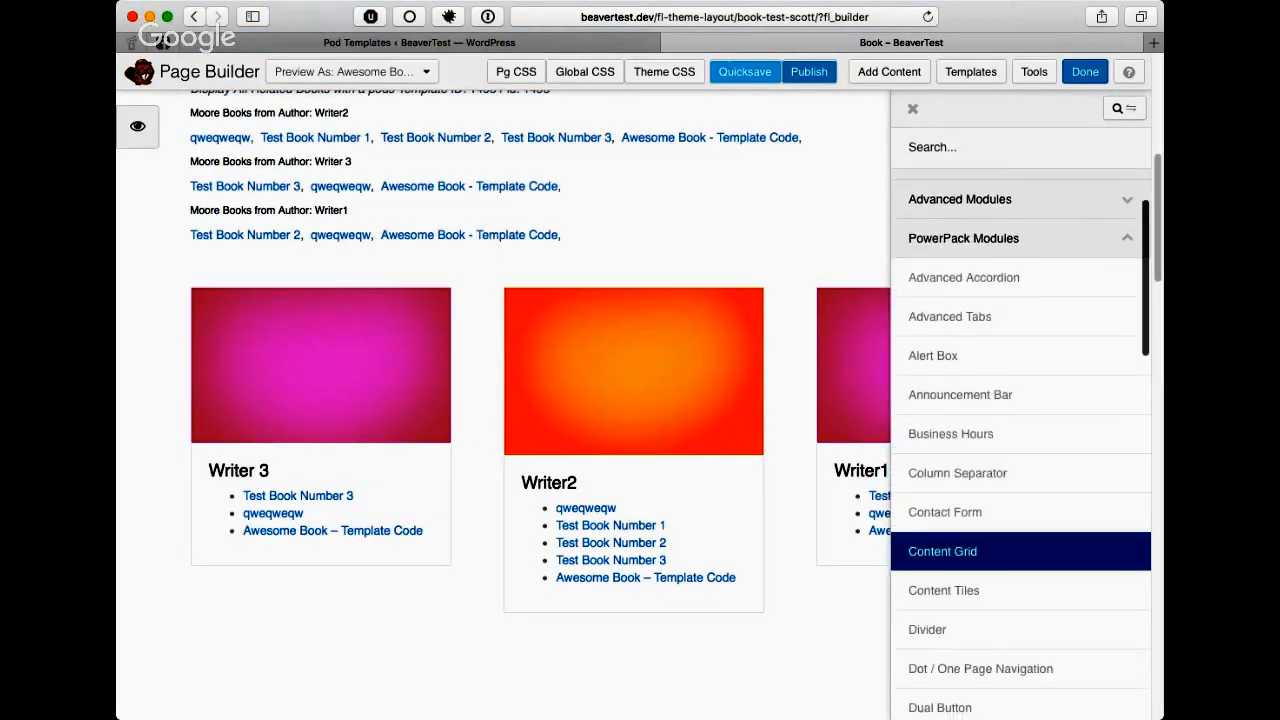
drag(1000, 553, 640, 192)
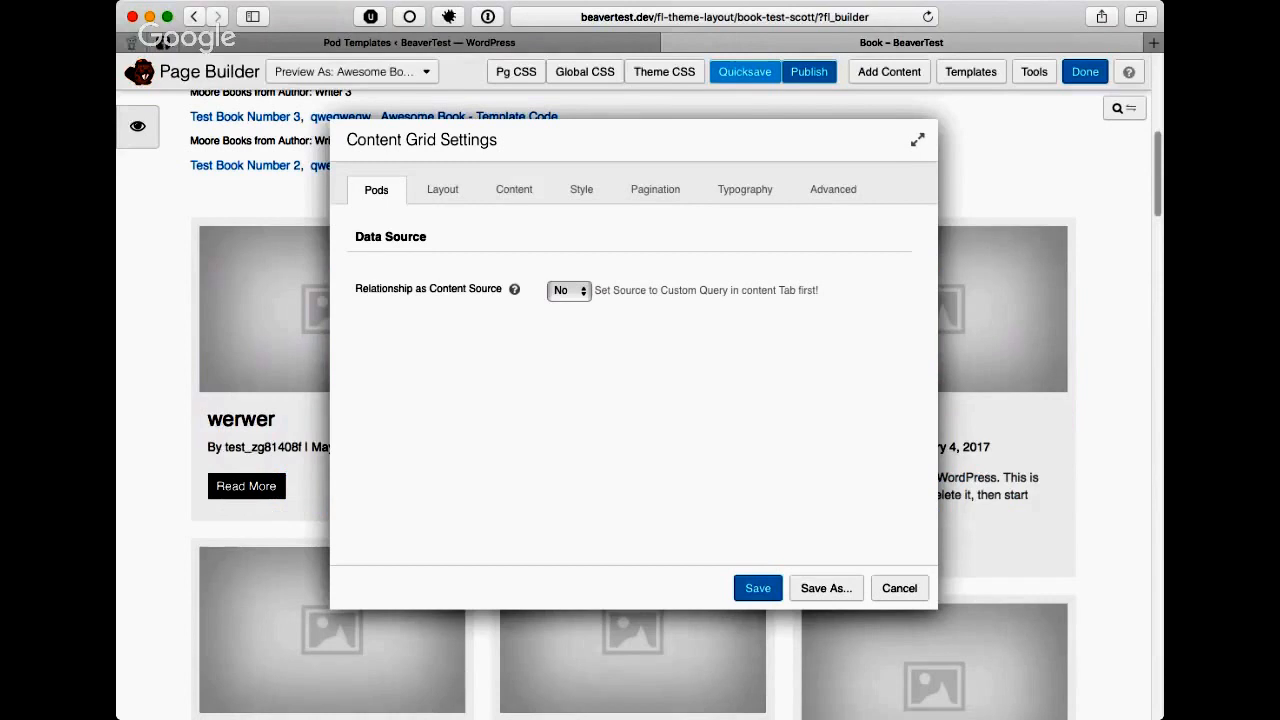
- Enable Relationship as Content Source for the Content Grid and set its CPT Relationship field to book_author
click(563, 308)
click(722, 335)
text(book_author)
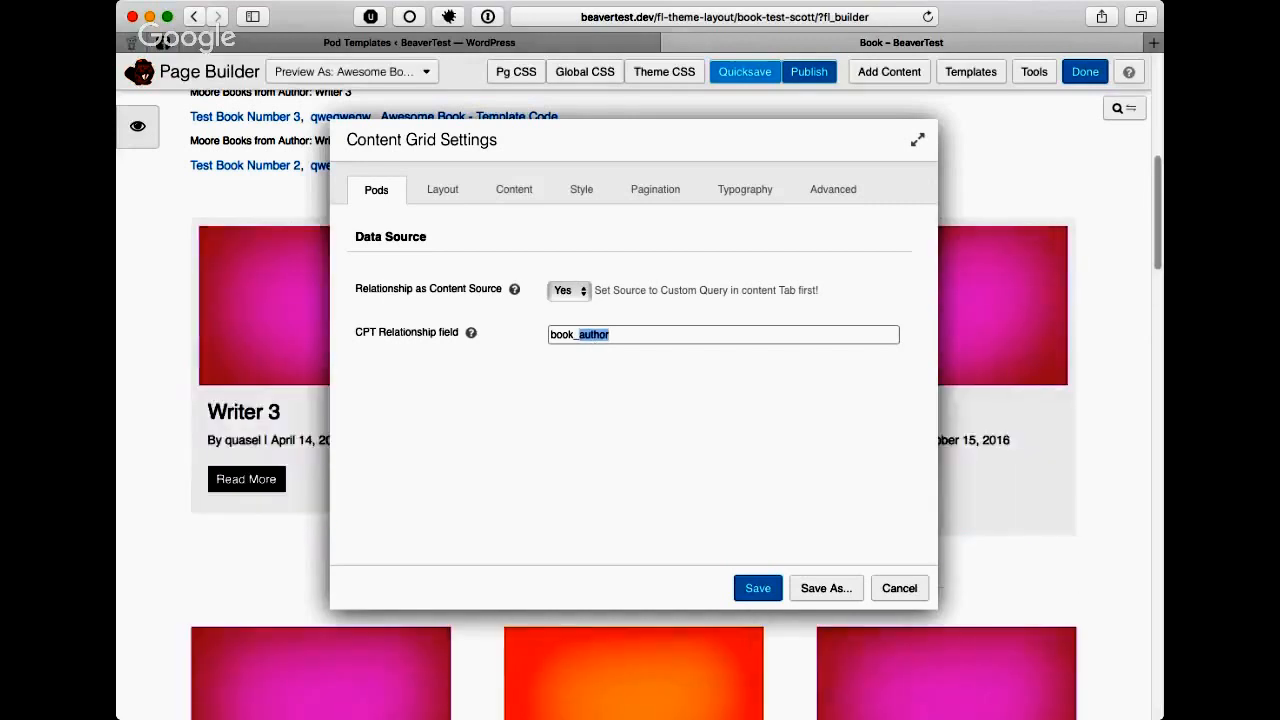
- Set the Content Grid's layout style to Style 3
click(442, 190)
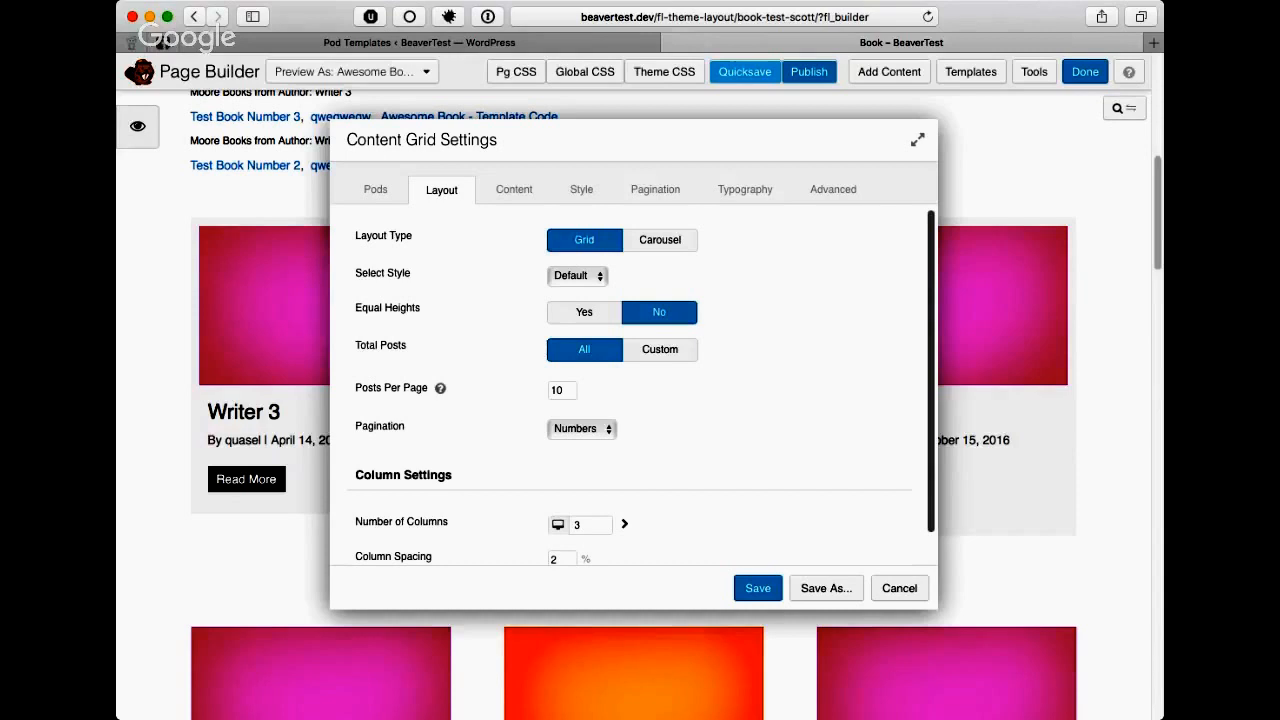
click(376, 190)
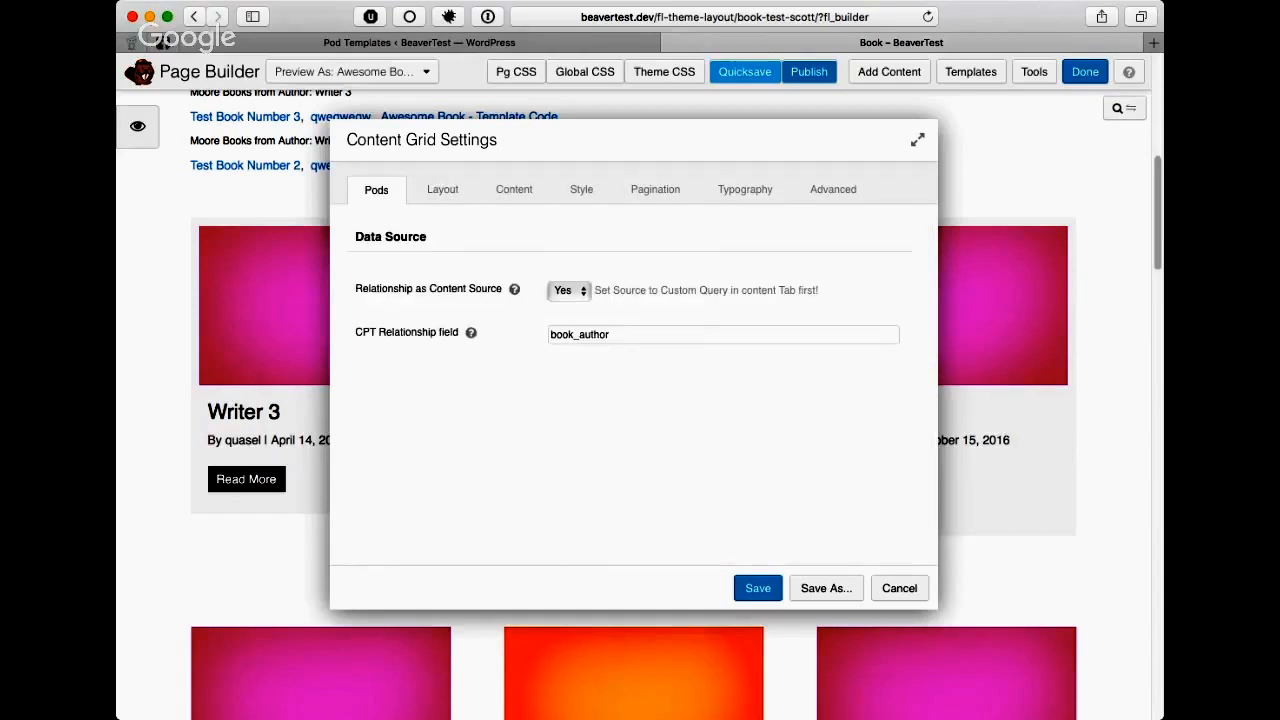
click(442, 190)
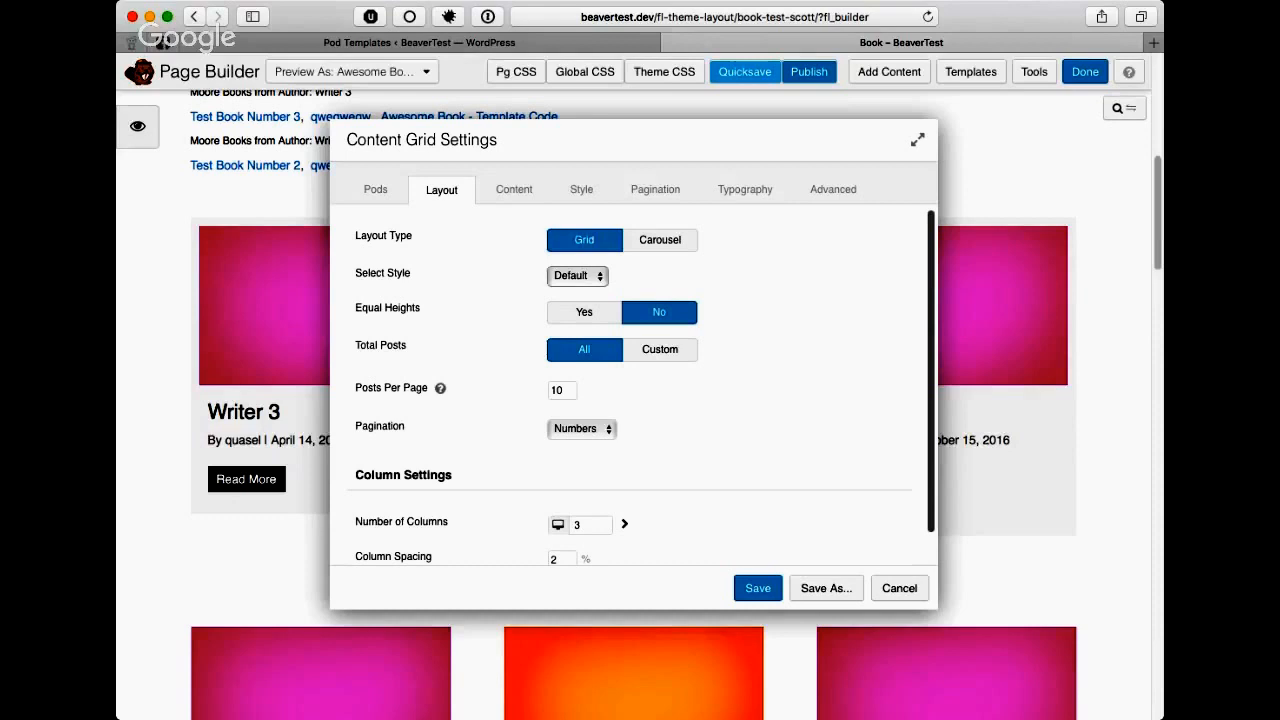
click(576, 322)
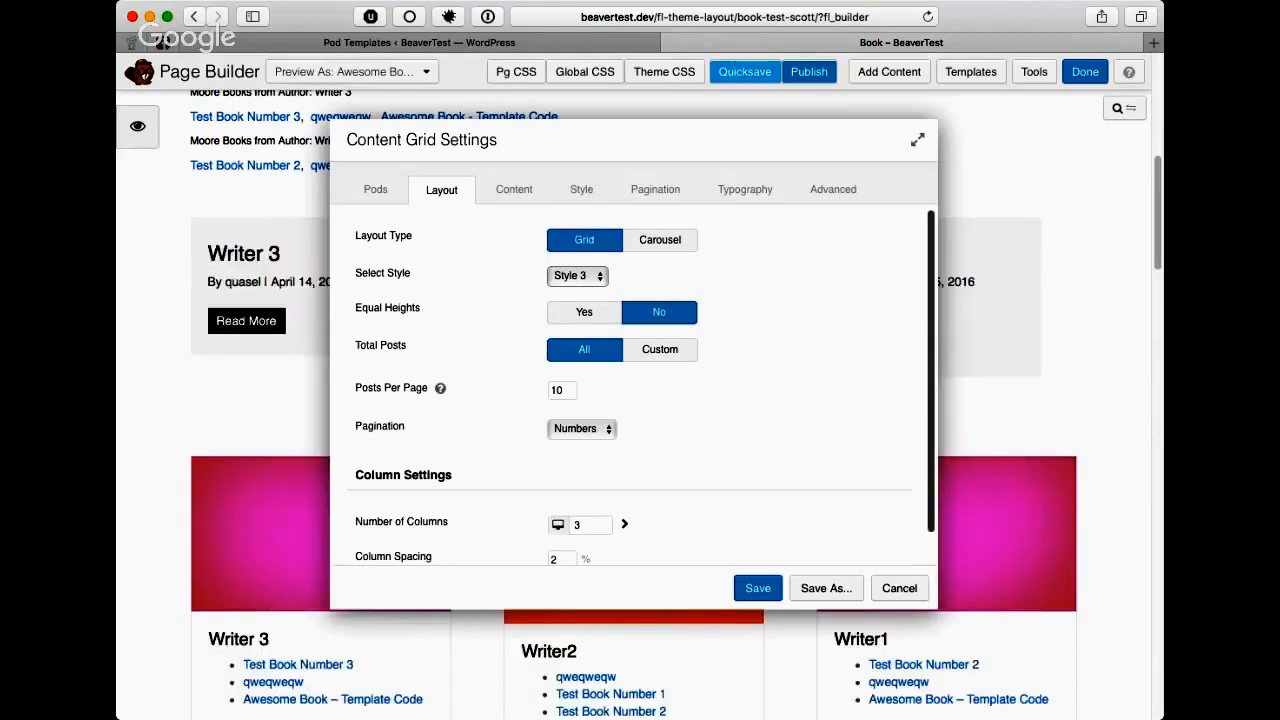
- Set the Content Grid's layout style to Style 7 and move its settings window aside to expose the preview
click(577, 337)
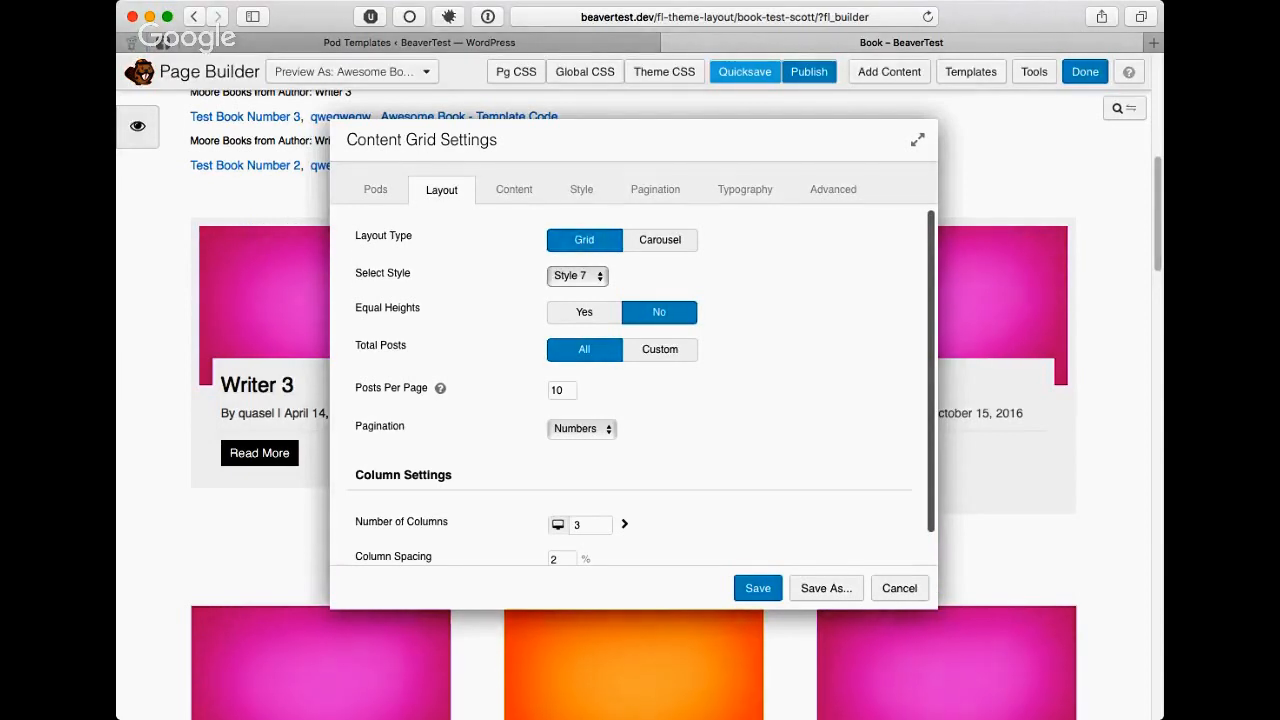
drag(600, 140, 724, 133)
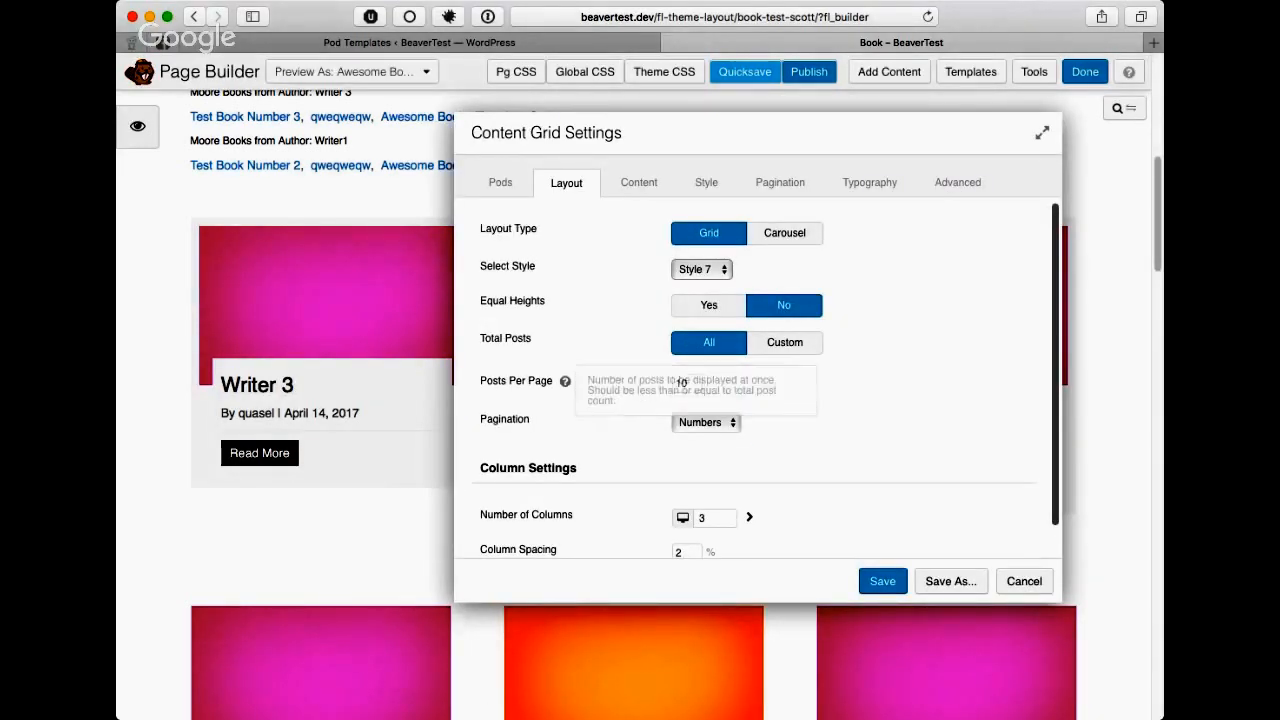
scroll(565, 381, down, 1)
scroll(766, 379, up, 1)
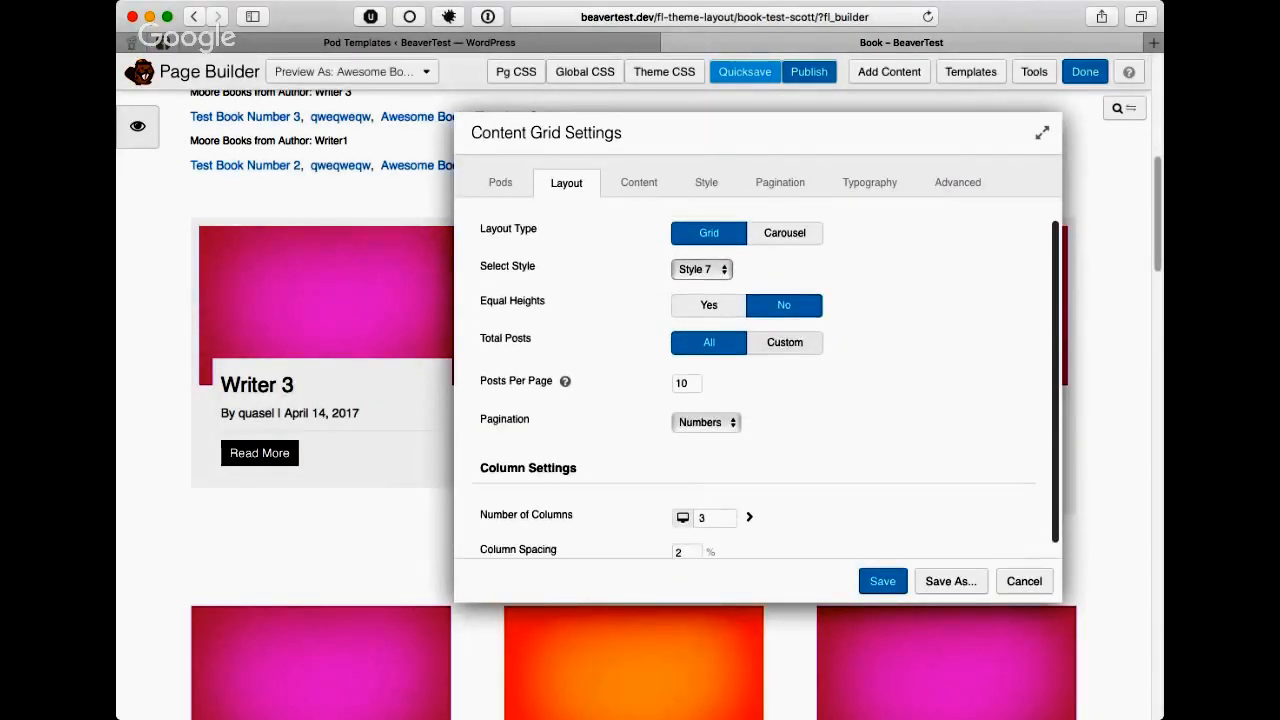
- Set the Content Grid's Content Type to Content and review its remaining content and featured image options
click(638, 183)
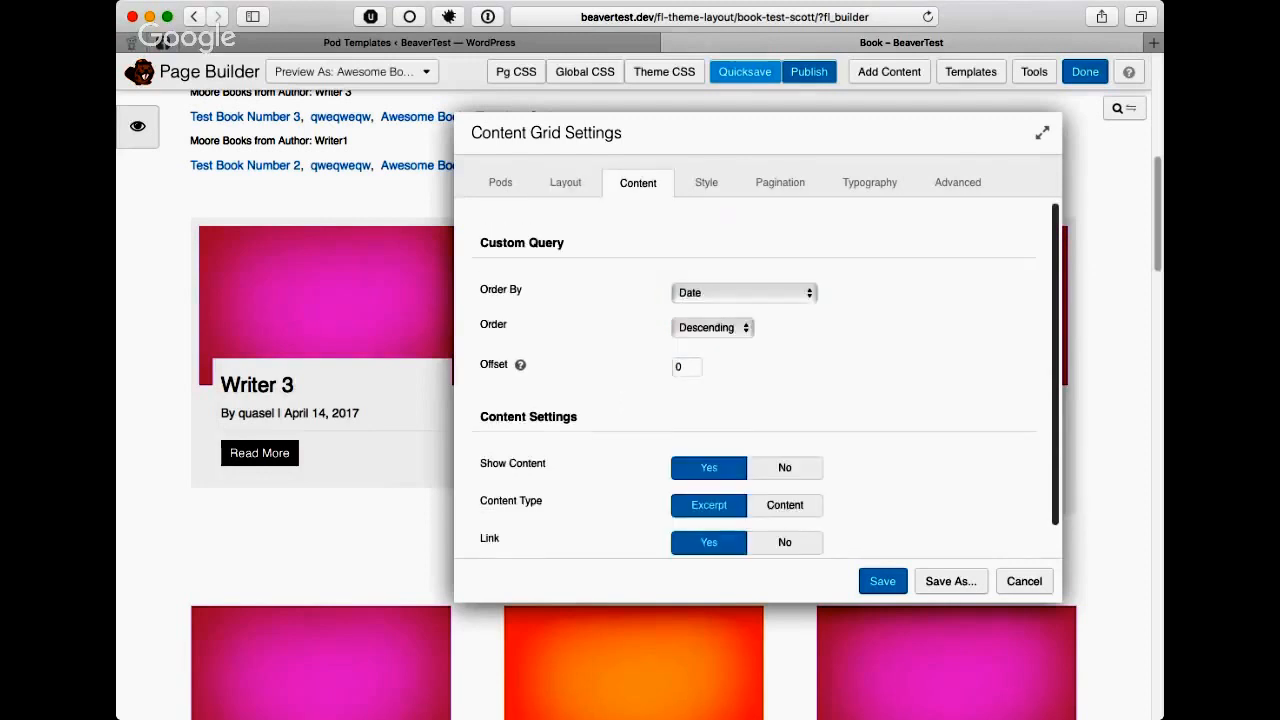
click(566, 183)
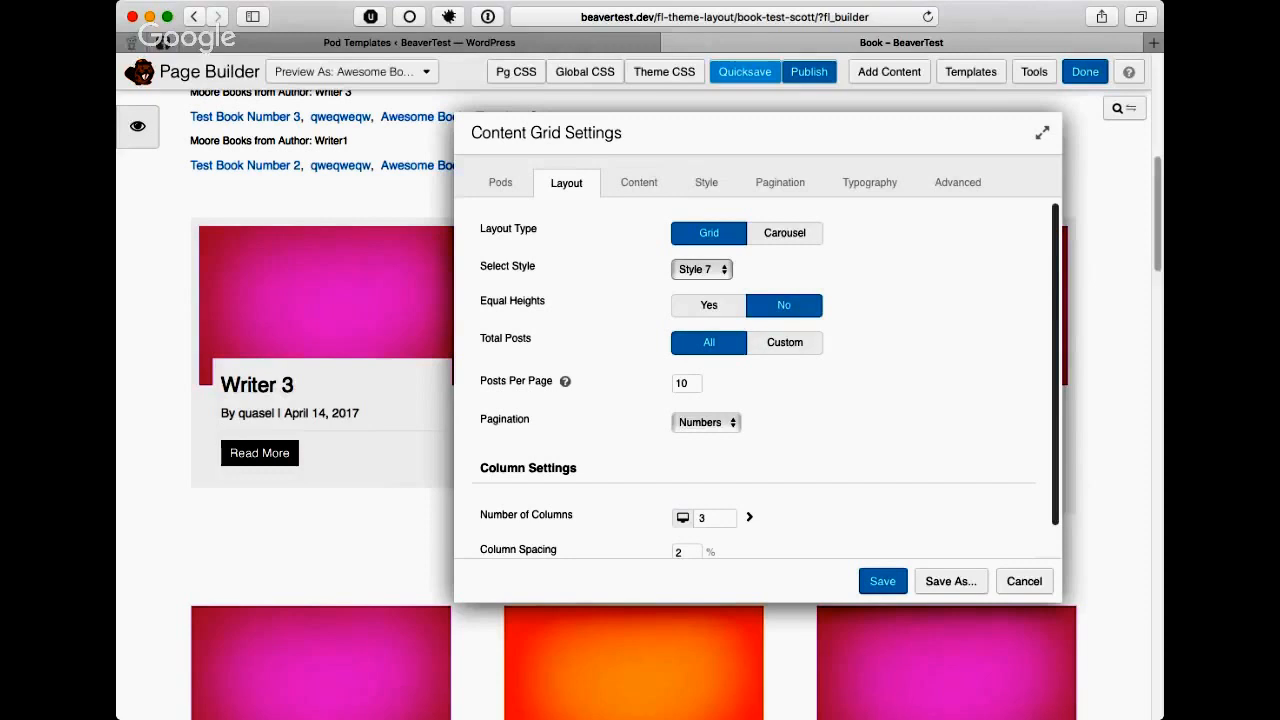
click(638, 183)
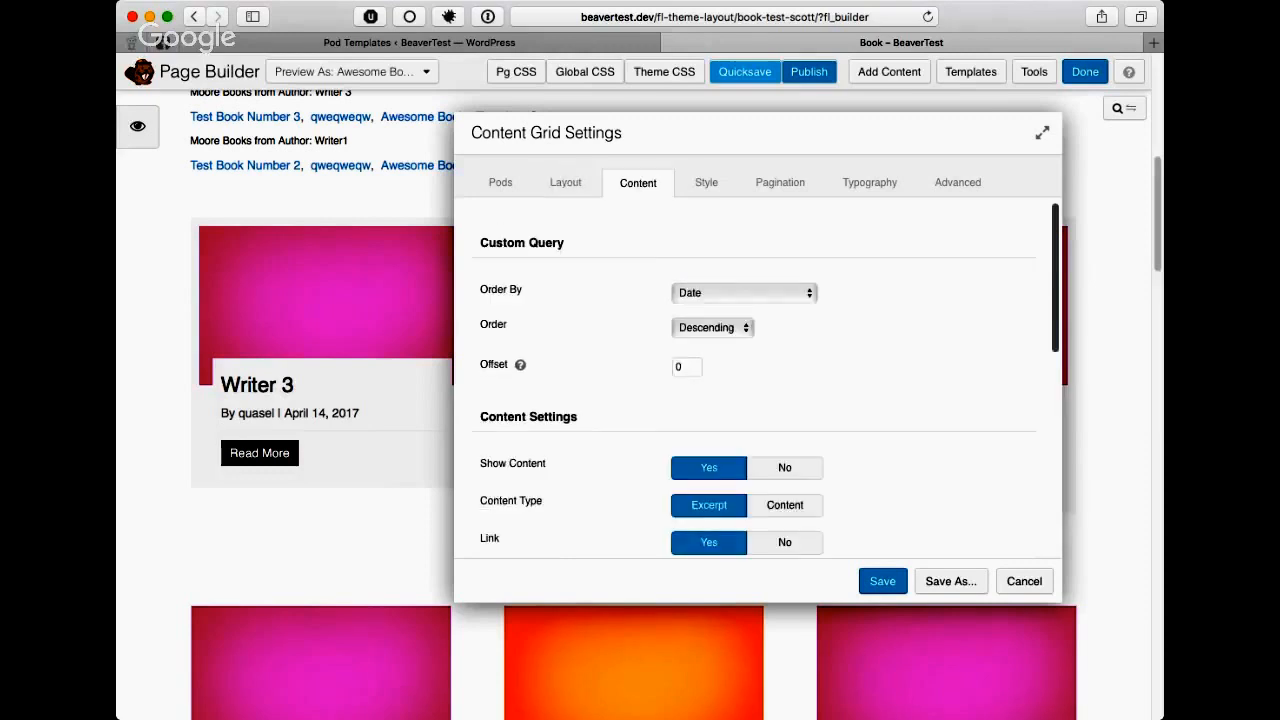
scroll(757, 380, down, 5)
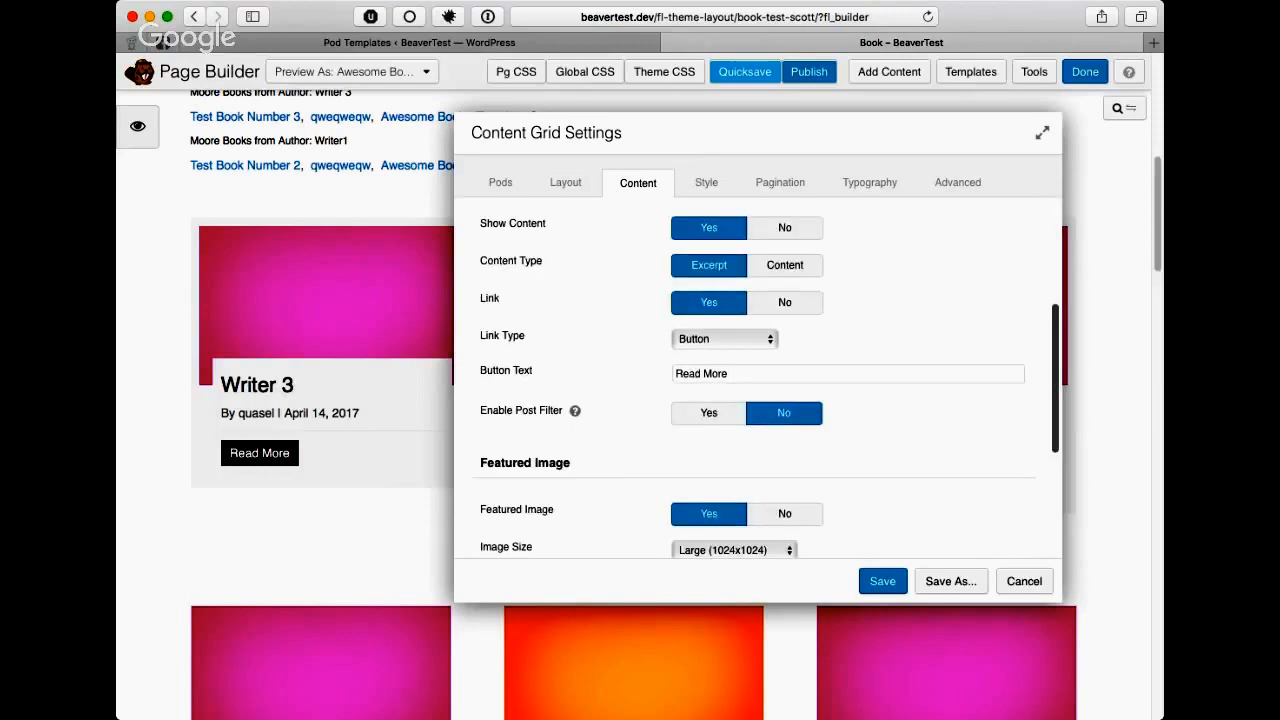
click(784, 265)
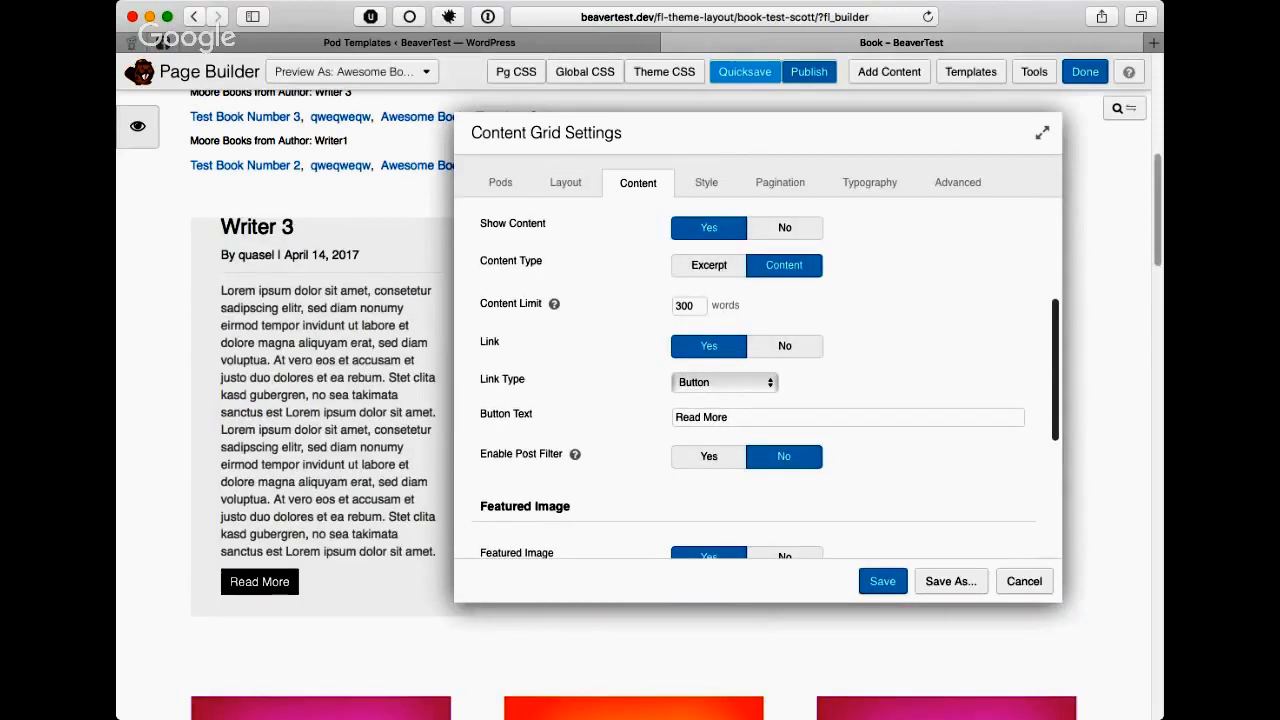
drag(660, 133, 675, 97)
scroll(633, 400, down, 1)
scroll(330, 400, down, 2)
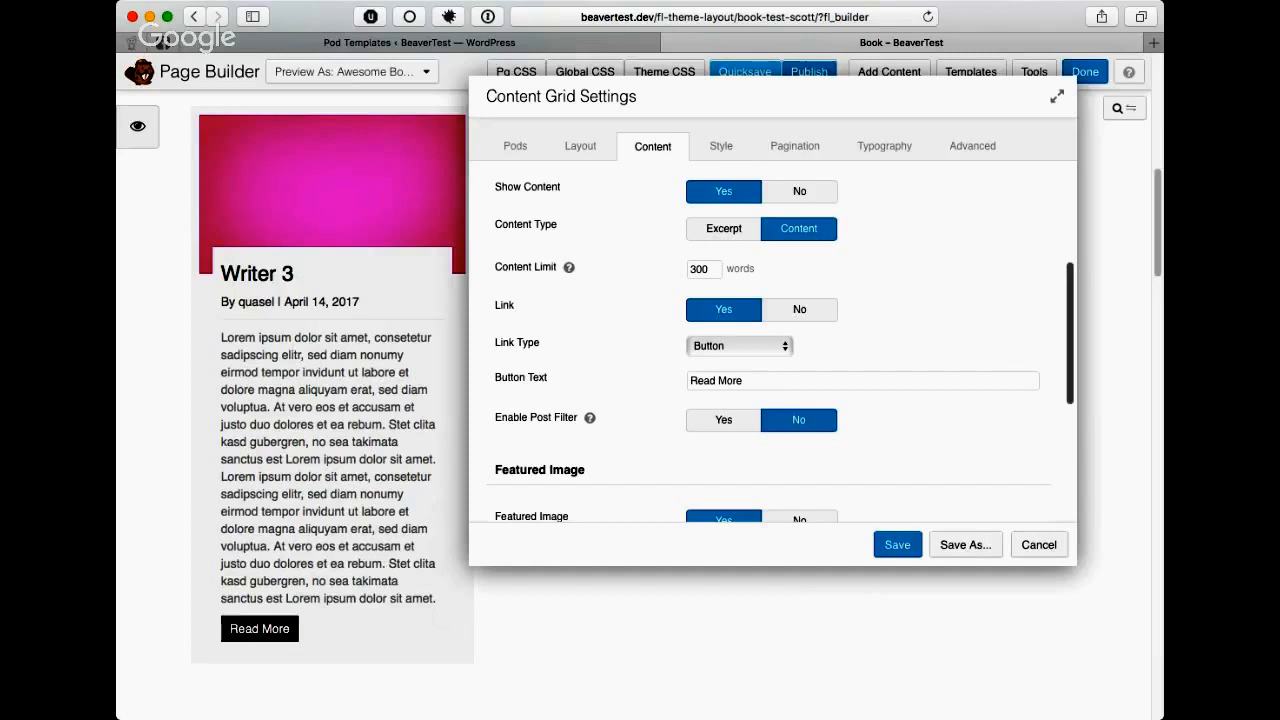
scroll(770, 340, up, 5)
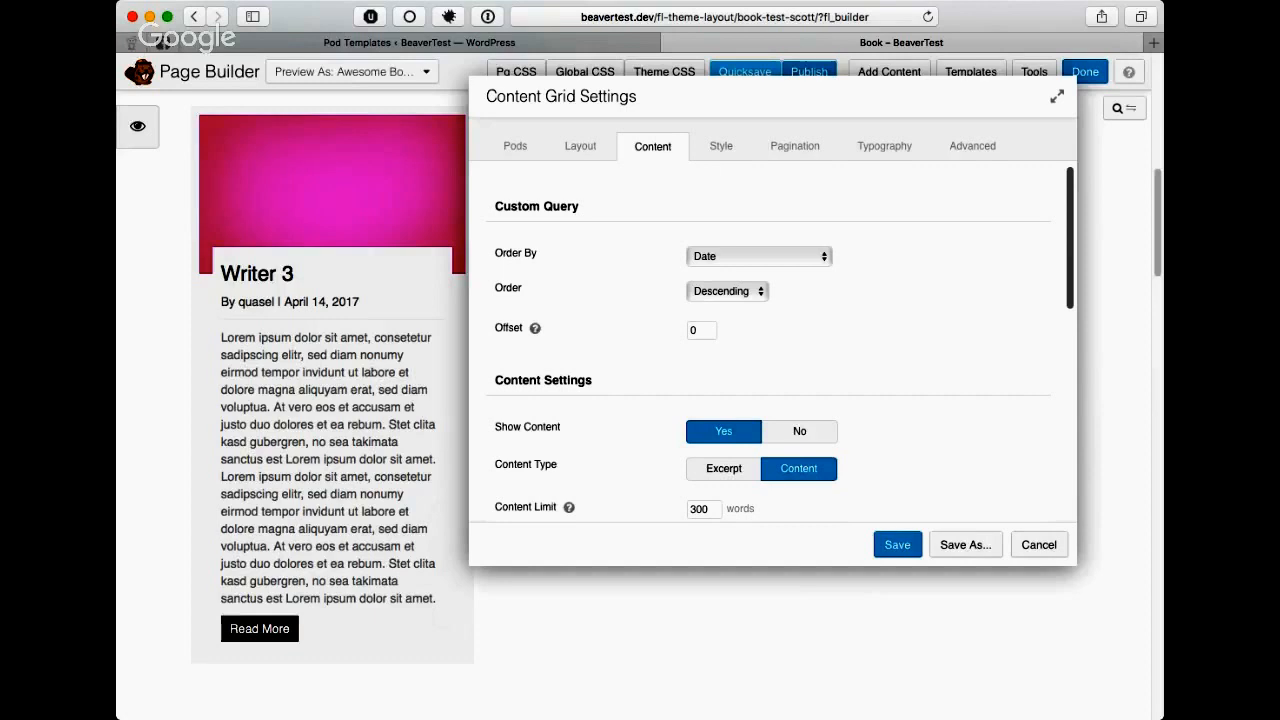
scroll(770, 340, down, 6)
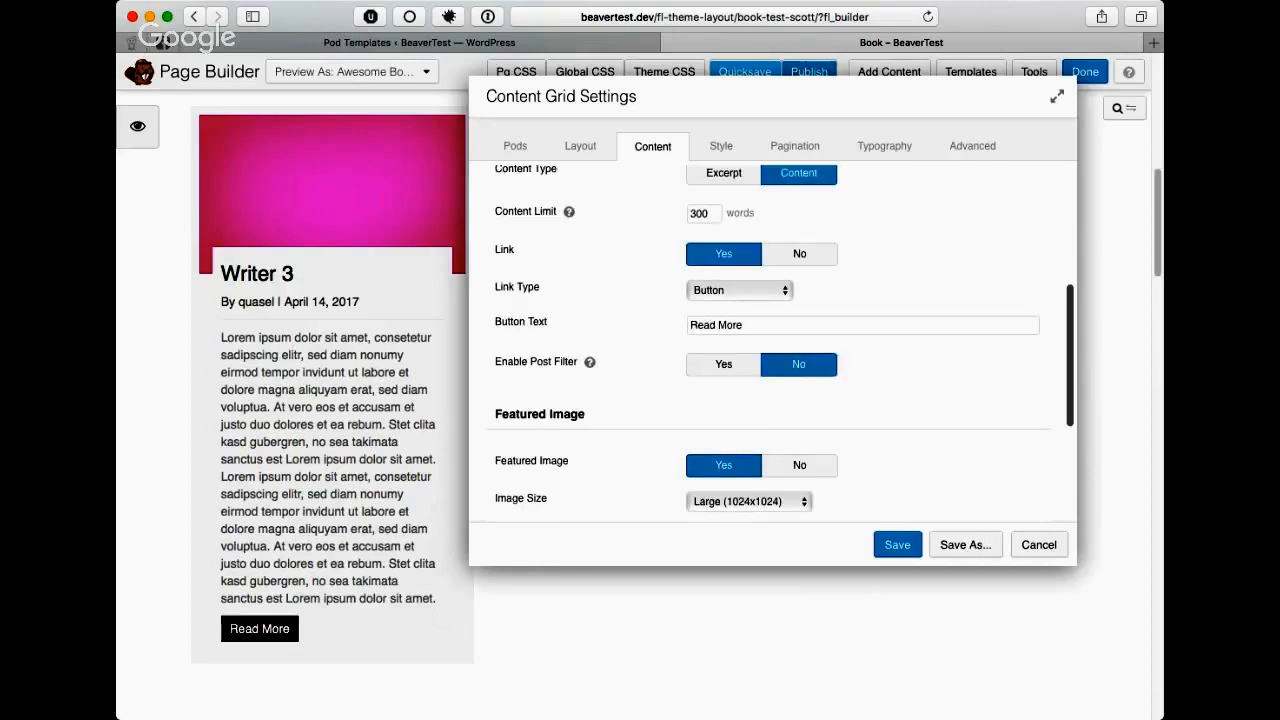
scroll(770, 340, up, 6)
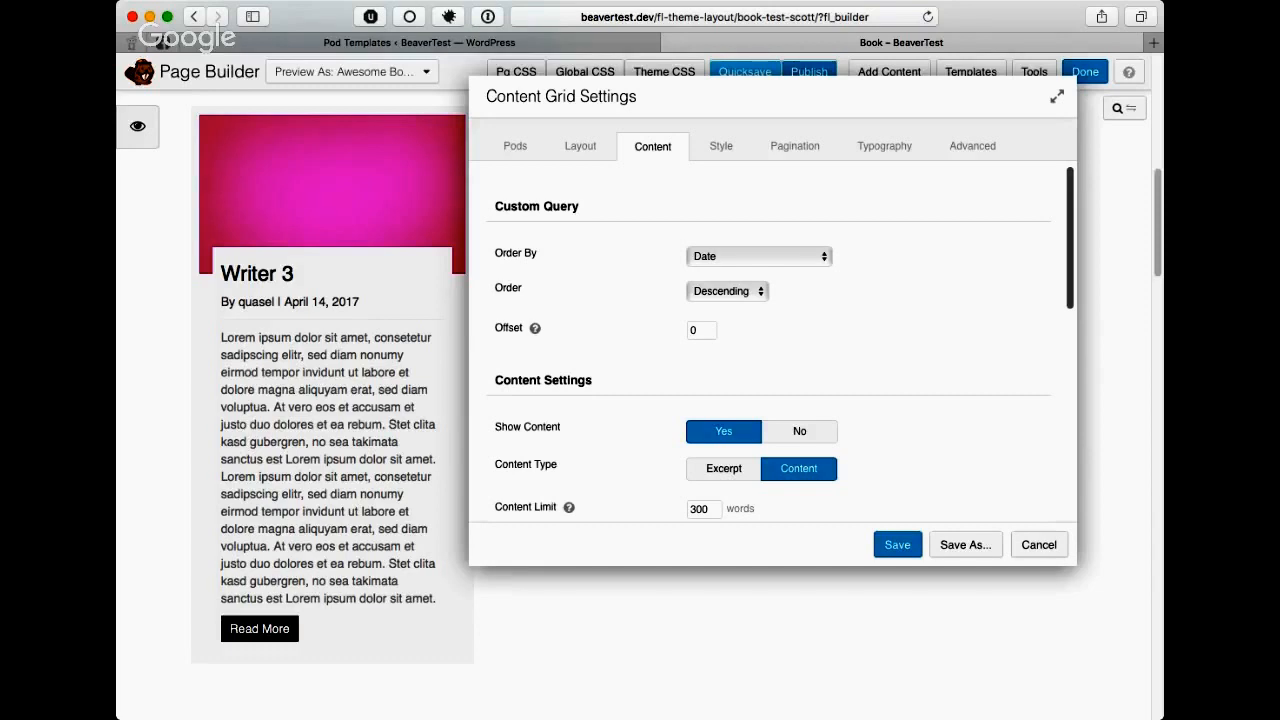
- Set Relationship as Content Source to No and check the Content Grid's custom query and filter options
click(515, 146)
click(708, 247)
click(704, 230)
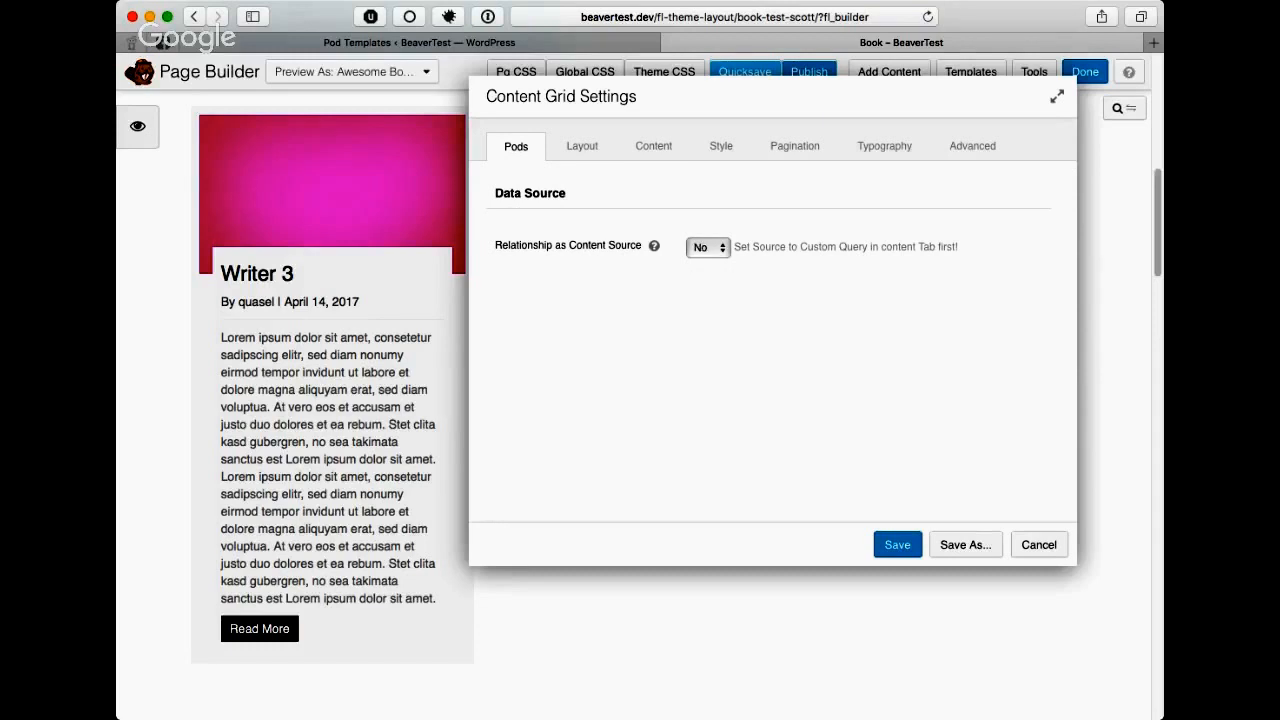
click(653, 146)
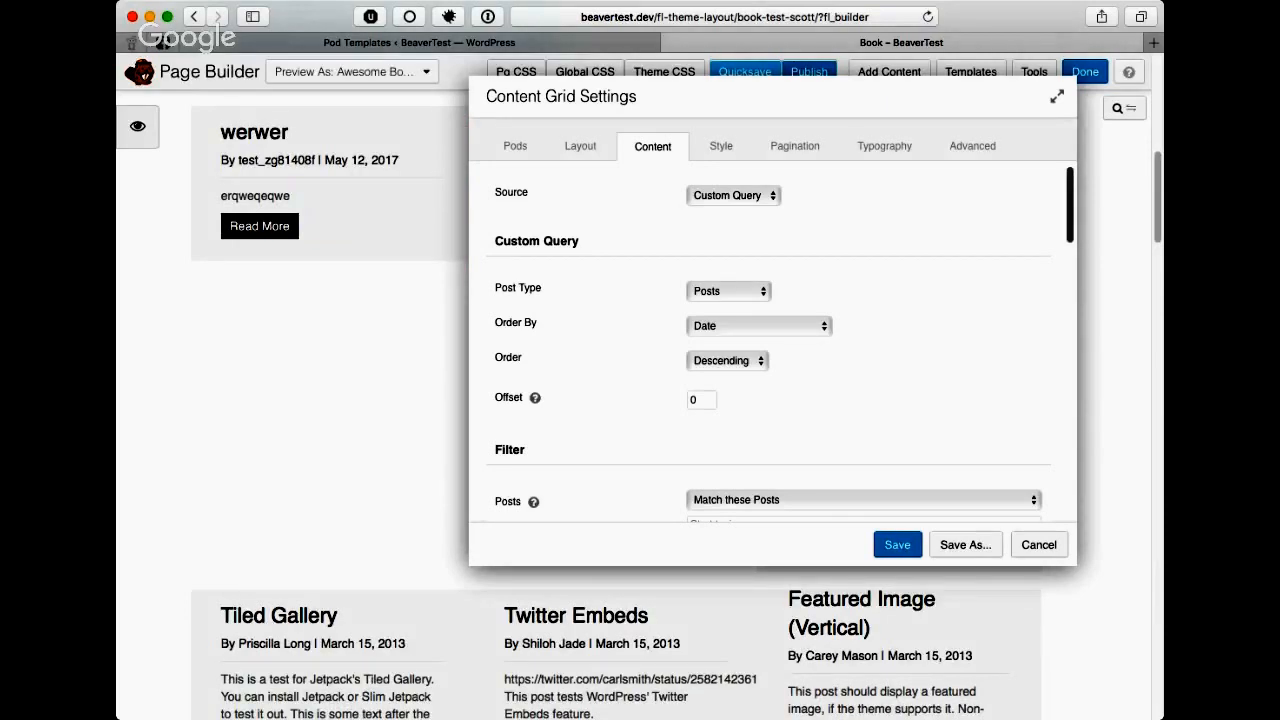
scroll(770, 340, down, 10)
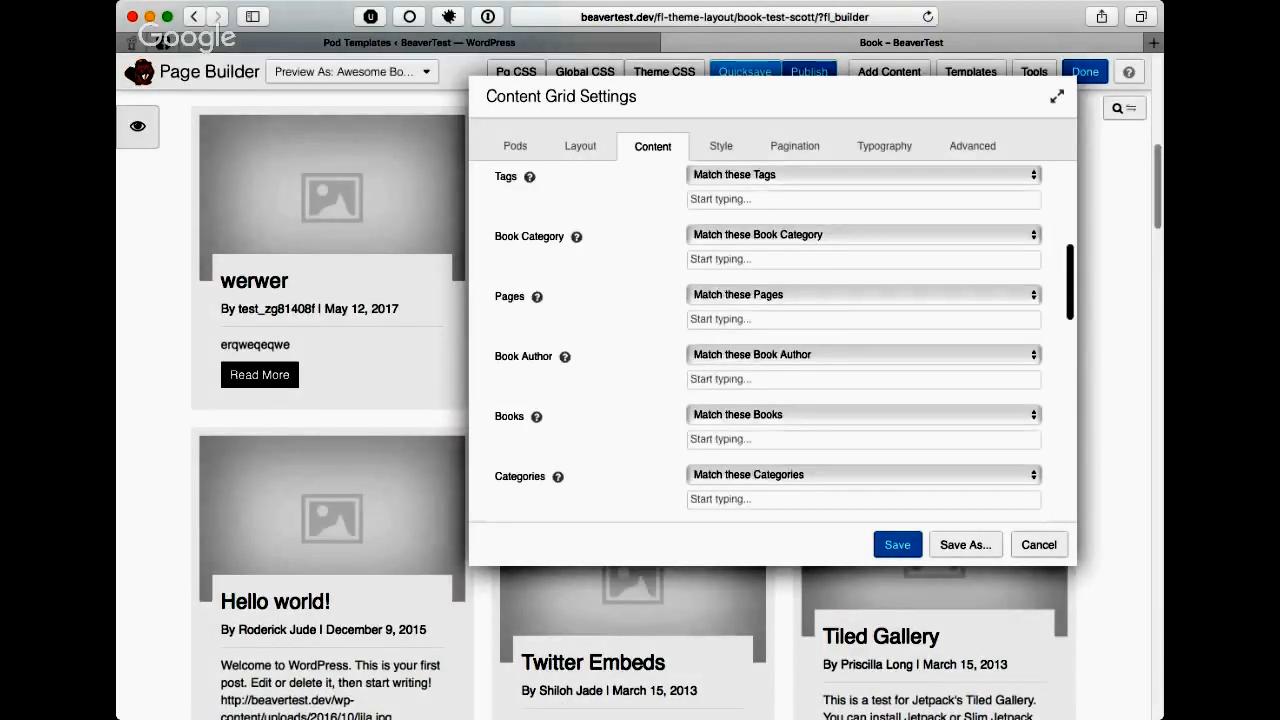
- Re-enable Relationship as Content Source, check the Content Grid's content options, and cancel its settings
click(515, 146)
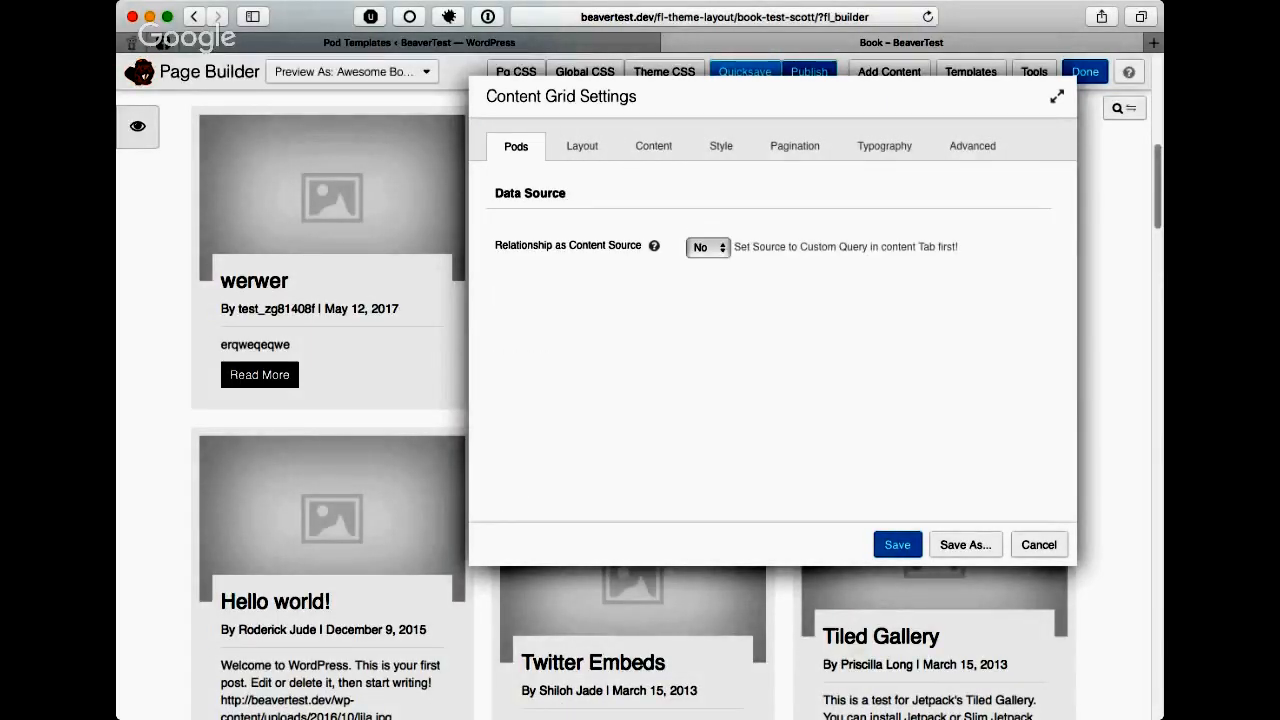
click(708, 247)
click(653, 146)
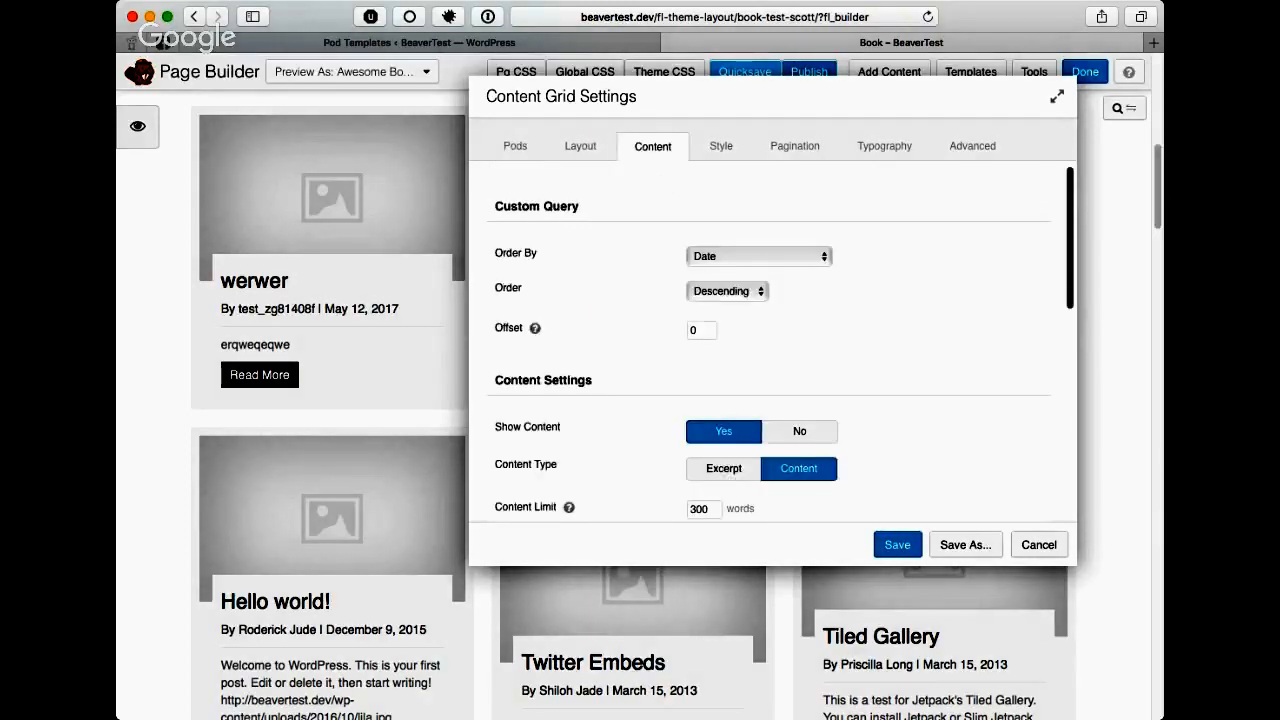
scroll(770, 340, down, 5)
scroll(770, 340, down, 5)
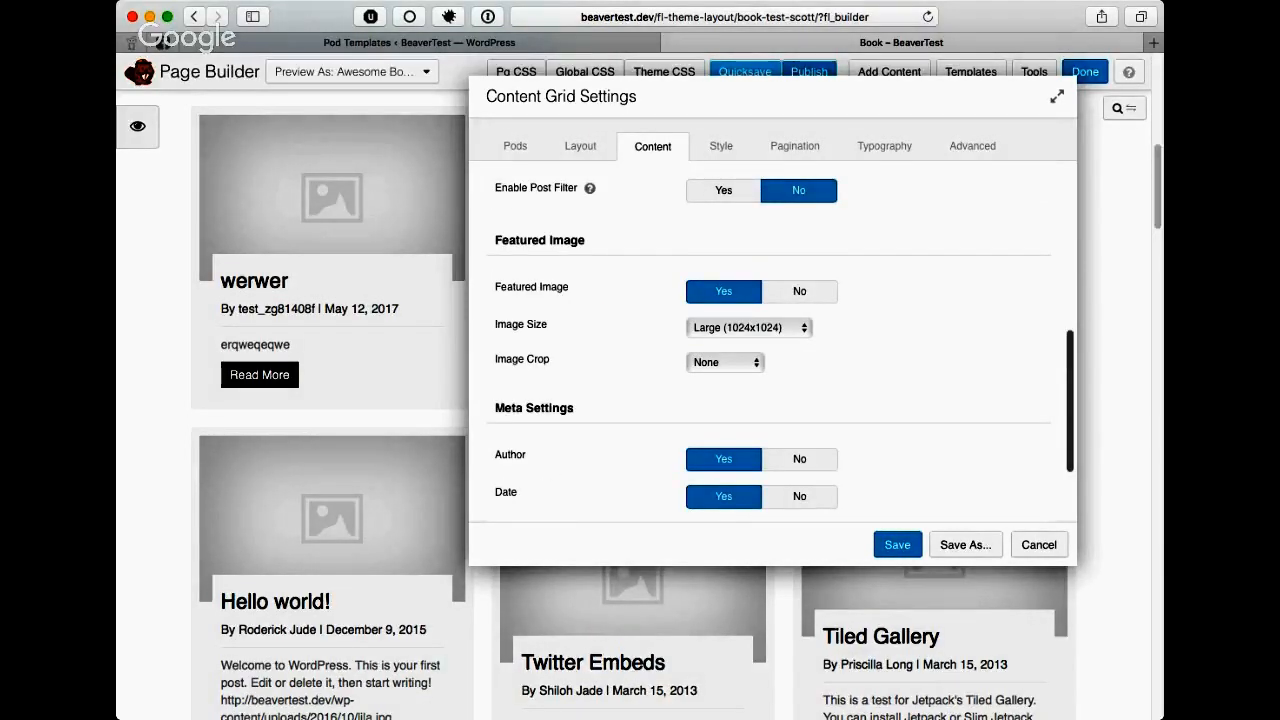
scroll(770, 340, up, 5)
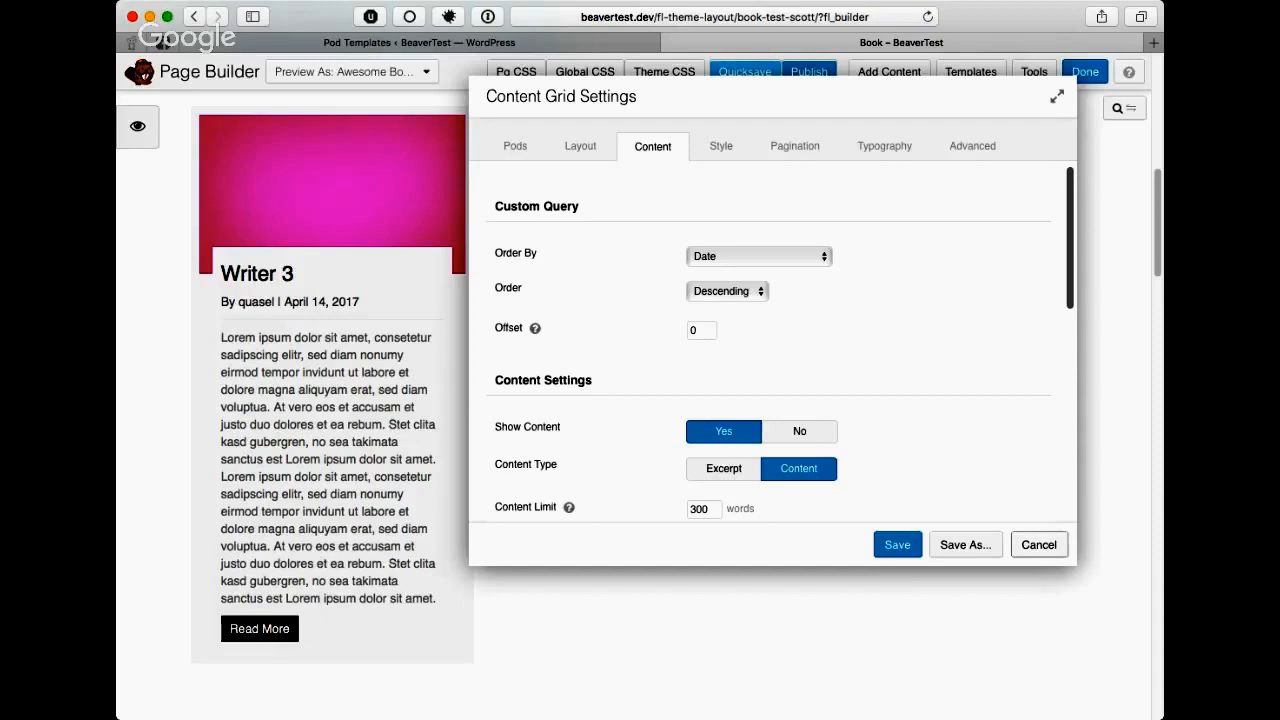
click(1039, 545)
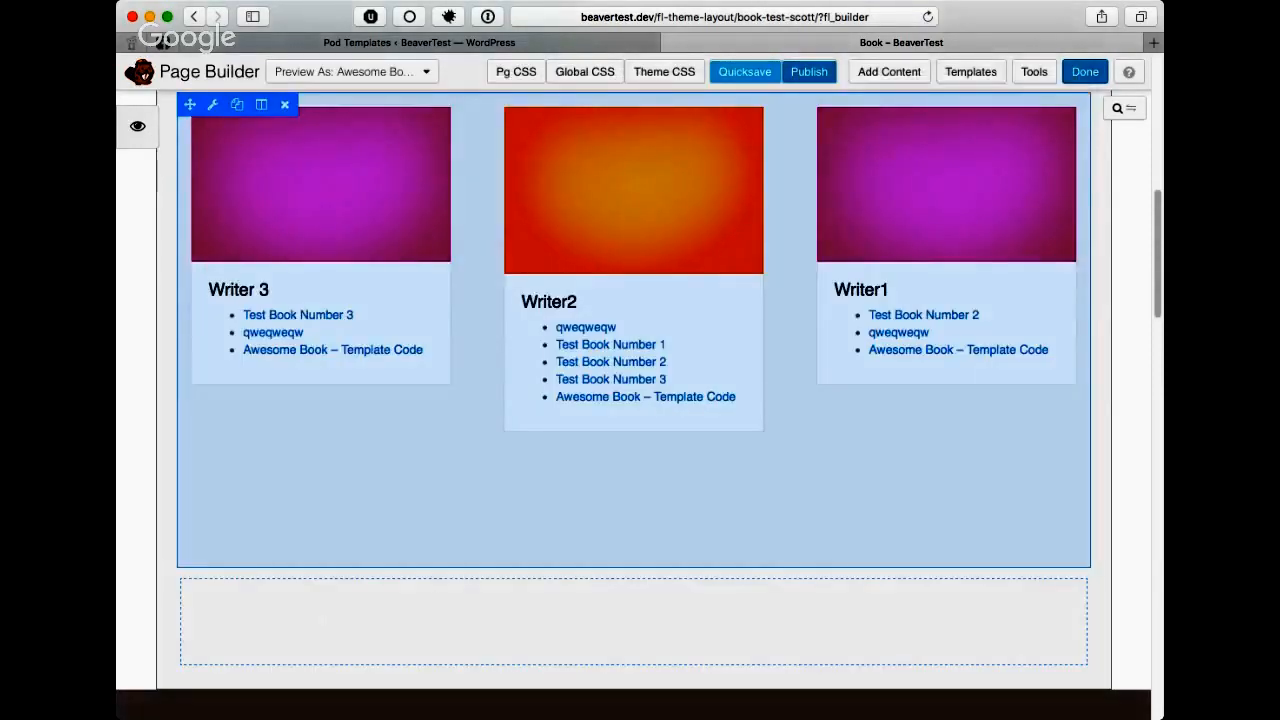
- Review the book layout preview from the header and book description through the related books output and author cards
scroll(634, 405, up, 3)
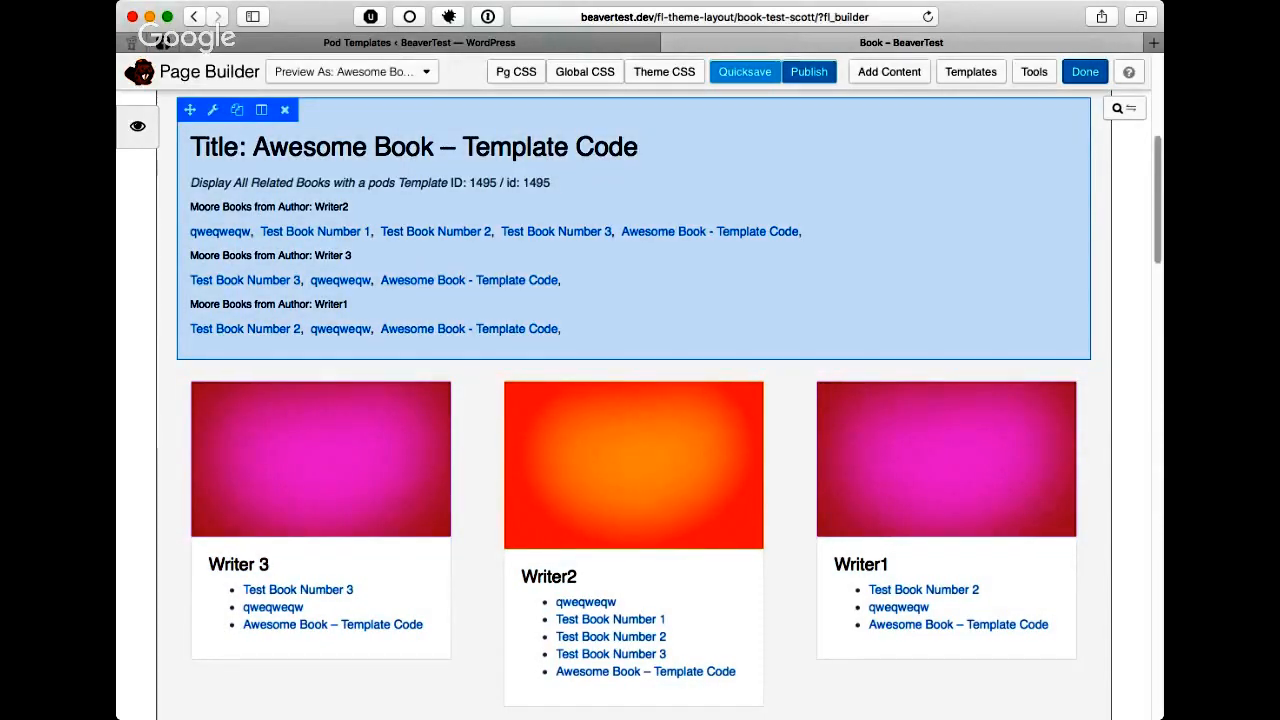
scroll(633, 400, up, 3)
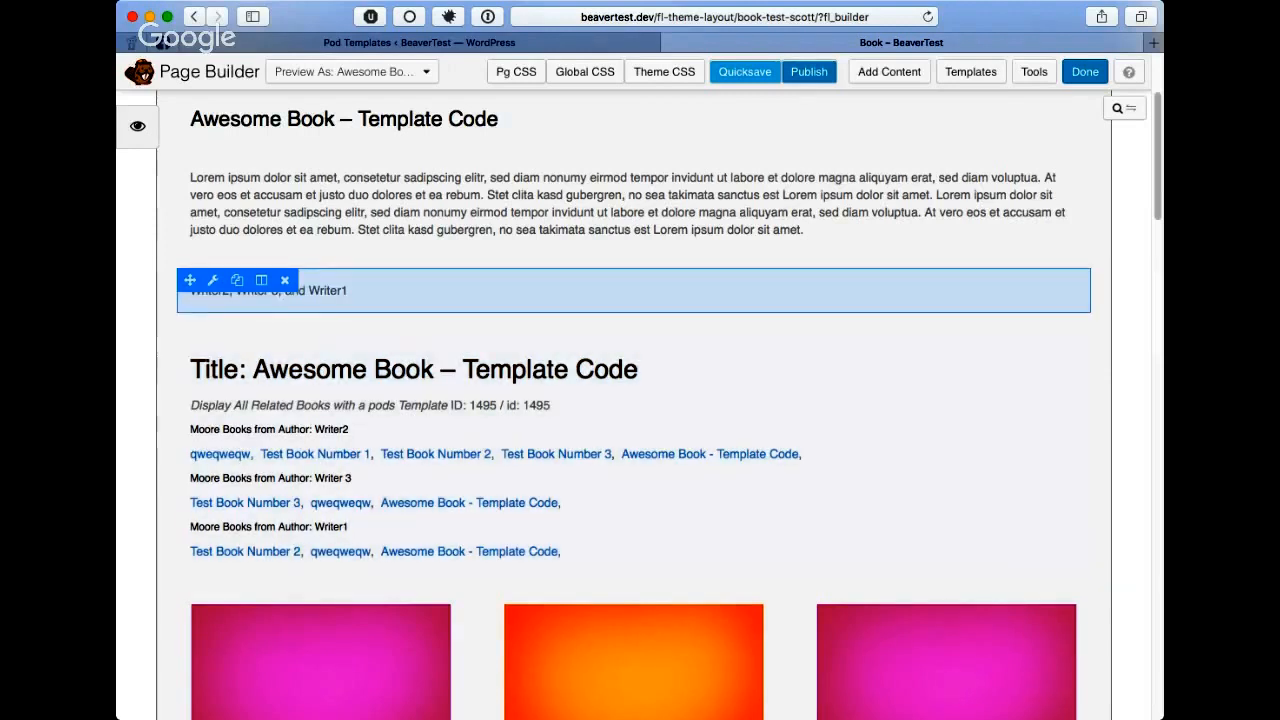
scroll(640, 360, up, 4)
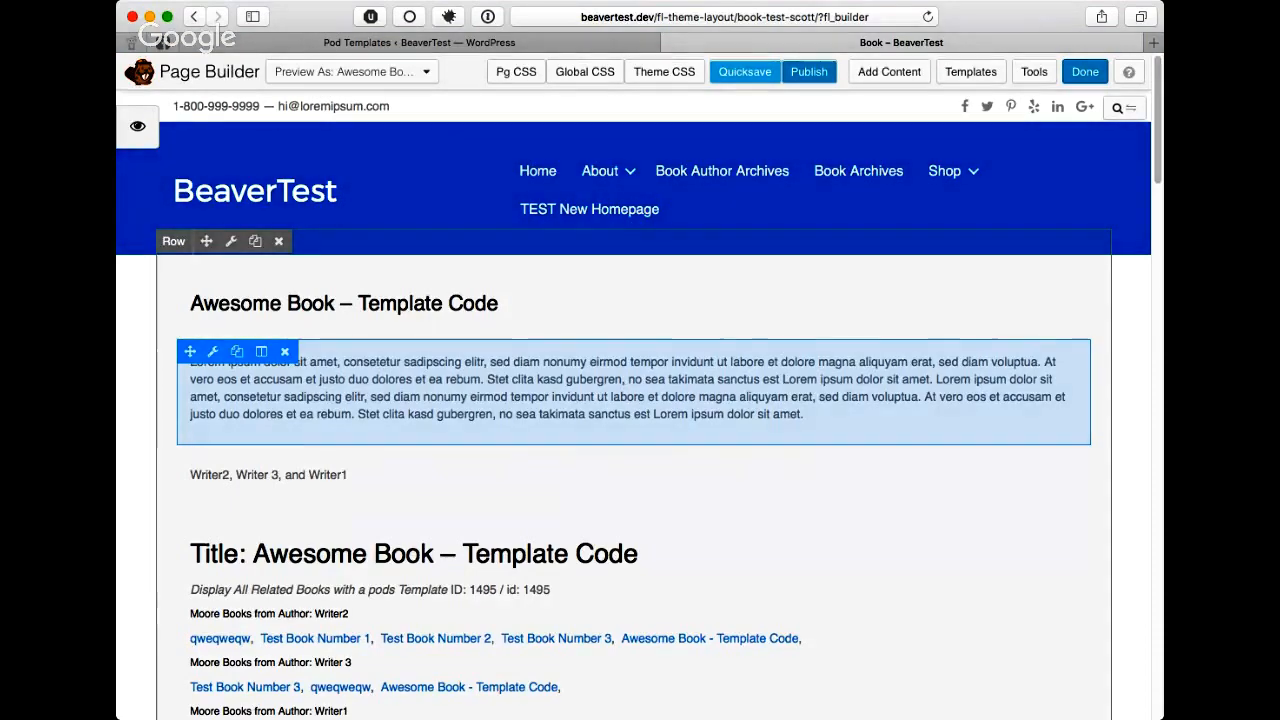
scroll(640, 388, down, 1)
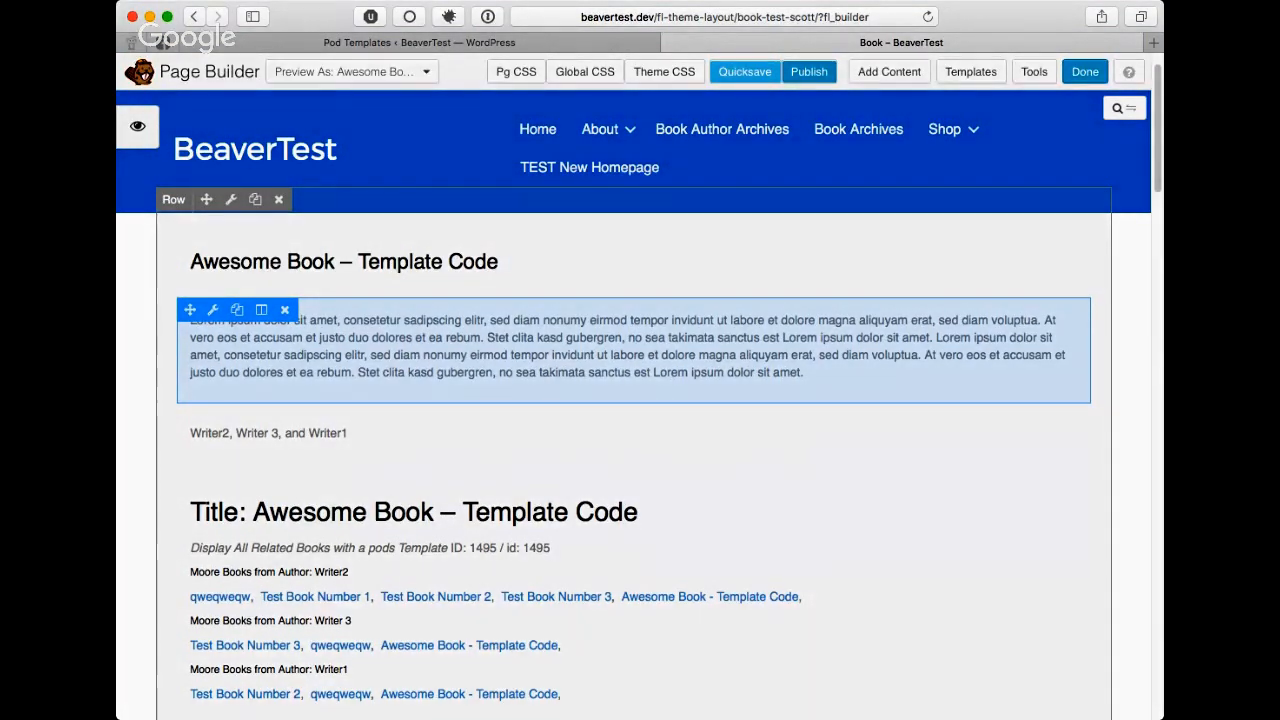
scroll(640, 400, down, 2)
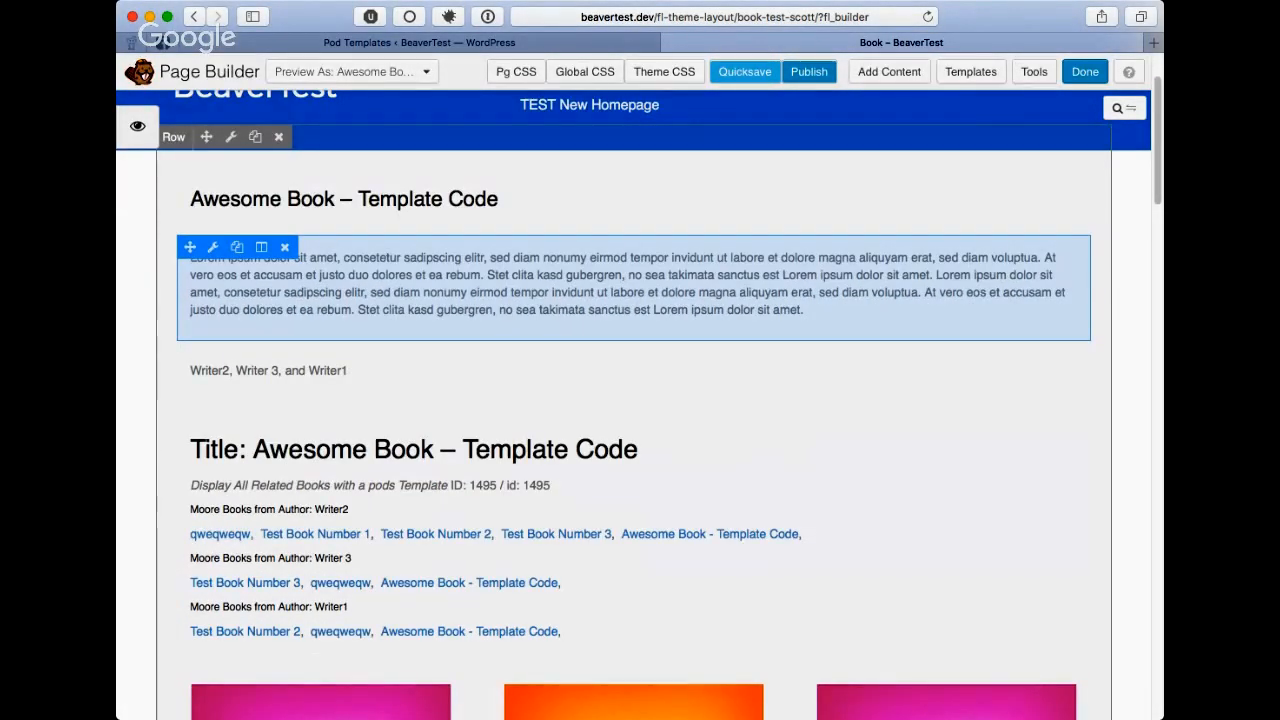
scroll(640, 400, up, 3)
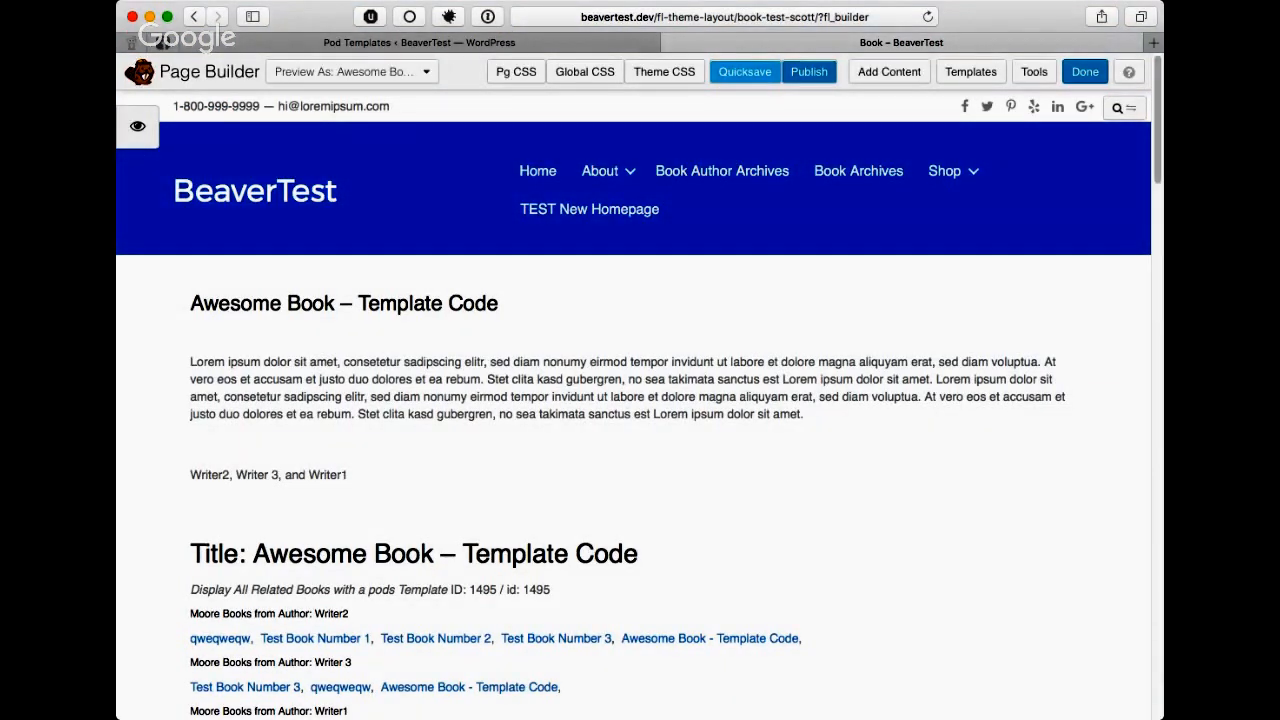
scroll(634, 610, down, 1)
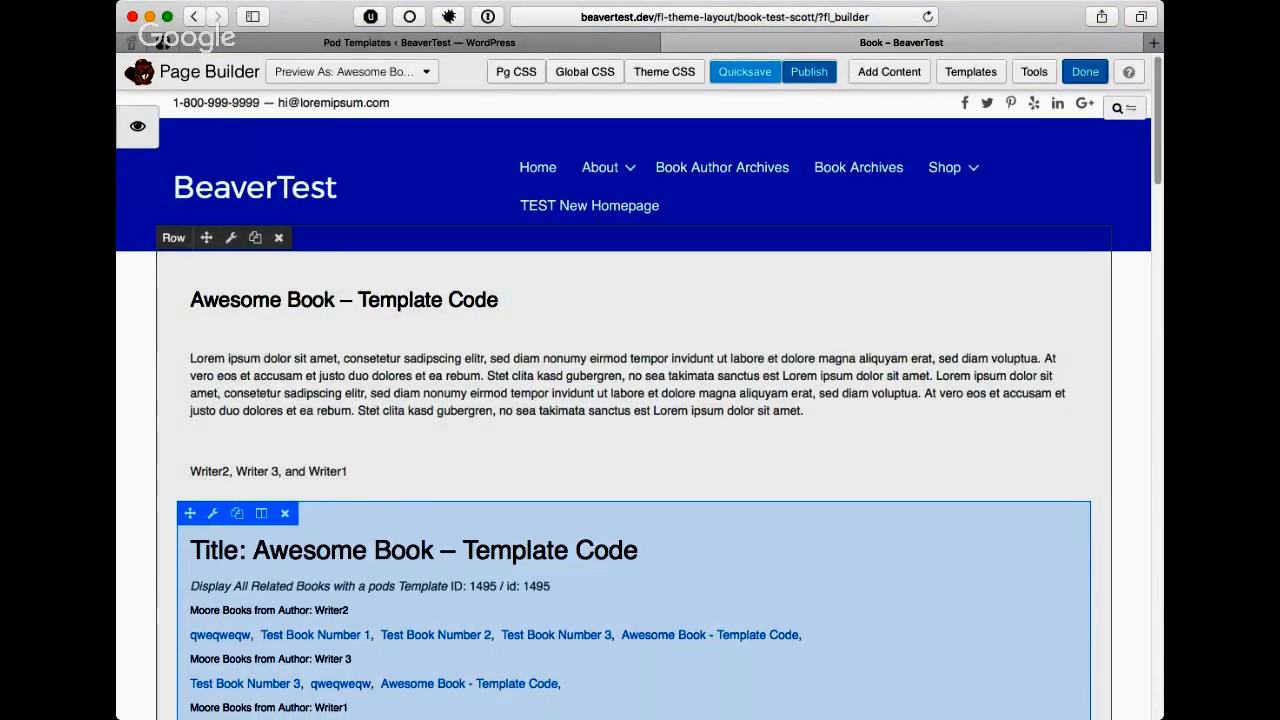
scroll(634, 500, down, 3)
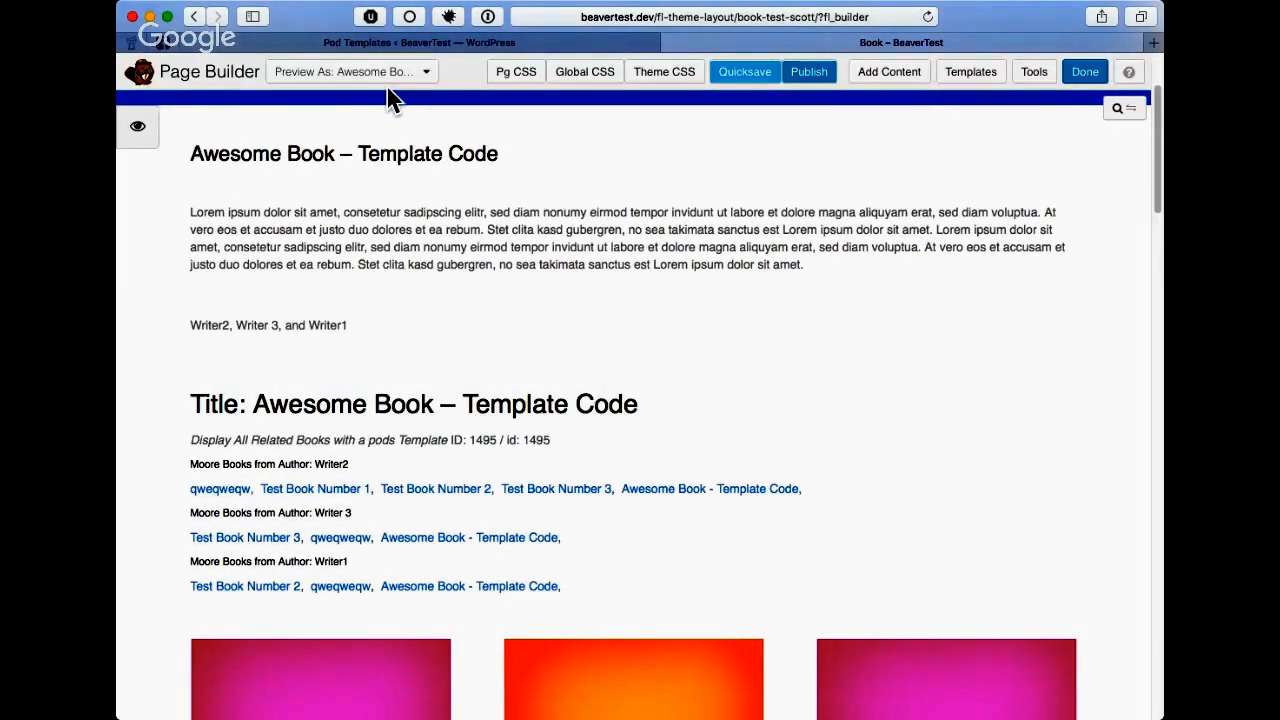
- Open the RelatedBooks Pod template for editing and compare its code with the related books output in the page builder
click(420, 42)
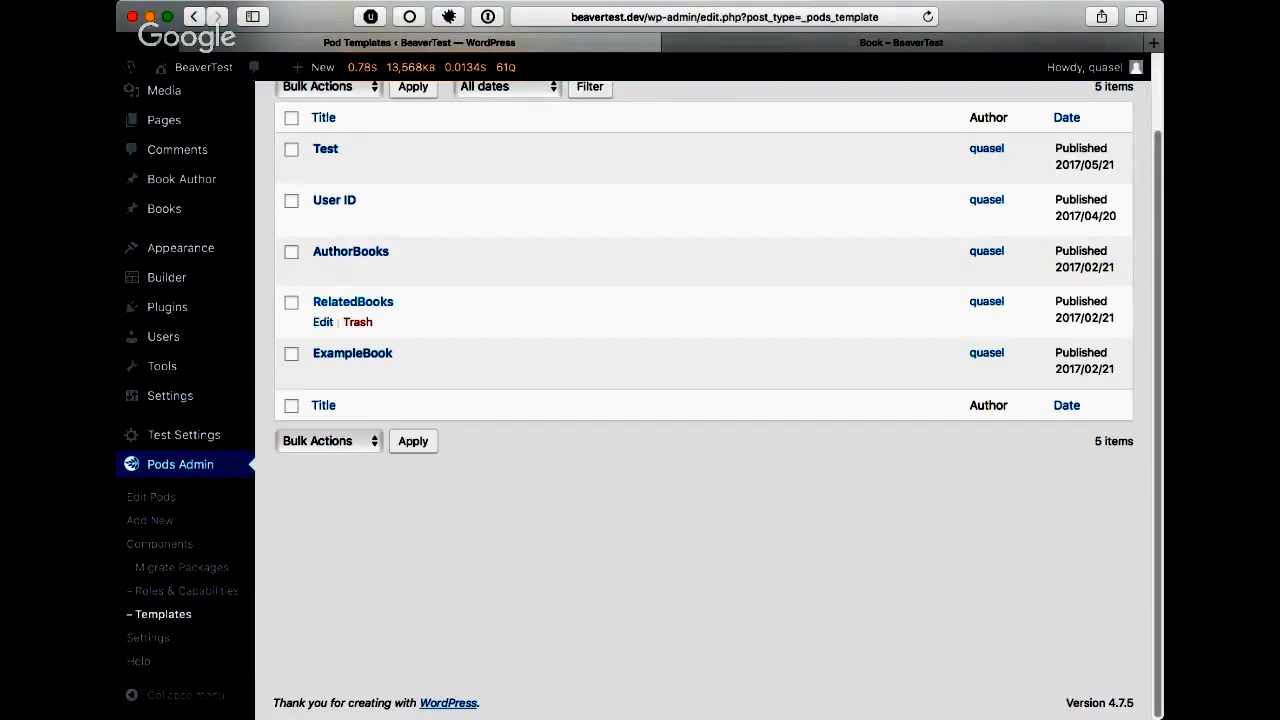
click(353, 301)
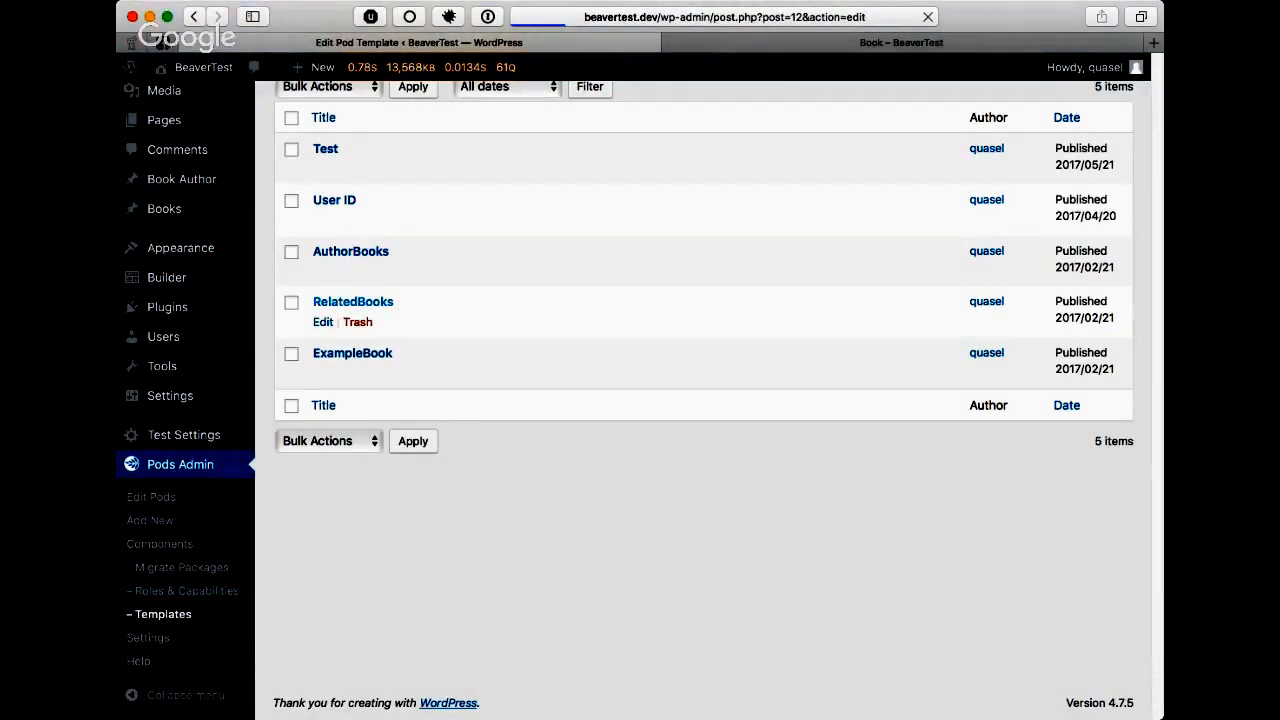
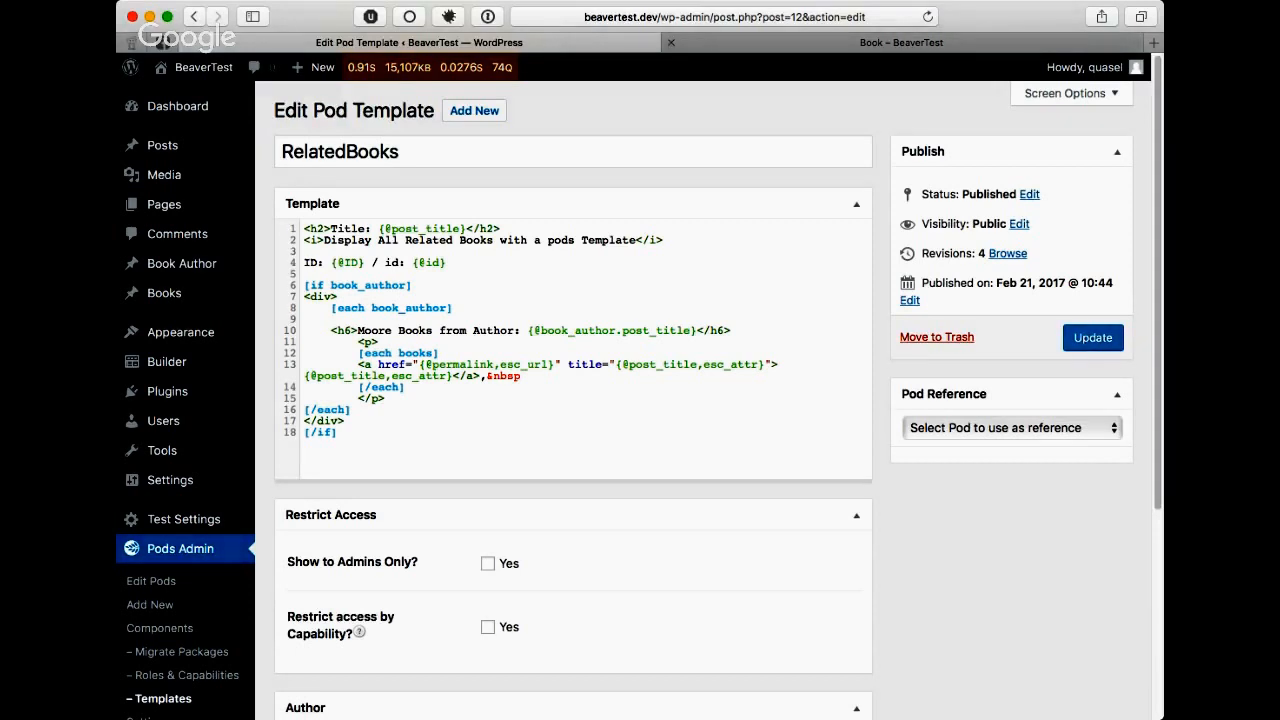
click(900, 42)
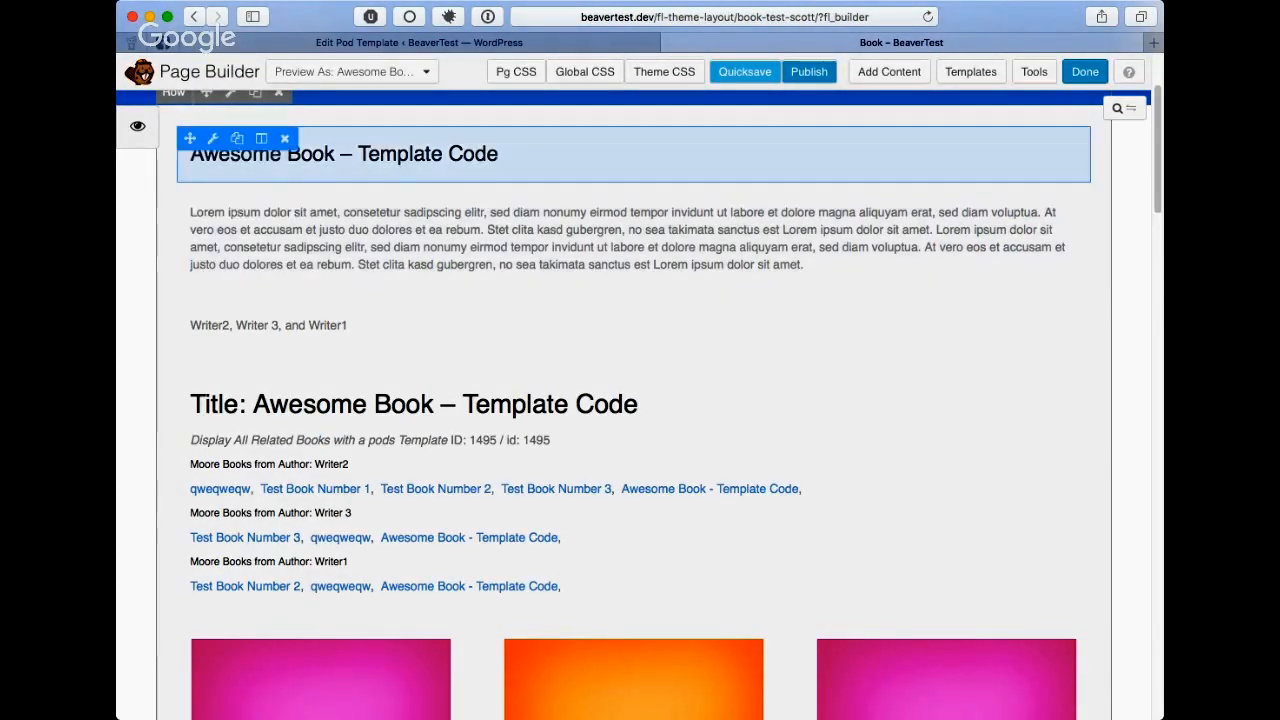
key(ctrl+shift+Tab)
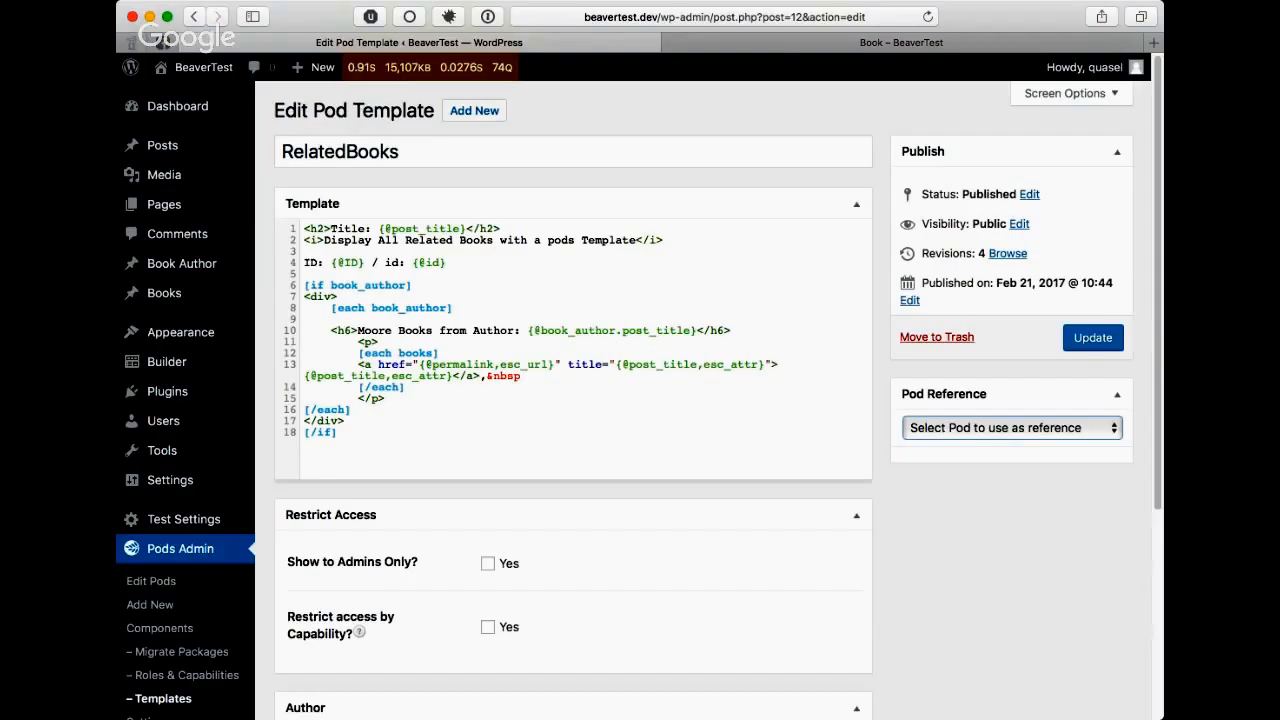
- Choose Books as the Pod Reference and look through its field list down to the book_author.books fields
click(1012, 428)
scroll(1008, 584, down, 5)
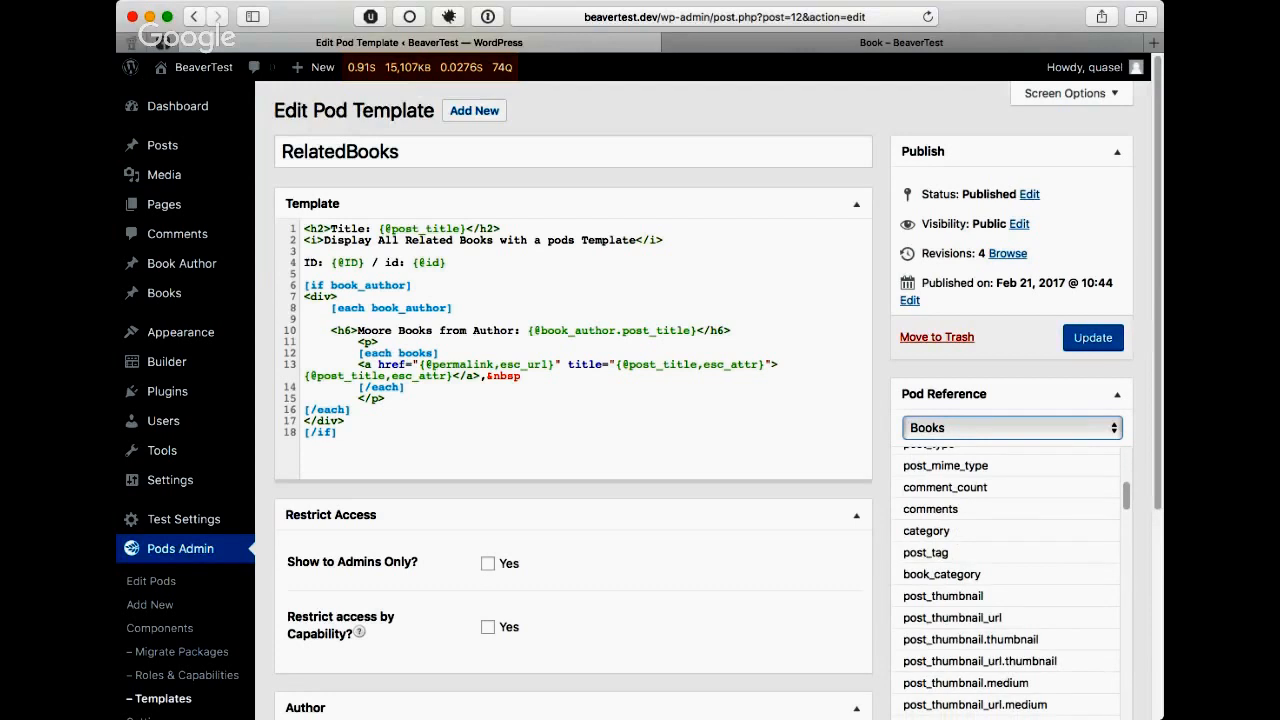
scroll(1008, 584, down, 3)
scroll(1008, 584, down, 4)
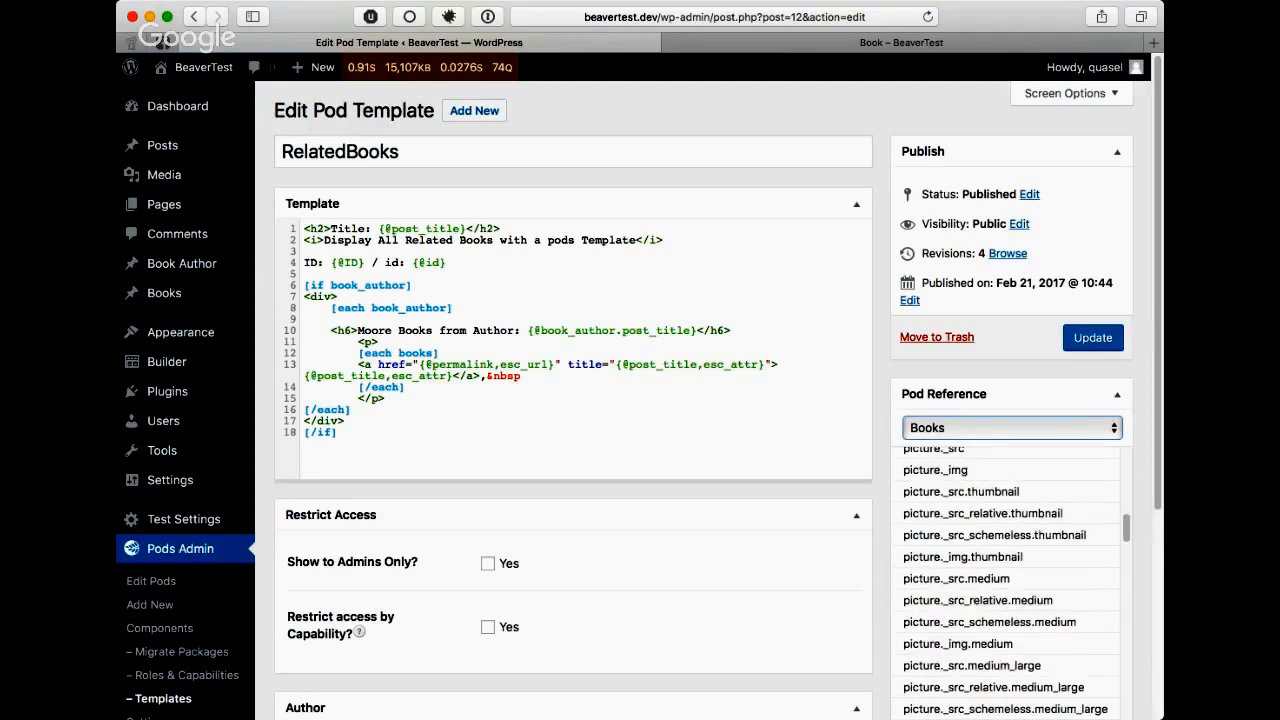
scroll(1008, 584, down, 3)
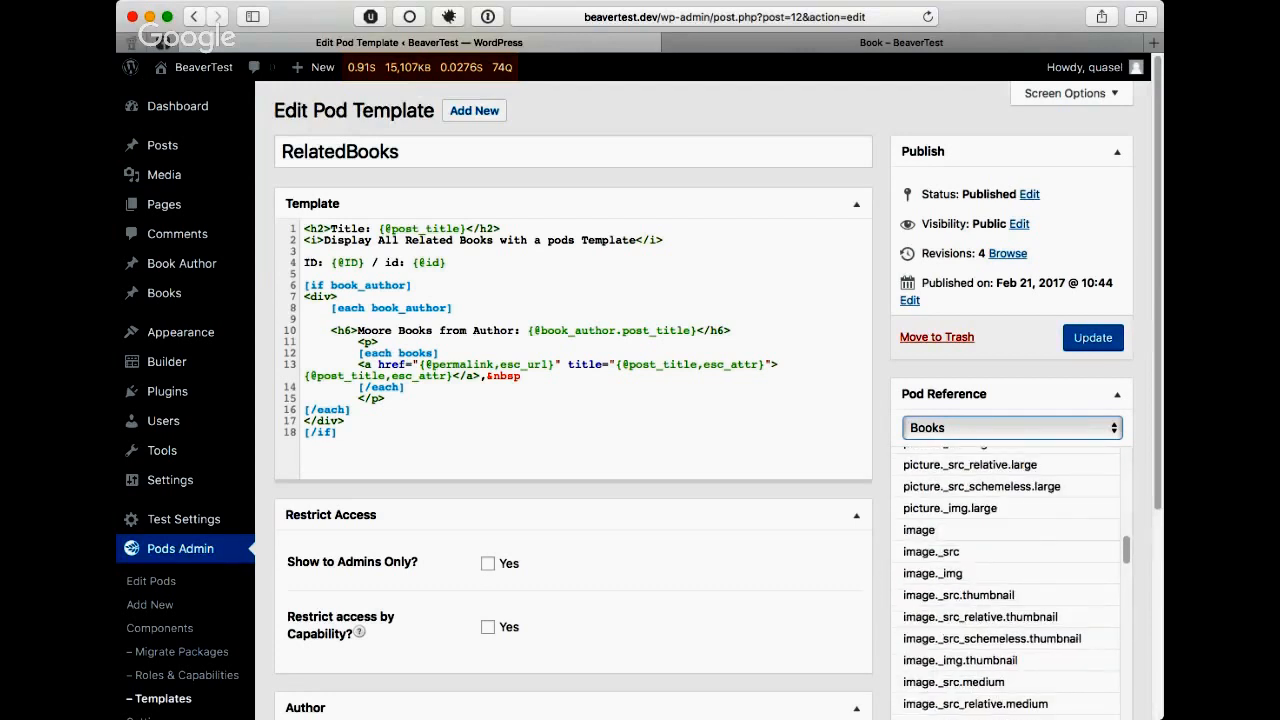
scroll(1008, 584, down, 3)
scroll(1008, 584, down, 4)
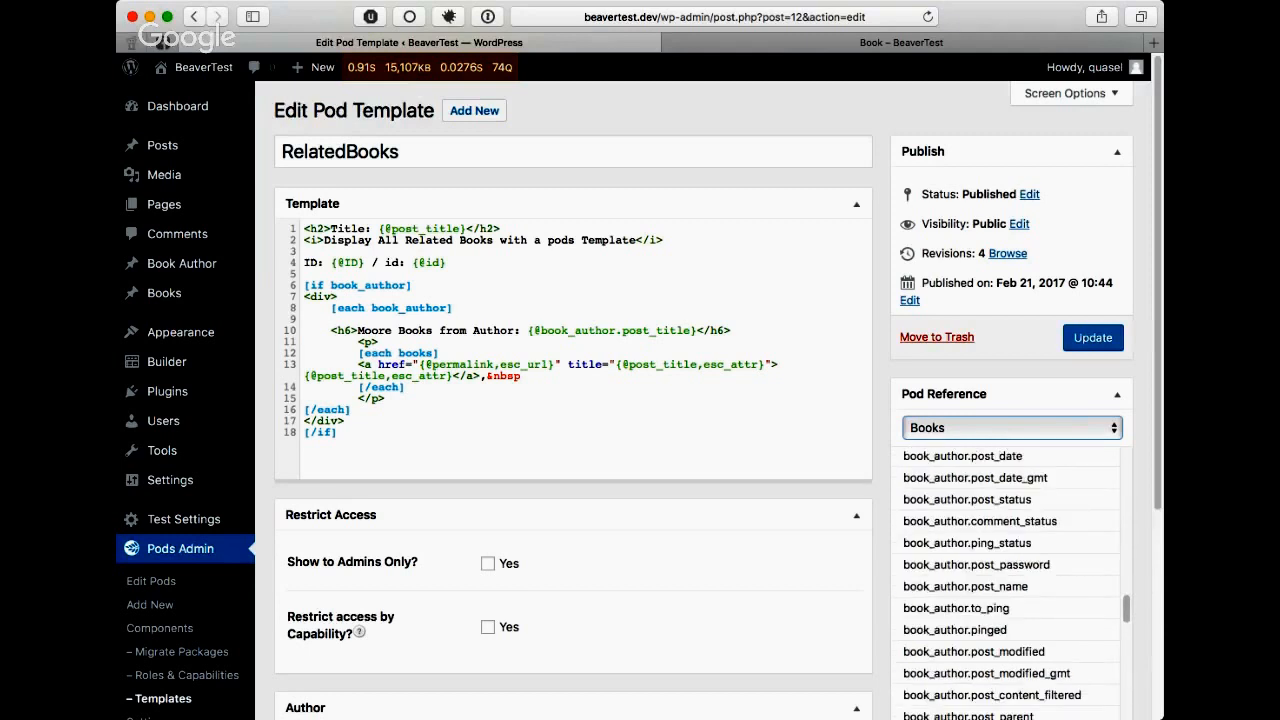
scroll(1008, 584, down, 3)
scroll(1010, 580, down, 4)
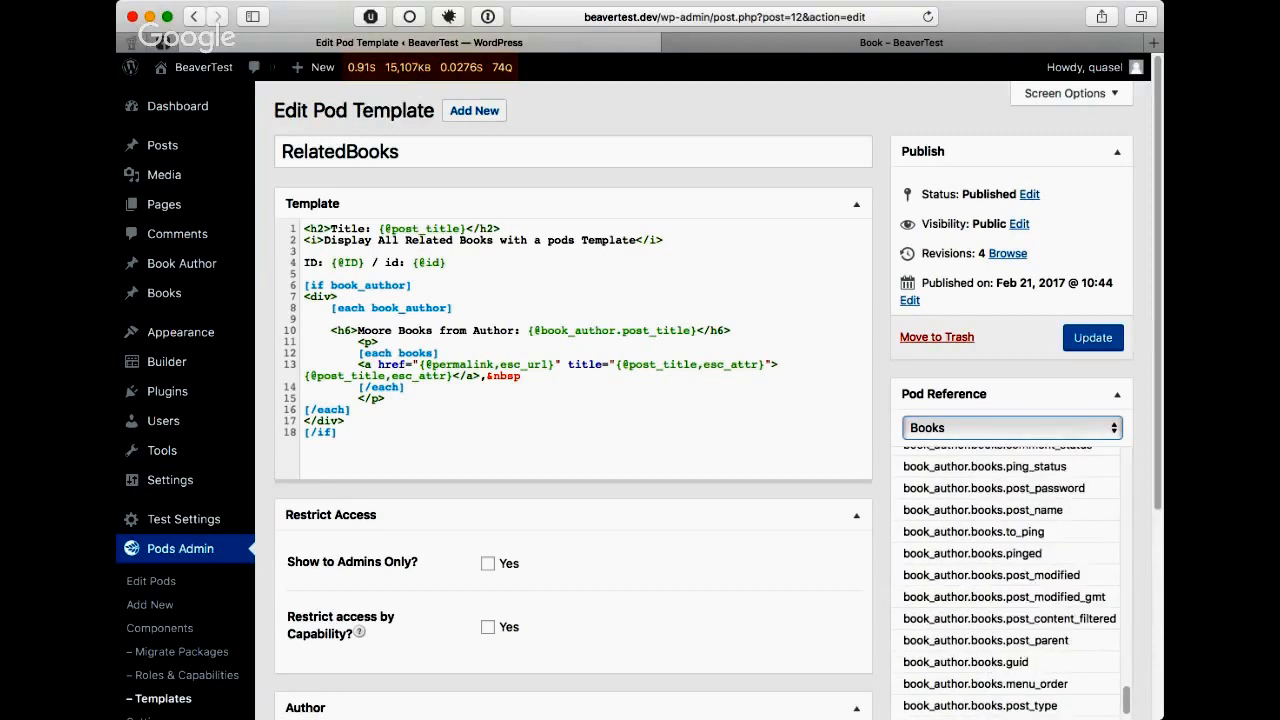
scroll(1010, 580, down, 5)
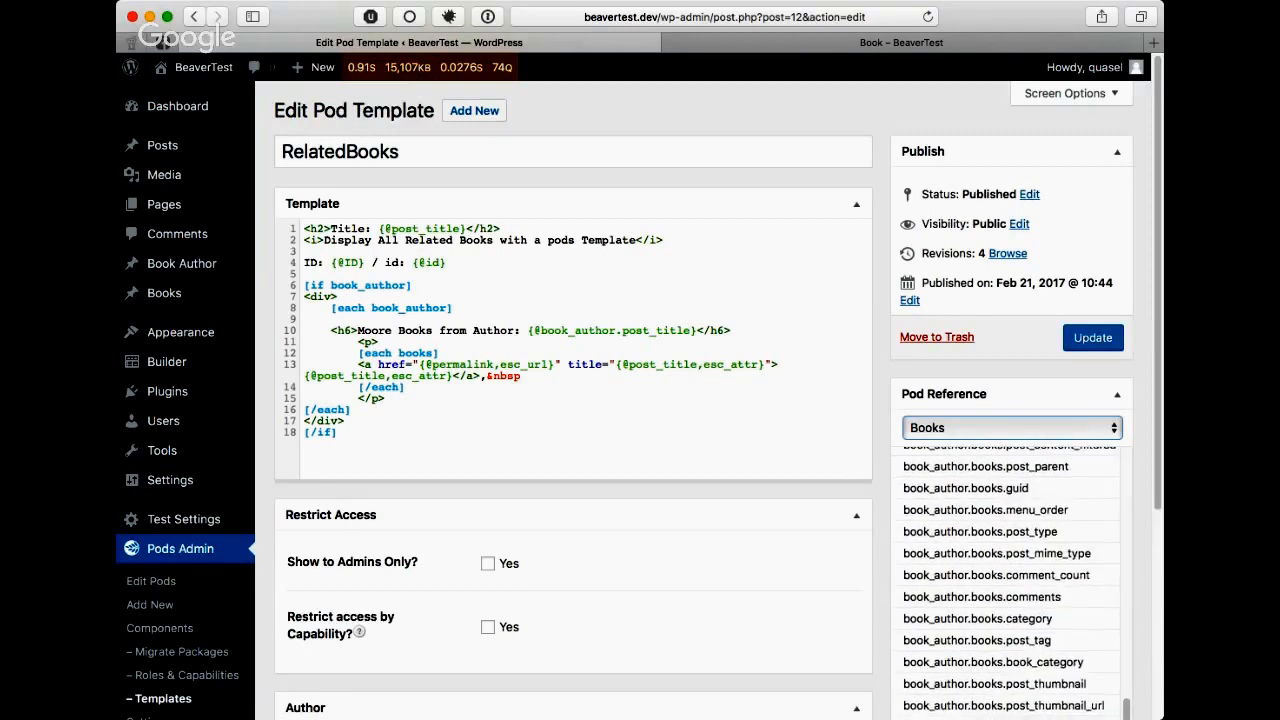
scroll(1010, 580, down, 3)
scroll(1010, 580, up, 20)
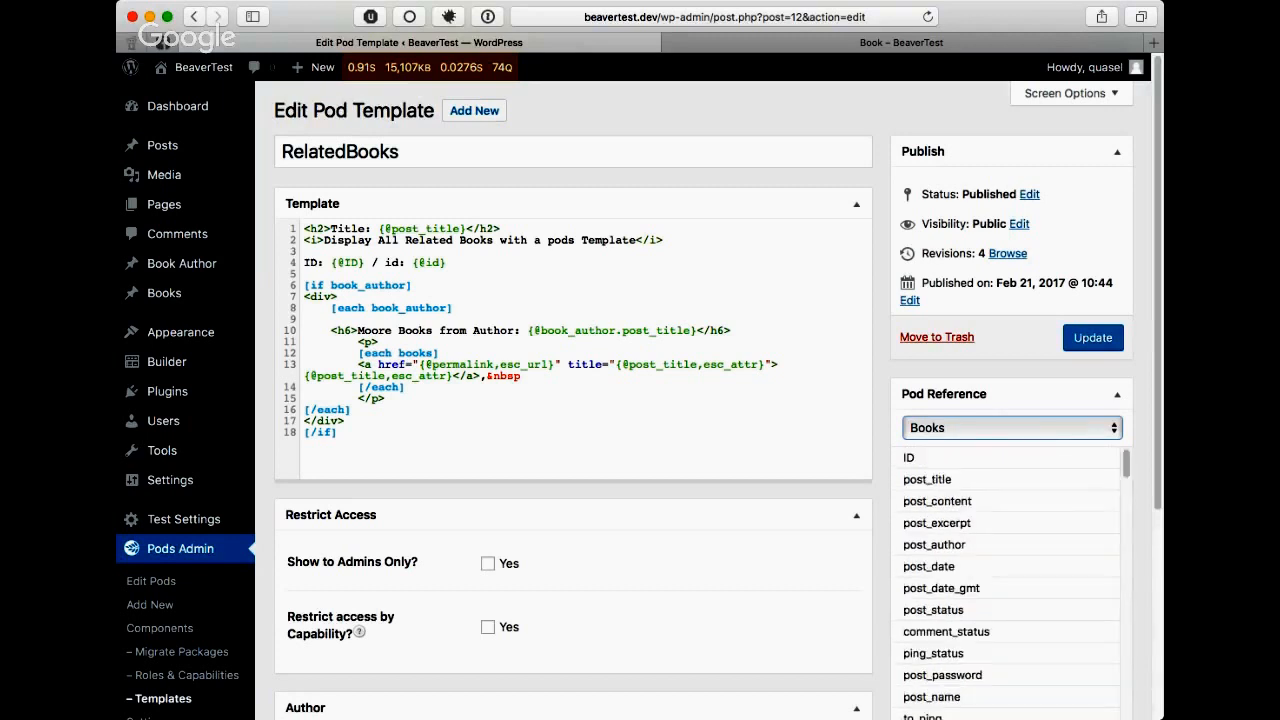
- Examine the post thumbnail, book and picture fields in the Books reference, and highlight picture._img.thumbnail
scroll(1010, 580, down, 5)
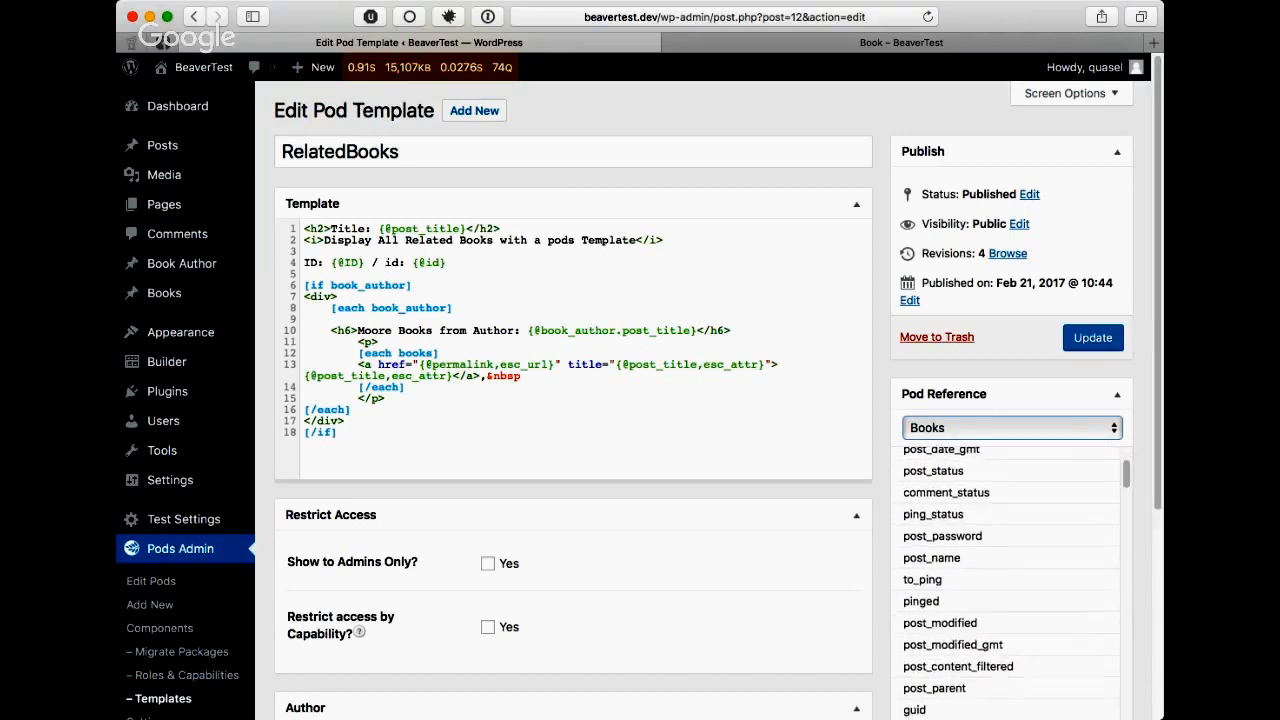
scroll(1010, 580, down, 4)
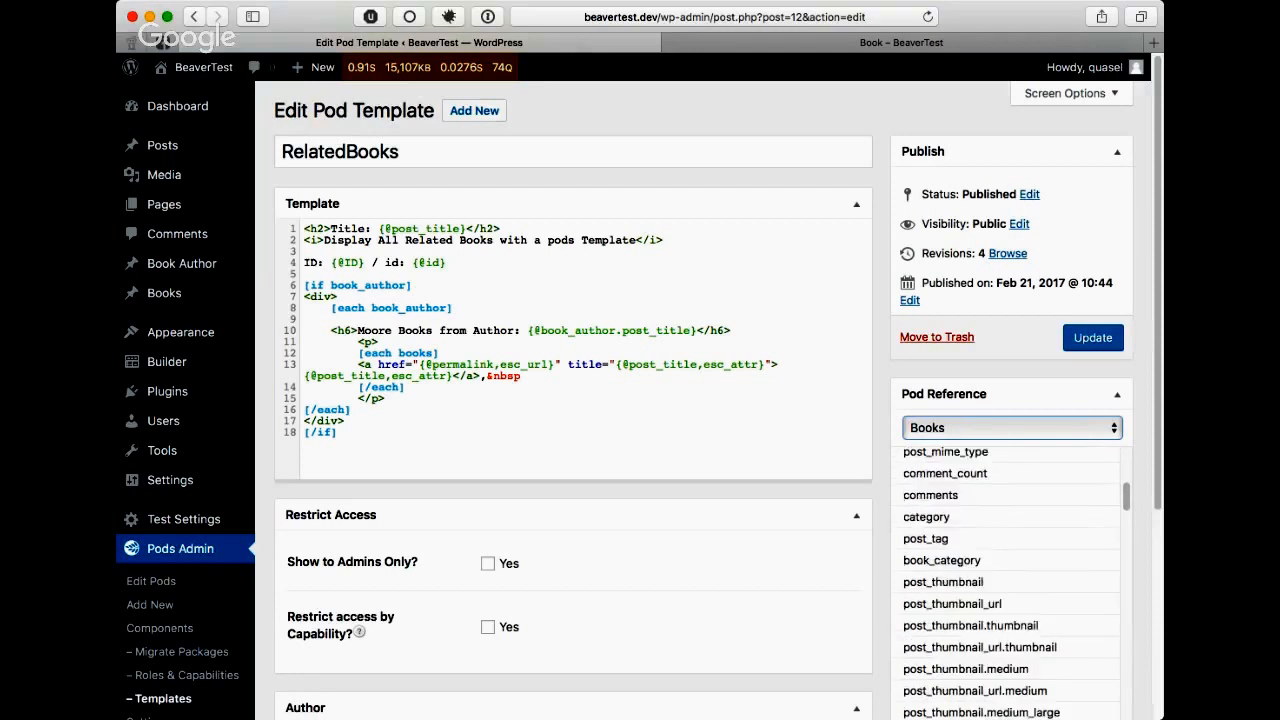
scroll(1010, 580, down, 2)
scroll(1010, 580, down, 2)
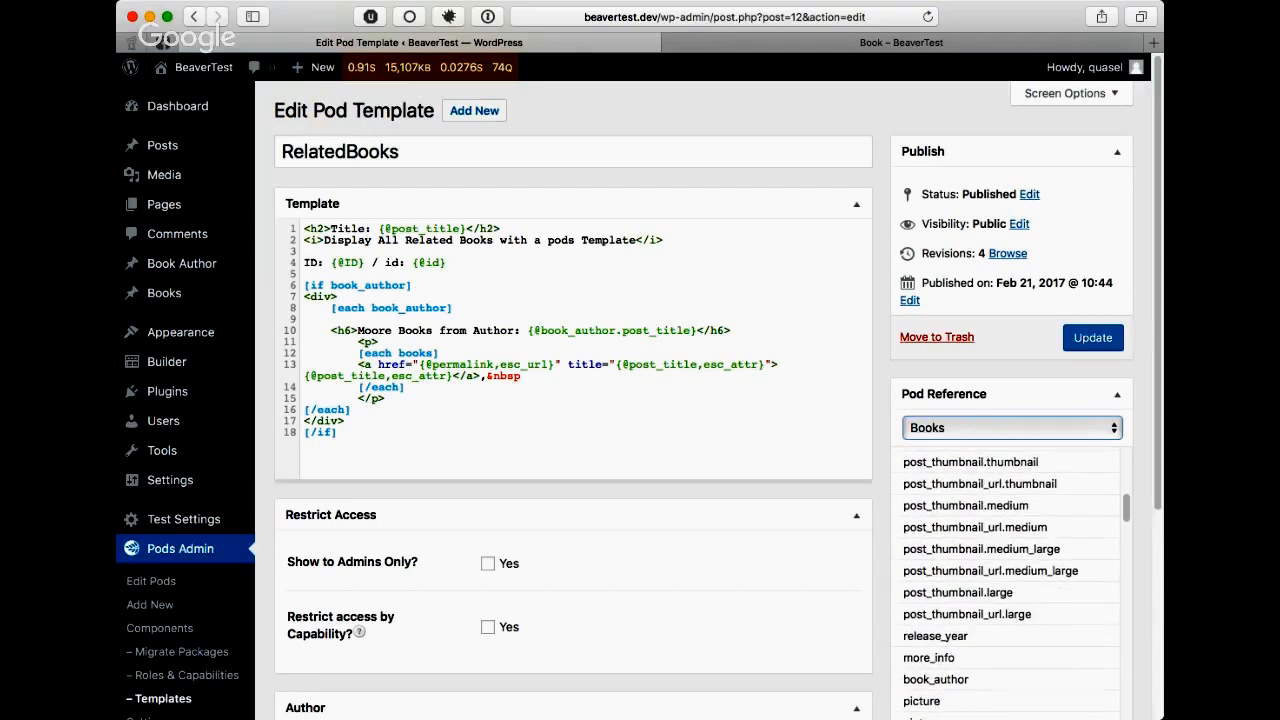
scroll(1010, 580, down, 5)
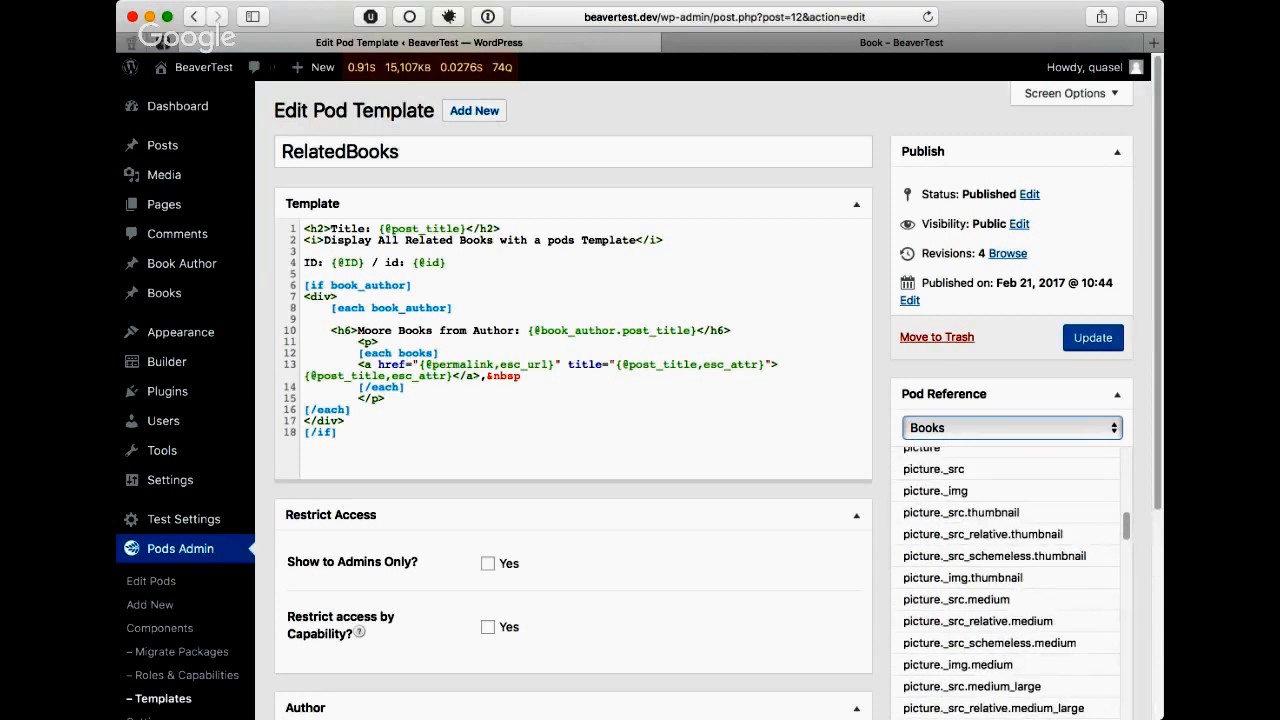
drag(903, 577, 1097, 588)
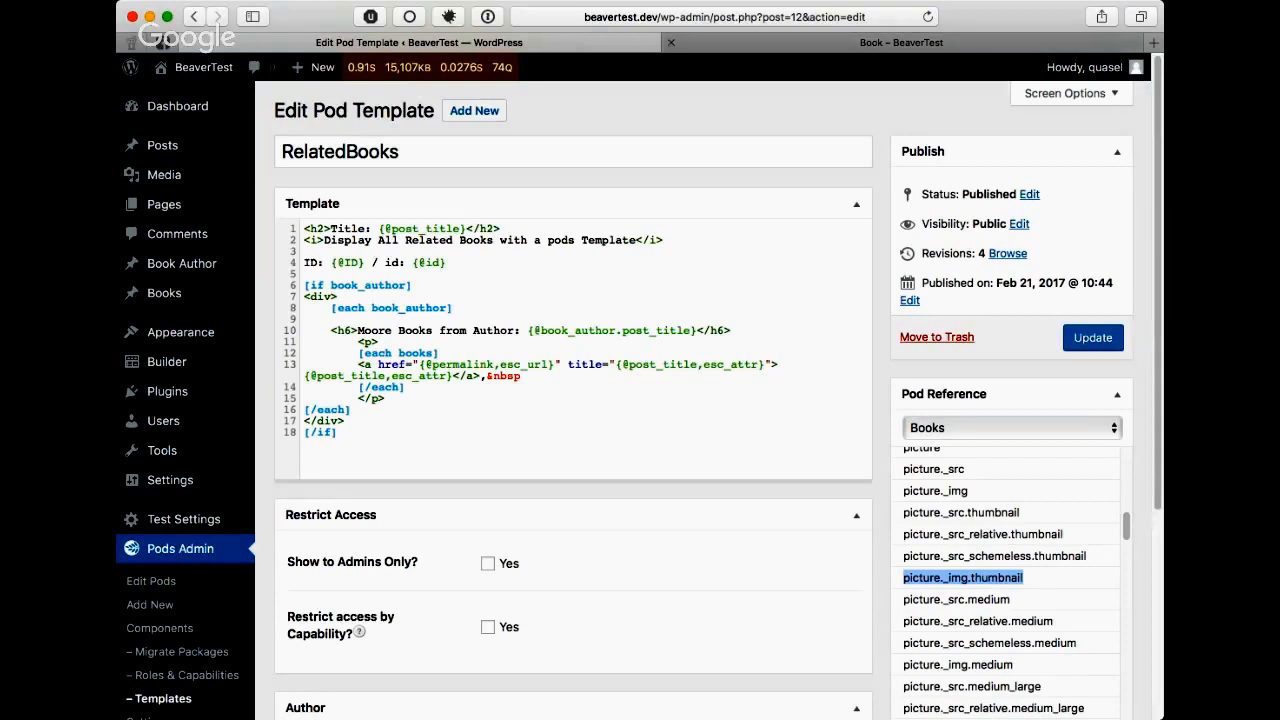
- Switch to the Book layout in the page builder and look through the available PowerPack modules
click(900, 42)
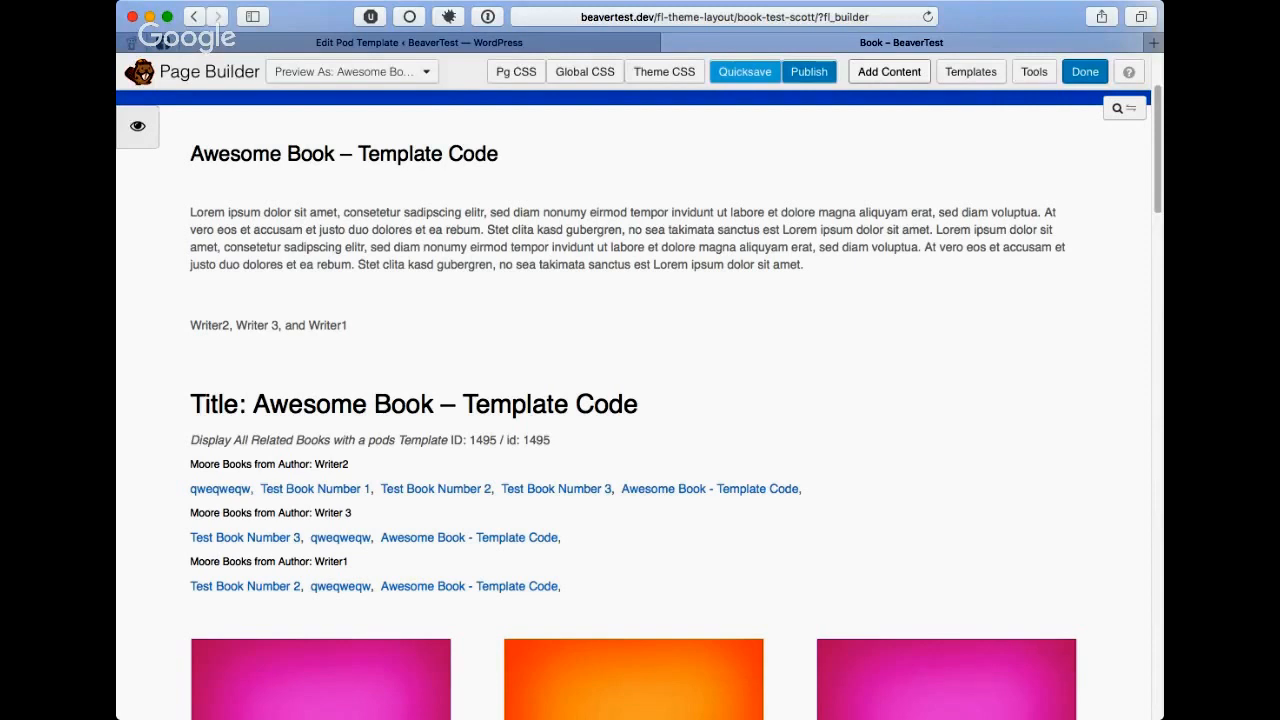
click(889, 71)
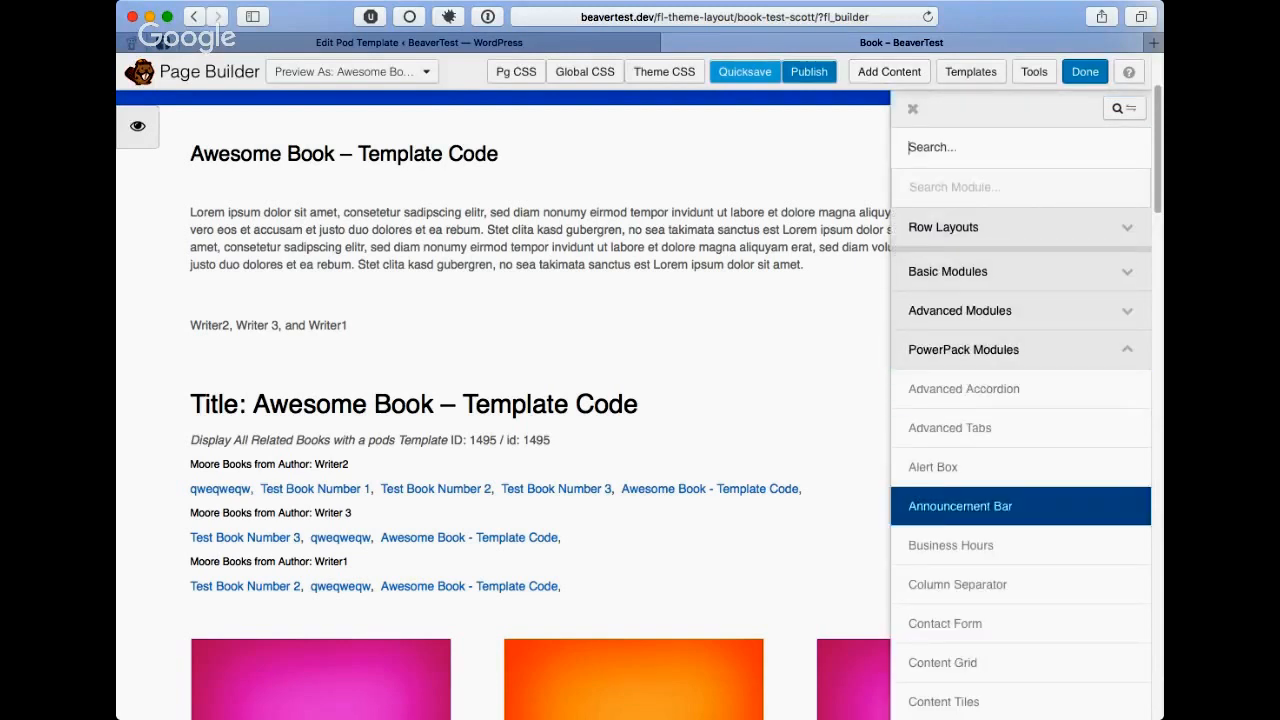
scroll(1020, 574, down, 5)
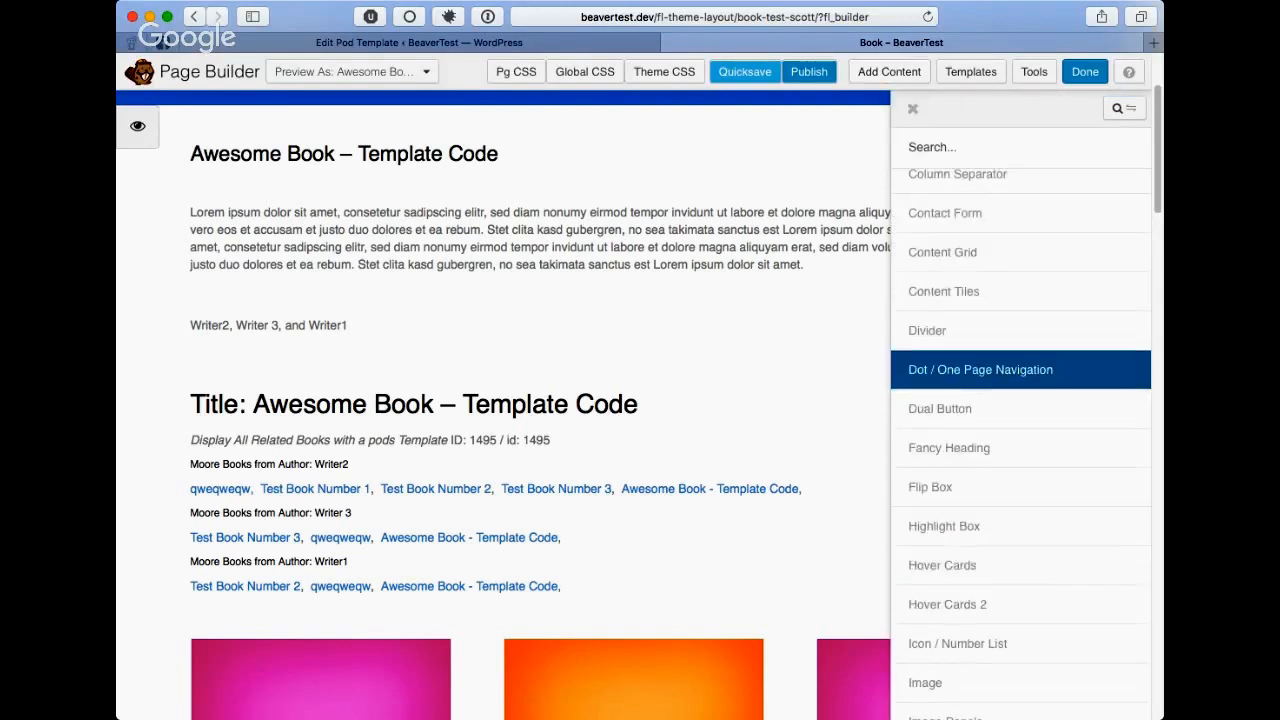
scroll(1020, 575, down, 4)
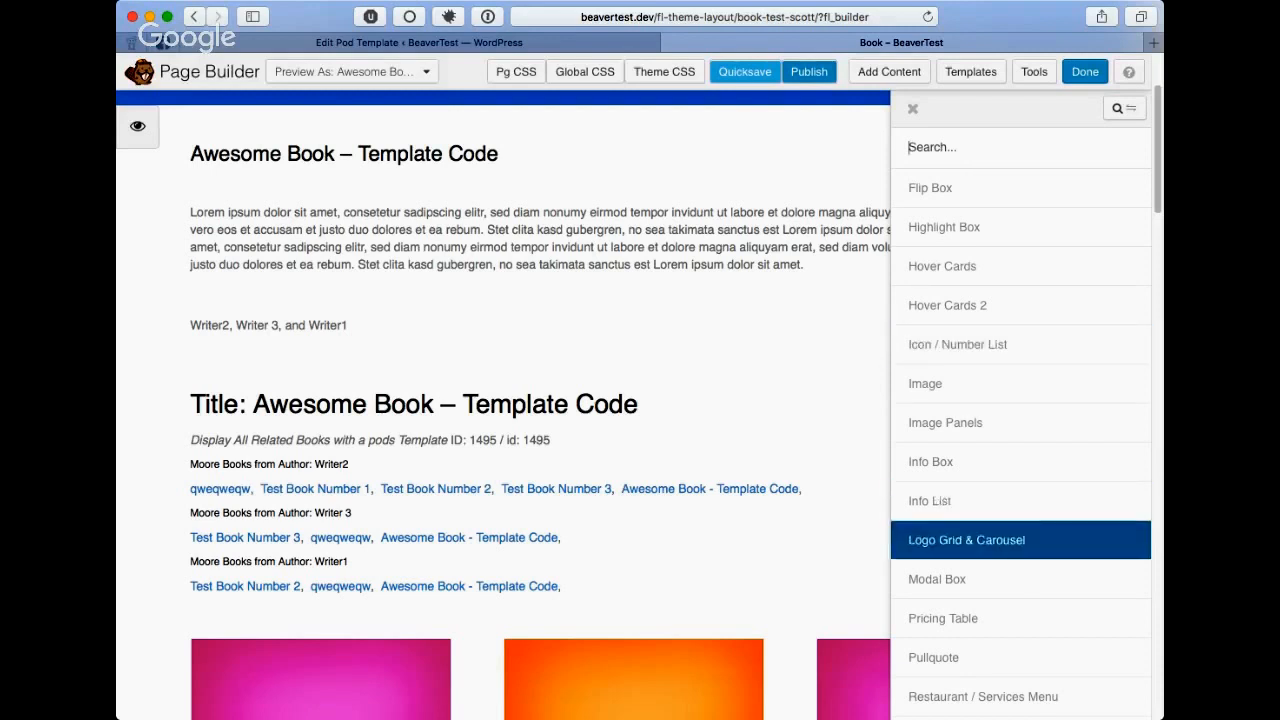
scroll(1020, 515, down, 5)
scroll(1020, 590, up, 3)
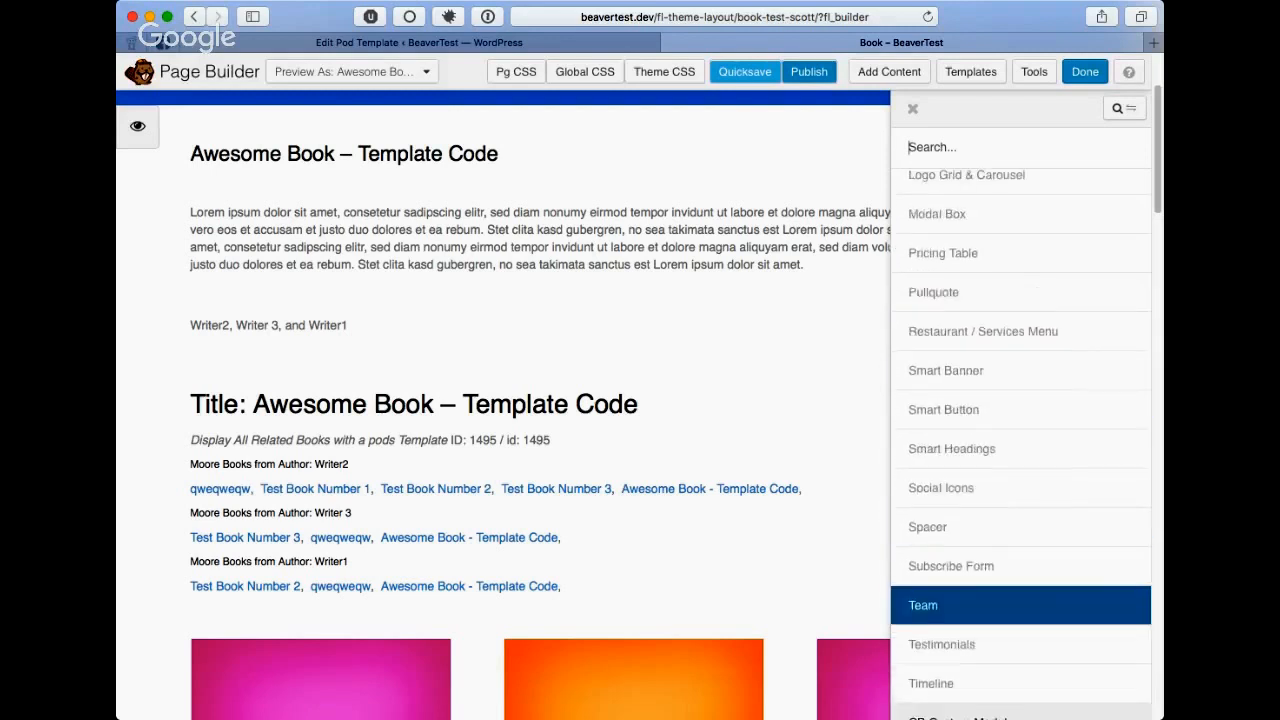
scroll(1020, 430, up, 3)
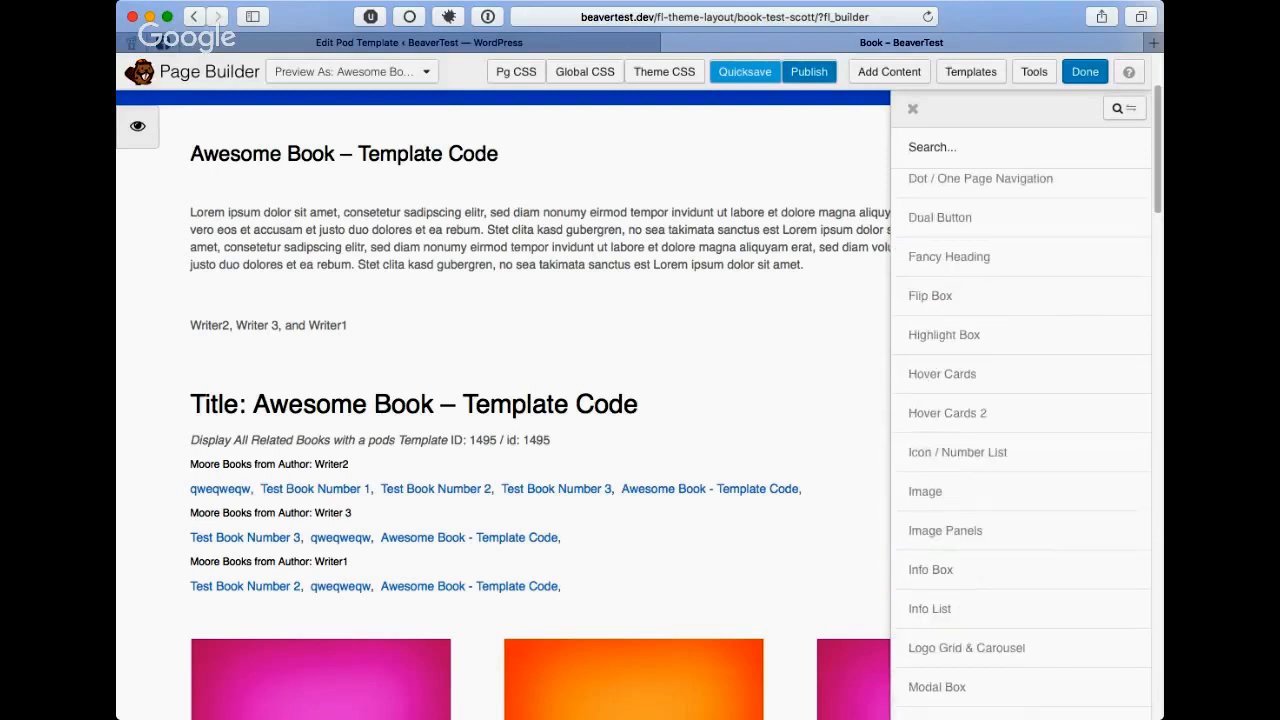
- Search the modules for "gall" and place a Gallery module between the author names and the related books output
text(ll)
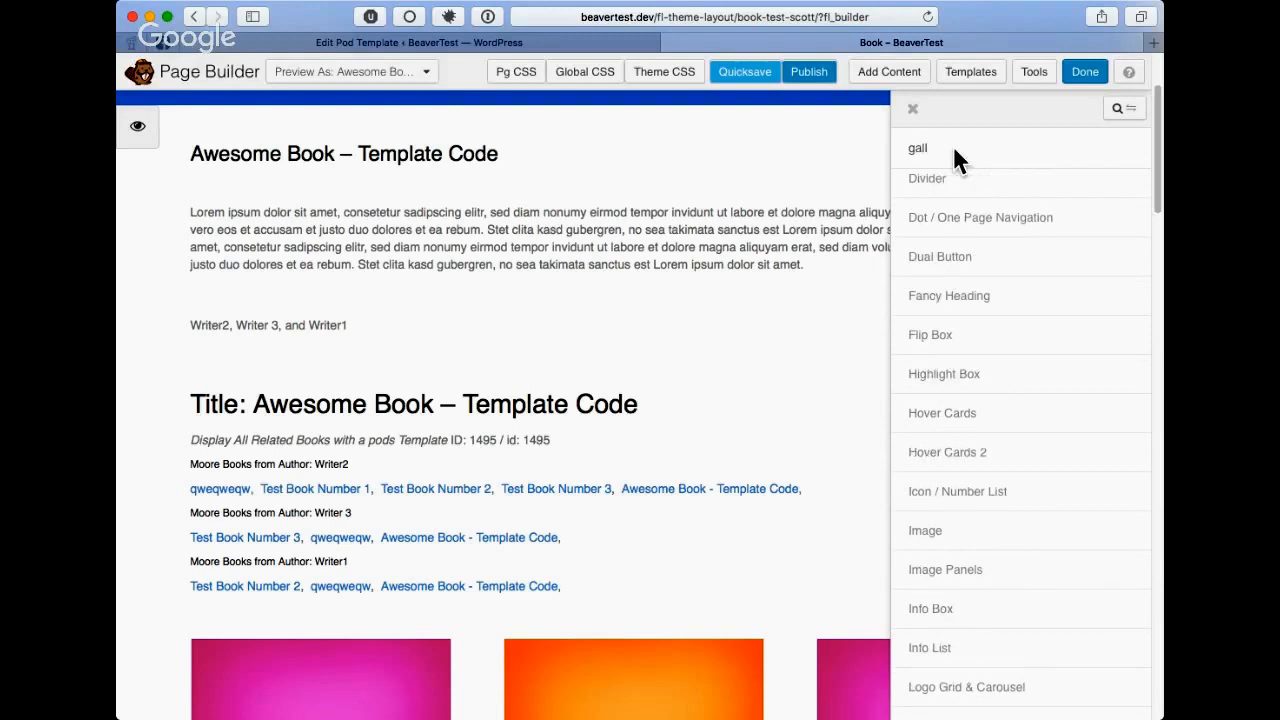
text(e)
key(BackSpace)
key(BackSpace)
key(Up)
key(Up)
key(Up)
key(Up)
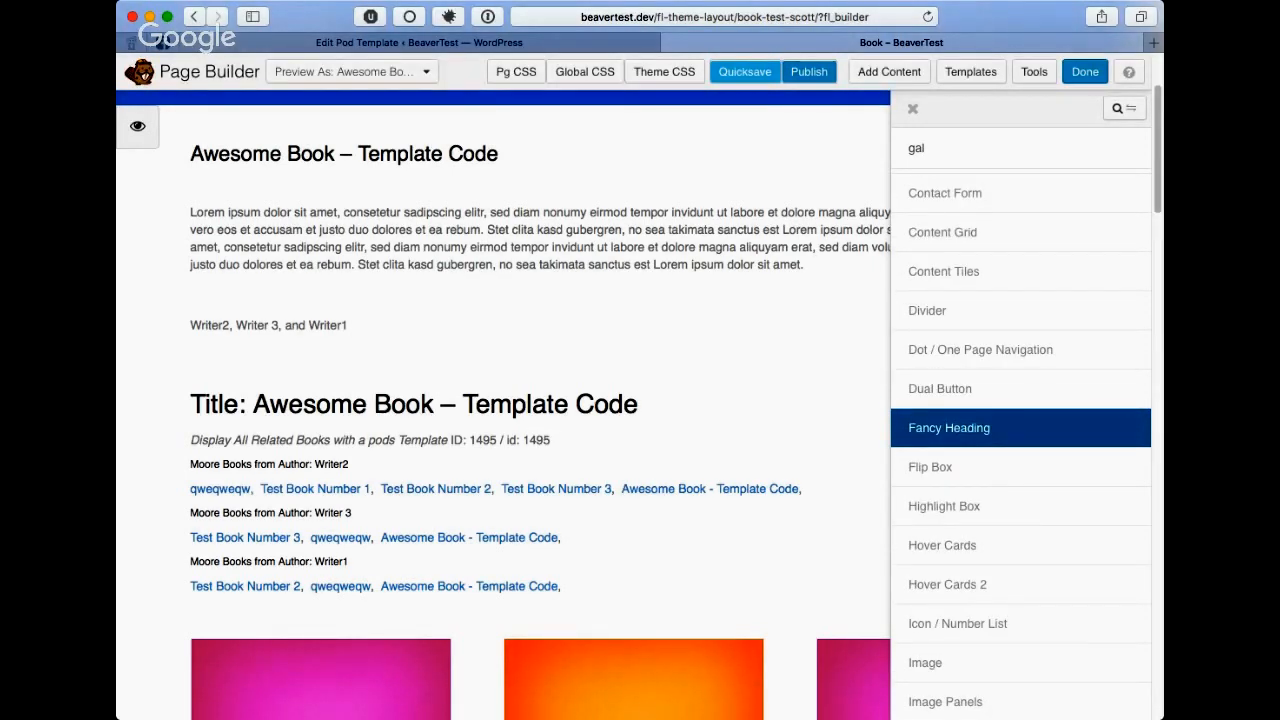
scroll(1020, 428, up, 6)
drag(927, 349, 300, 579)
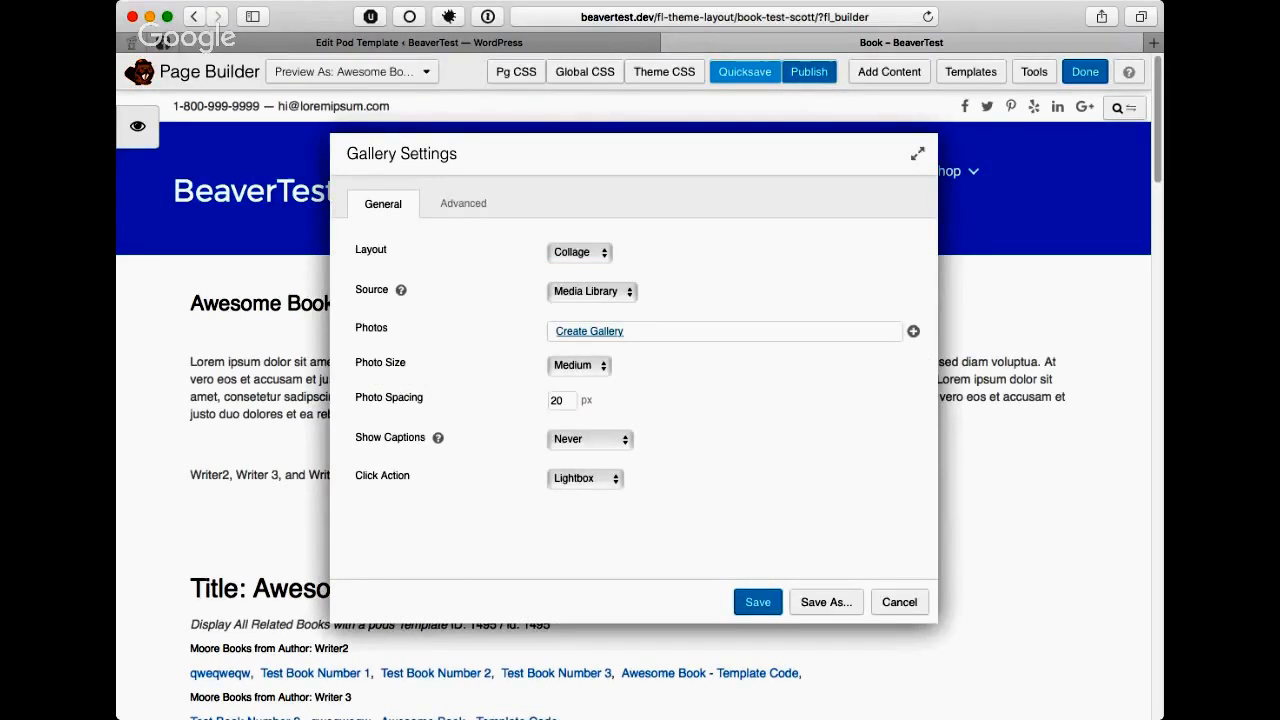
- Connect the gallery's Photos to the Pods Multiple Photos (Images) source using the images field, and check the resulting gallery
click(913, 331)
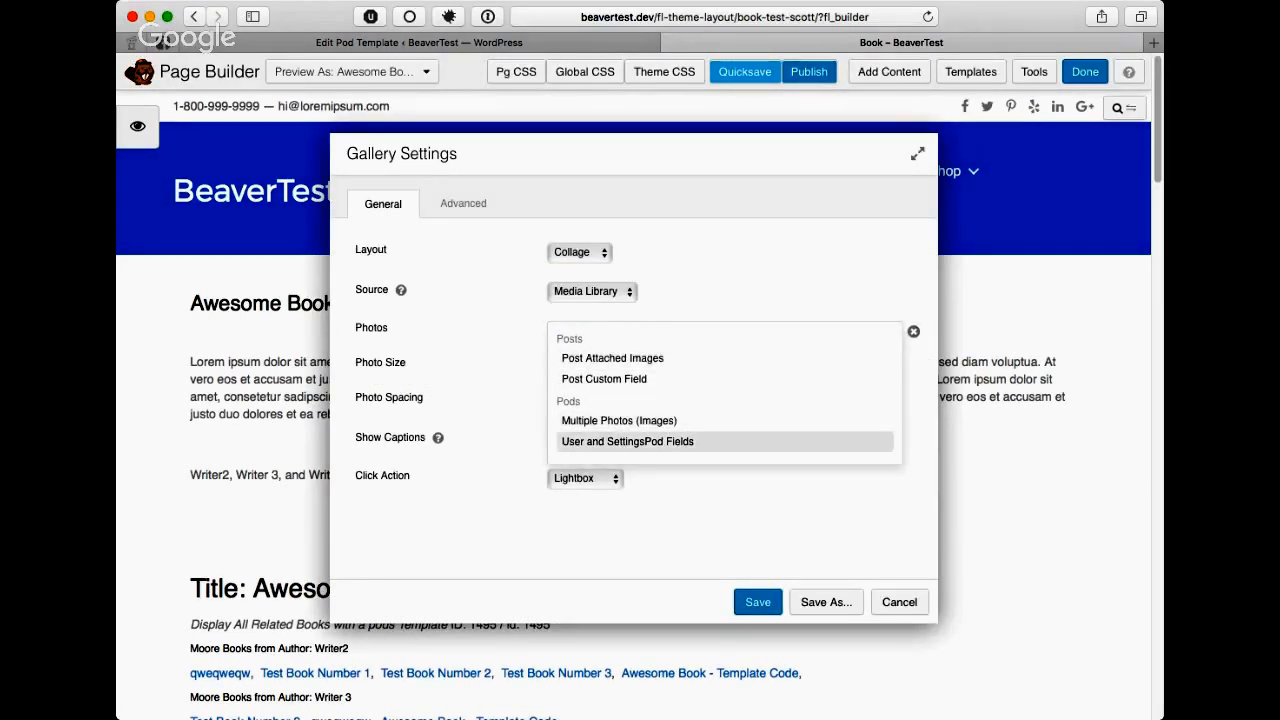
click(619, 420)
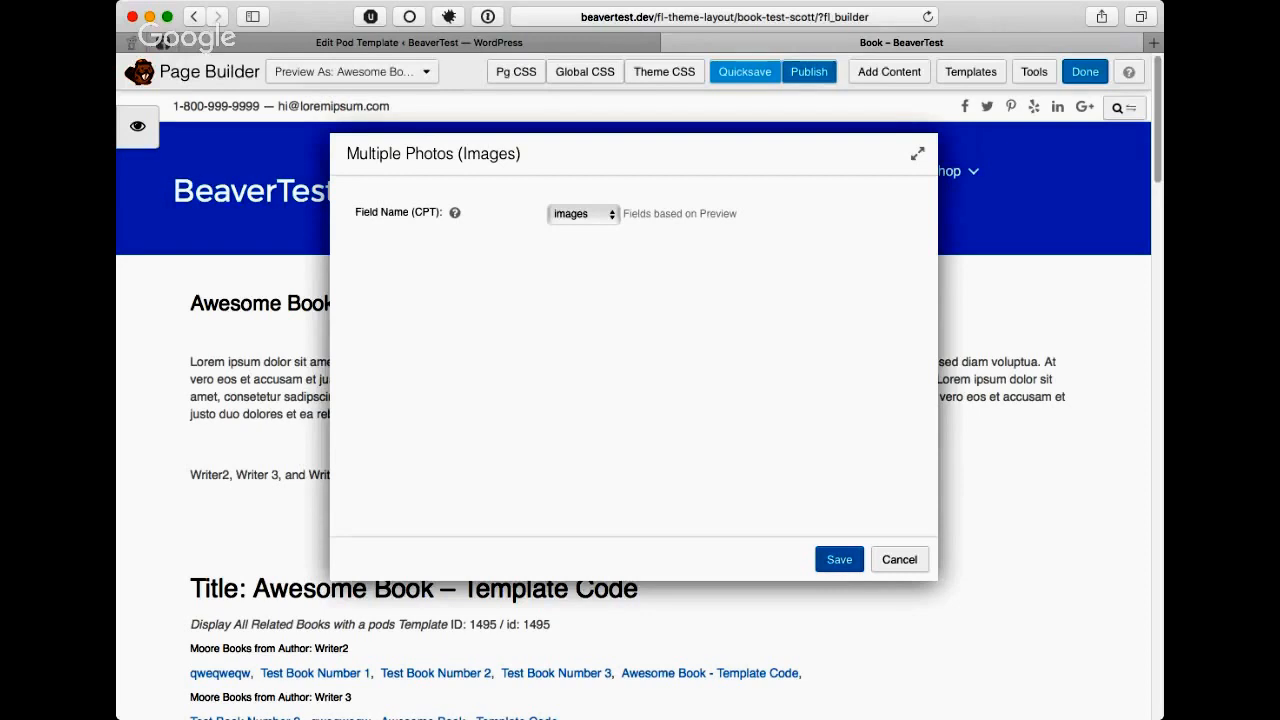
click(839, 559)
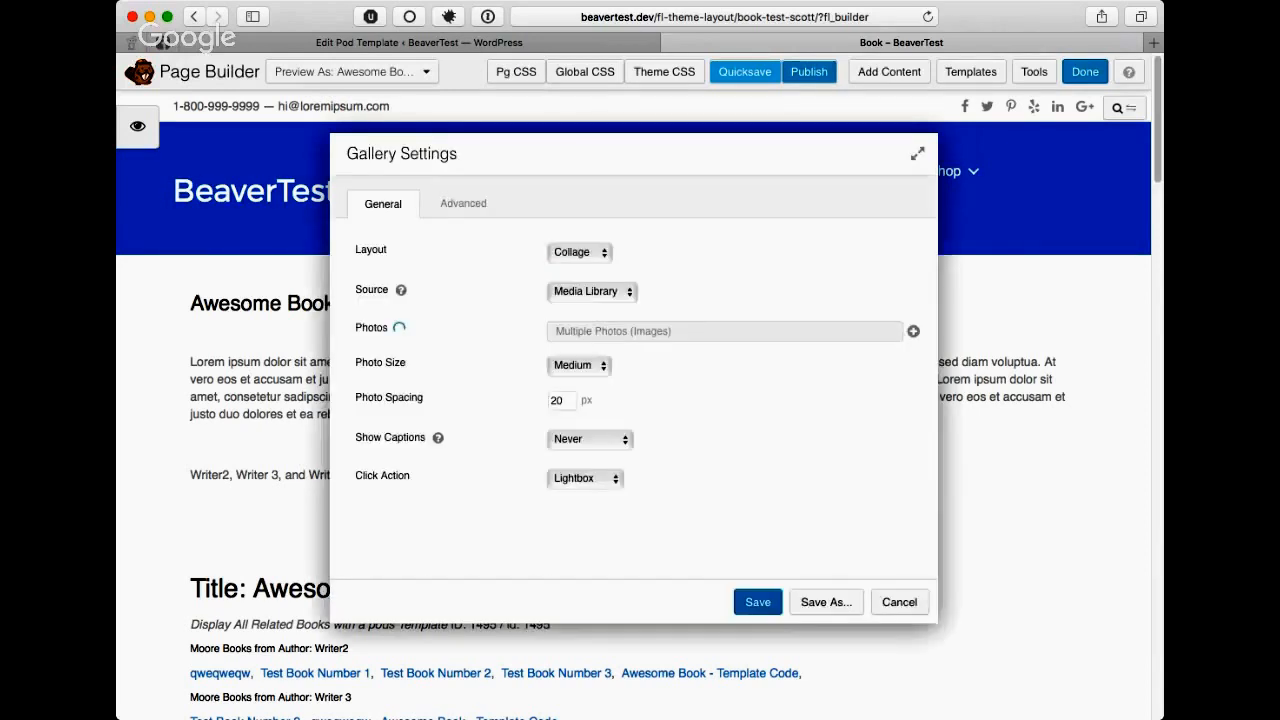
click(899, 602)
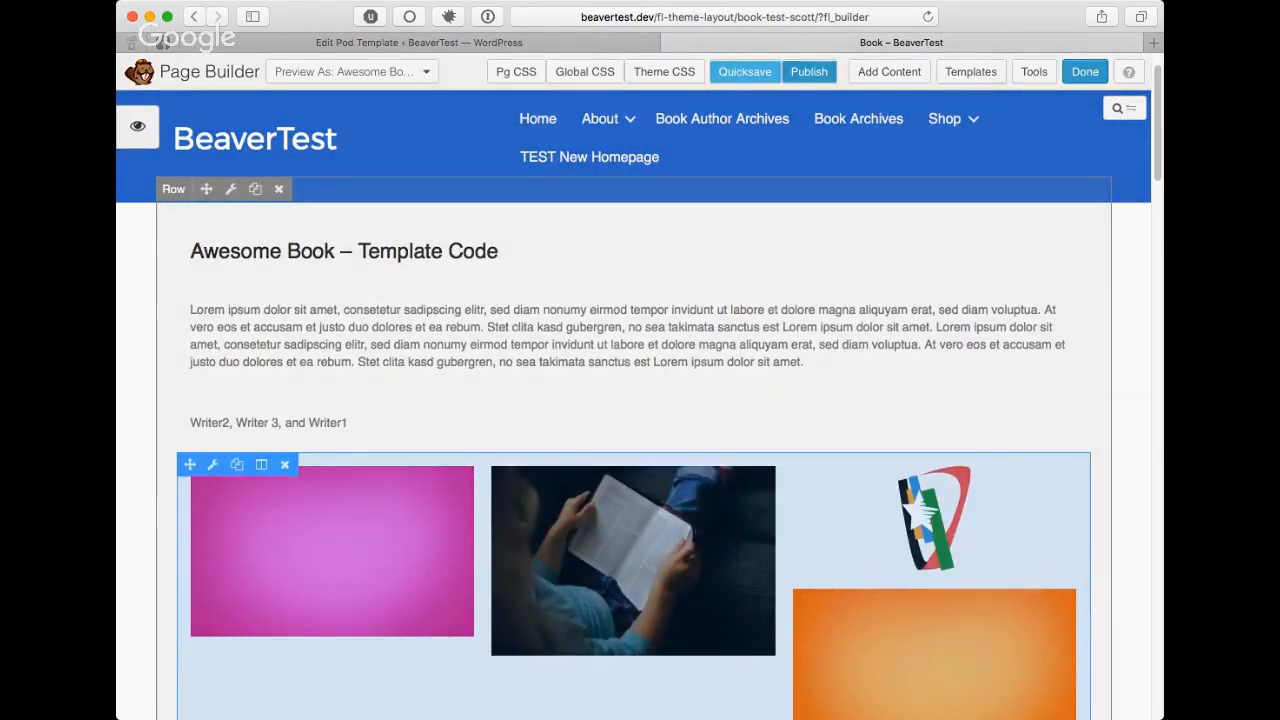
scroll(633, 400, down, 3)
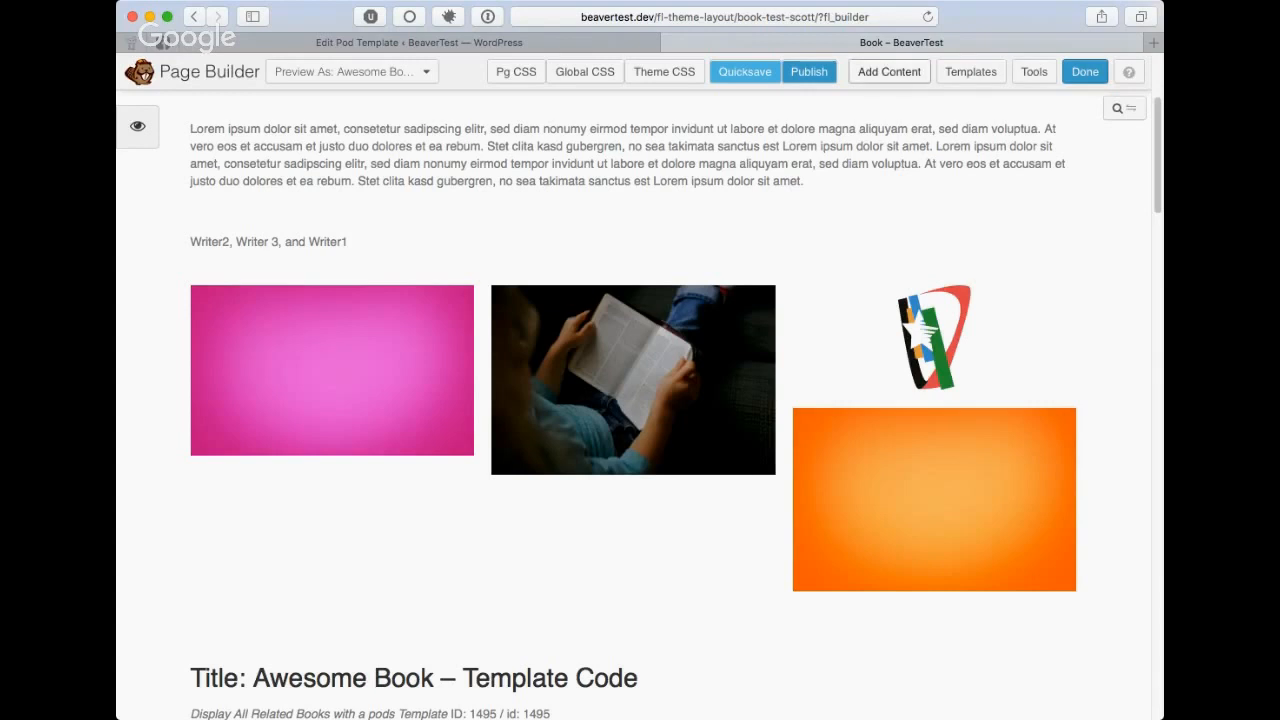
- Add a basic HTML module between the author names and the photo gallery
click(889, 71)
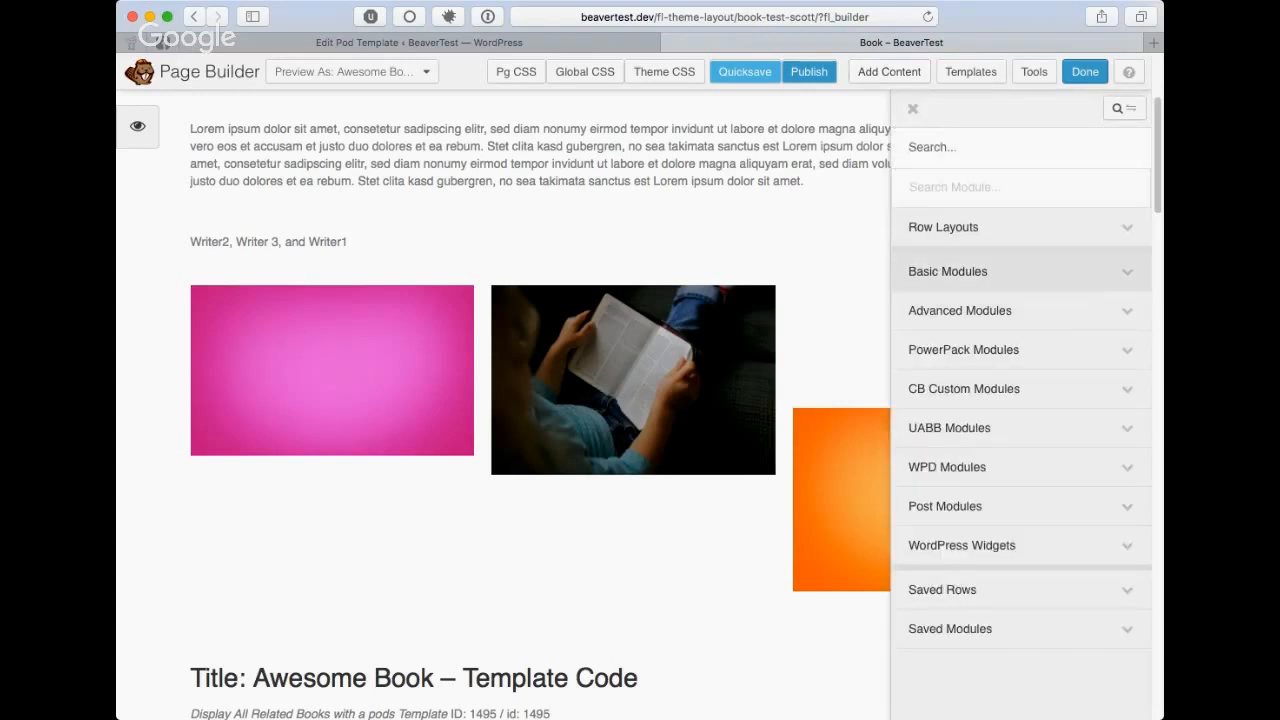
click(948, 271)
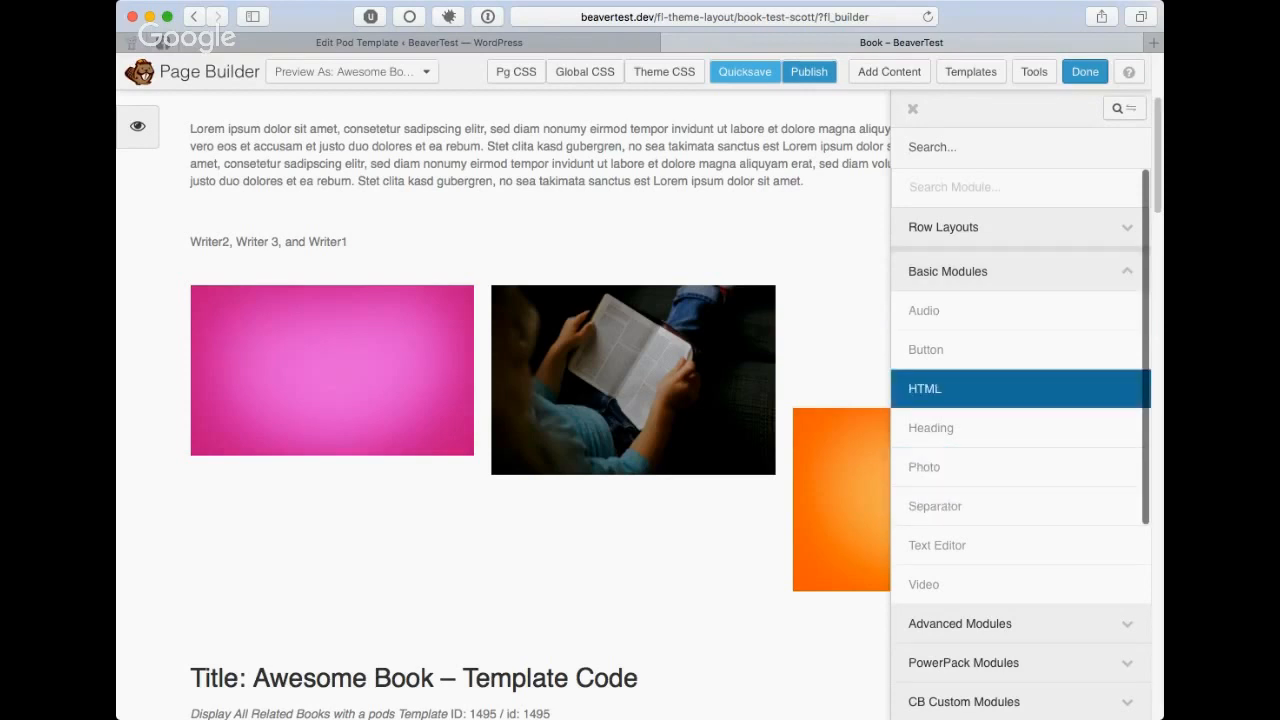
drag(925, 388, 660, 340)
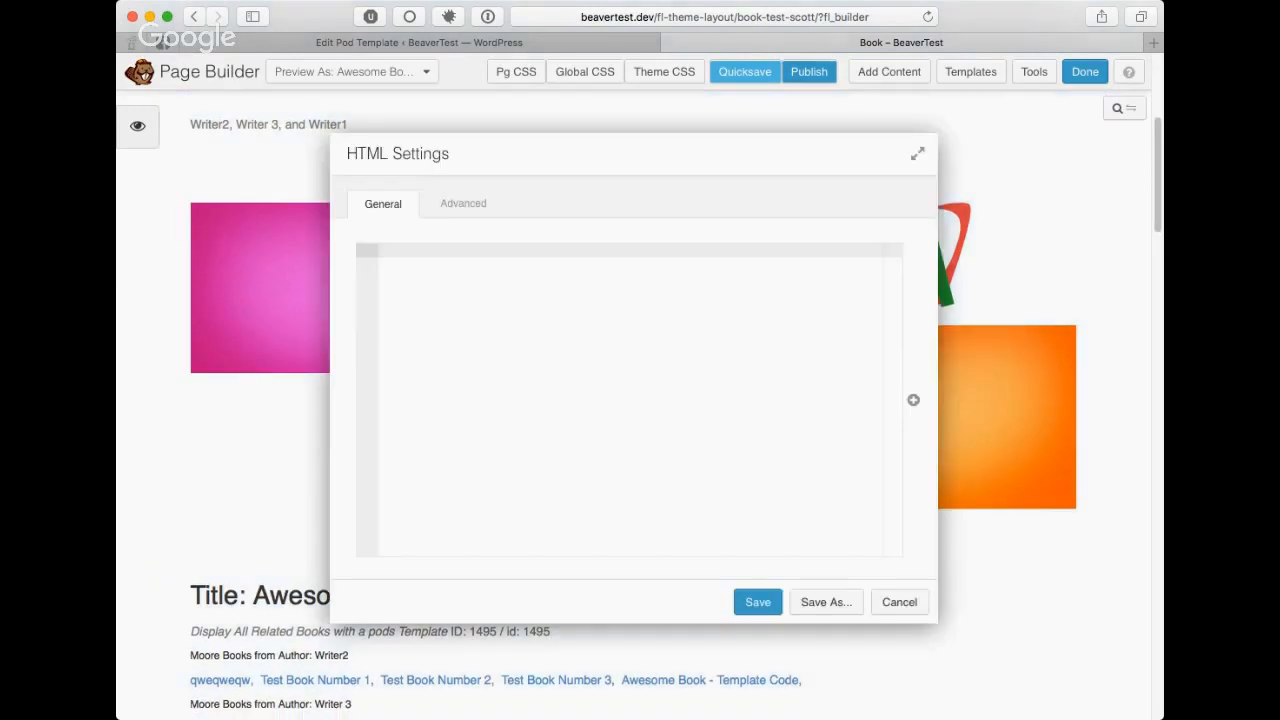
- Insert the Pods Field / Related Field connection for the image field into the HTML module and save it
click(913, 400)
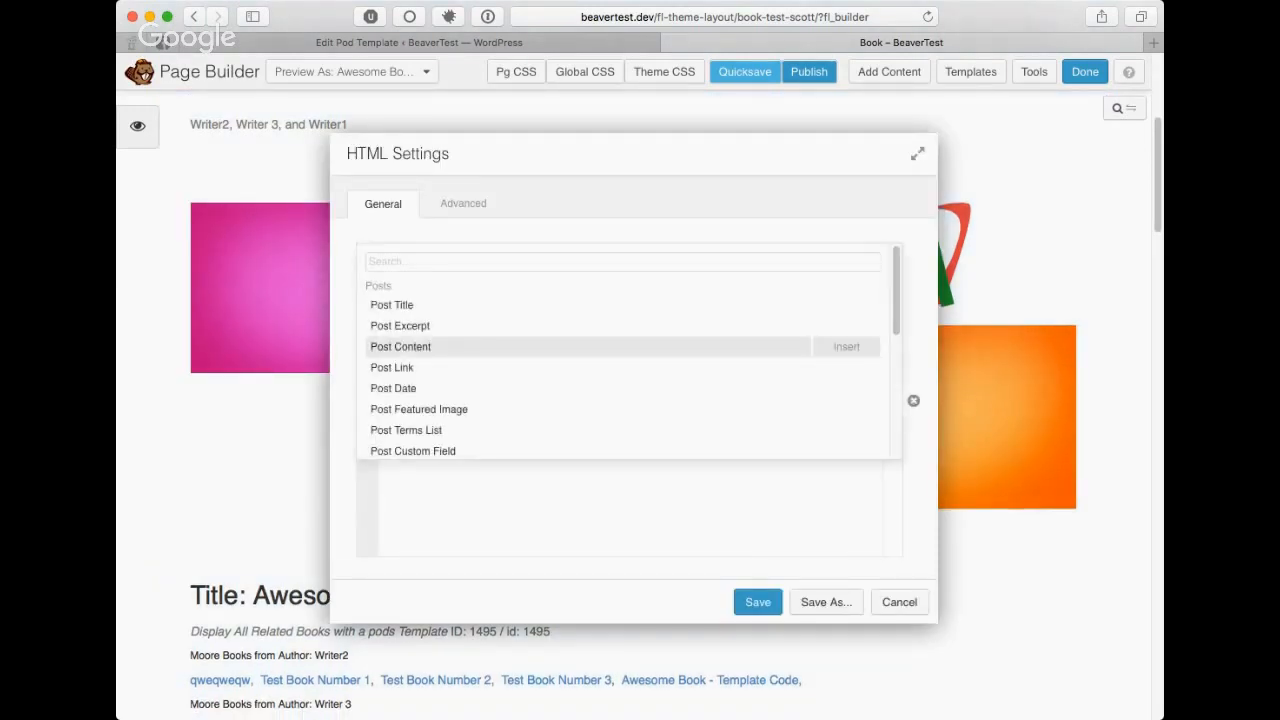
scroll(620, 360, down, 5)
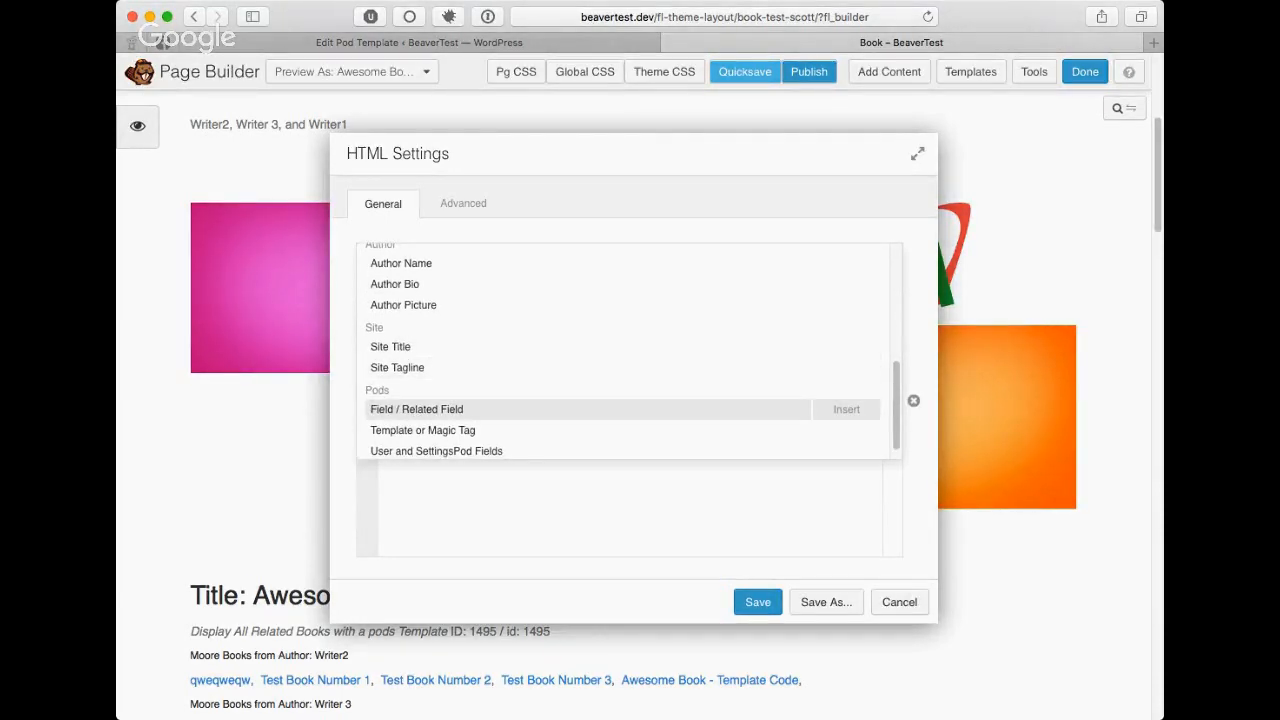
click(846, 409)
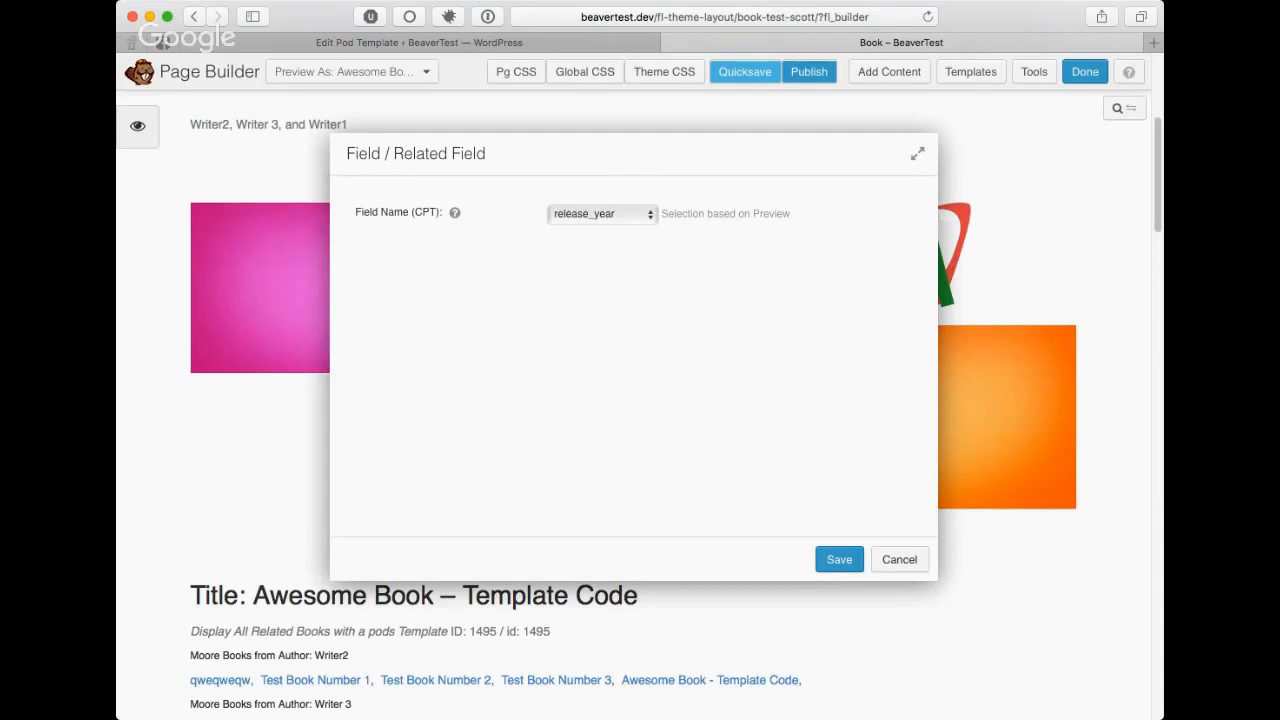
click(592, 236)
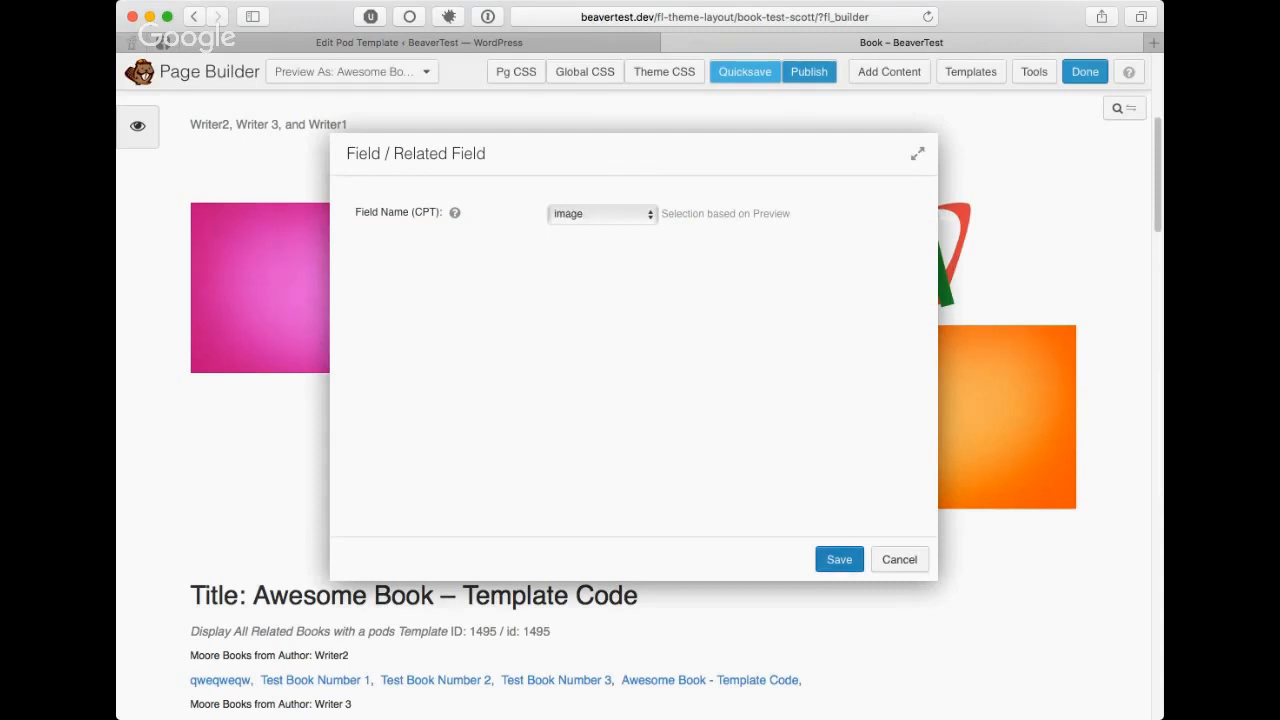
click(839, 559)
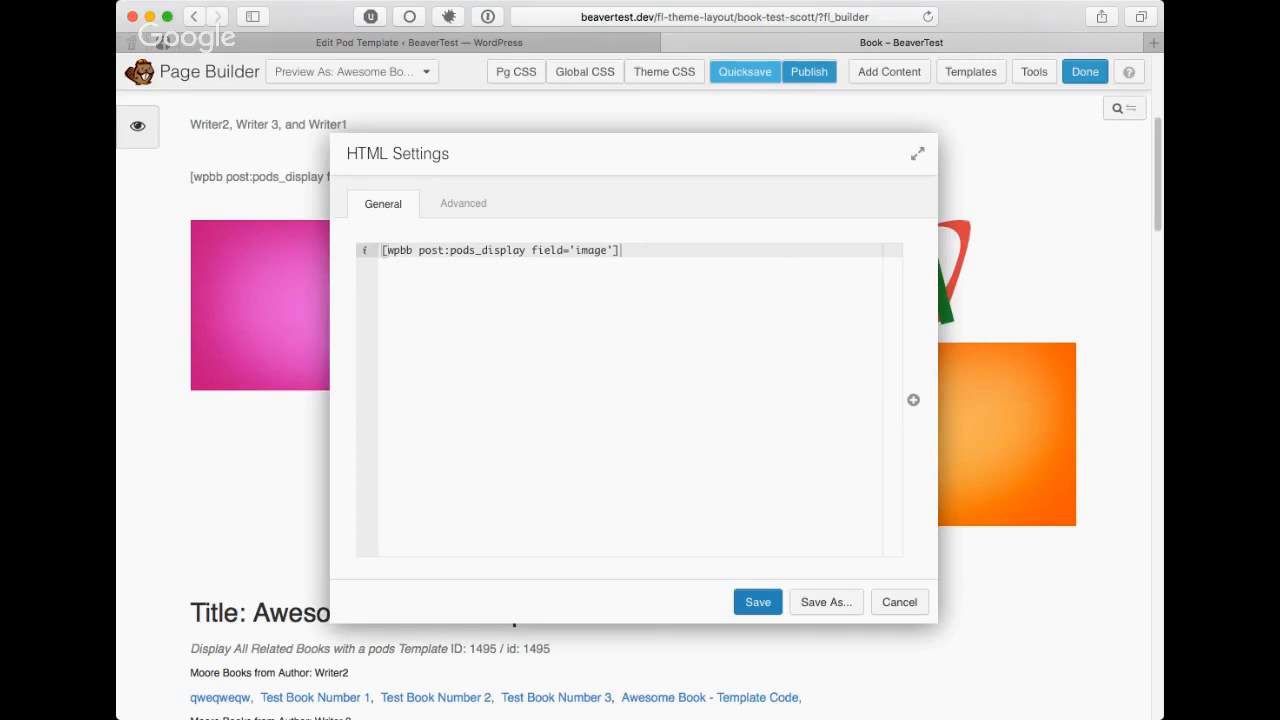
click(757, 601)
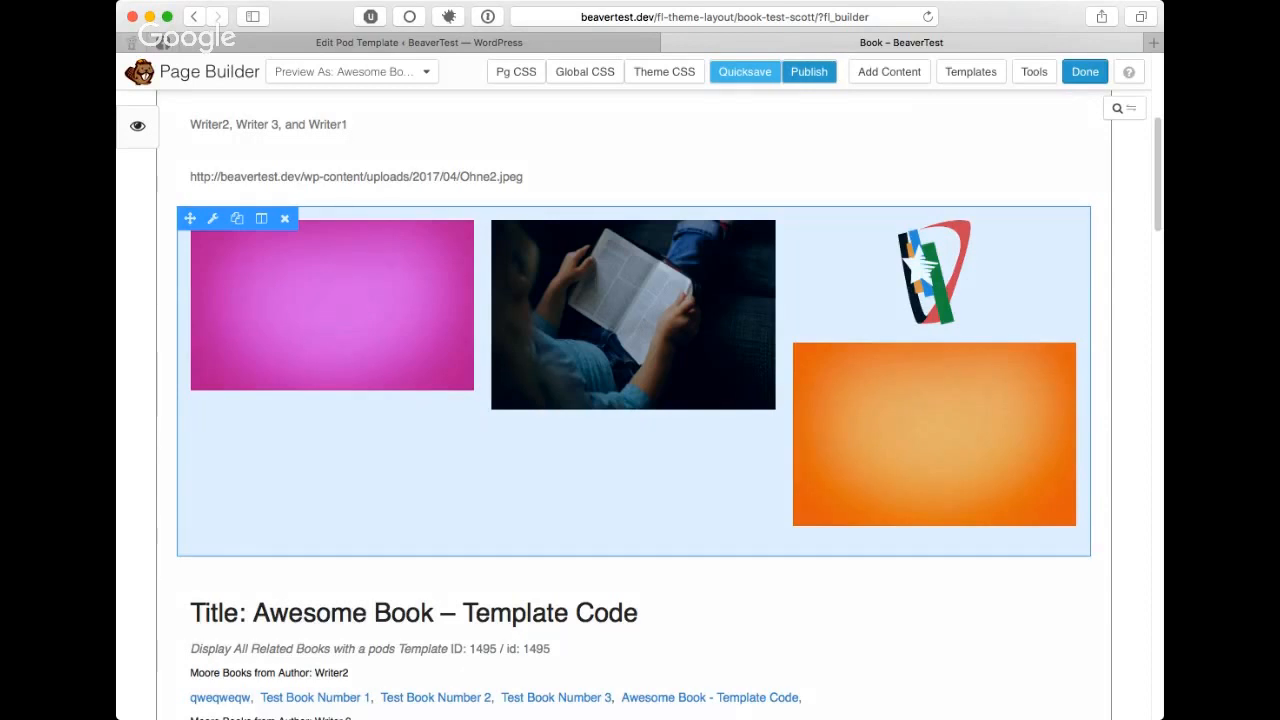
- In the HTML module above the gallery, start inserting a Pods Template or Magic Tag connection on a new line below the image field shortcode
scroll(634, 381, up, 1)
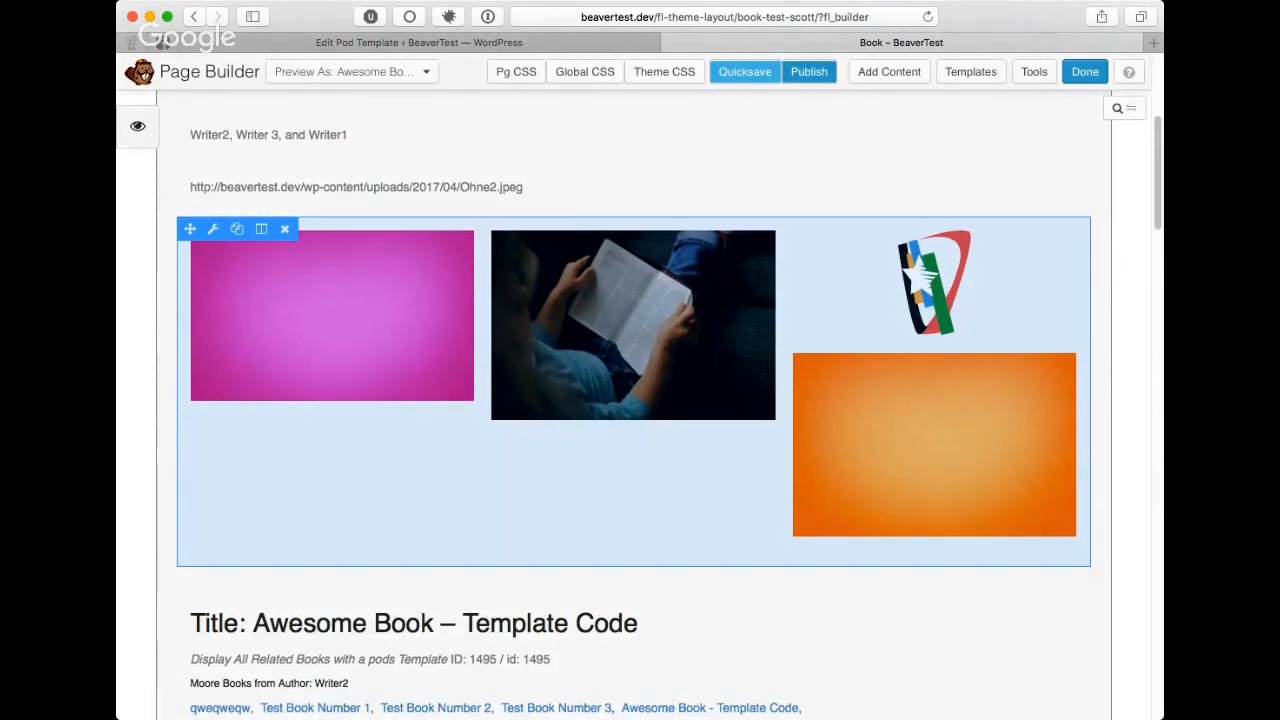
scroll(634, 400, up, 3)
scroll(634, 400, up, 1)
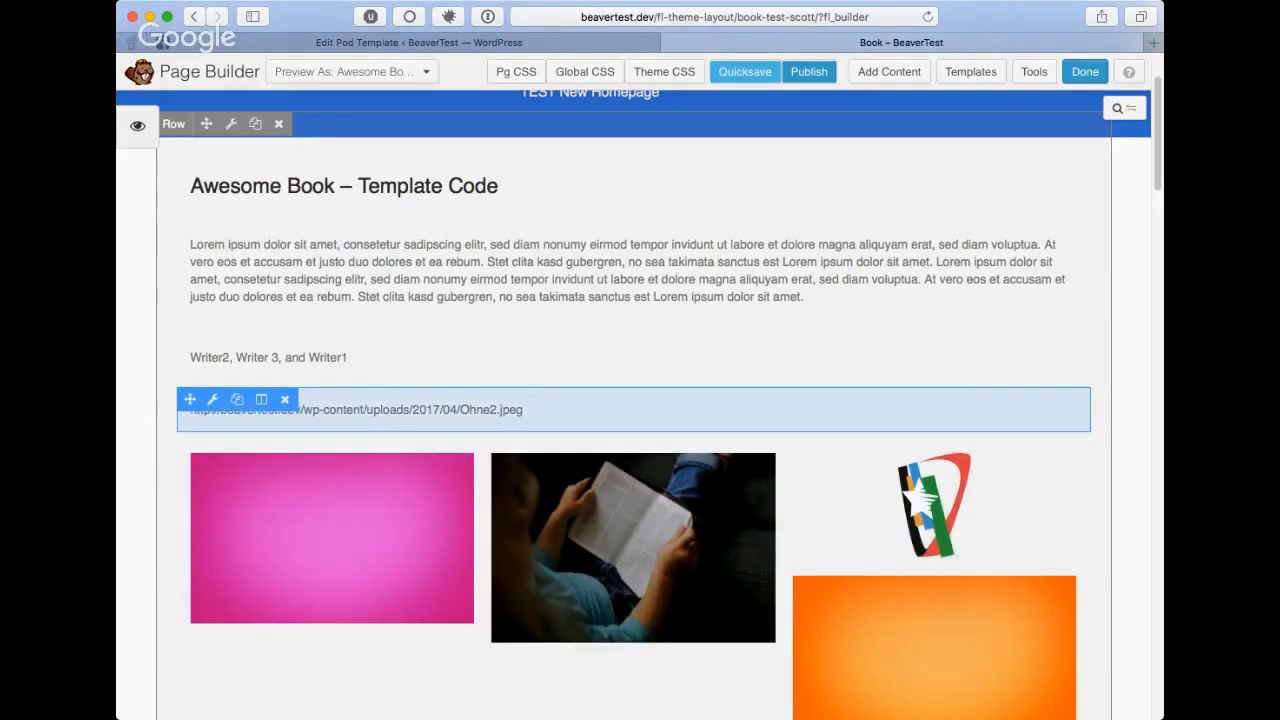
click(213, 400)
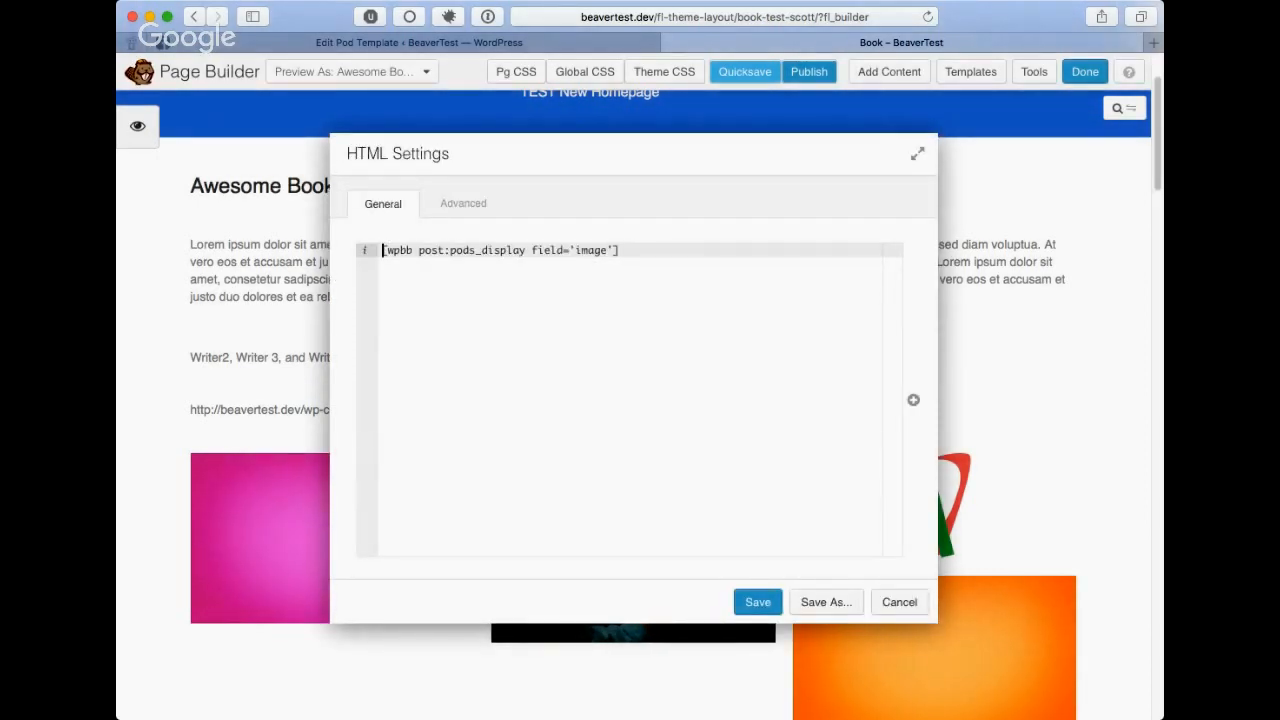
click(621, 250)
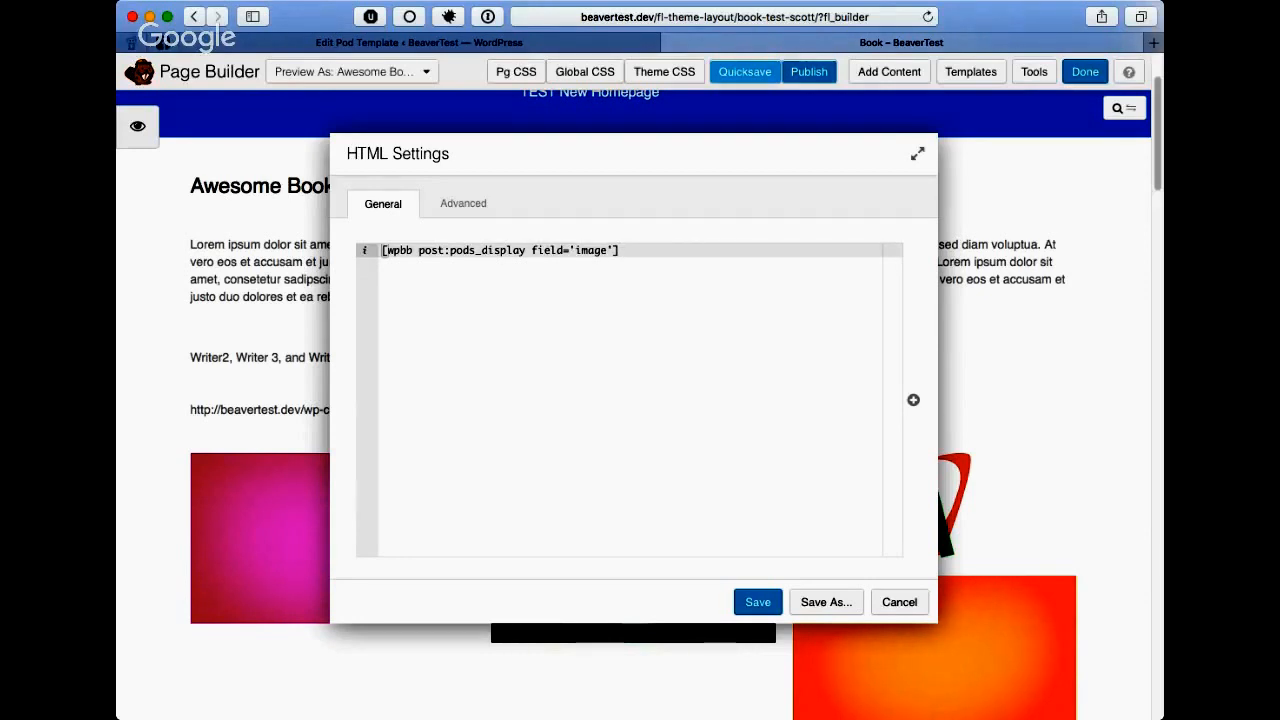
key(Return)
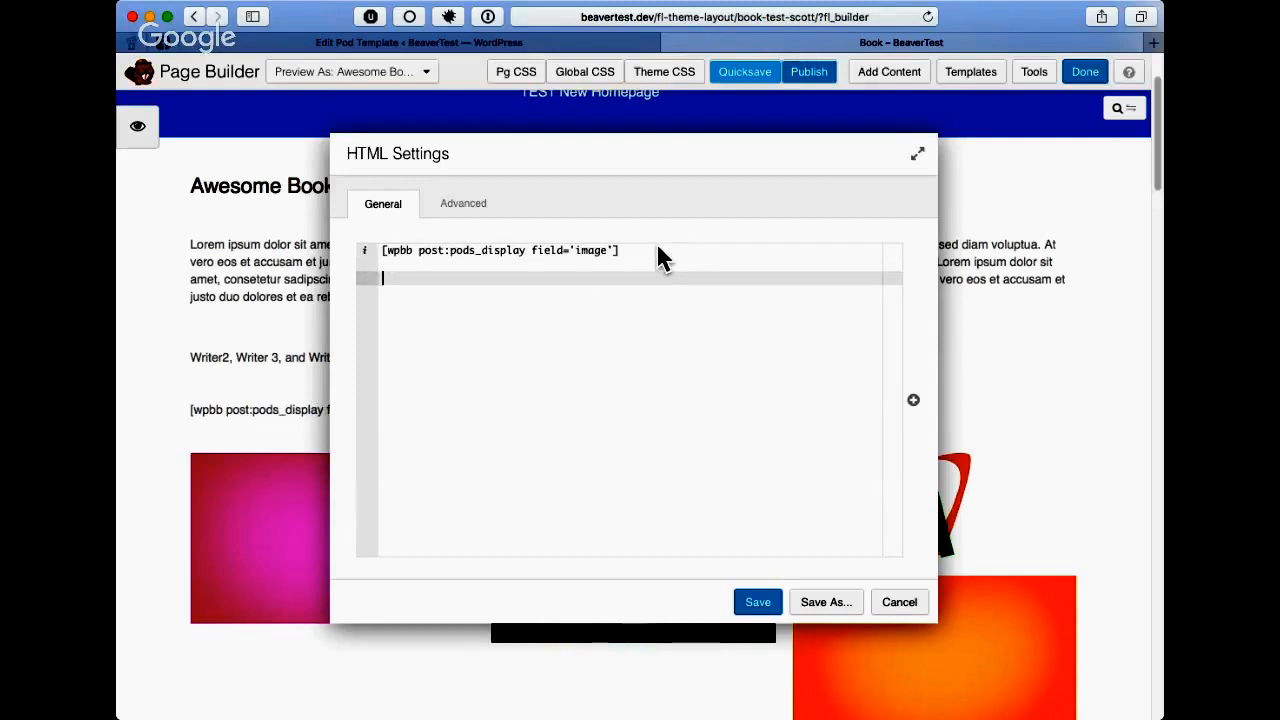
click(913, 400)
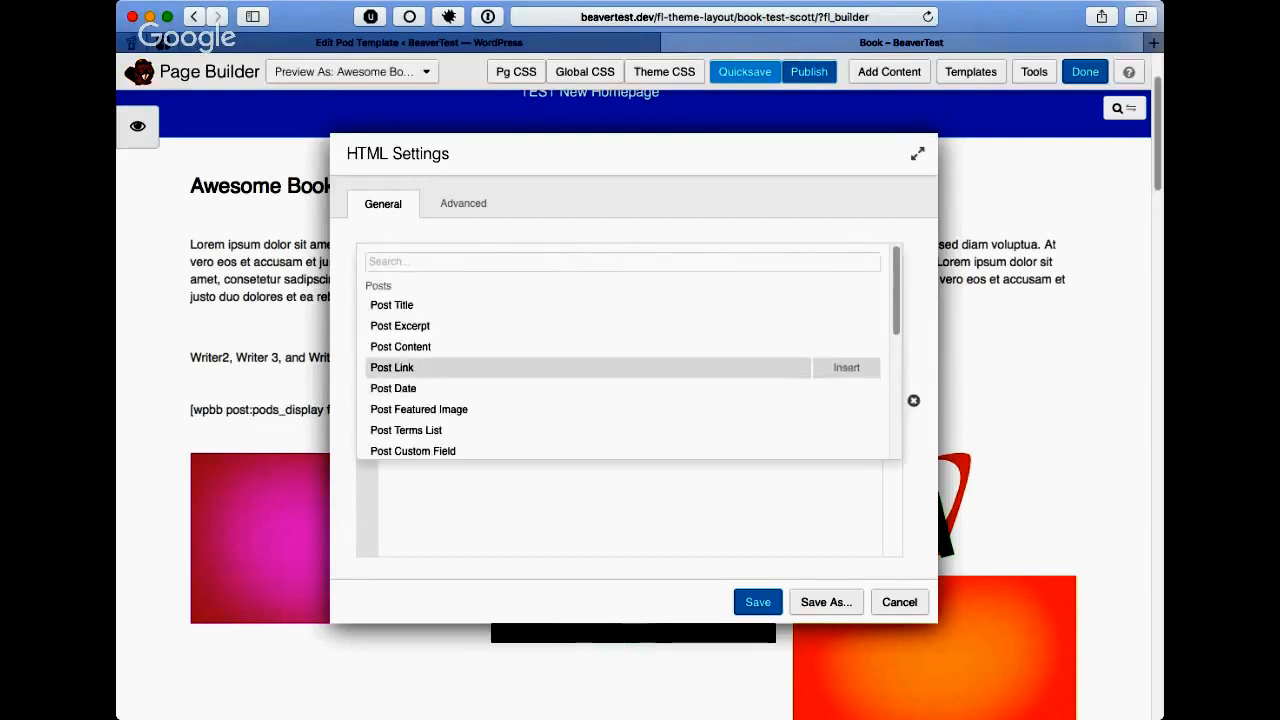
scroll(860, 367, down, 3)
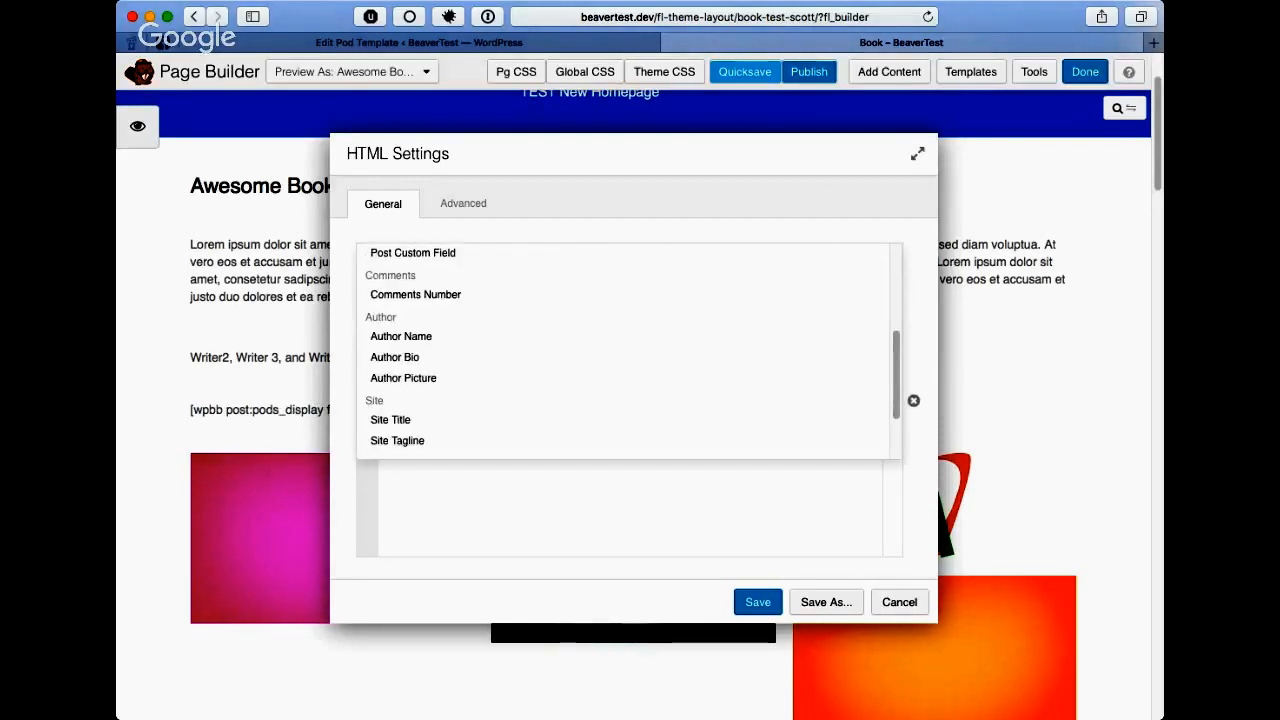
scroll(600, 415, down, 5)
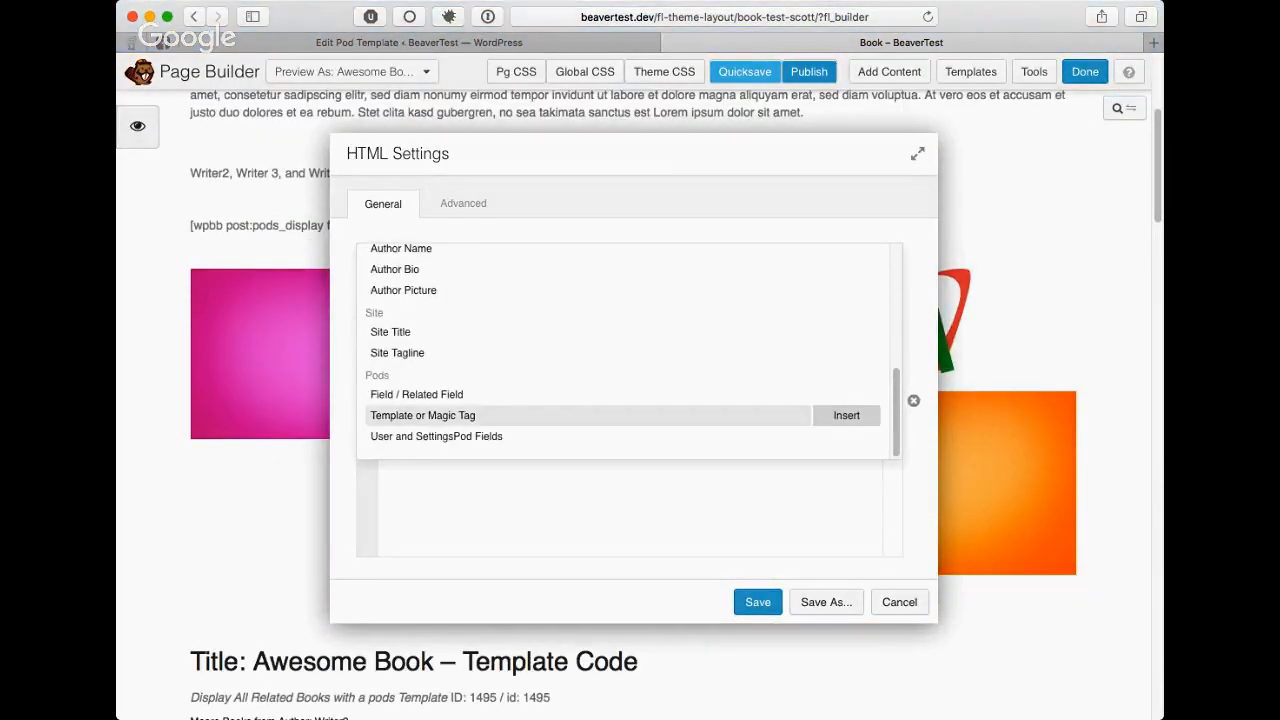
click(846, 415)
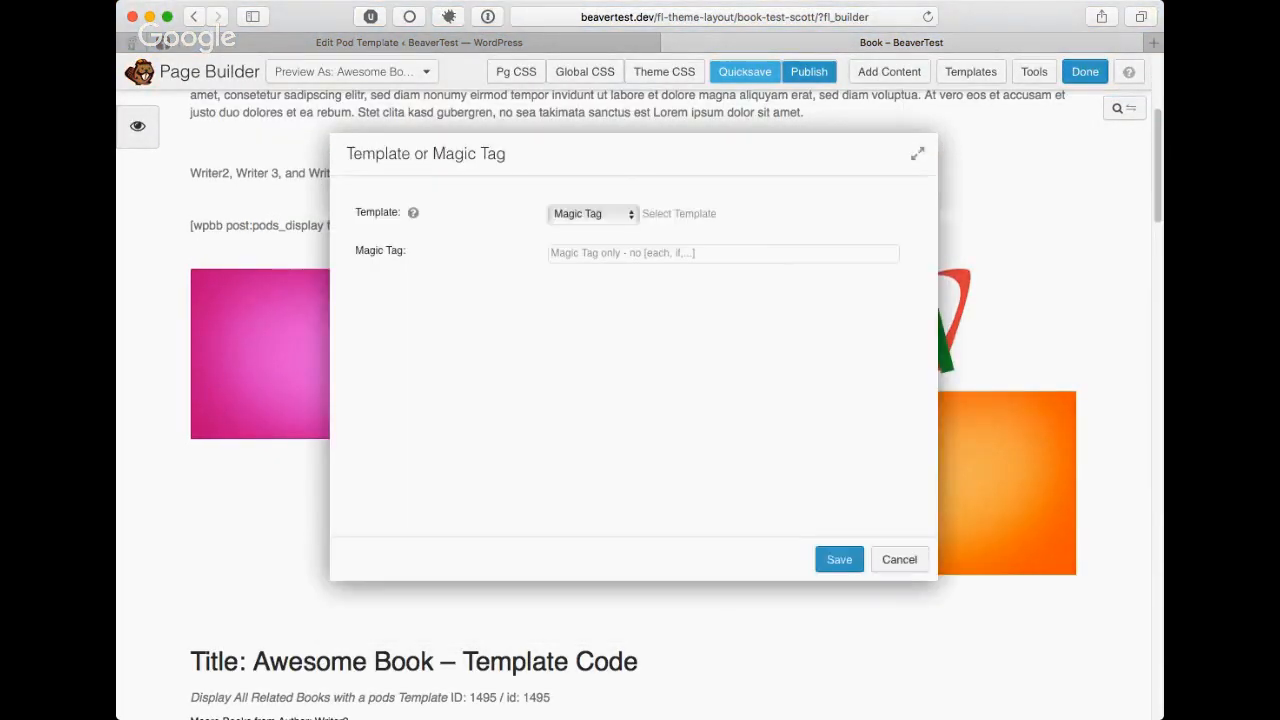
click(595, 255)
text({@})
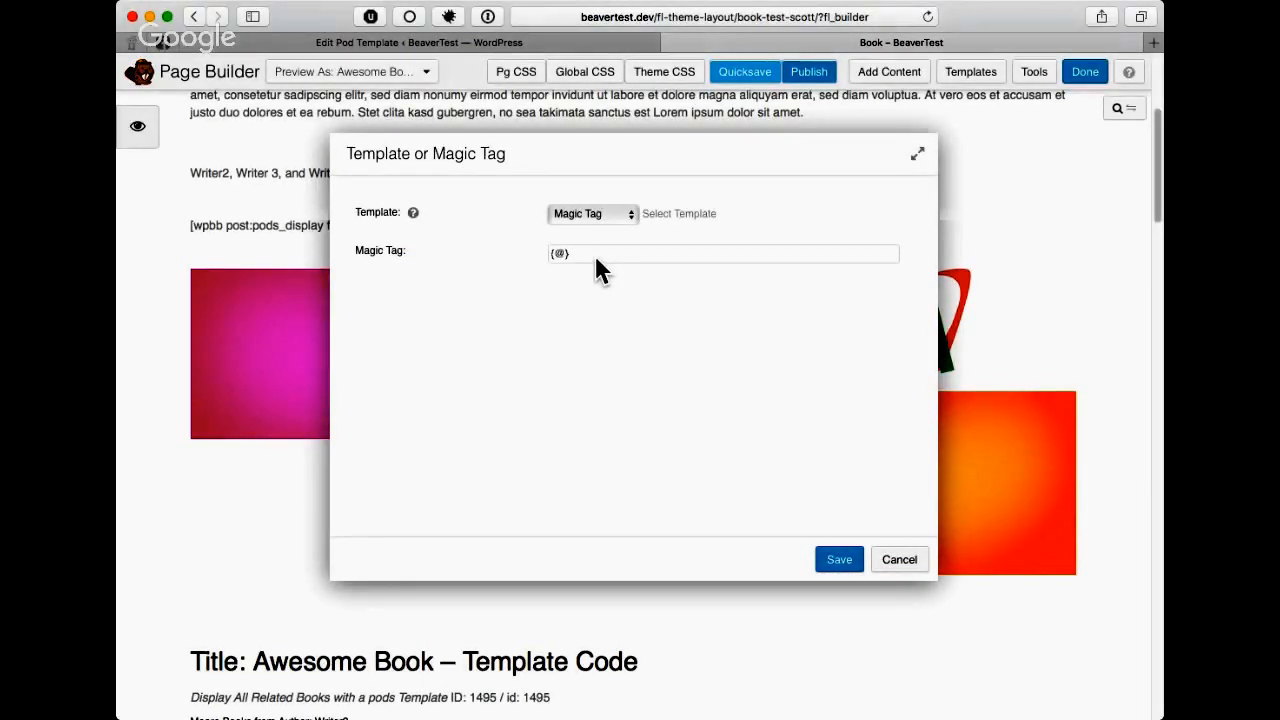
text(picture._img.thumbnail)
double_click(581, 254)
text(image._img.thumbnail)
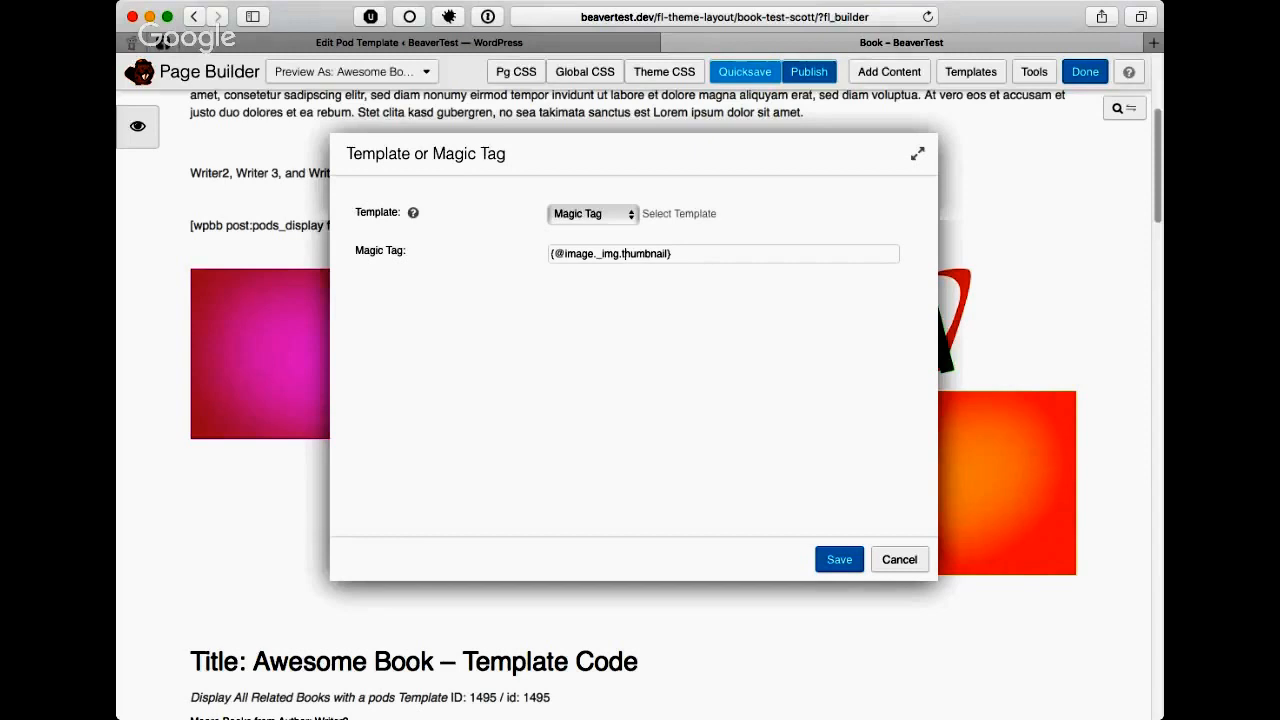
double_click(624, 253)
click(648, 256)
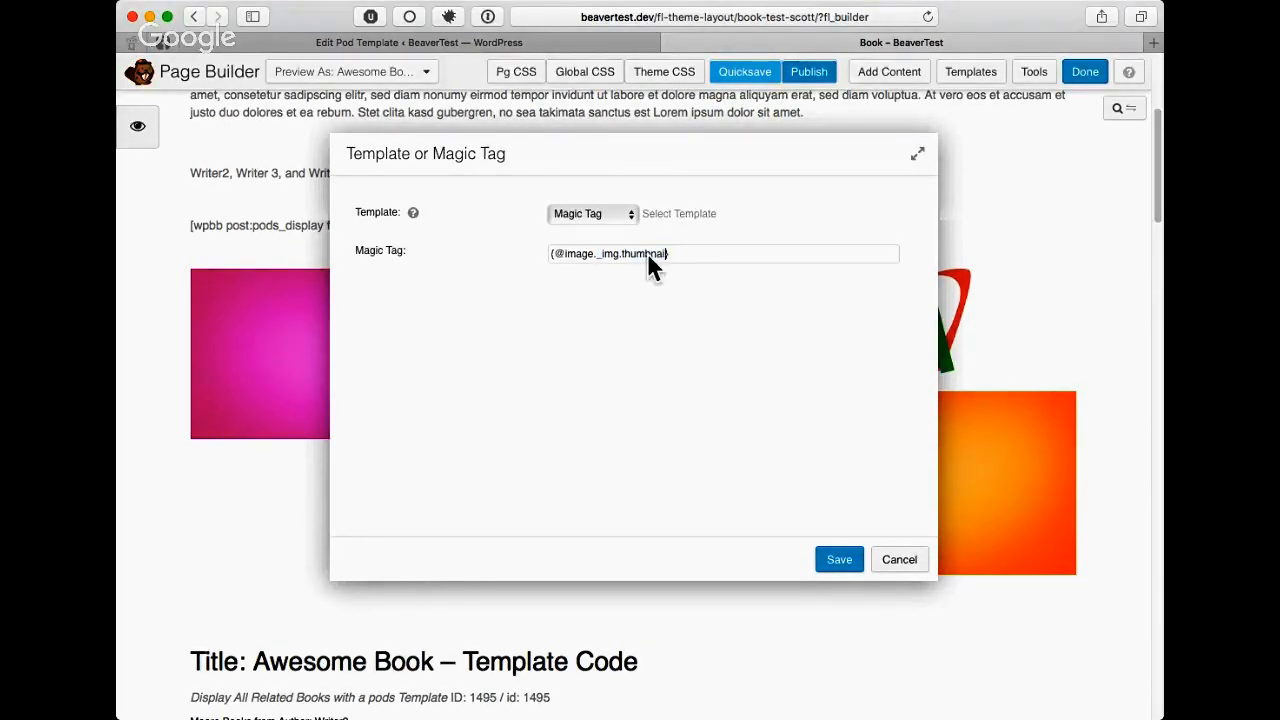
text(l)
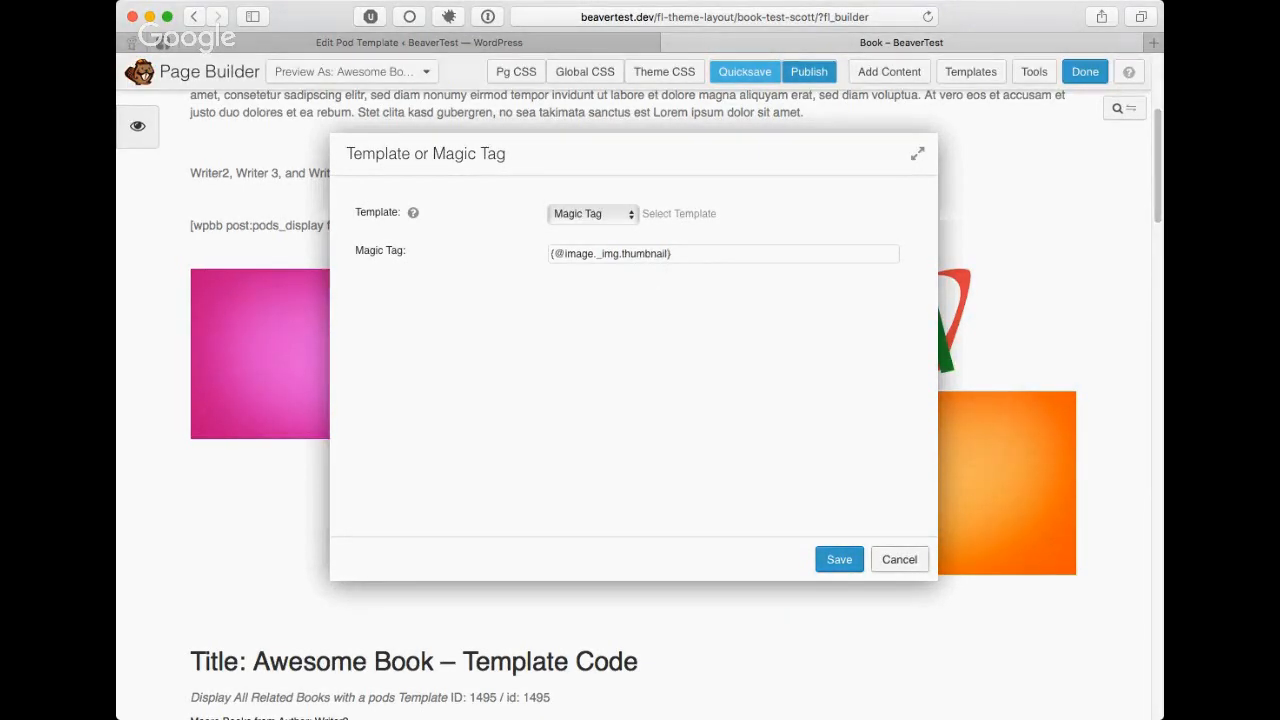
click(839, 560)
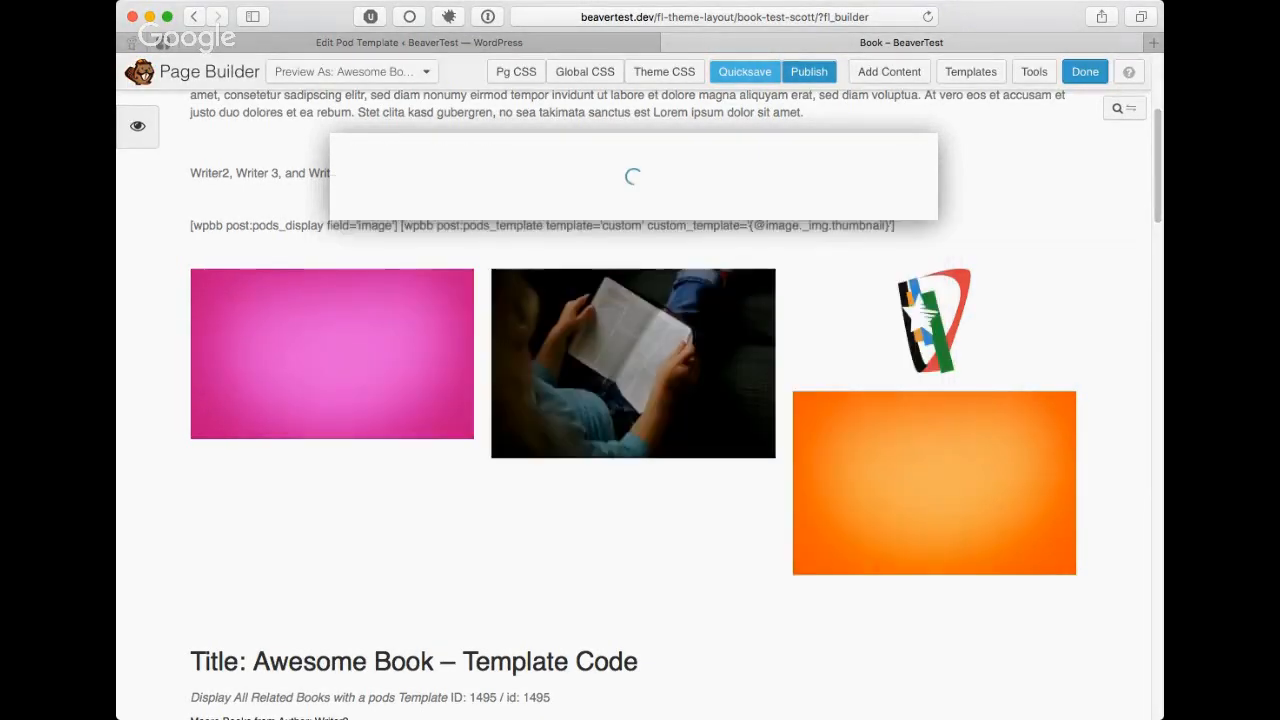
- Save the HTML module and check its output between the author names and the gallery
drag(634, 154, 747, 251)
scroll(330, 500, down, 3)
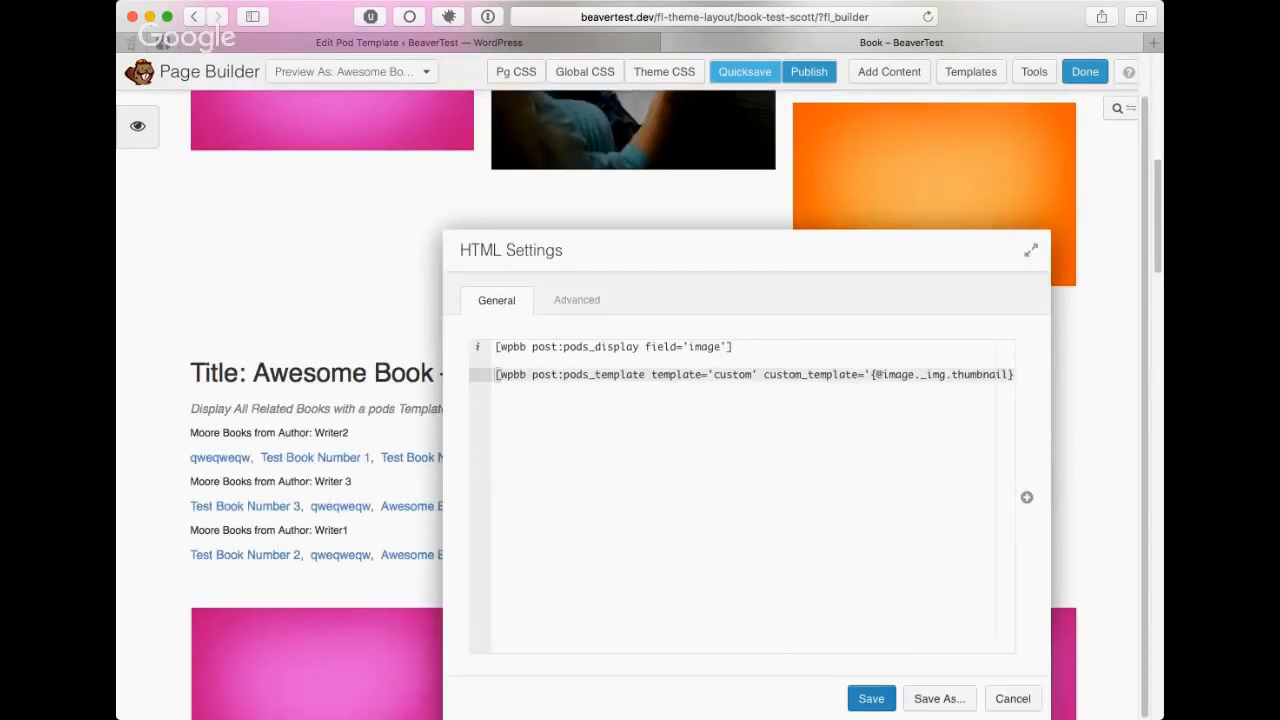
click(1013, 699)
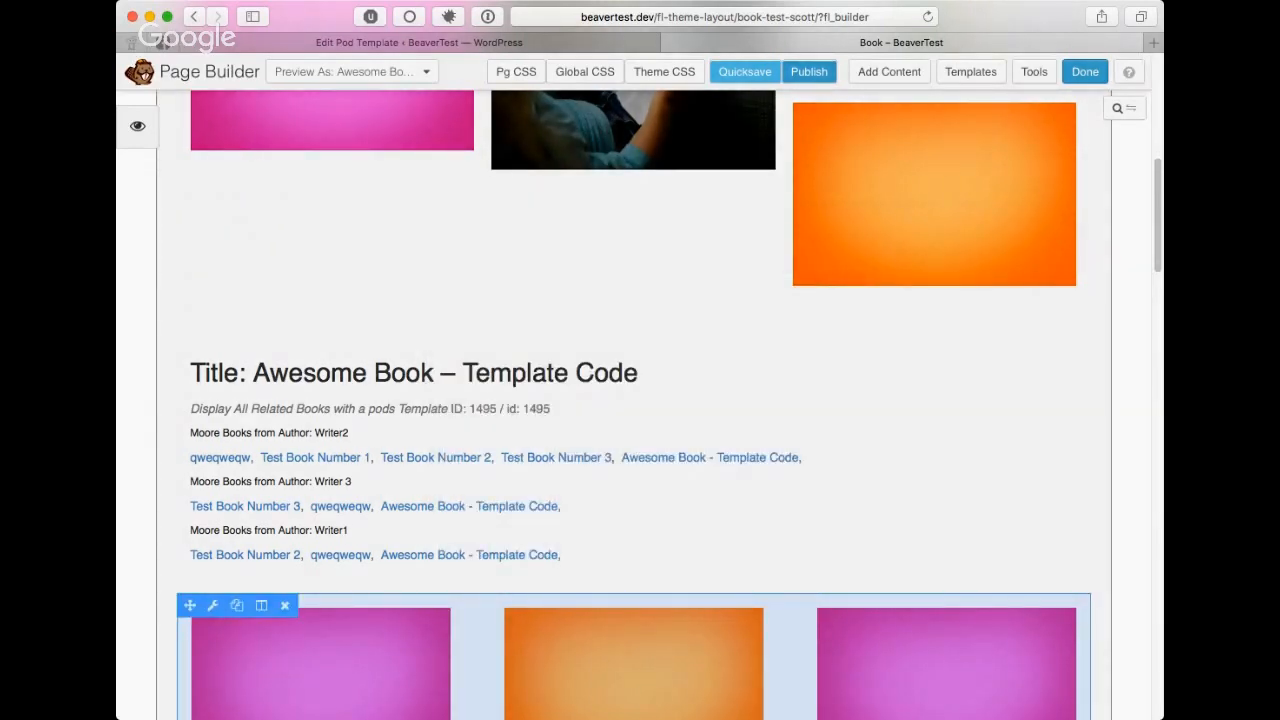
scroll(634, 405, up, 5)
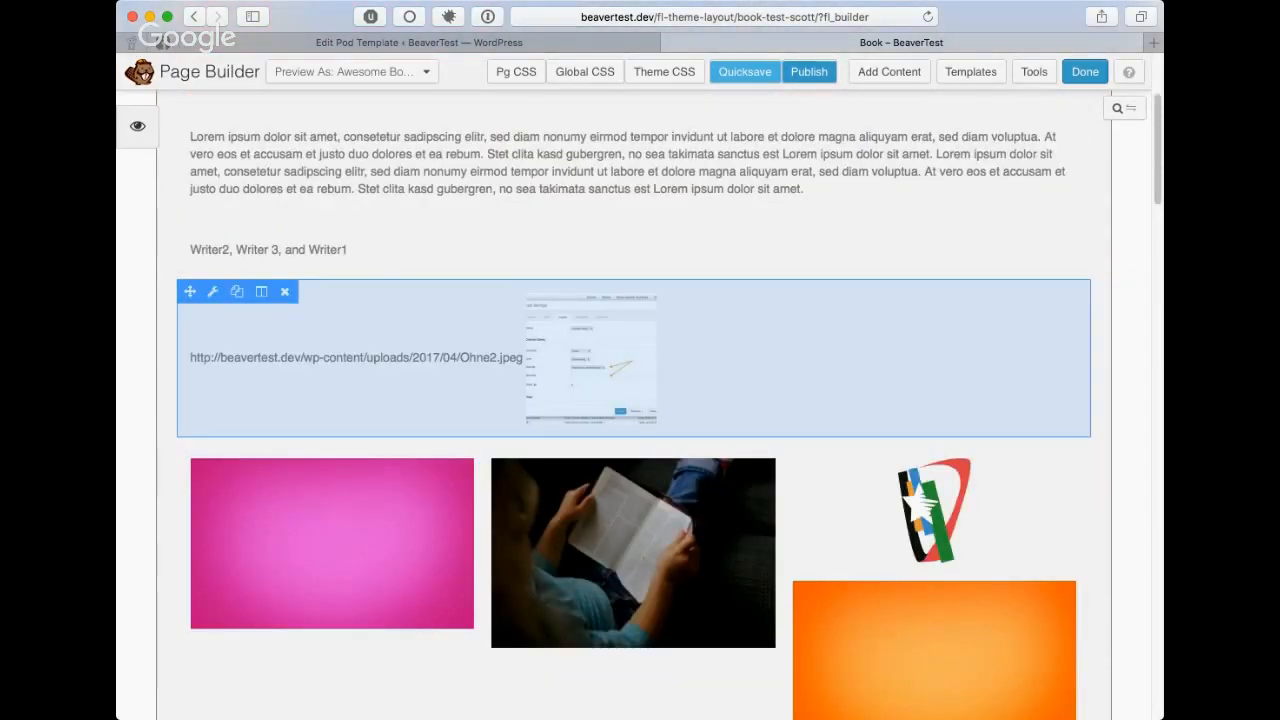
- Reopen the HTML module and delete the pods_display shortcode for the image field, along with the blank lines above the template shortcode
click(634, 358)
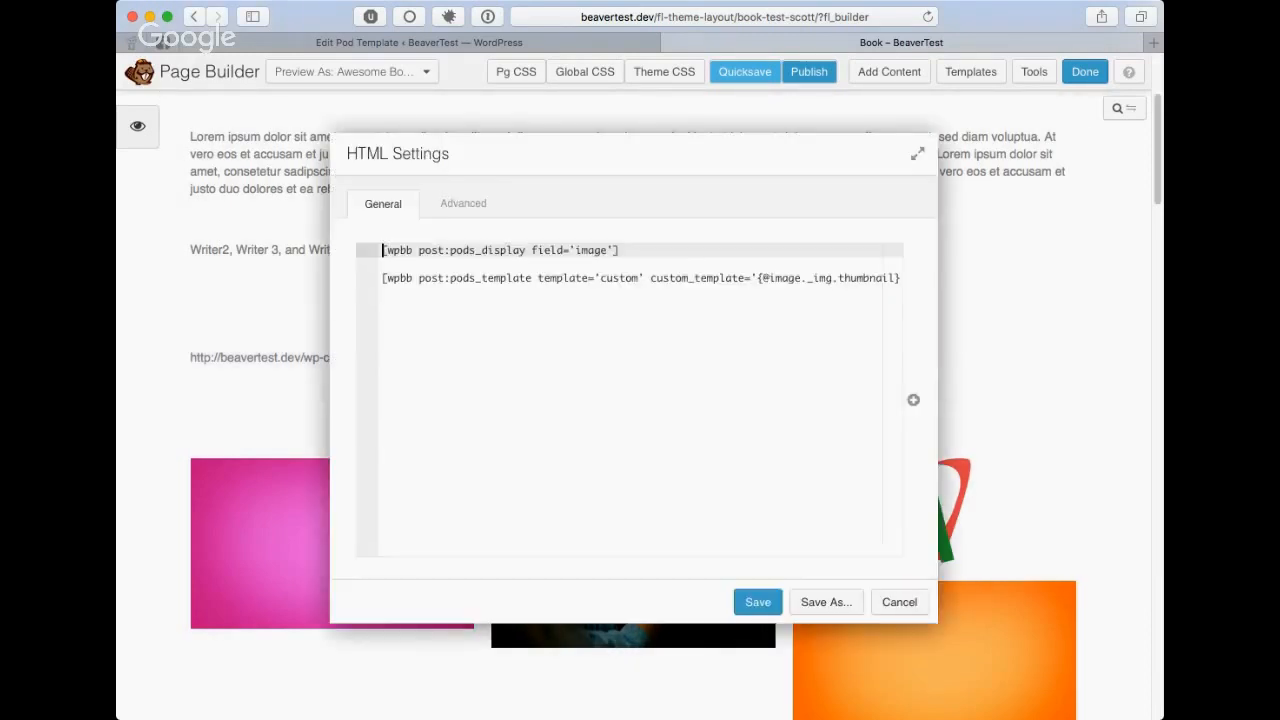
double_click(384, 250)
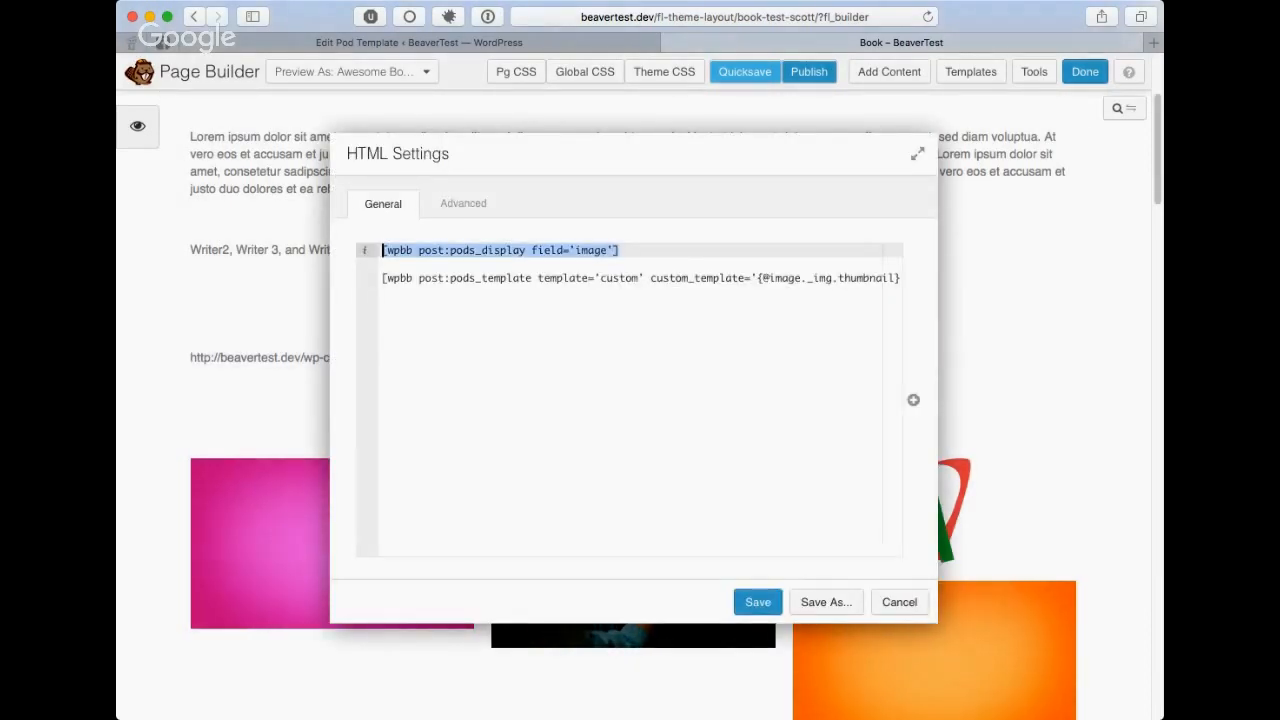
key(BackSpace)
click(383, 278)
key(BackSpace)
key(BackSpace)
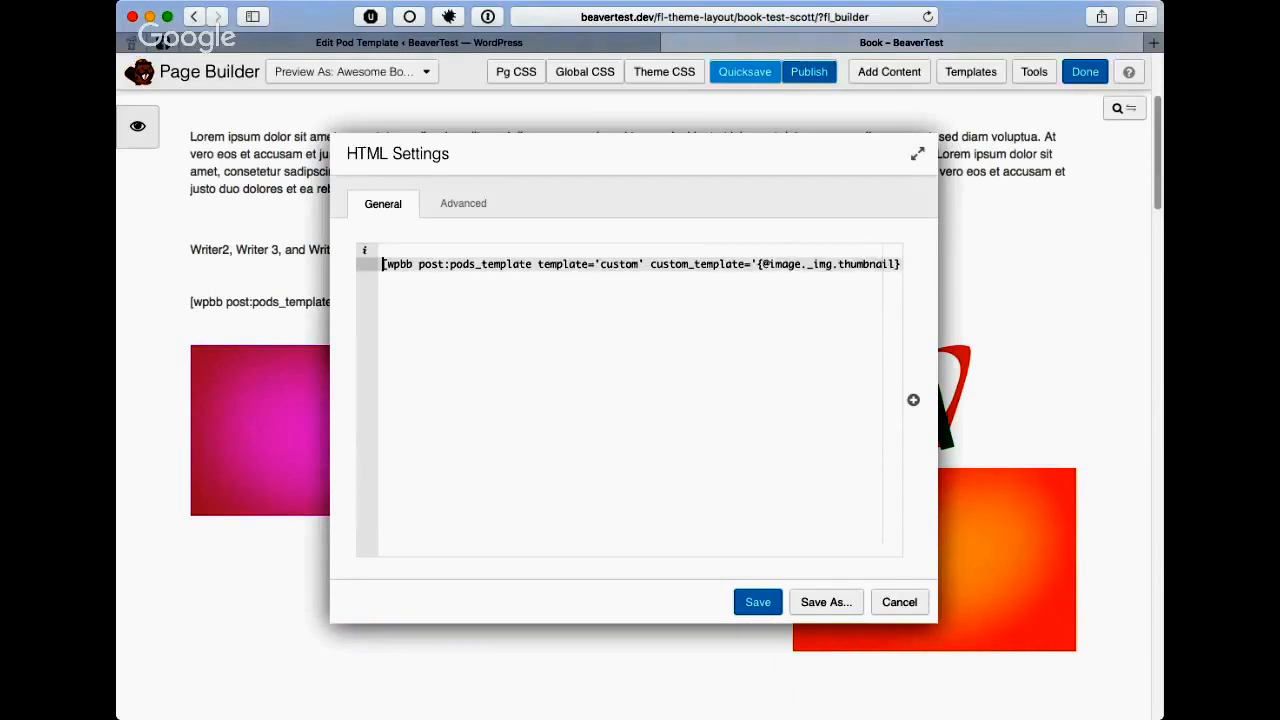
click(764, 251)
key(Right)
key(Right)
key(Right)
key(Right)
key(Right)
key(Right)
key(Right)
key(Right)
key(Right)
key(Right)
key(Right)
key(Right)
key(Right)
key(Right)
key(Right)
key(Right)
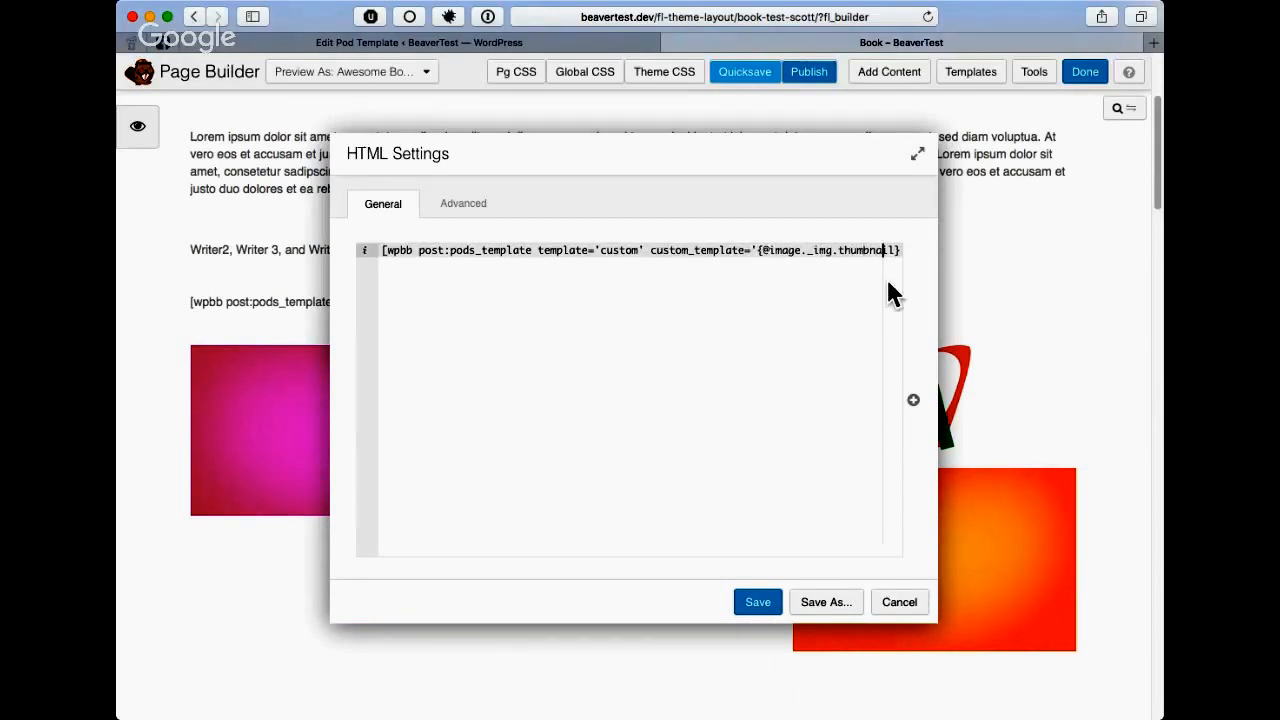
key(BackSpace)
key(BackSpace)
key(BackSpace)
text(mediu)
key(BackSpace)
key(BackSpace)
key(BackSpace)
text(large)
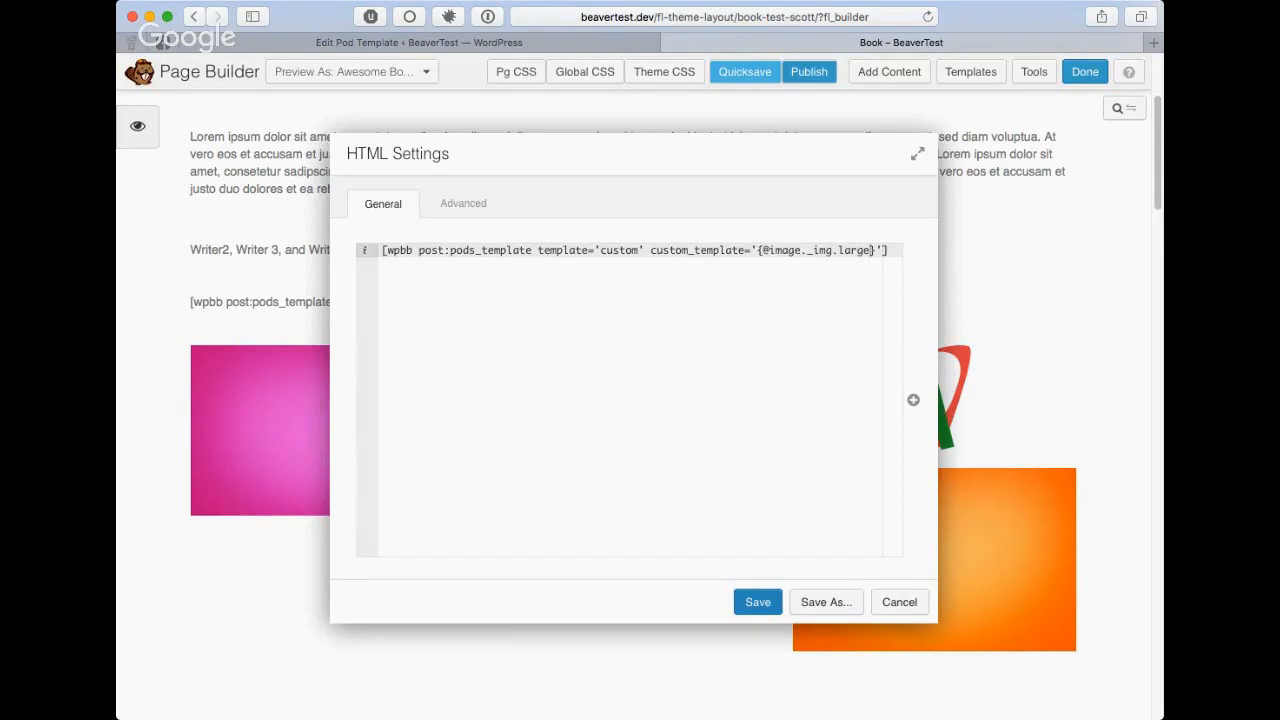
click(758, 602)
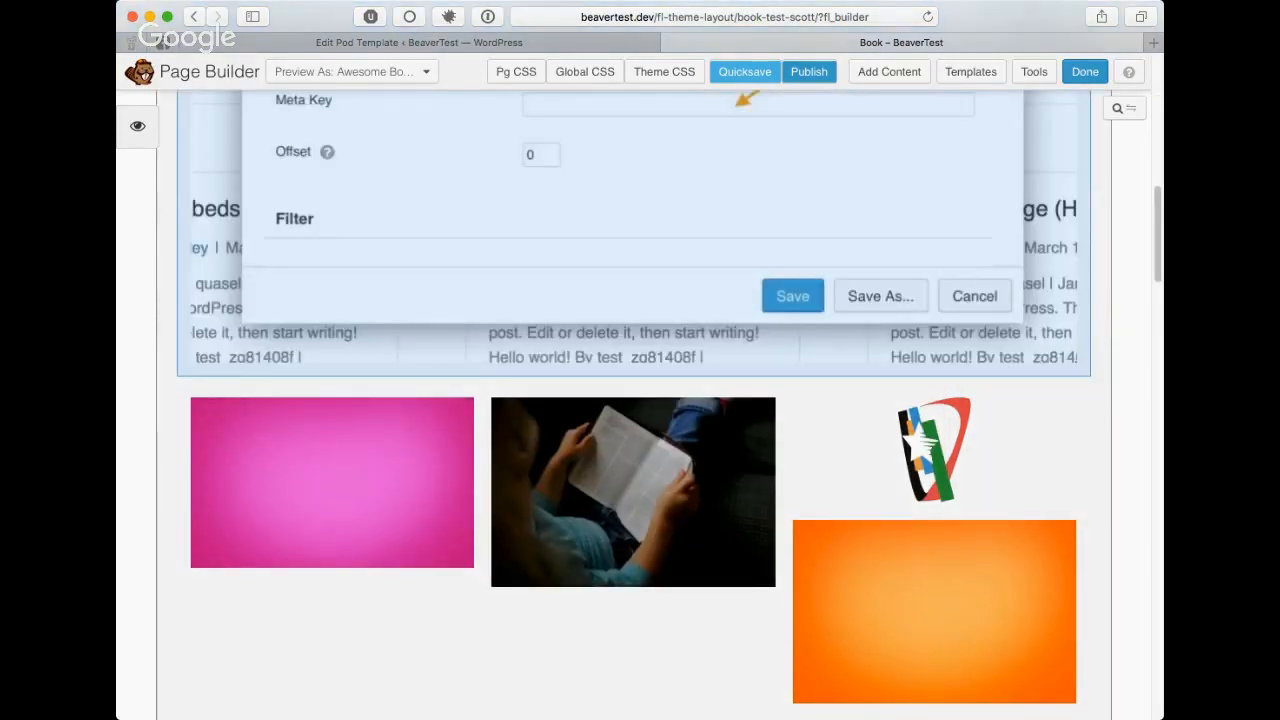
- Place a basic Photo module between the author names and the large image
scroll(634, 400, up, 3)
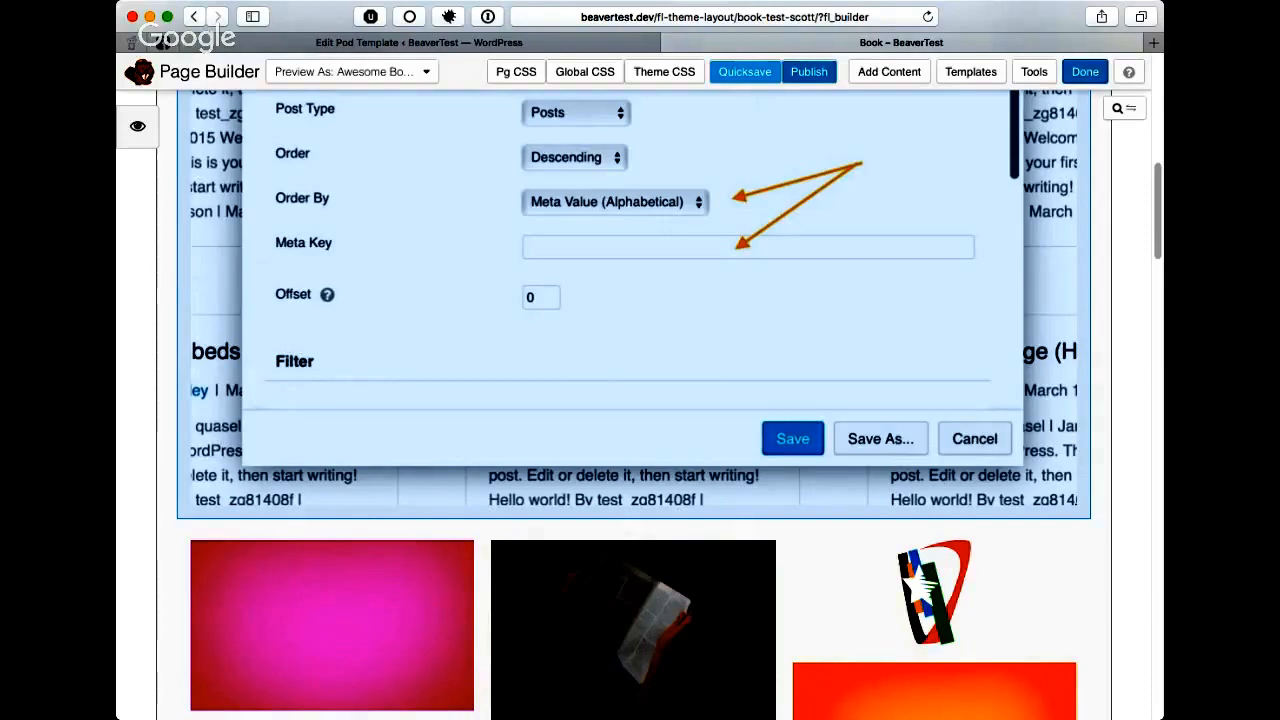
scroll(634, 400, up, 1)
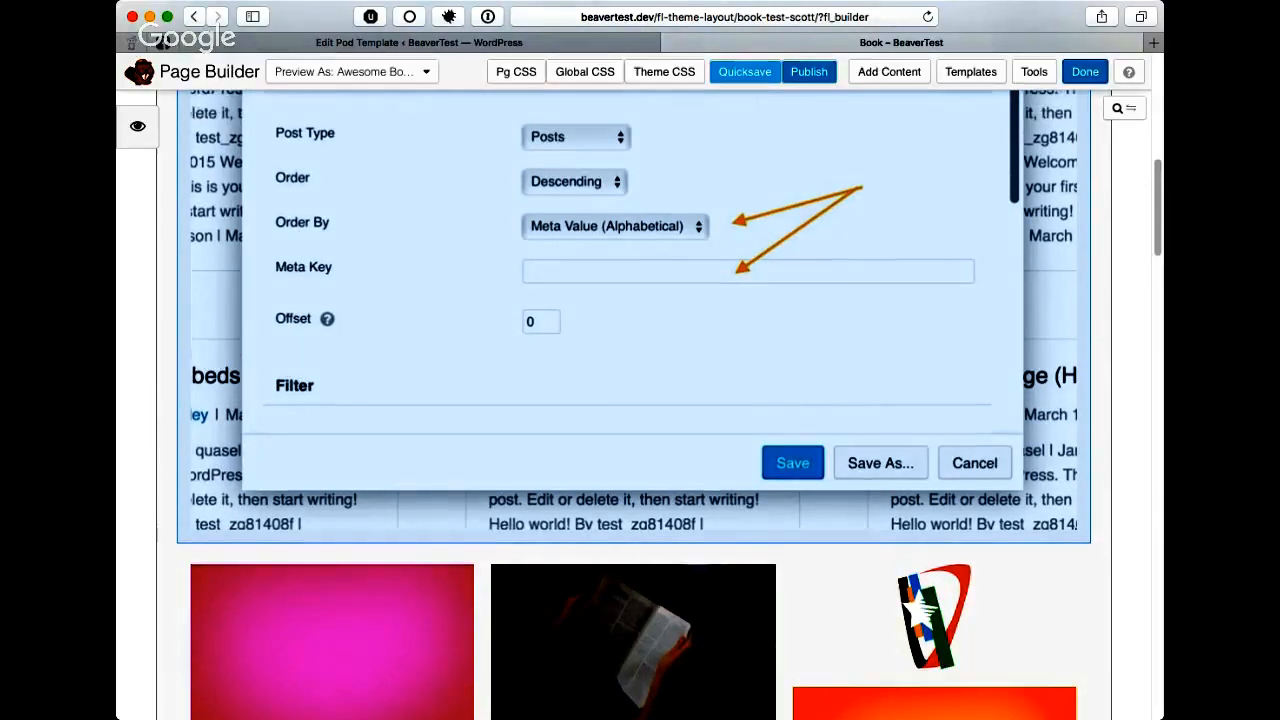
scroll(634, 400, up, 10)
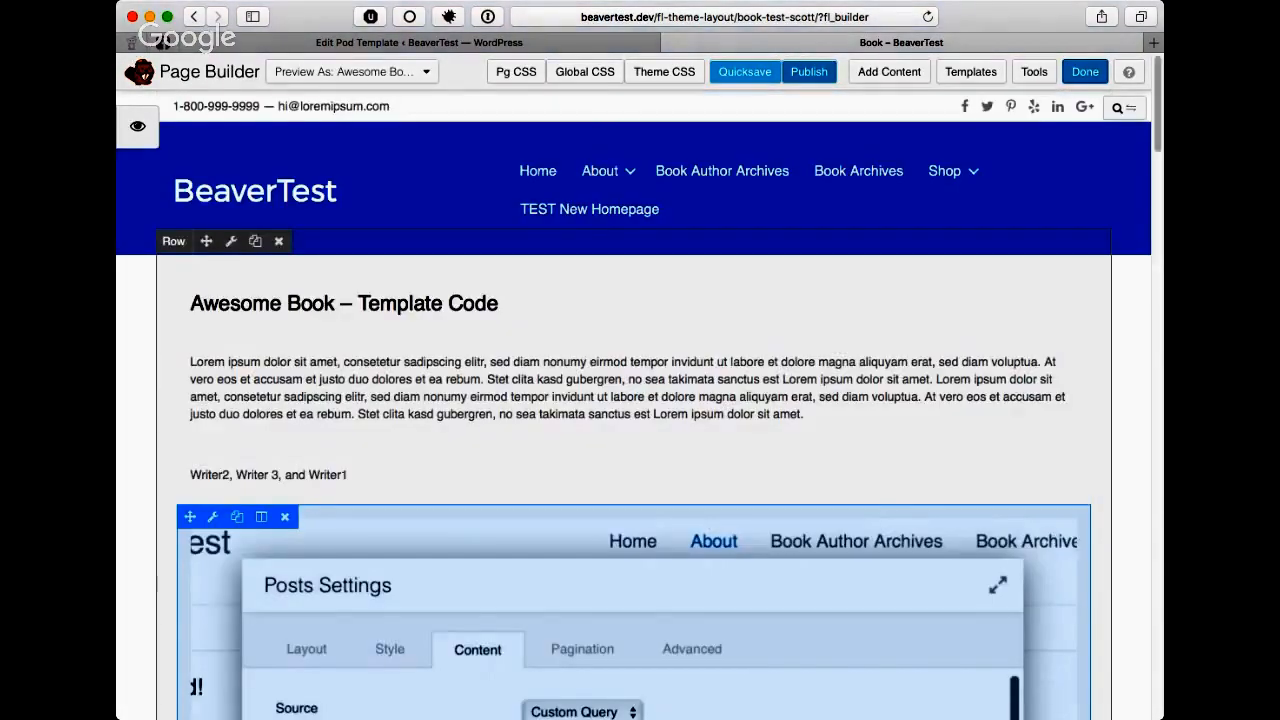
scroll(634, 400, down, 5)
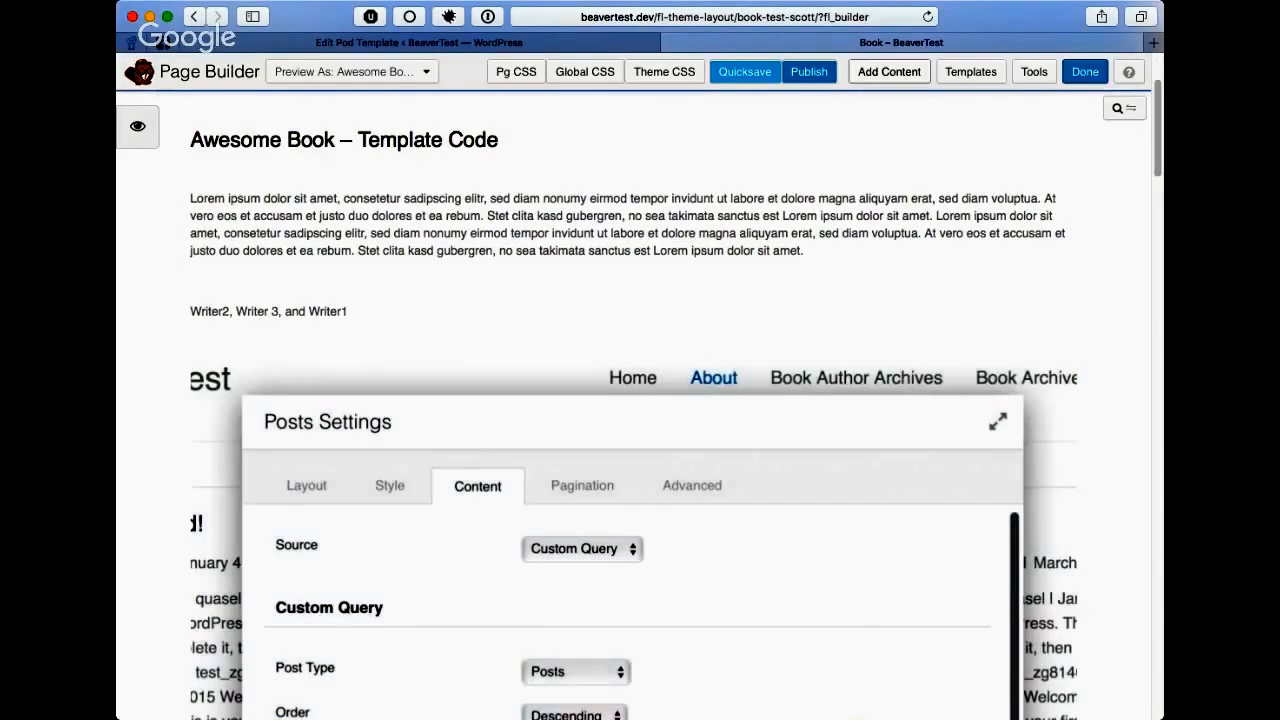
click(889, 71)
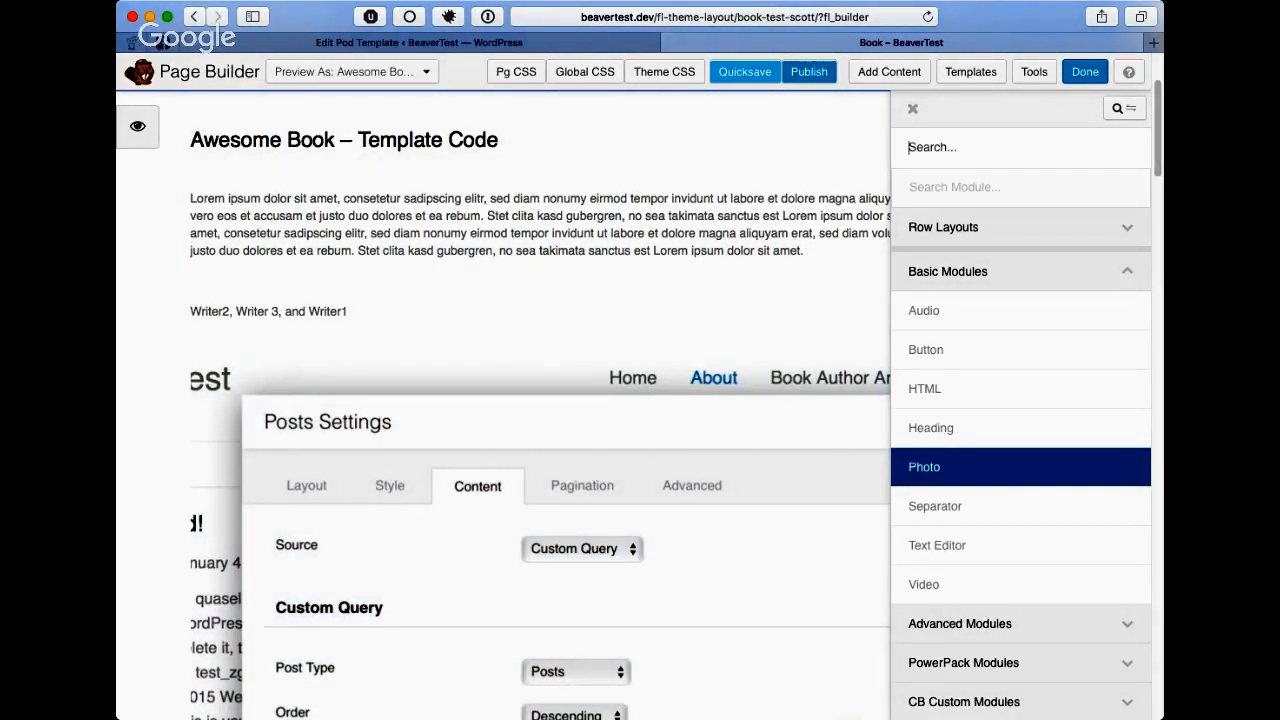
scroll(540, 405, down, 1)
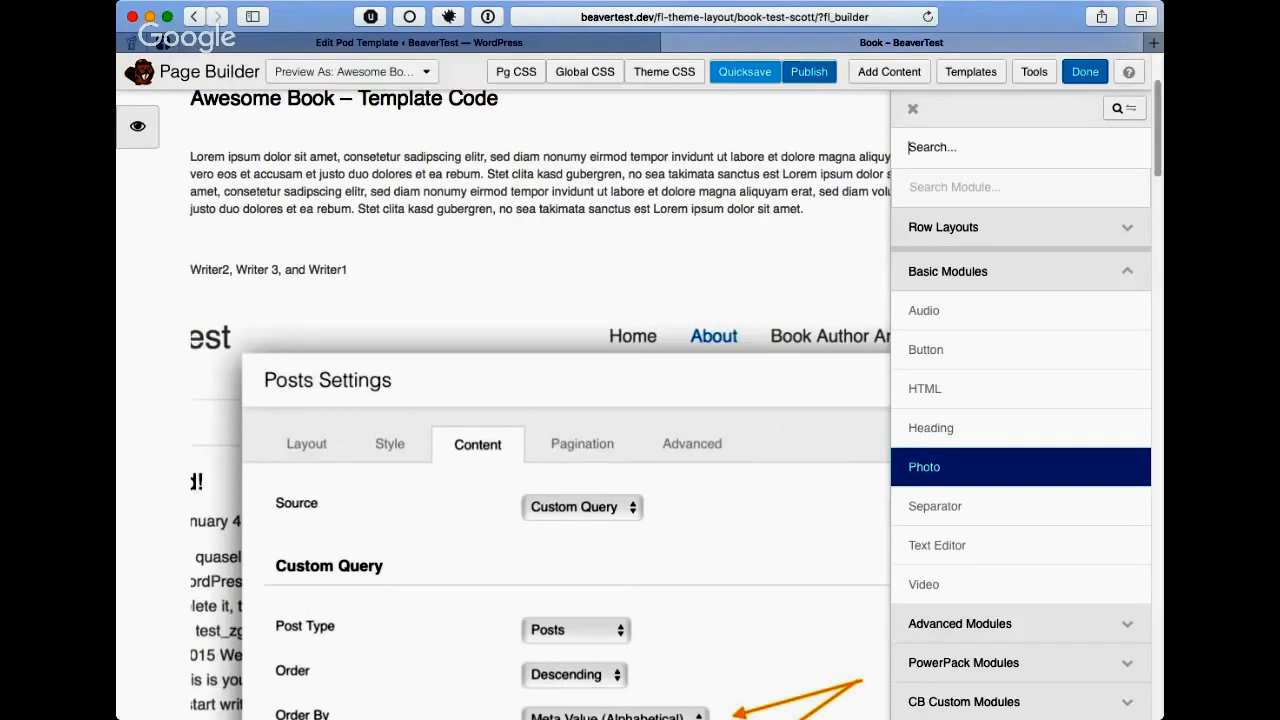
drag(924, 467, 631, 386)
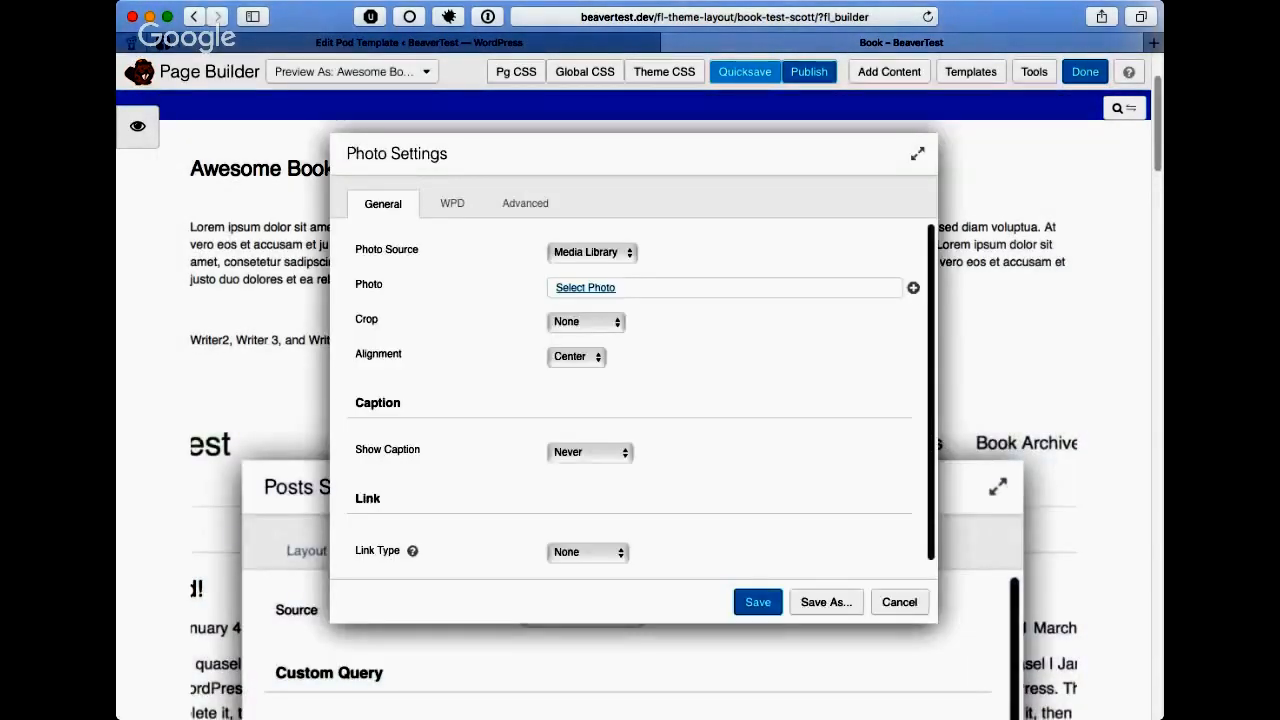
- Connect the photo to the Pods picture field at Large (1024x1024) with amex.png as default image, save the module and check the result
click(913, 288)
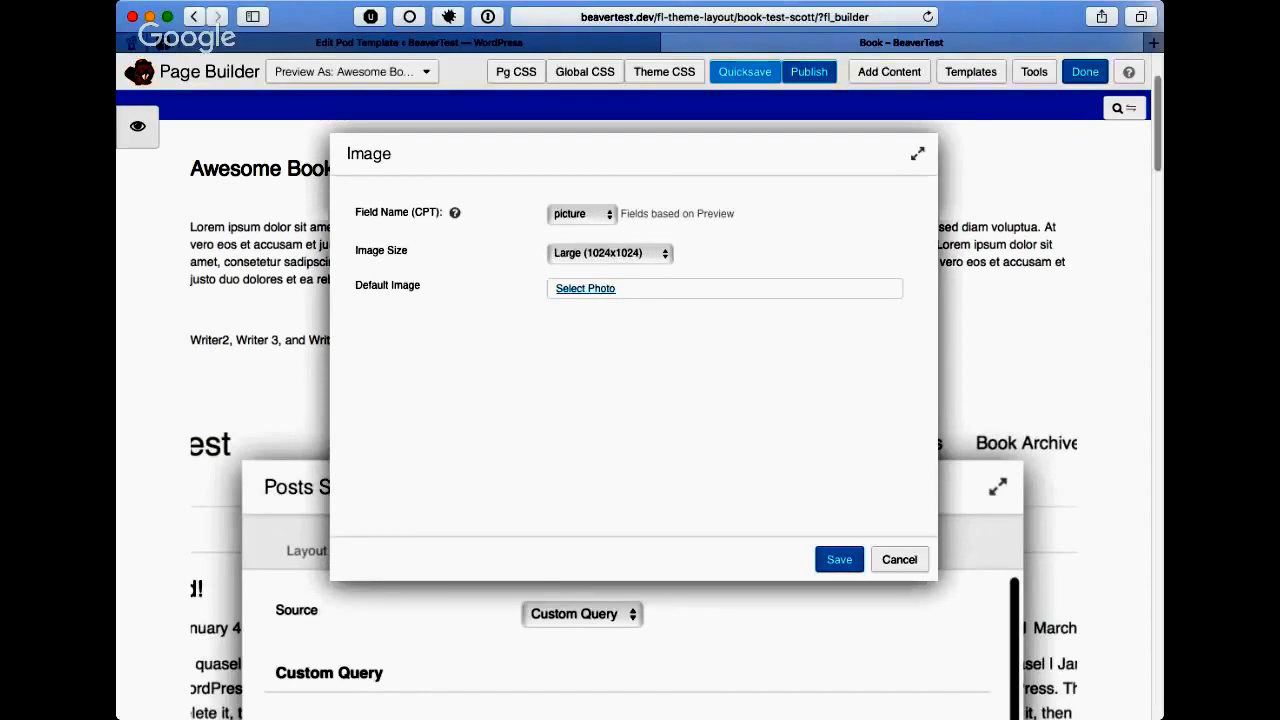
click(585, 288)
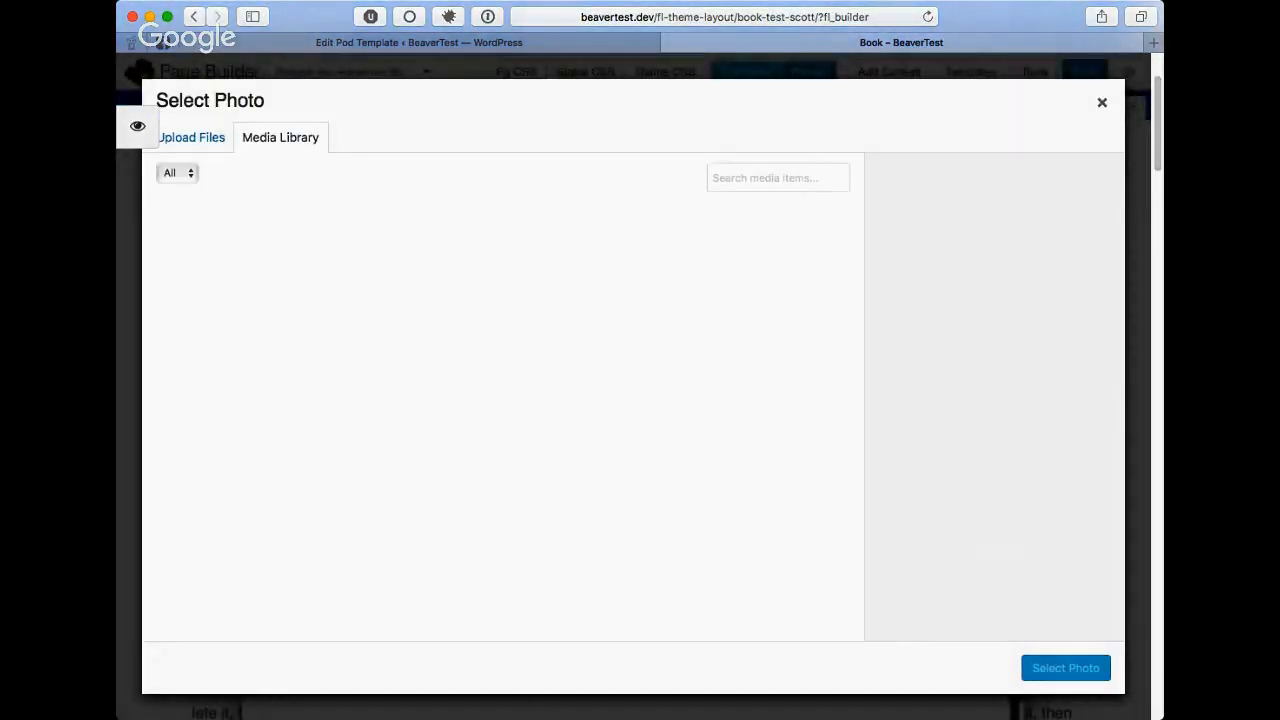
click(503, 410)
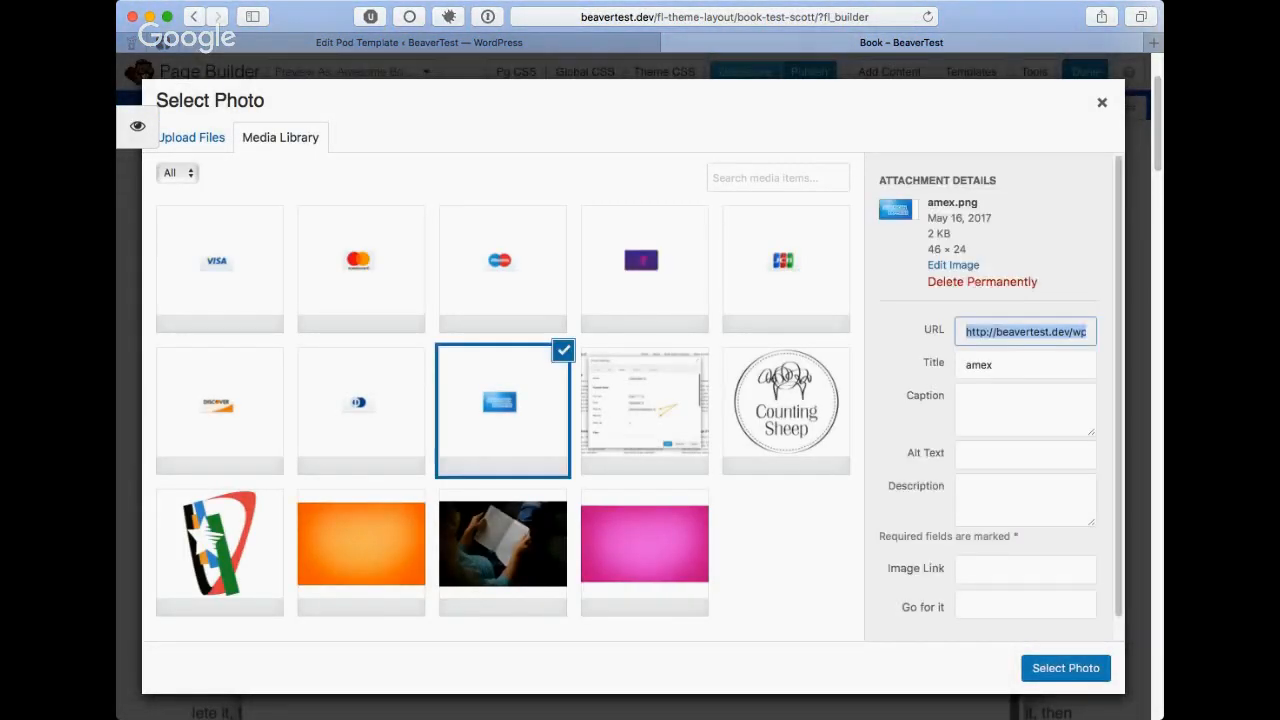
click(1066, 668)
click(1066, 669)
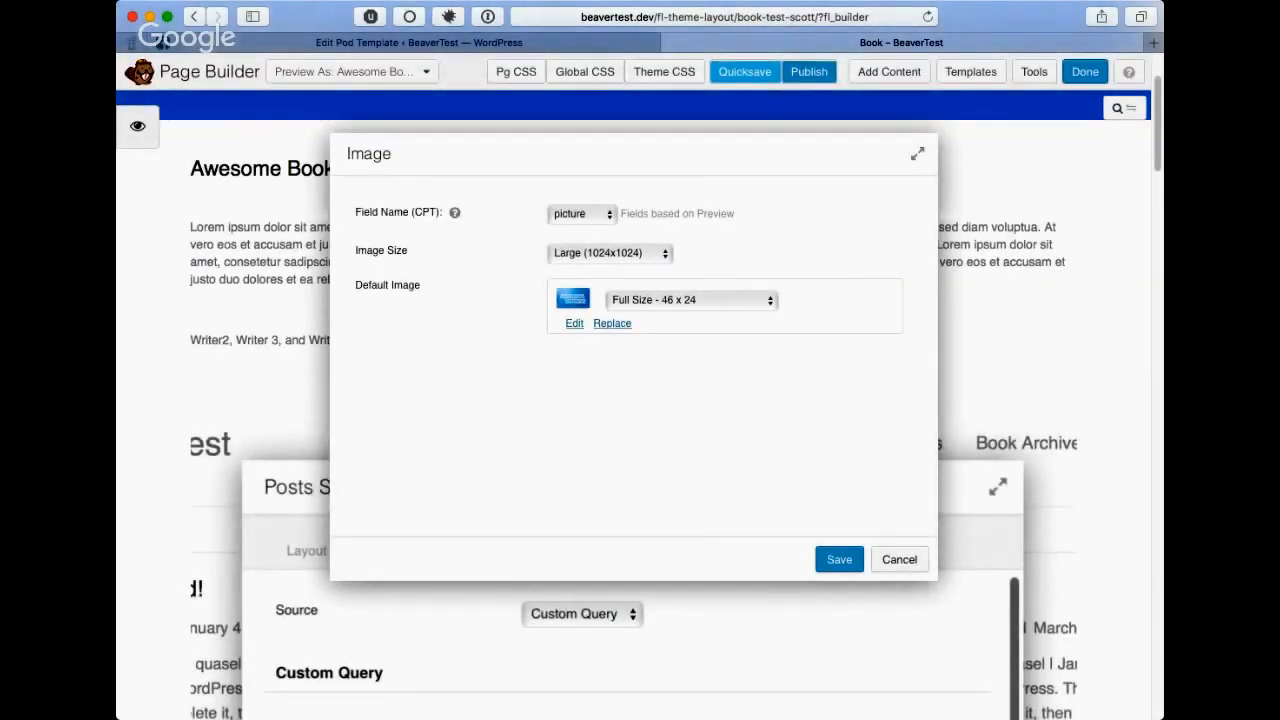
click(839, 560)
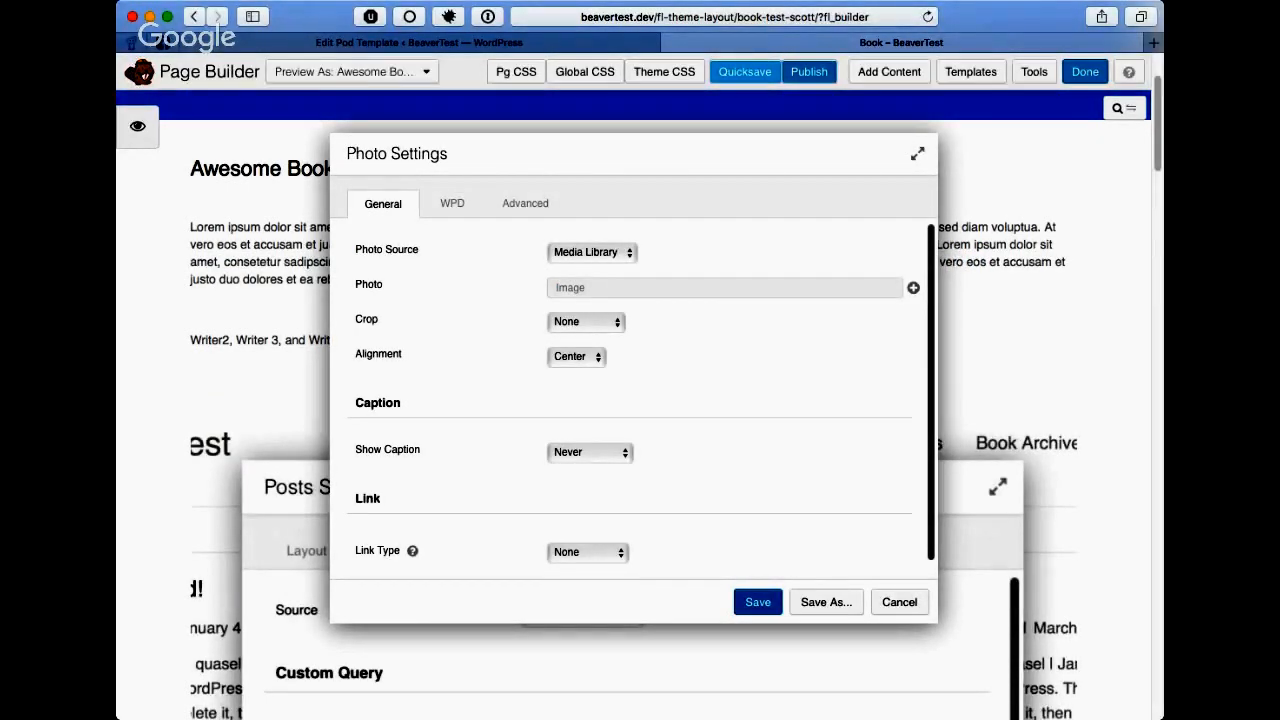
click(758, 602)
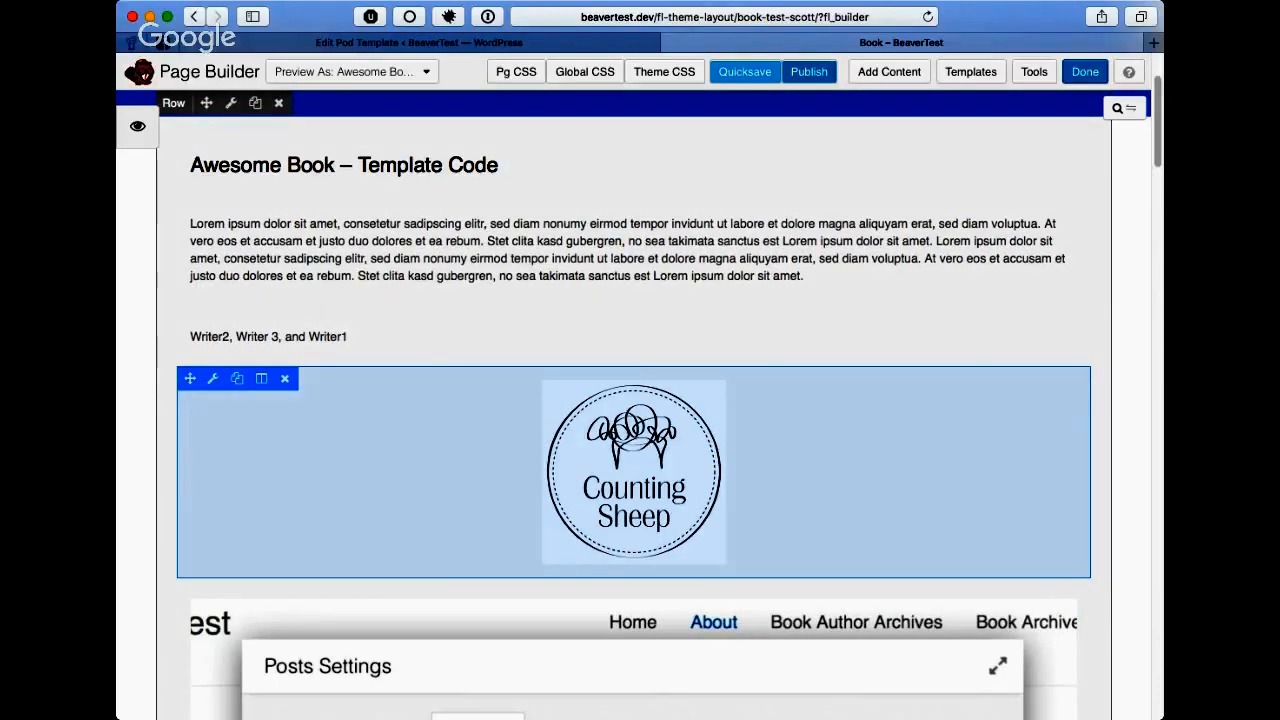
scroll(634, 480, down, 4)
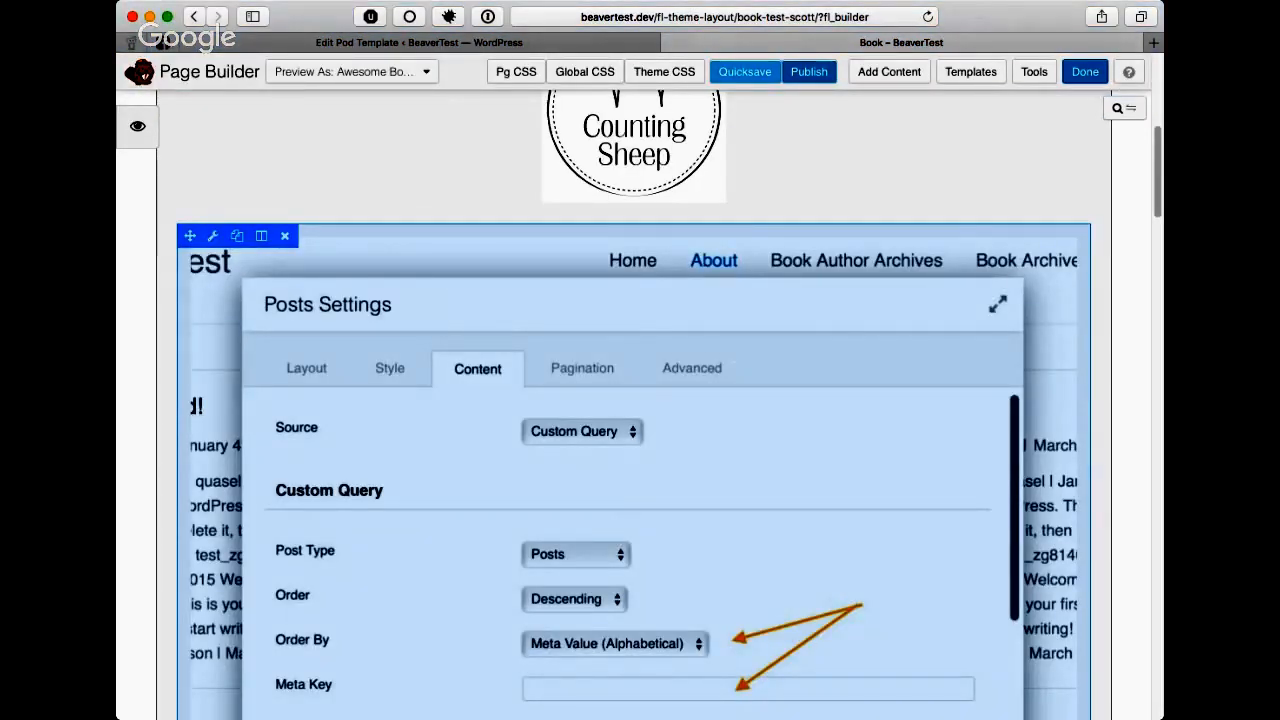